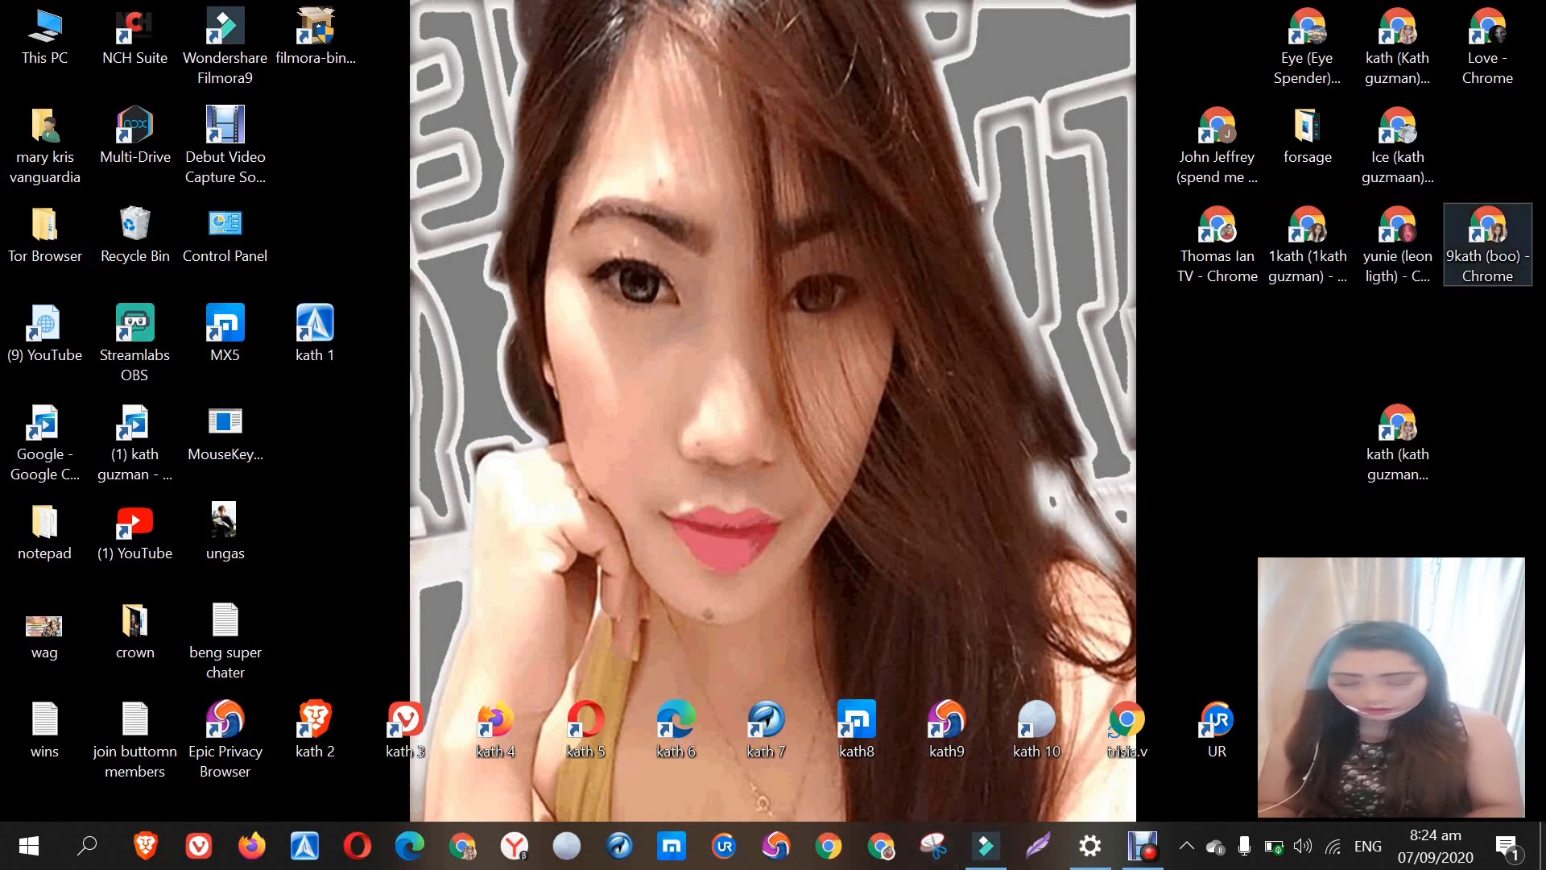
Step: Open the ninth channel's Chrome profile from the desktop, search Google for streamyard and open the StreamYard website
left_click(1486, 243)
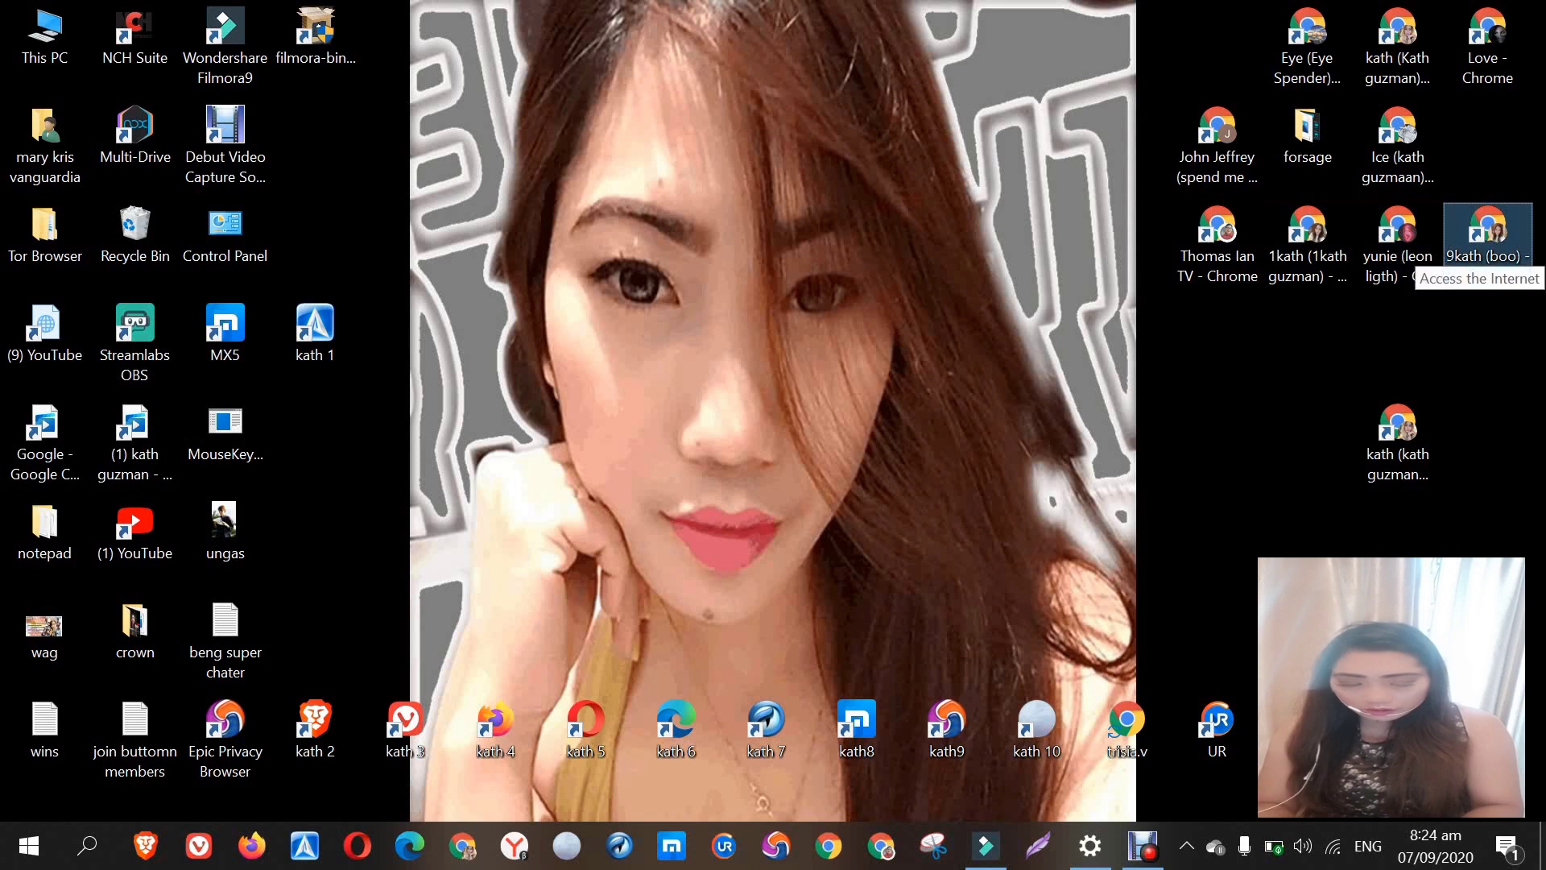
key("Return")
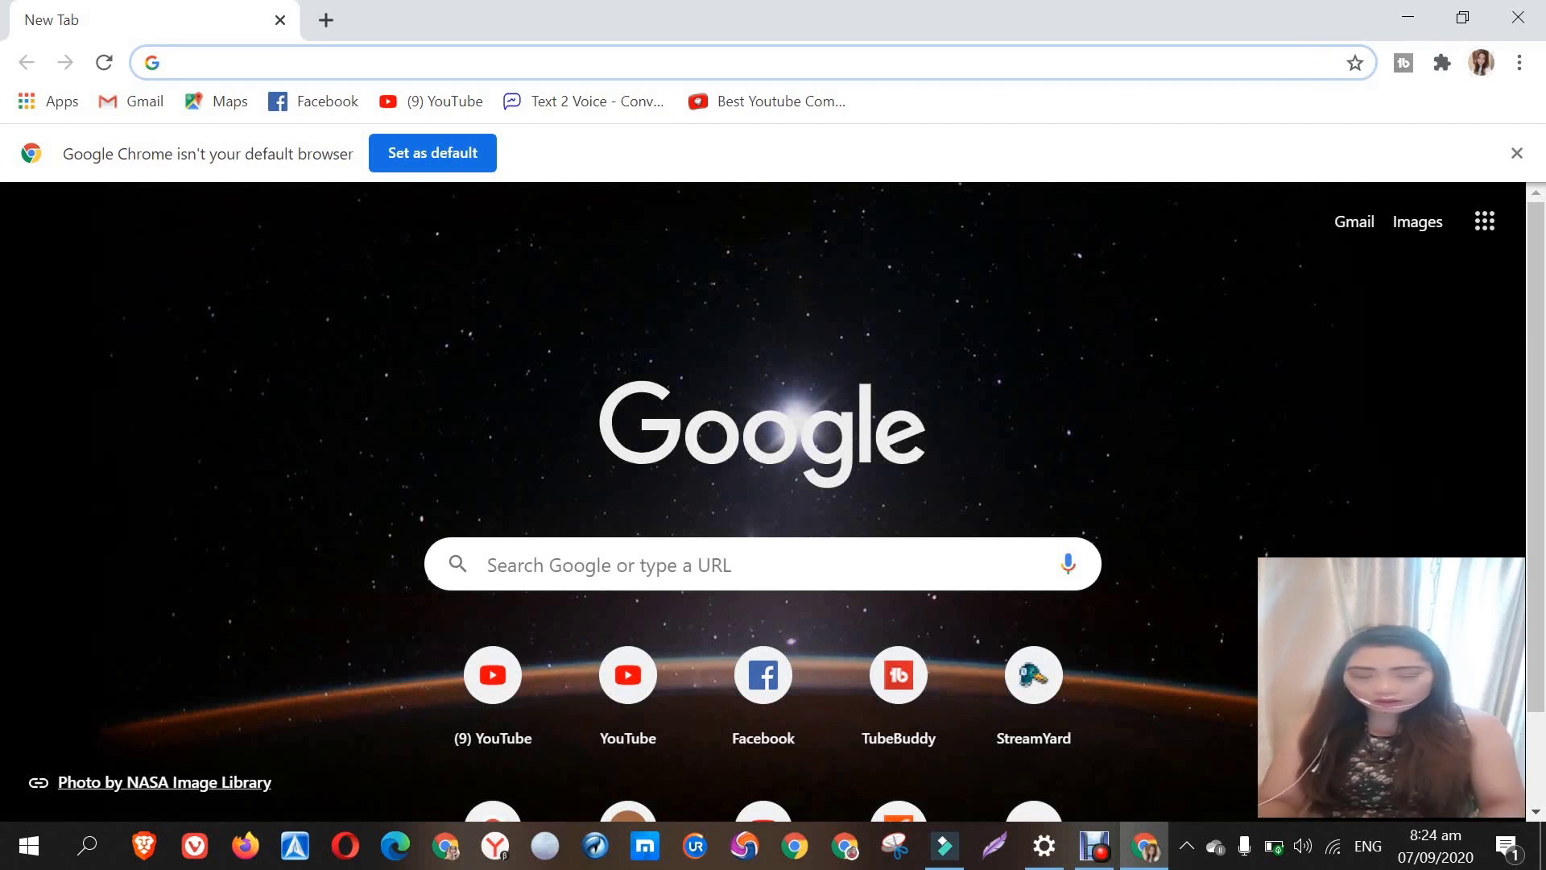
left_click(488, 564)
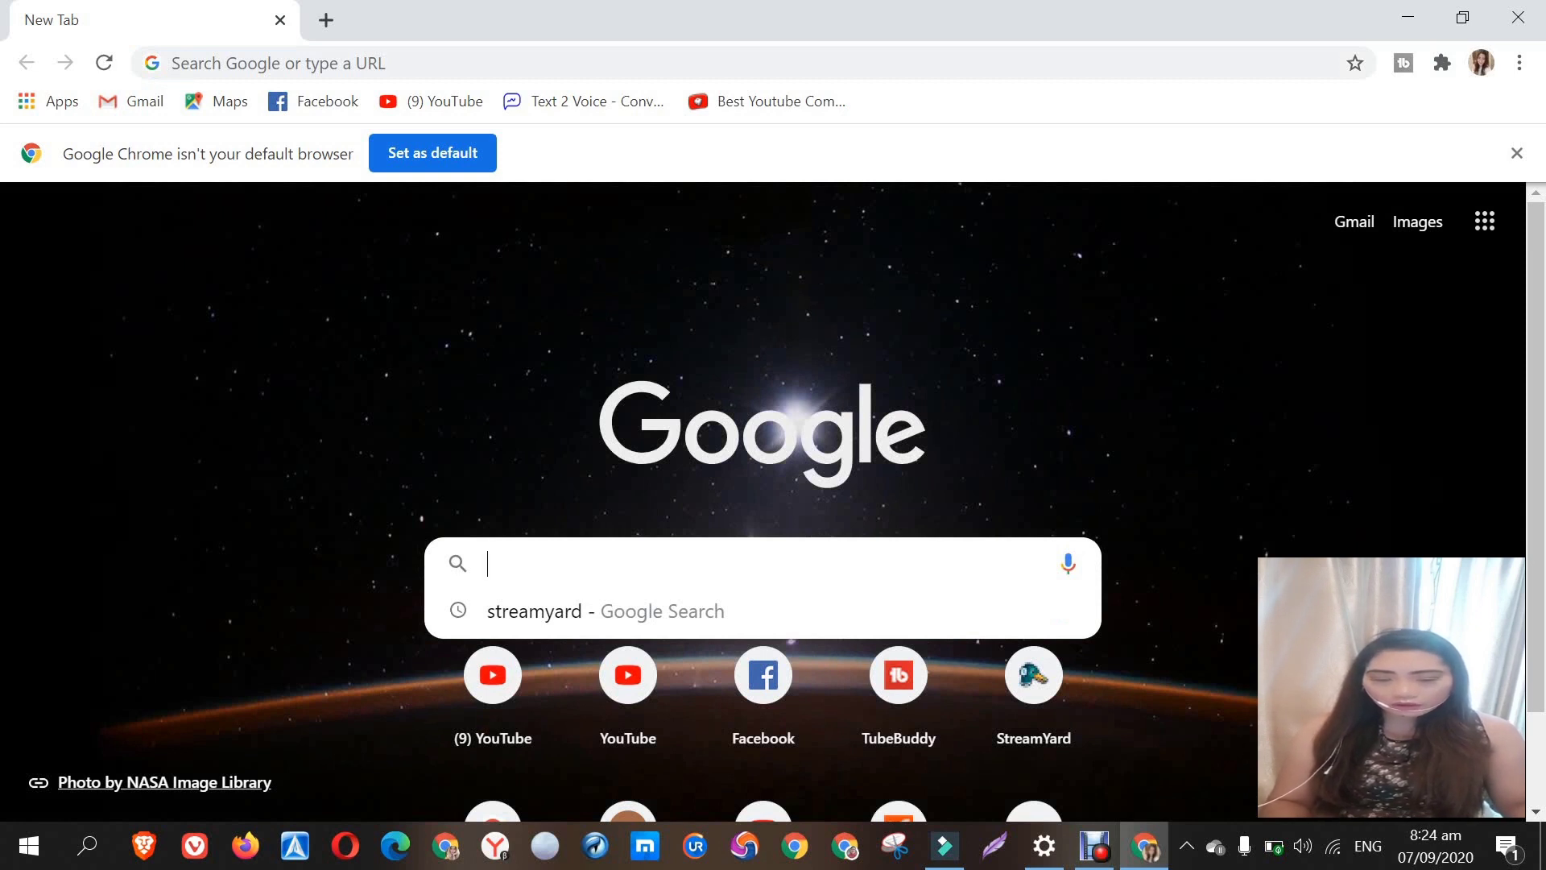
left_click(533, 611)
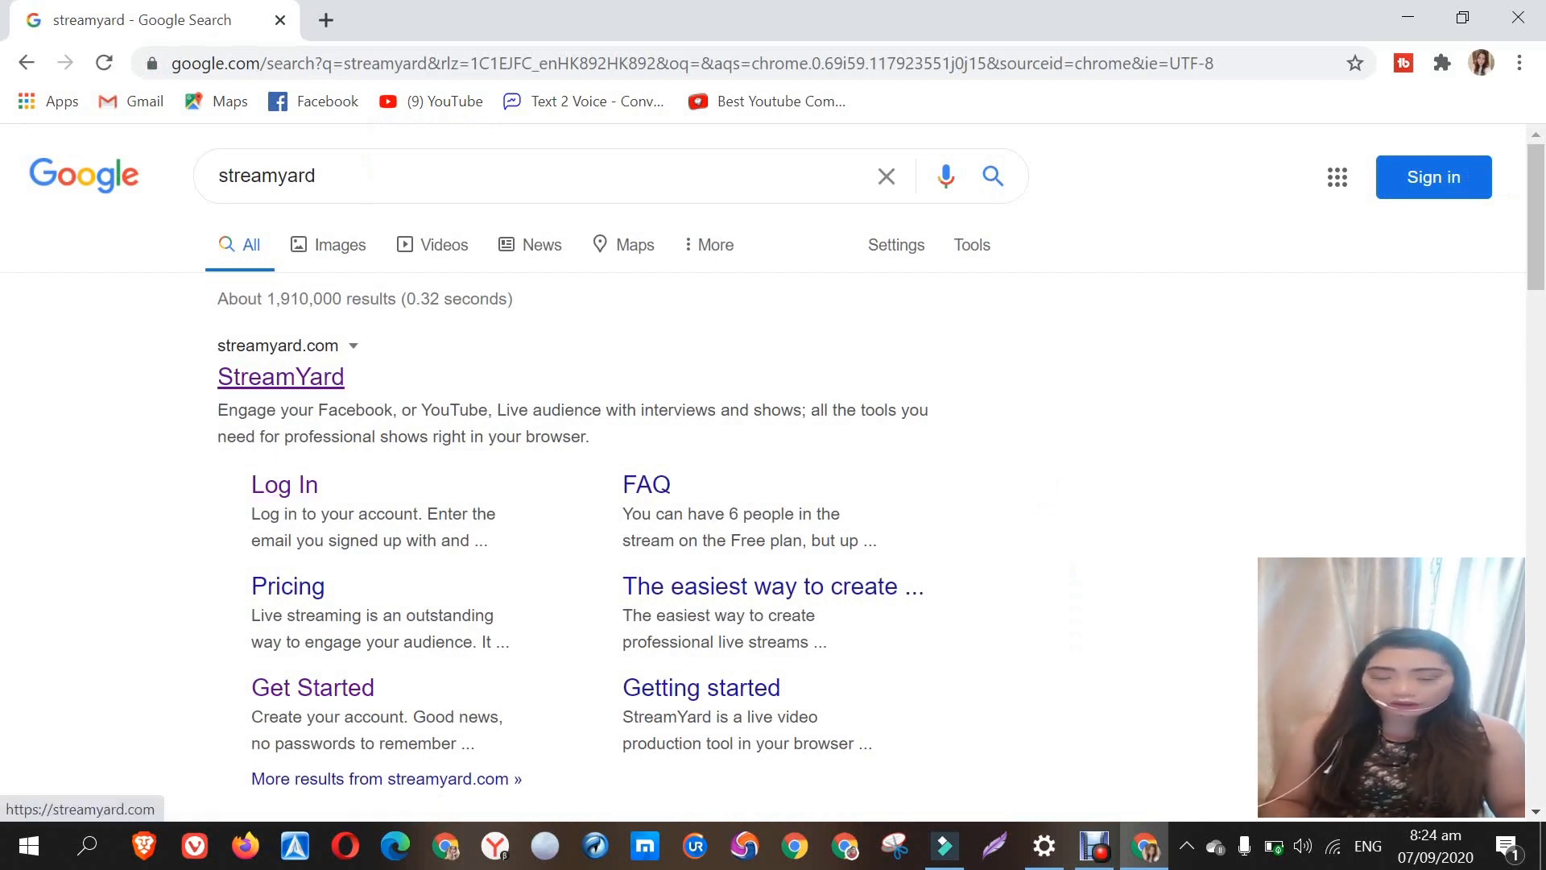
left_click(280, 377)
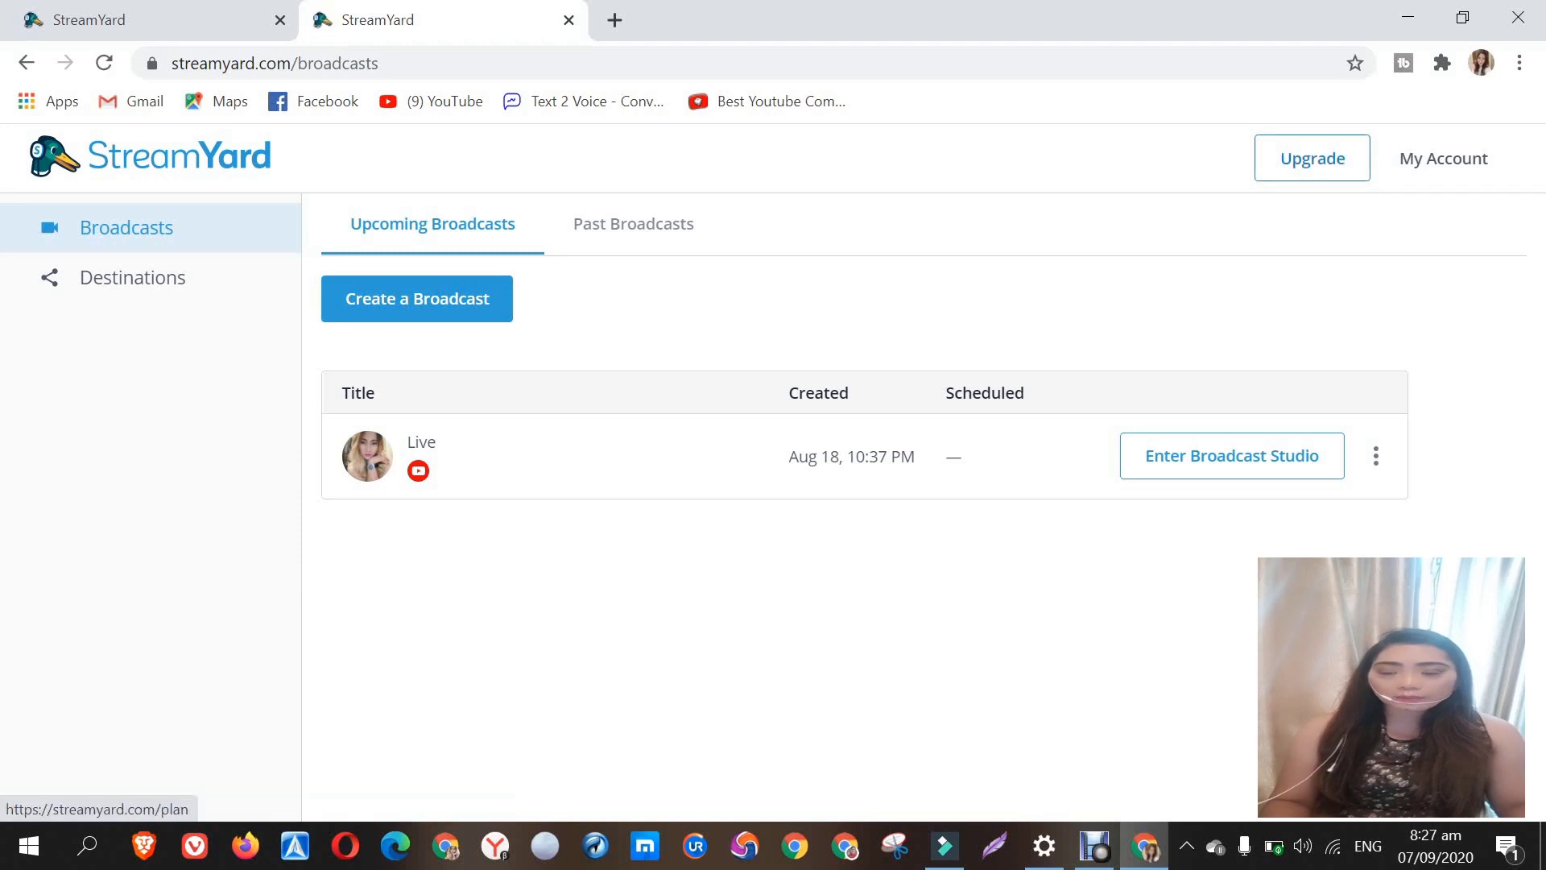
Step: Log out of the current StreamYard account
left_click(1443, 159)
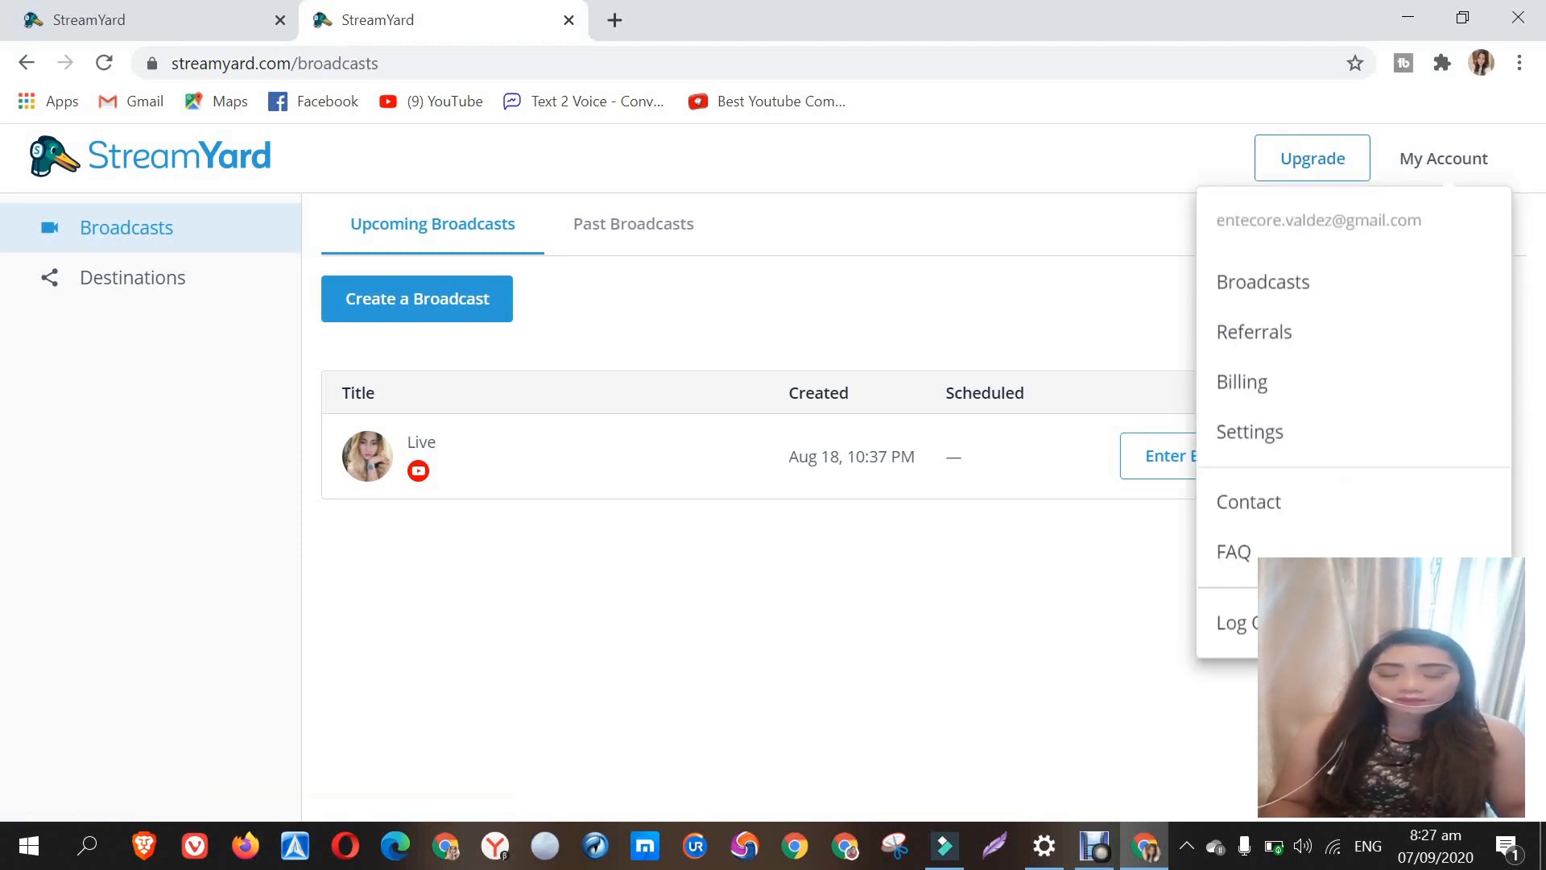
left_click(1240, 623)
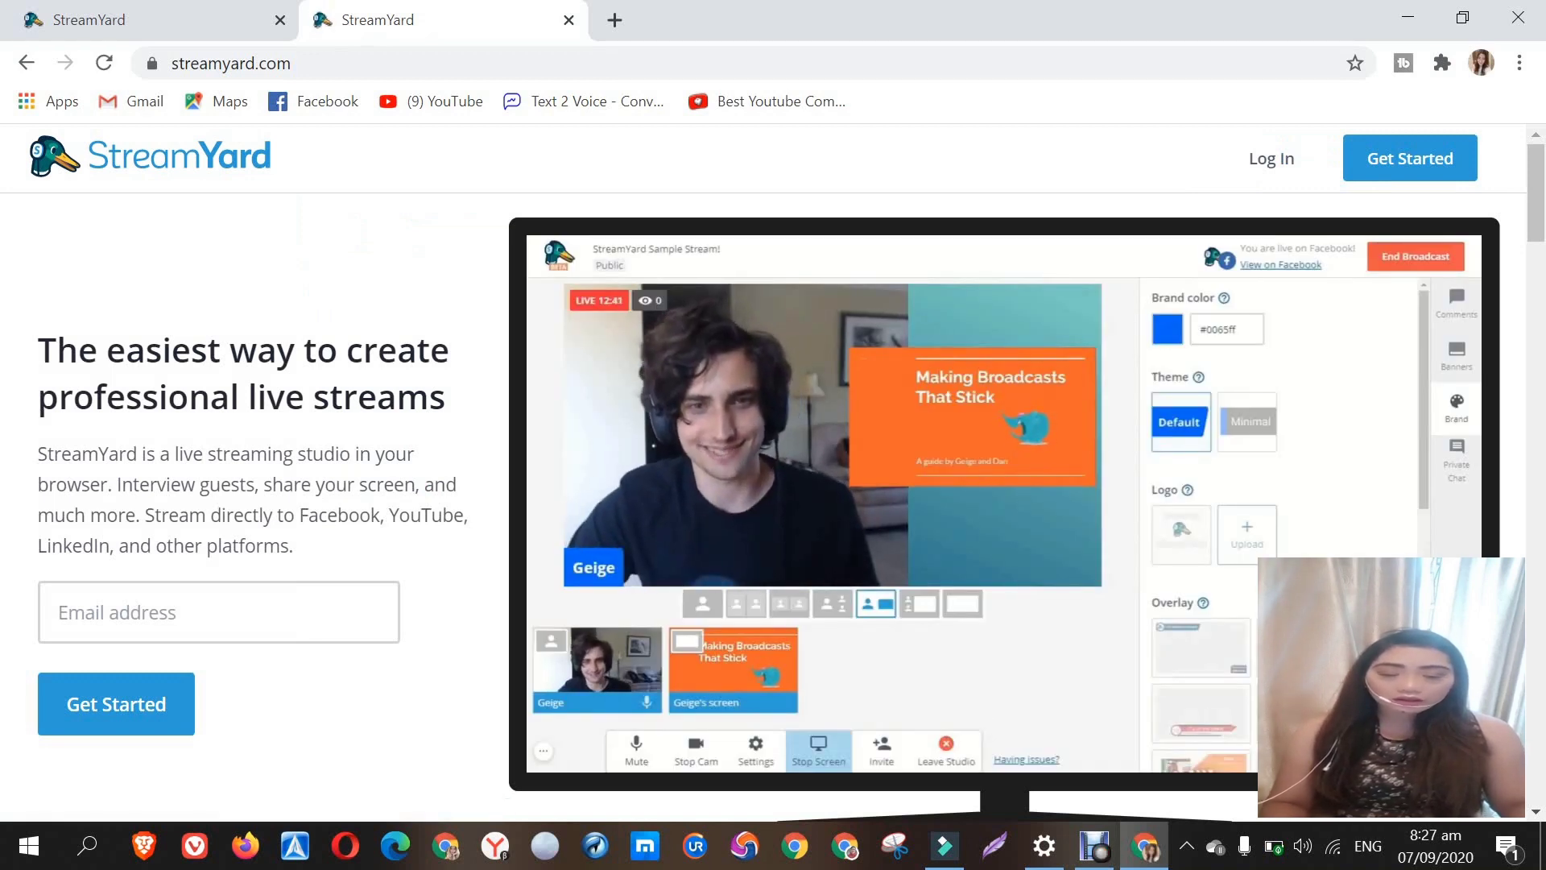
Step: Submit the account email on the StreamYard home page, switch to logging in and request a login code
left_click(59, 612)
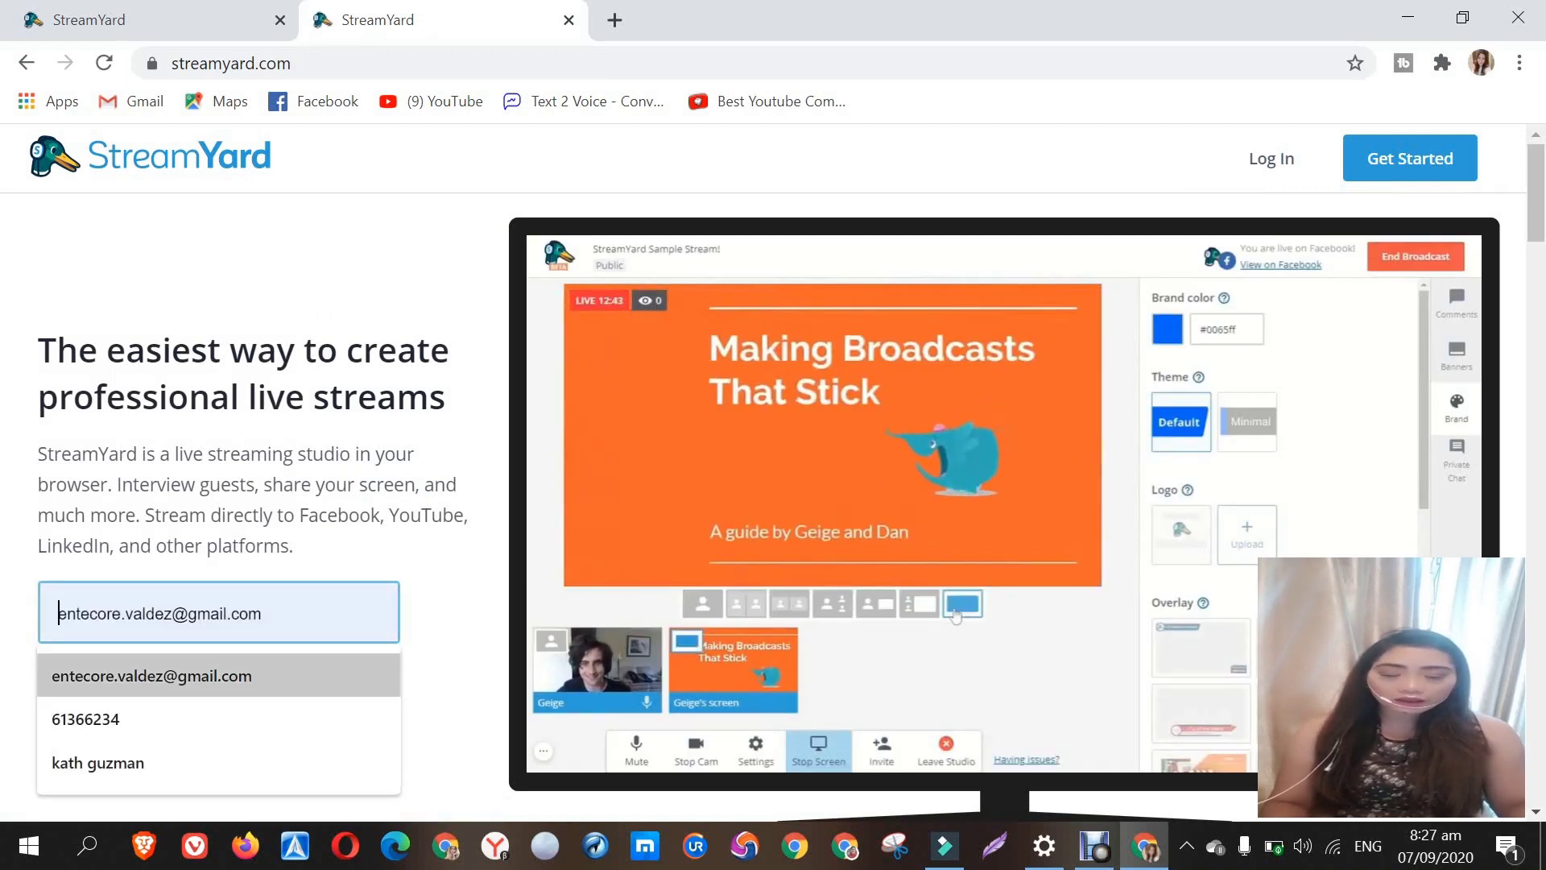
key("Return")
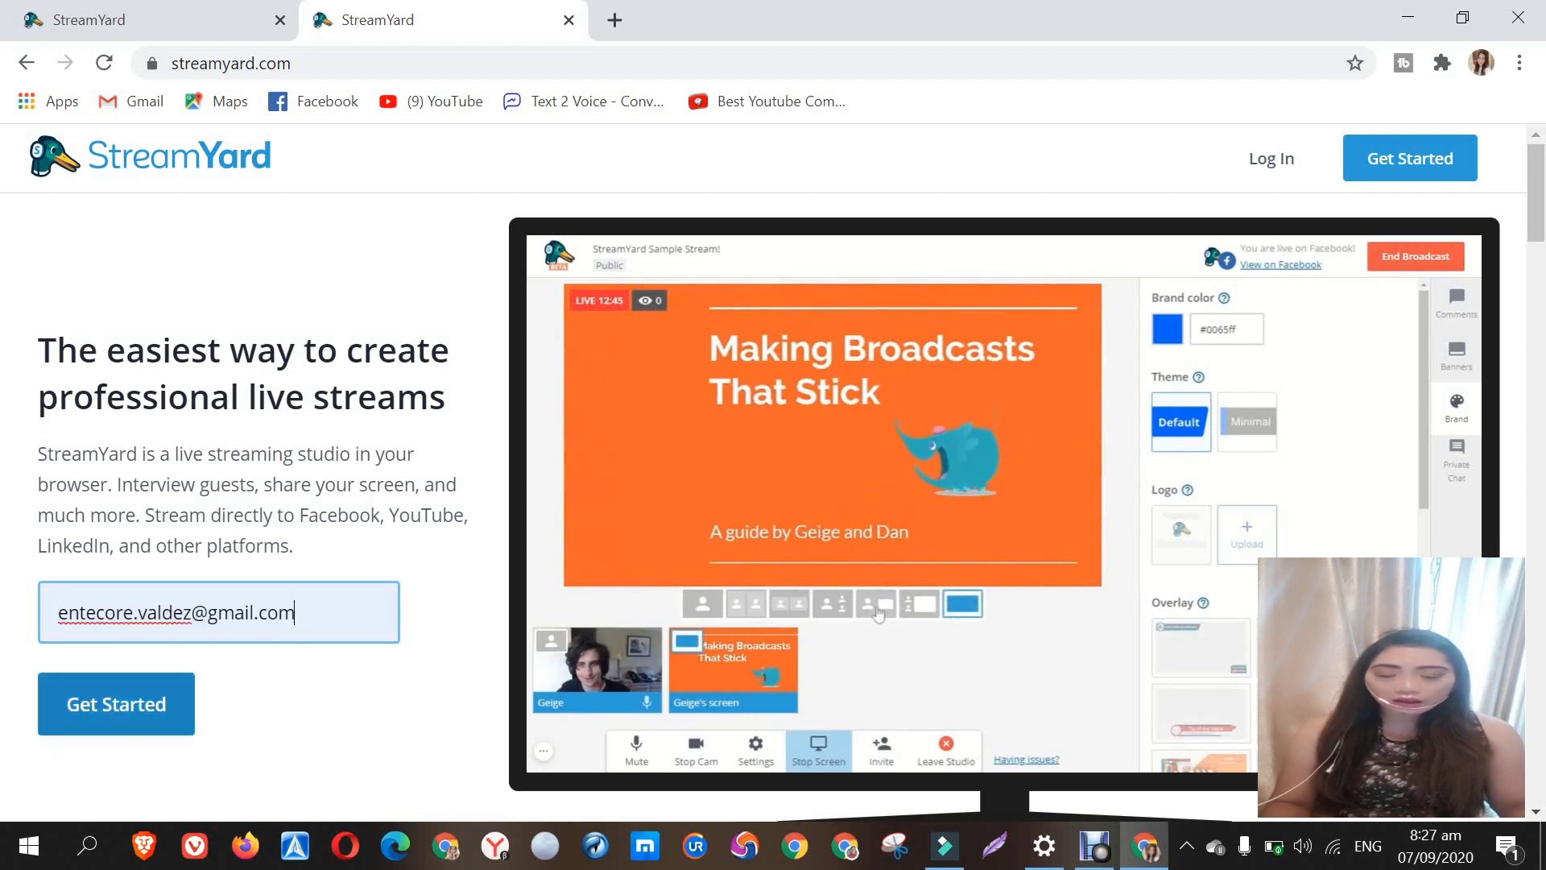
key("Return")
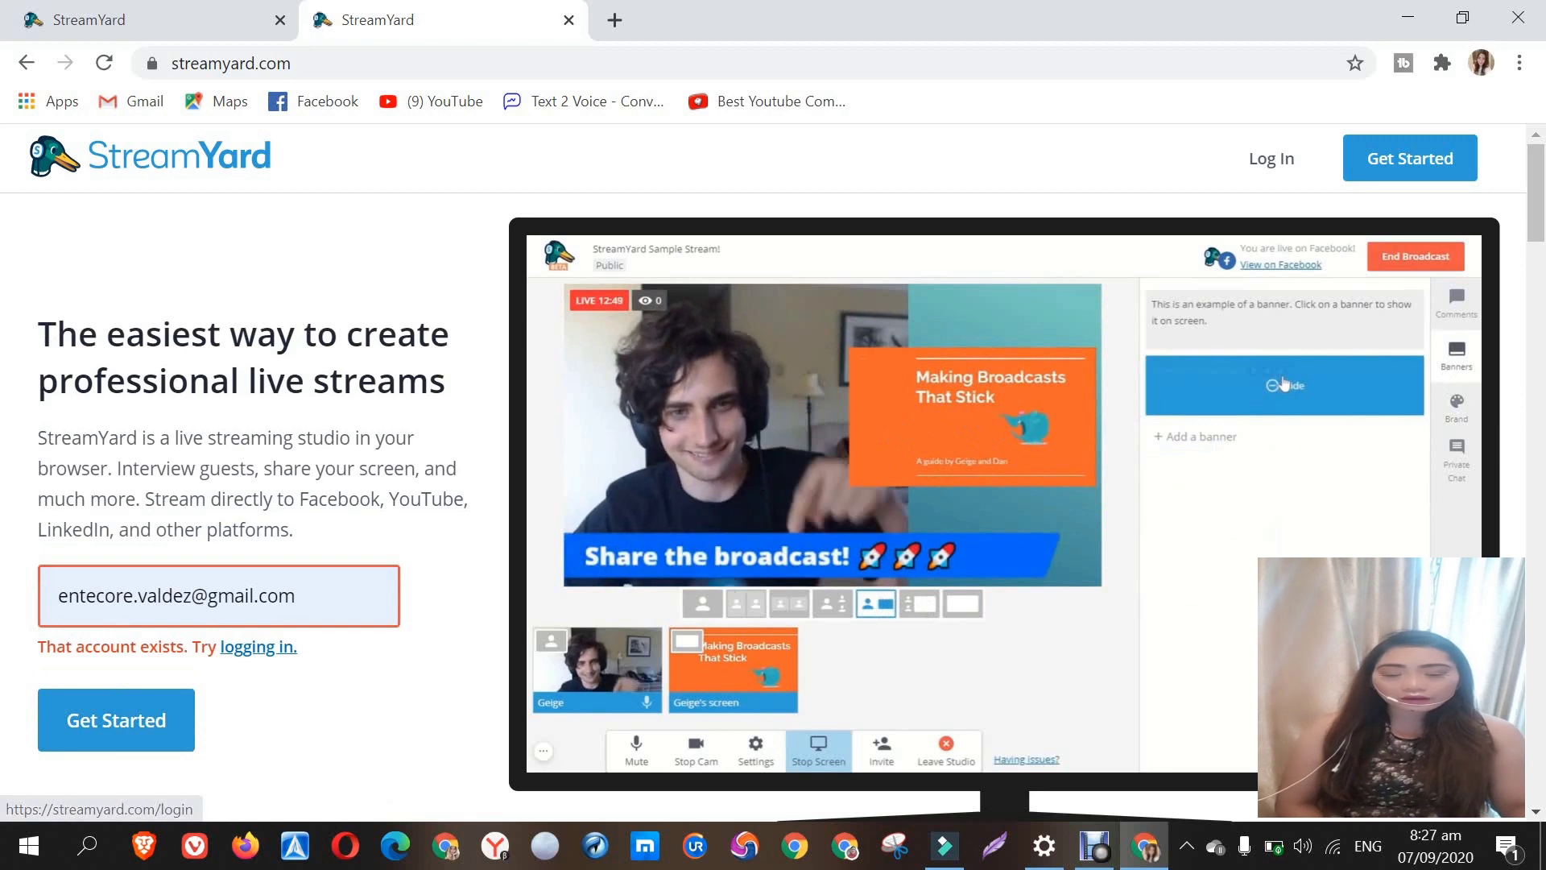
left_click(258, 646)
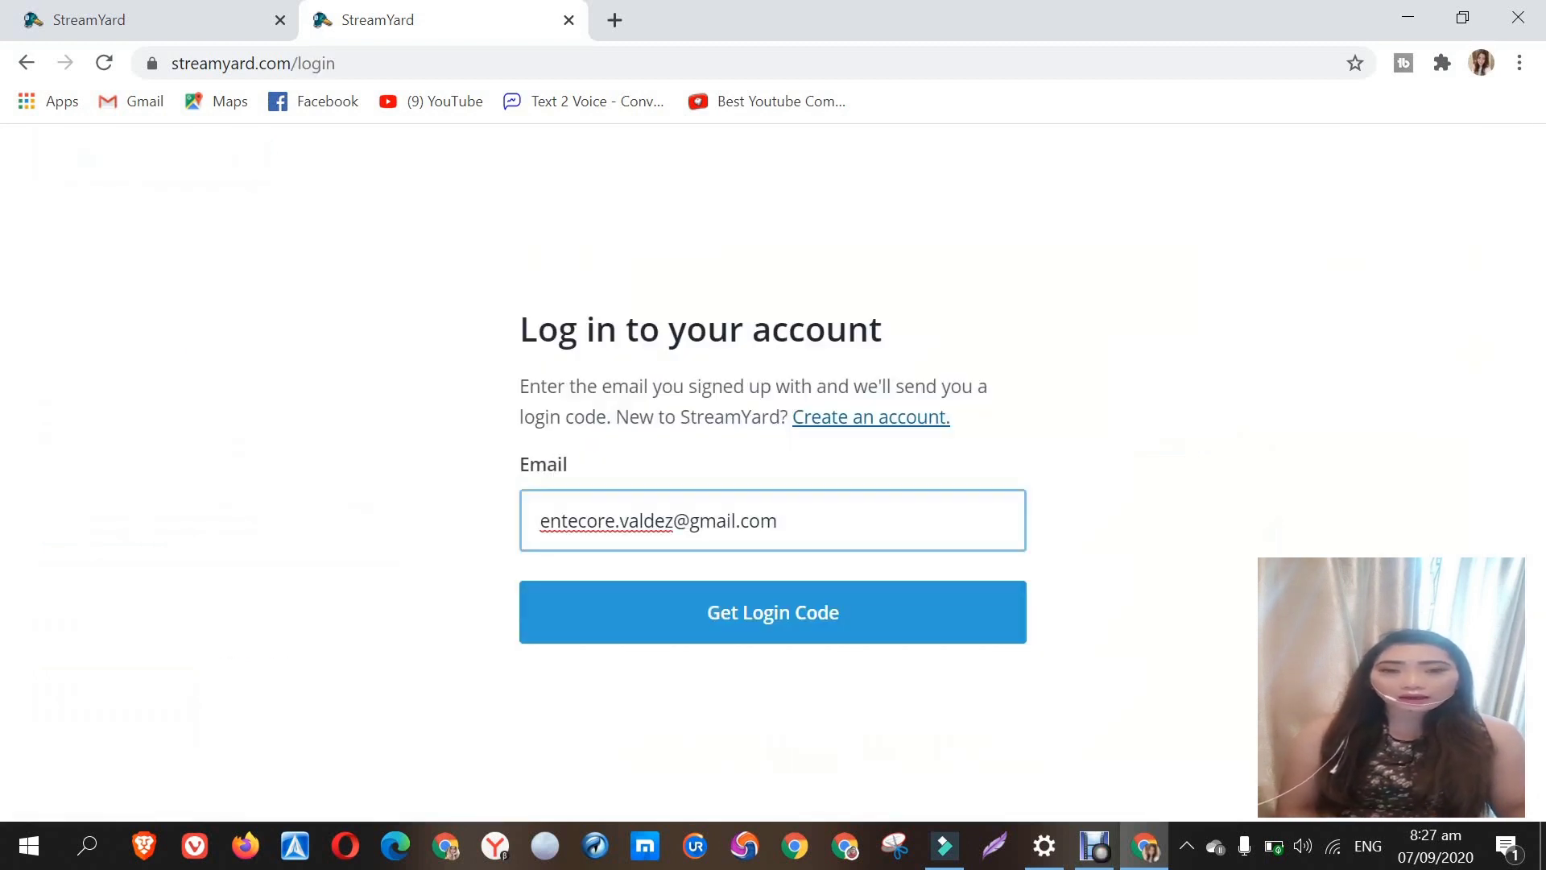
key("Return")
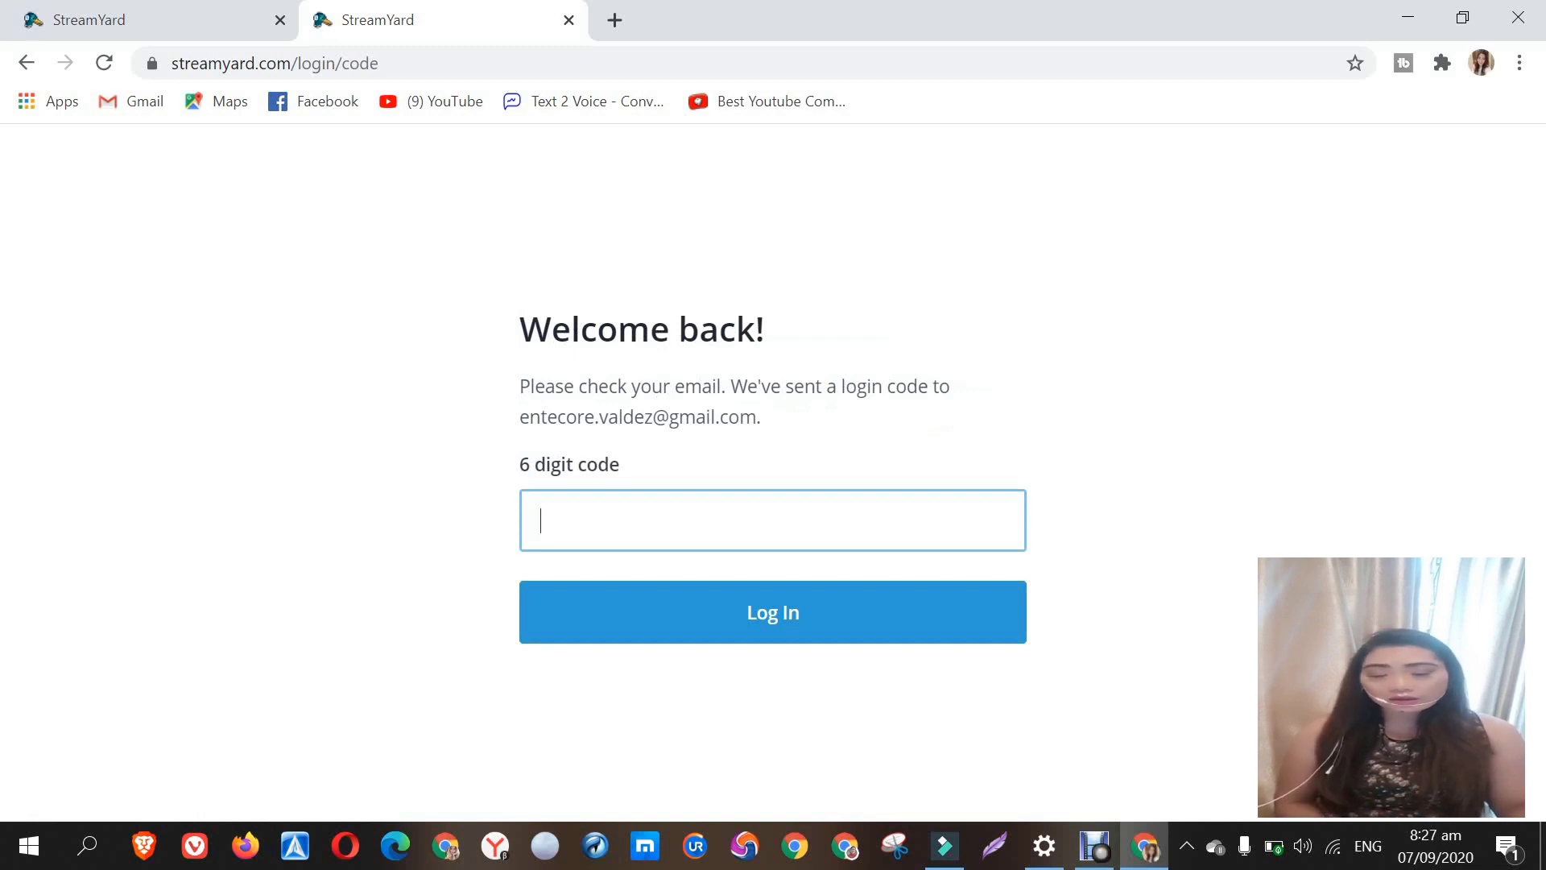
Step: Enter the 6 digit login code sent to the account email and log in to StreamYard
left_click_drag(519, 417, 759, 417)
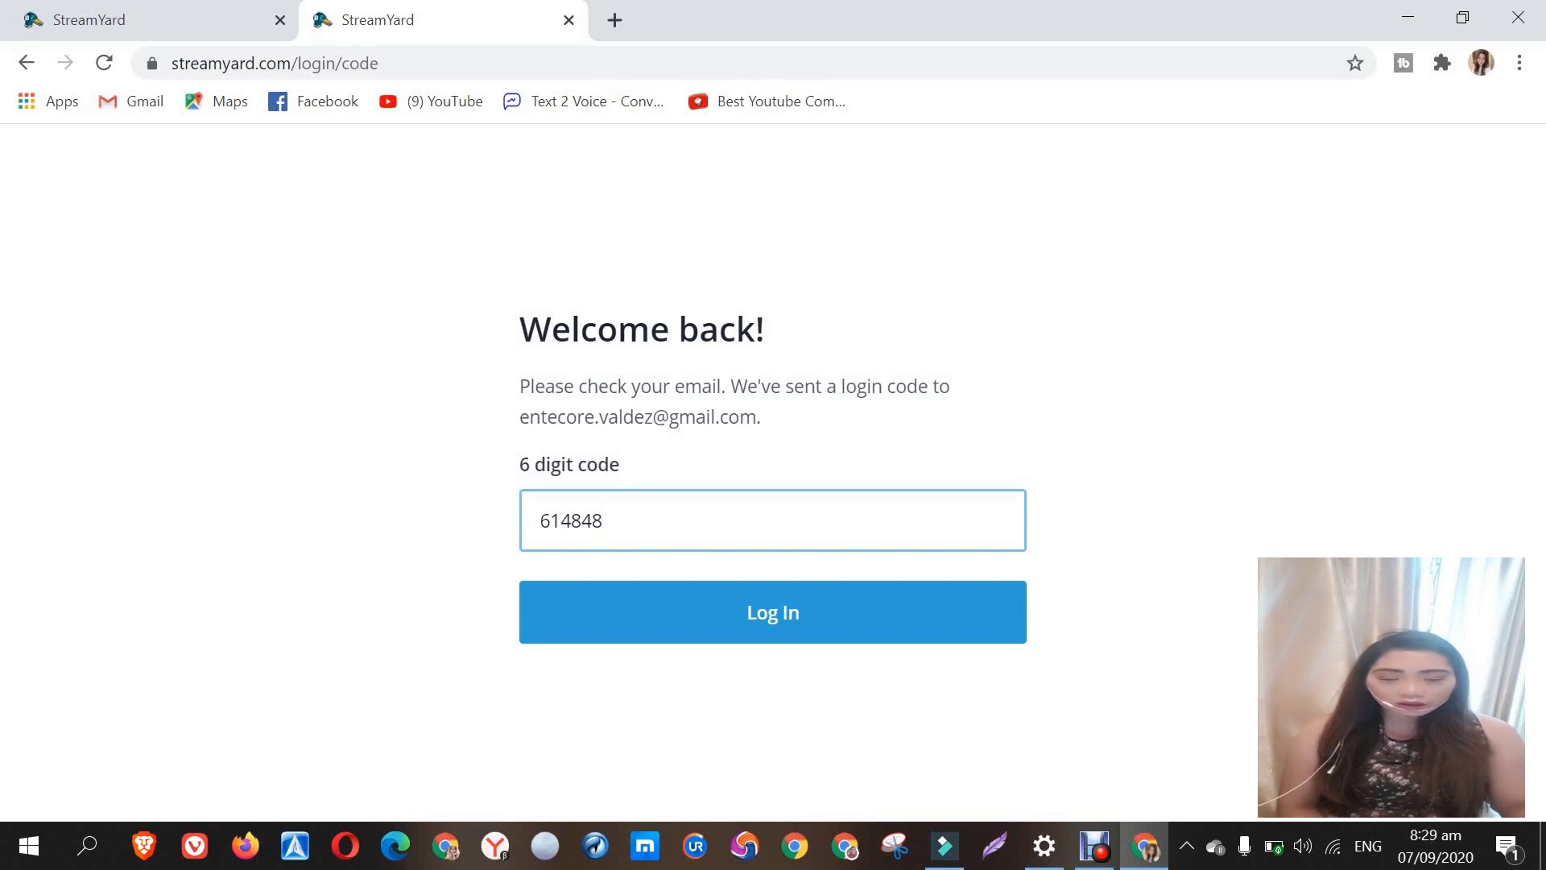
left_click_drag(529, 416, 761, 416)
left_click(760, 416)
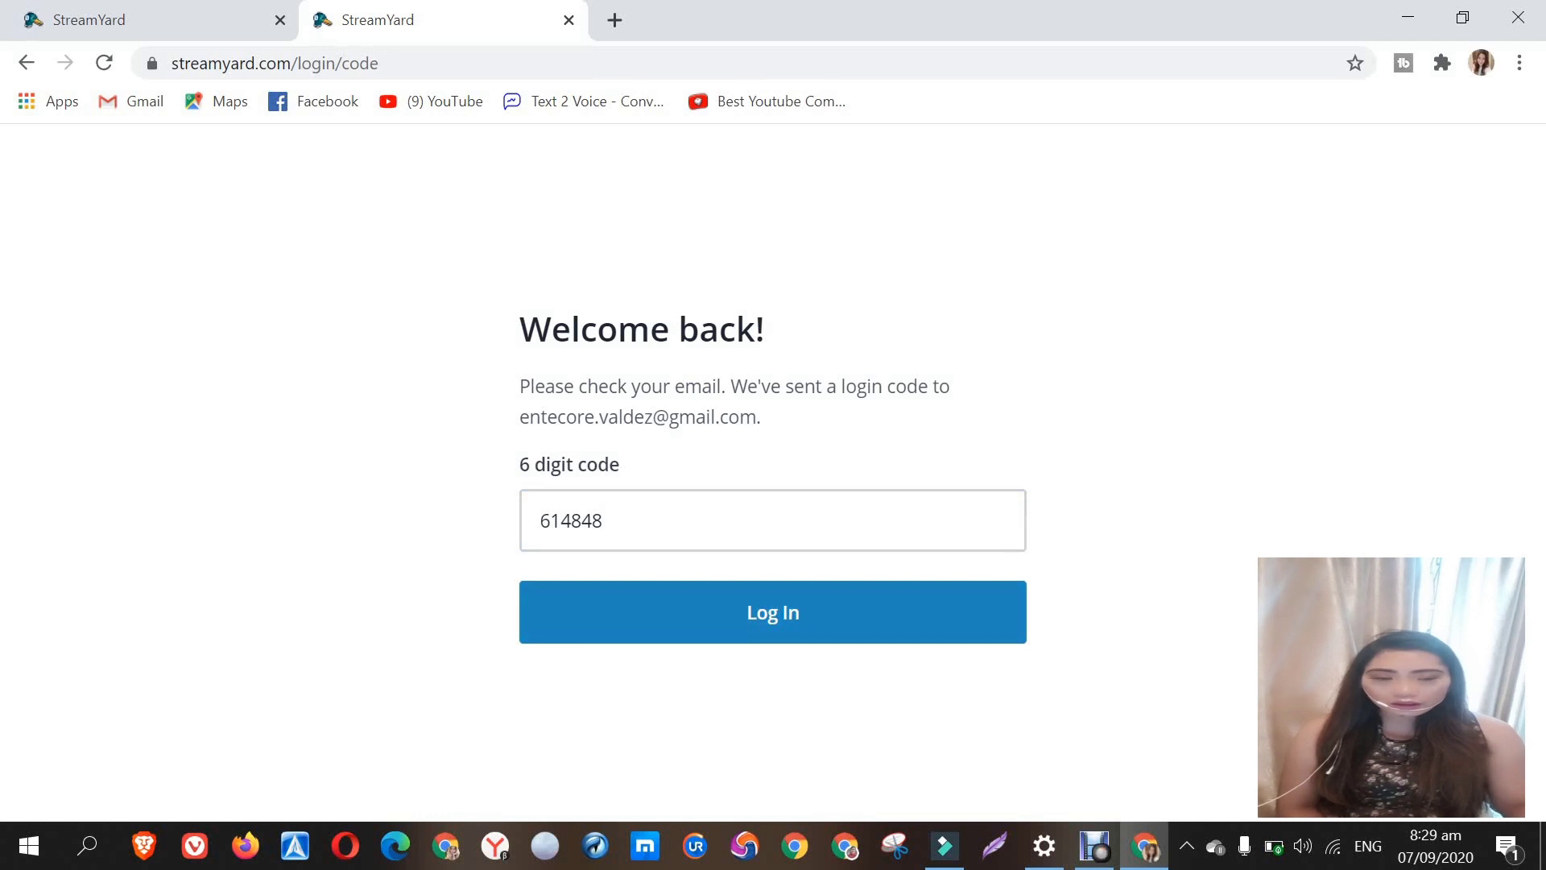
left_click(772, 612)
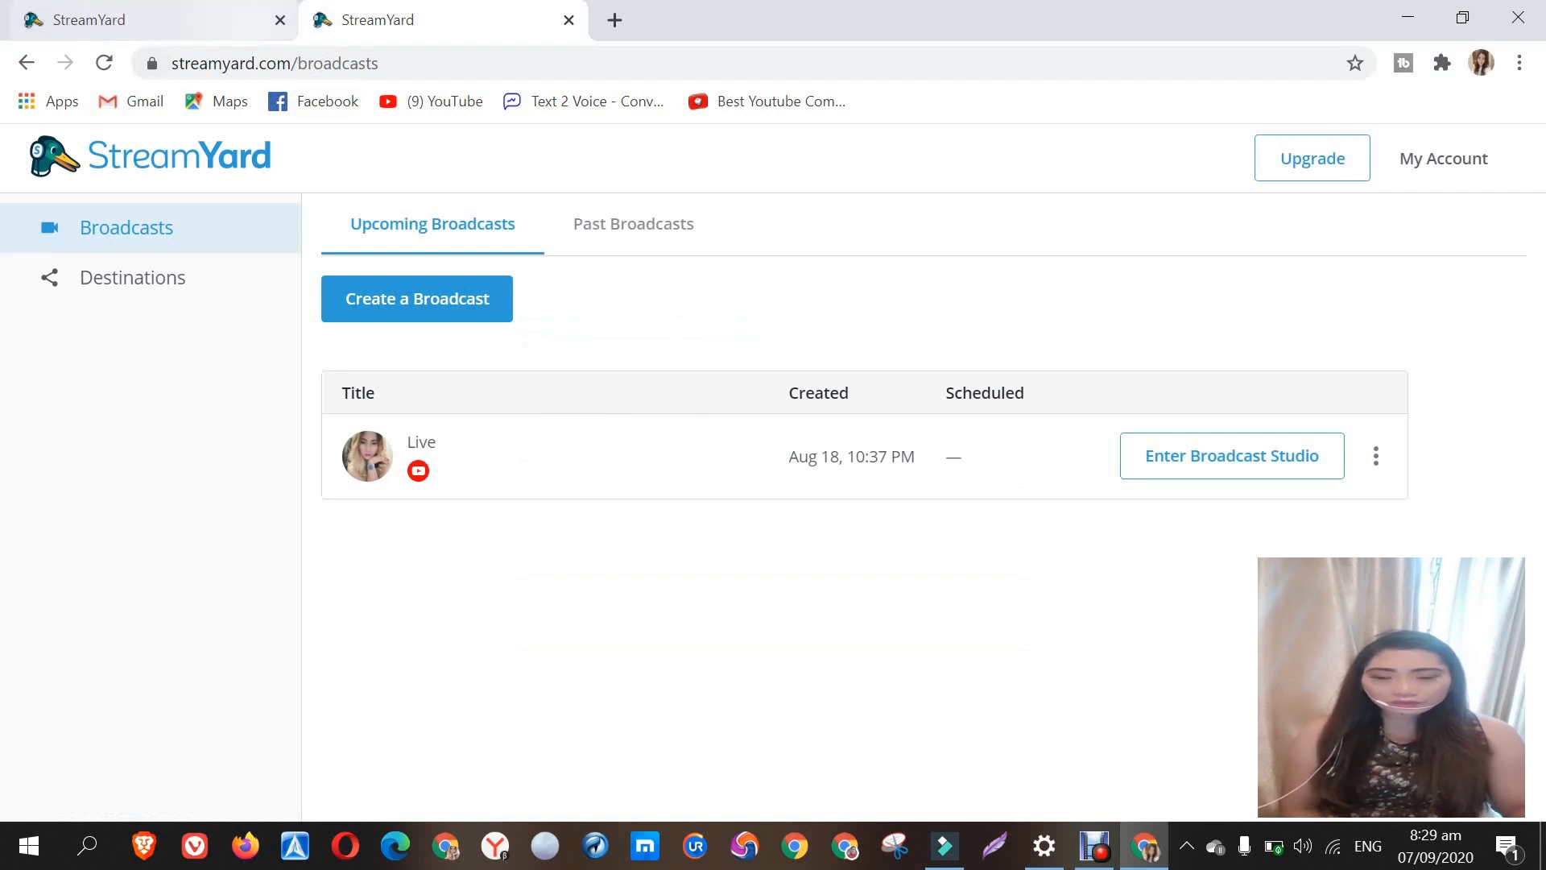
Step: Close the extra StreamYard tab and start a new broadcast with the first YouTube channel as its destination
left_click(280, 20)
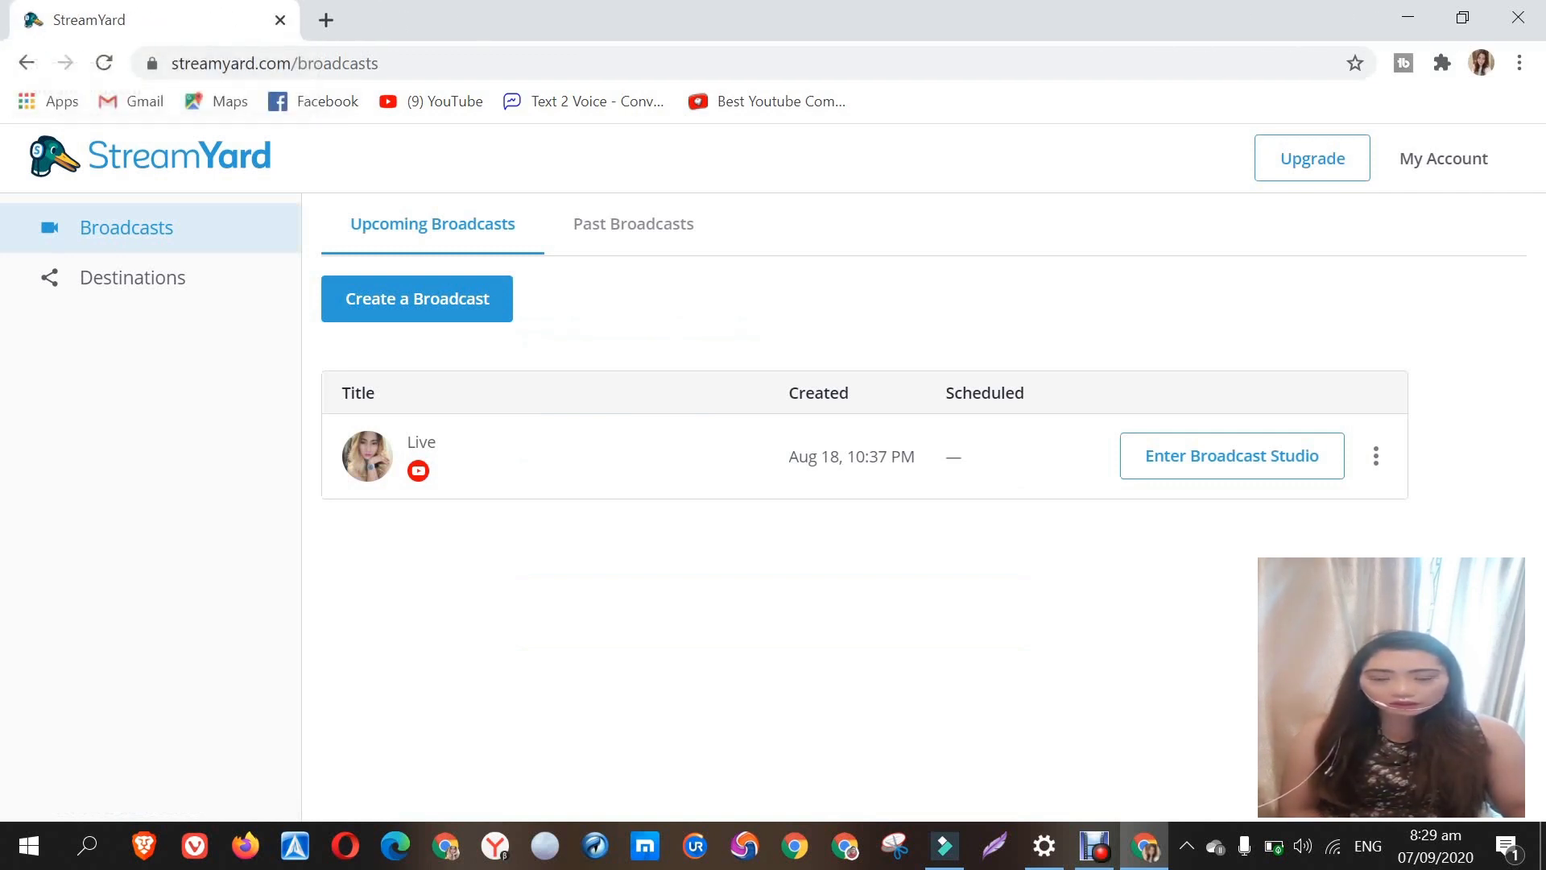
left_click(417, 299)
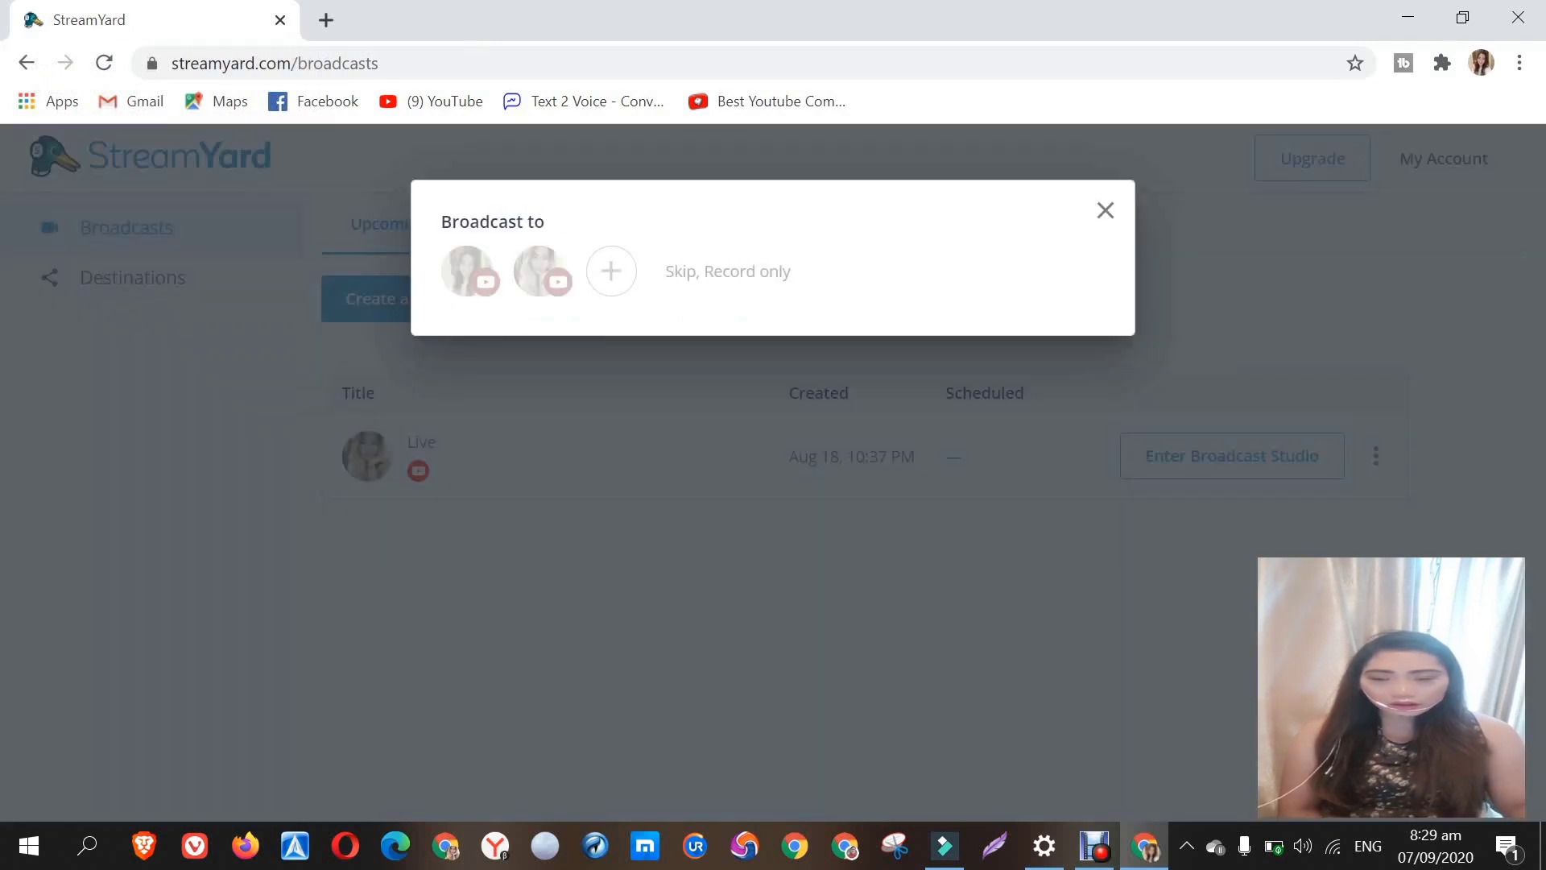
left_click(467, 271)
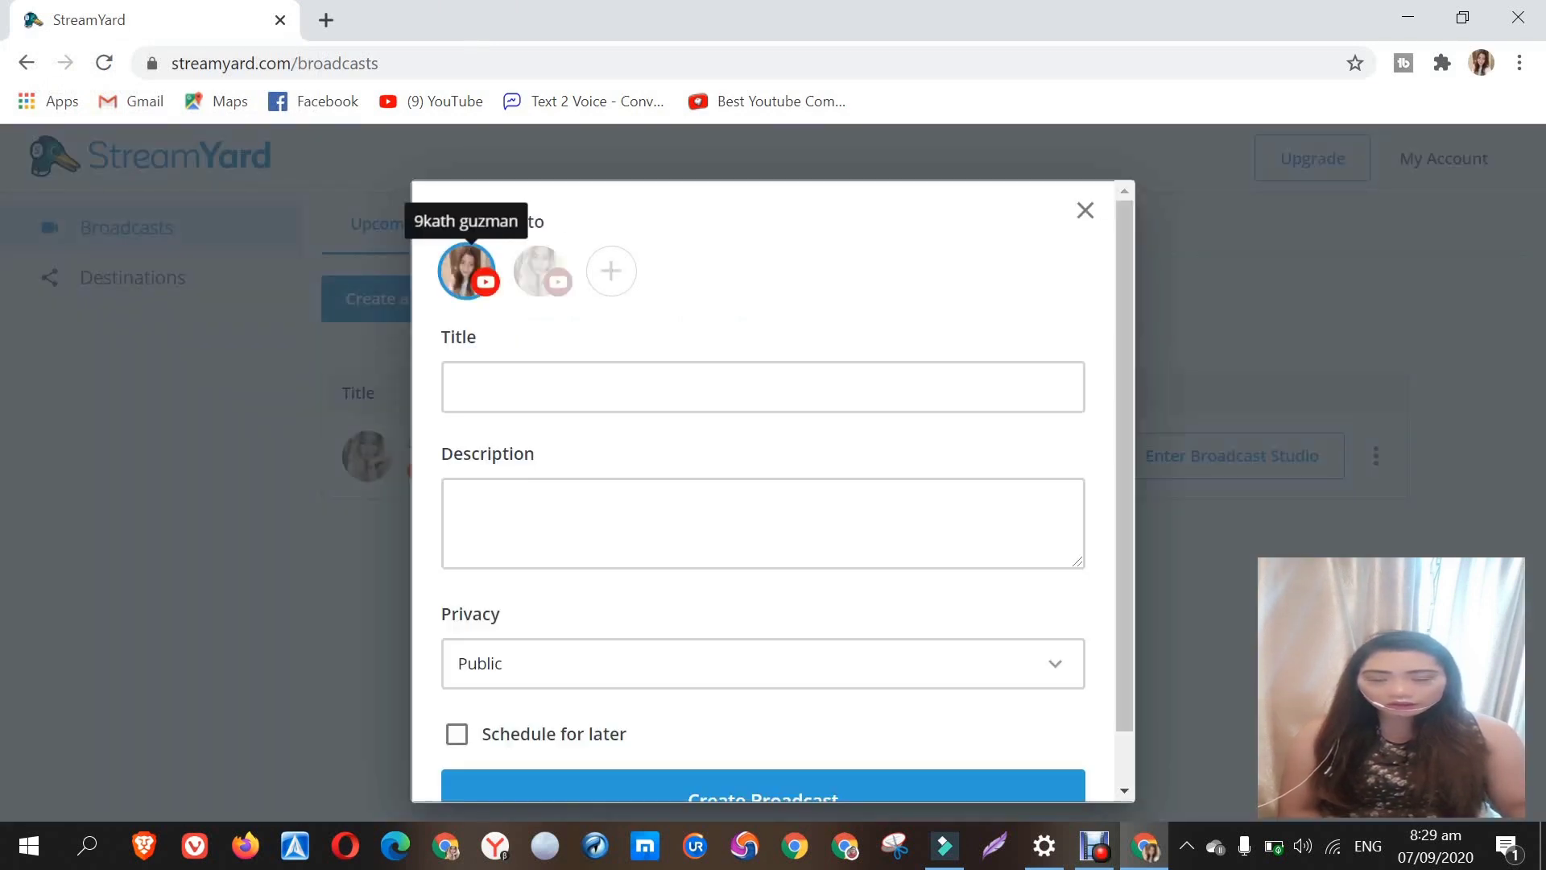
Step: Title the broadcast "try live without zero subscribers" and enter "hello" as its description
type("t")
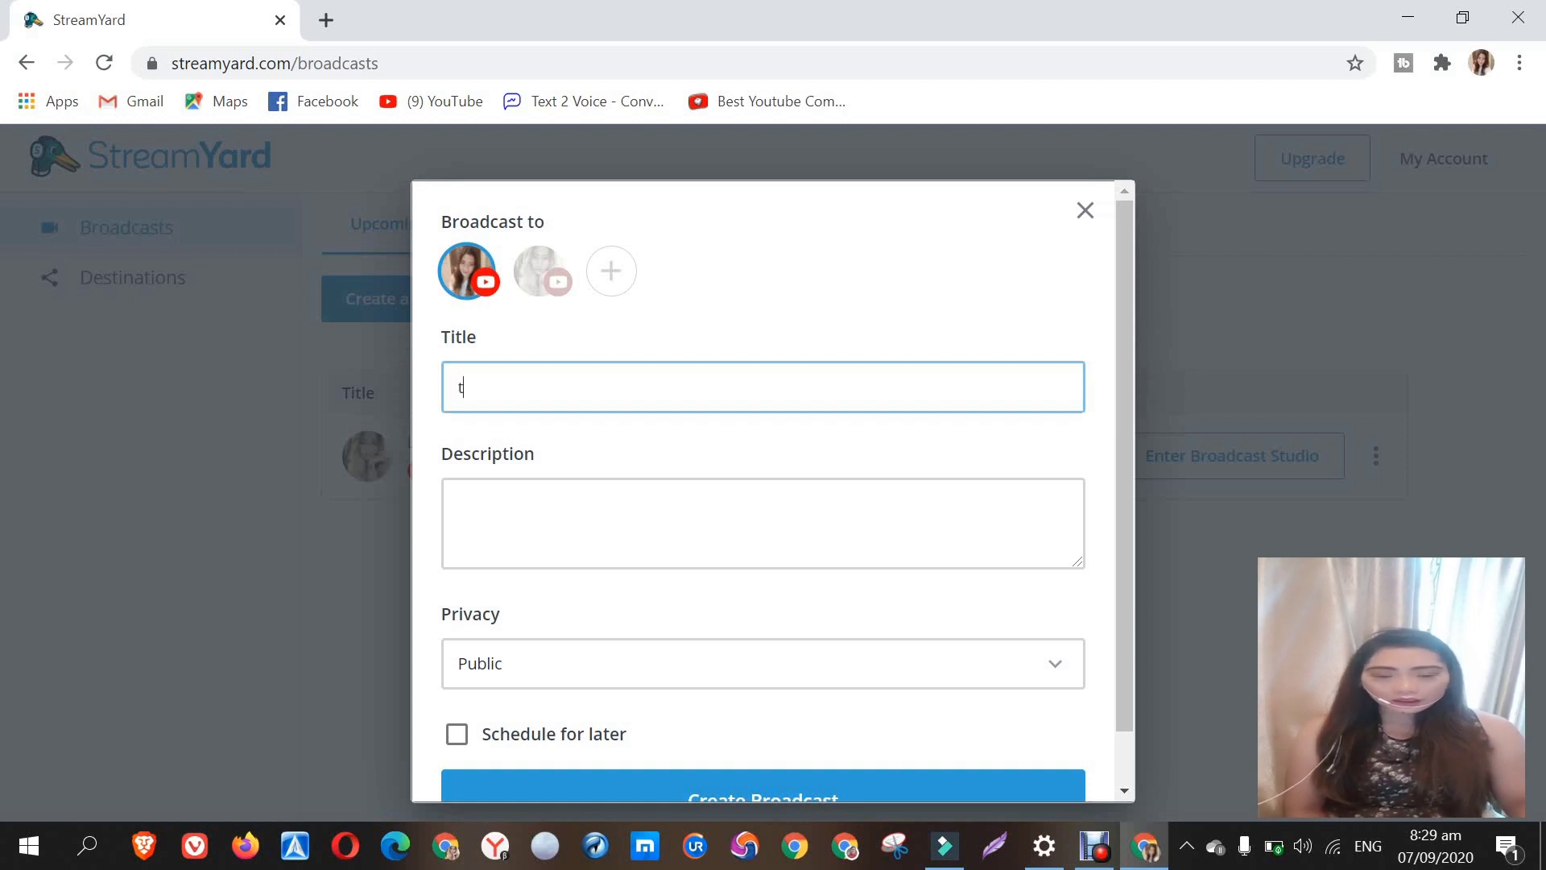
type("ry liv")
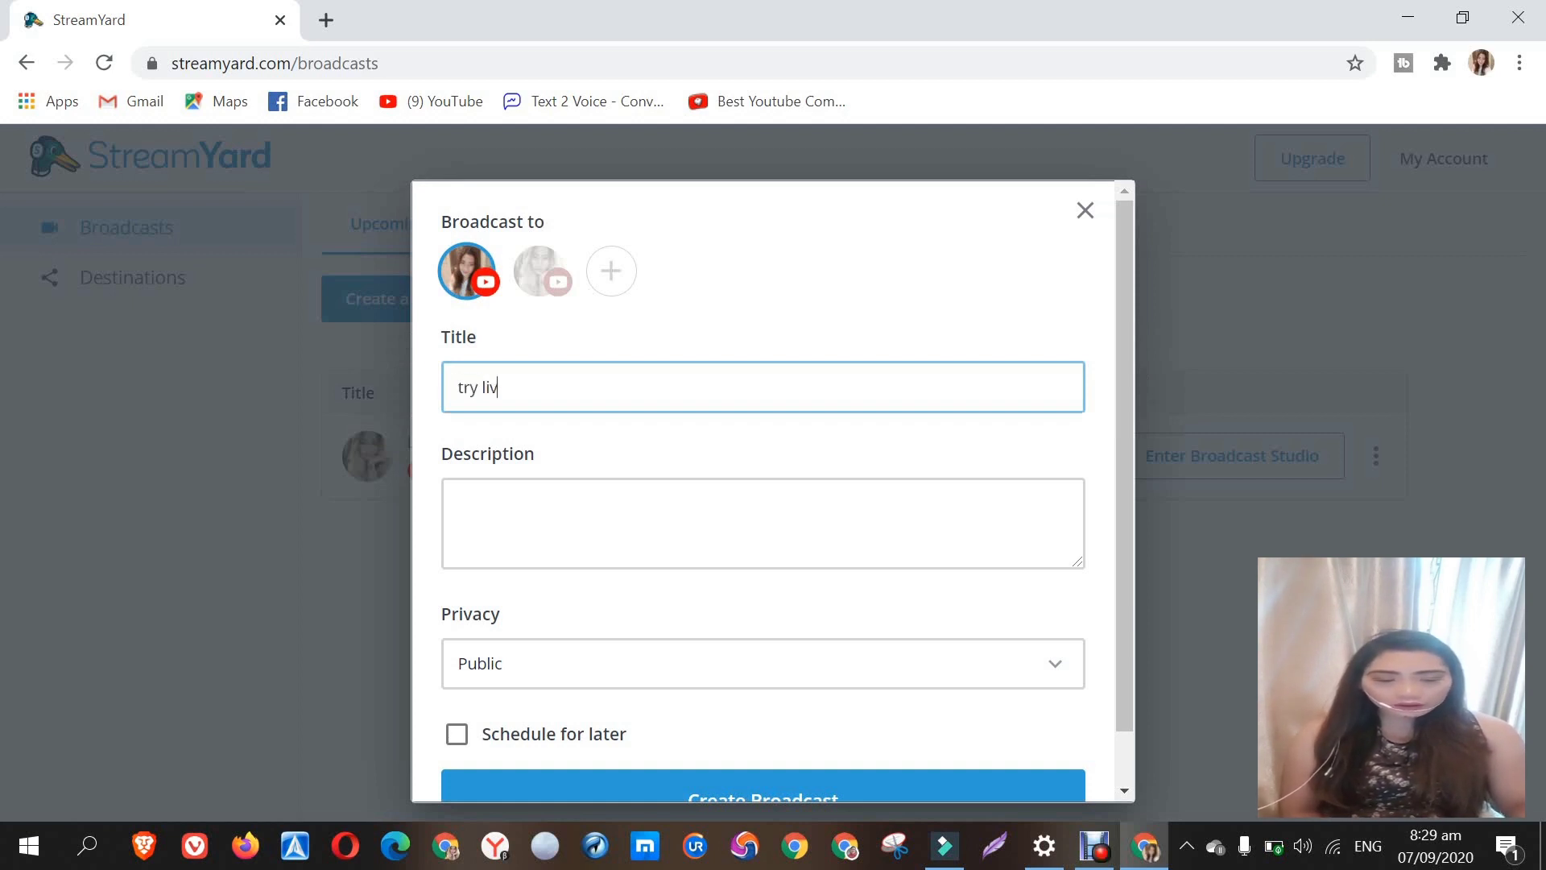
type("e with")
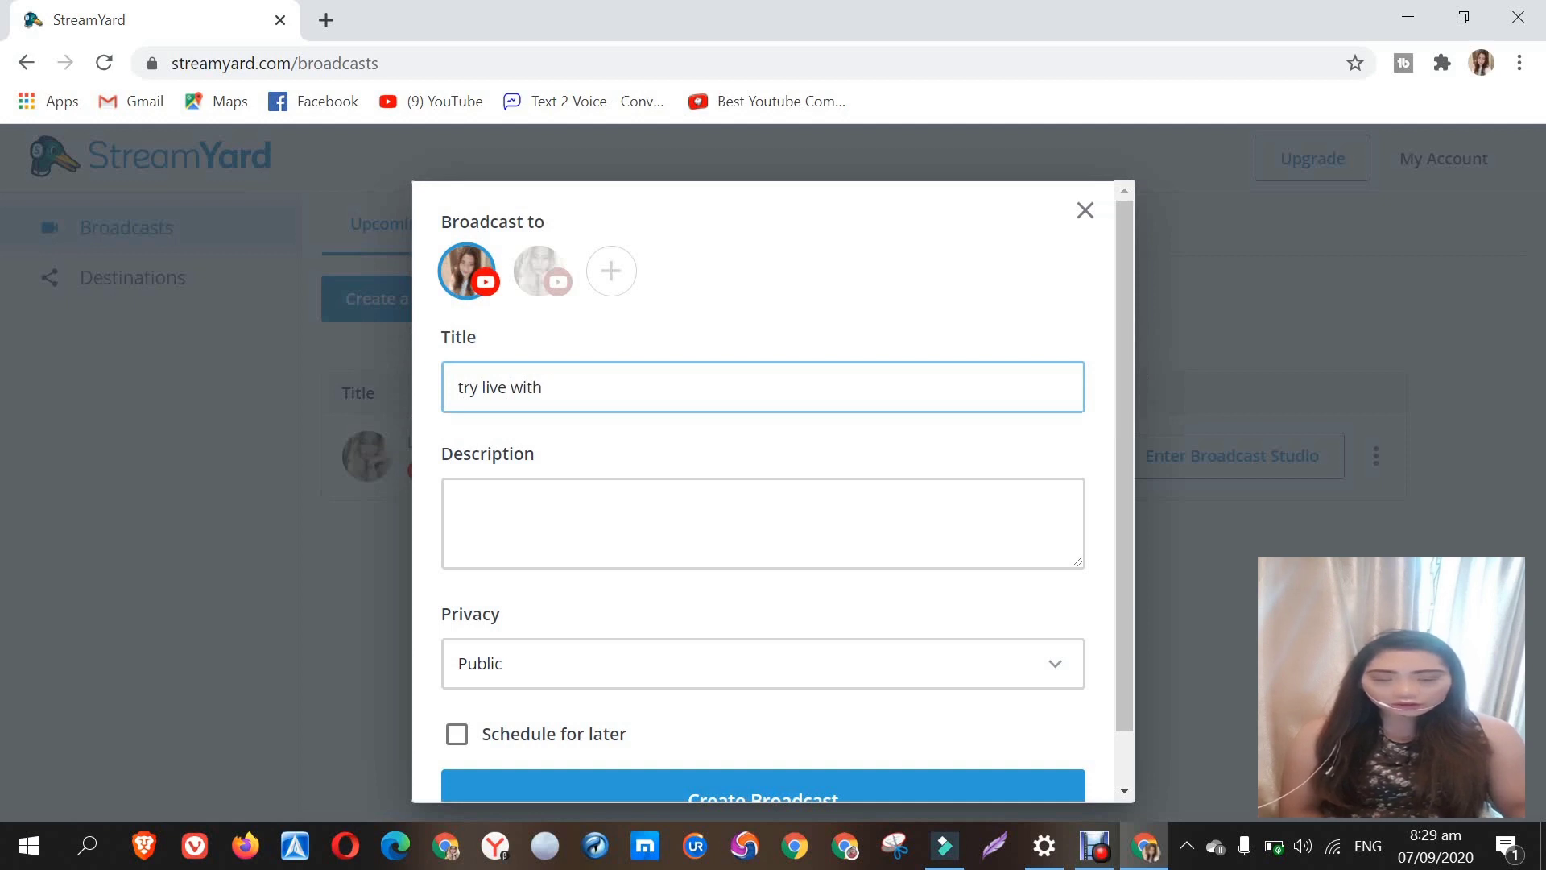
type("out")
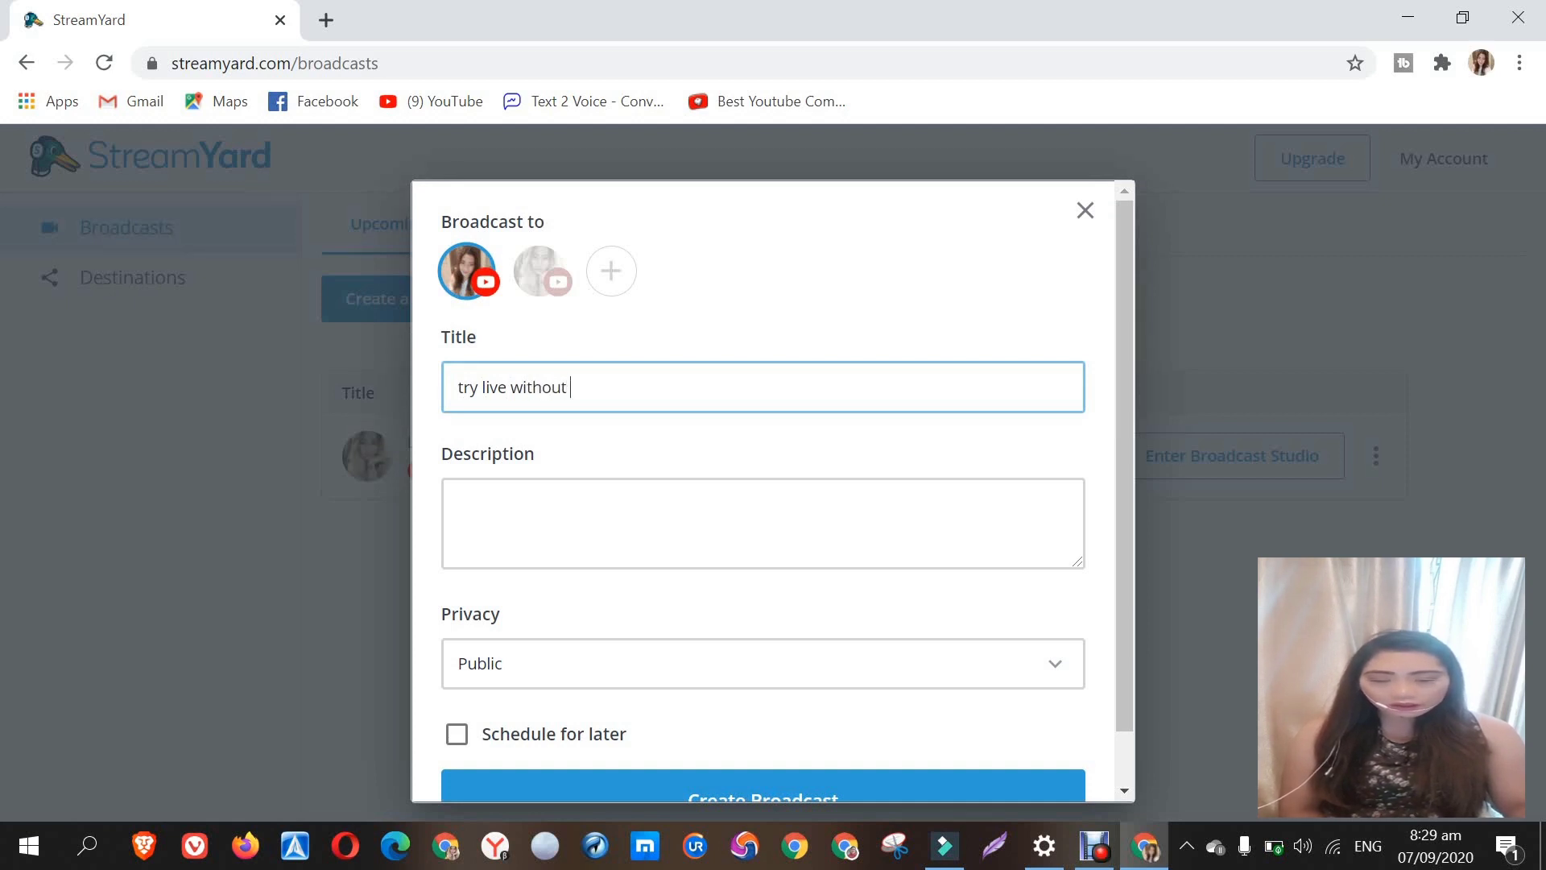
type(" zero")
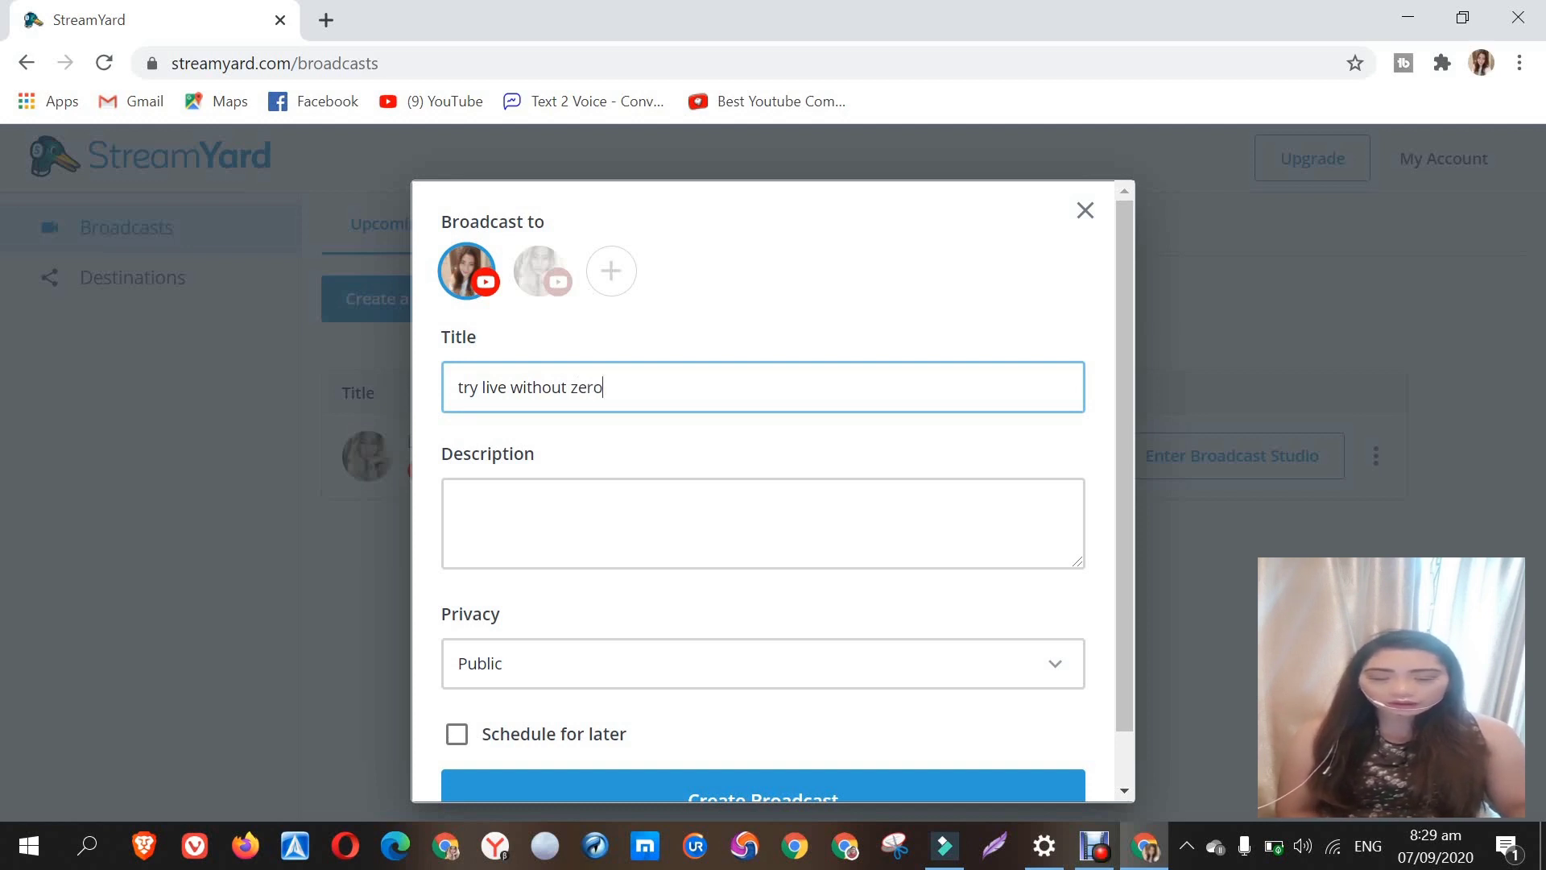
type(" sub")
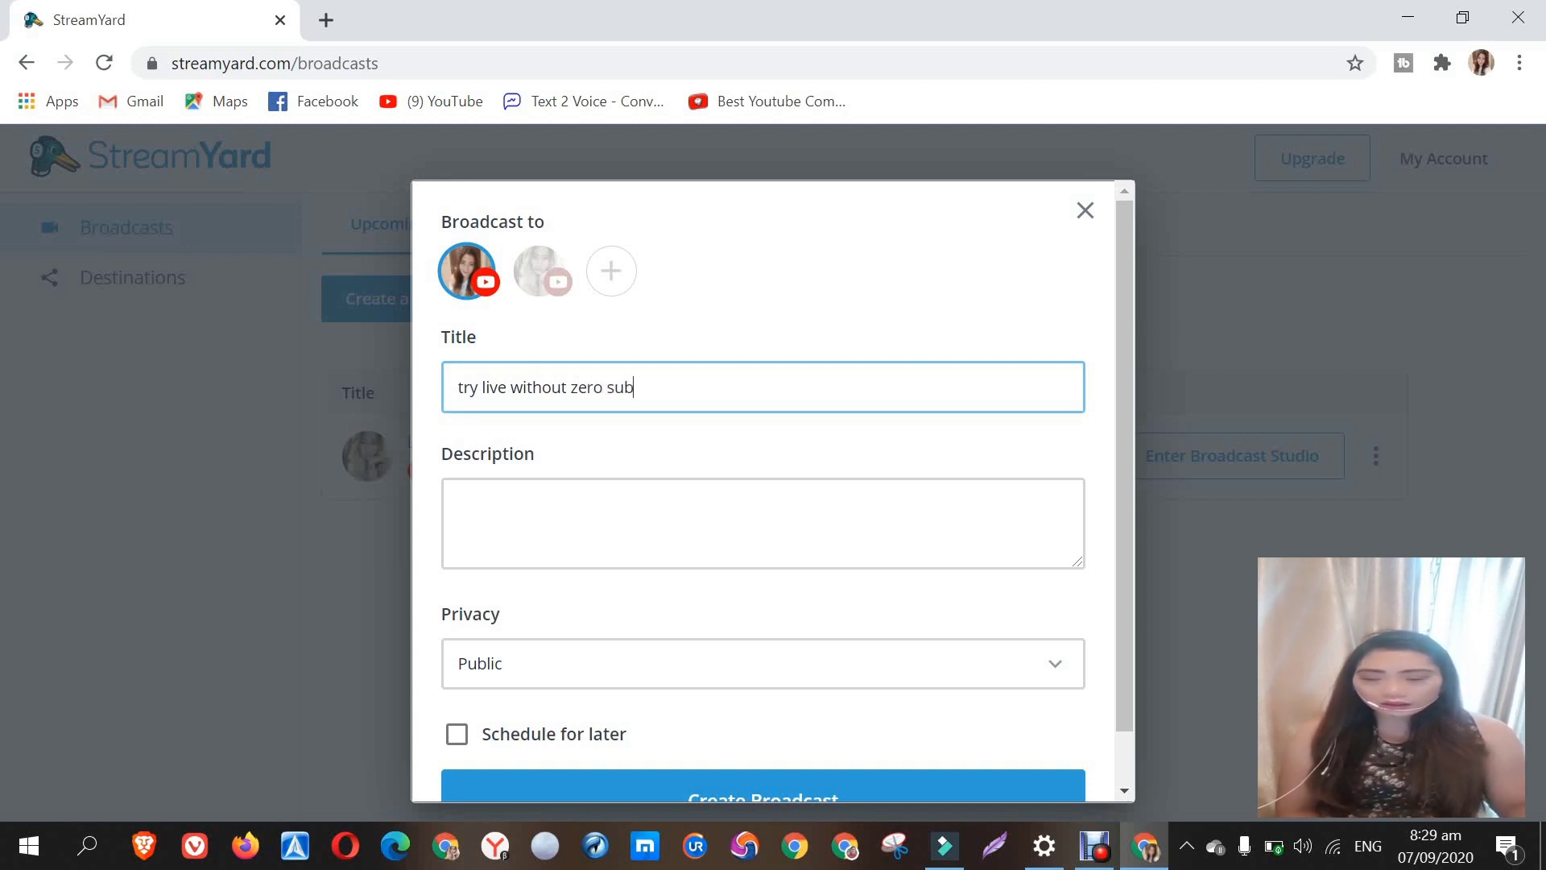
type("sc")
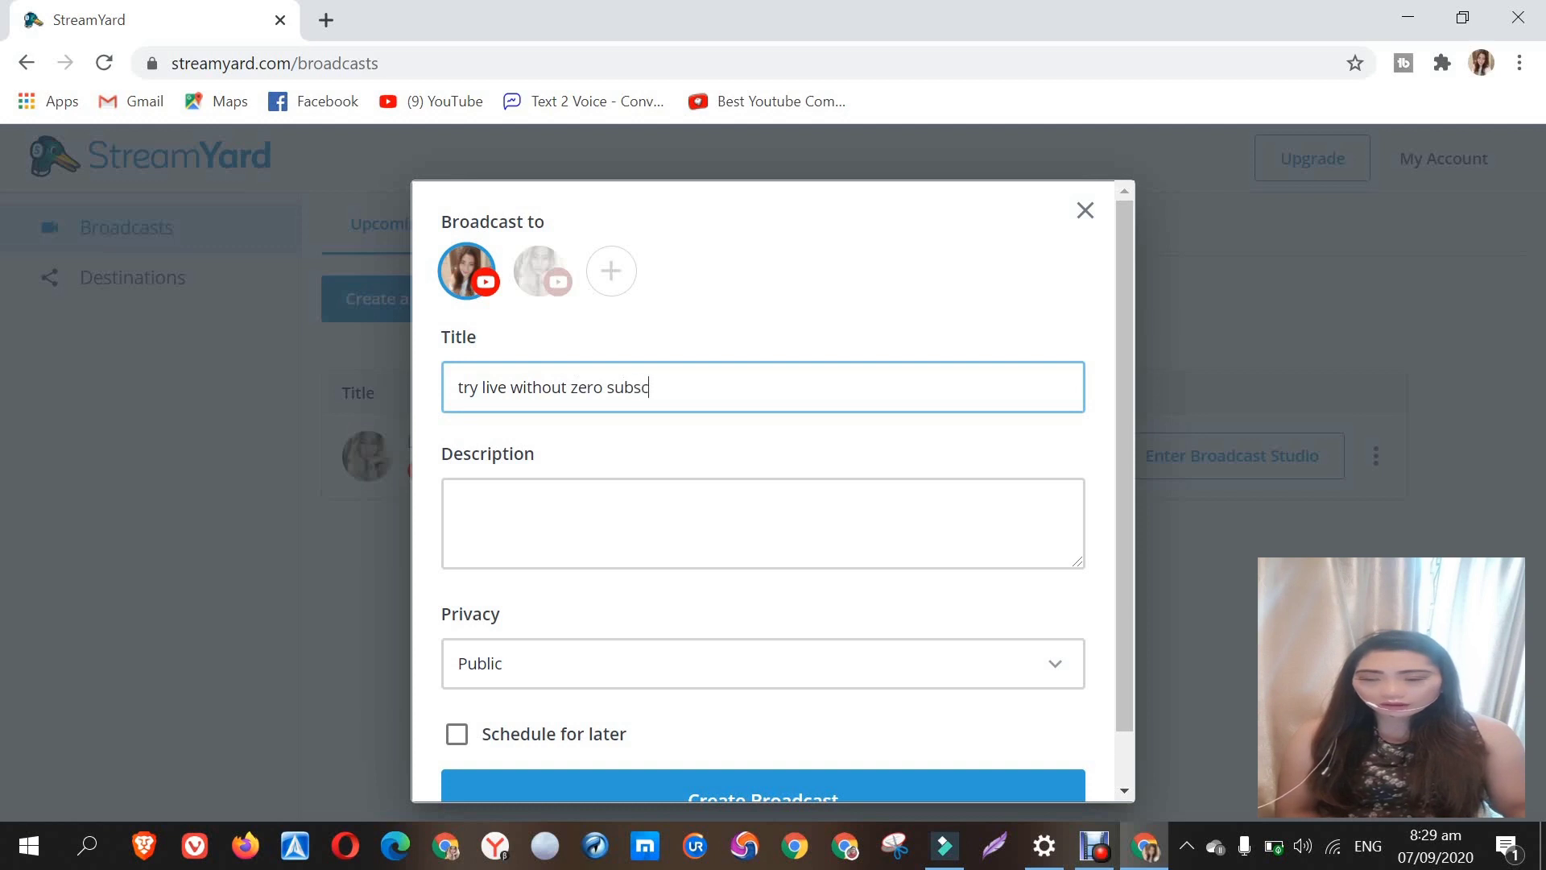
type("ri")
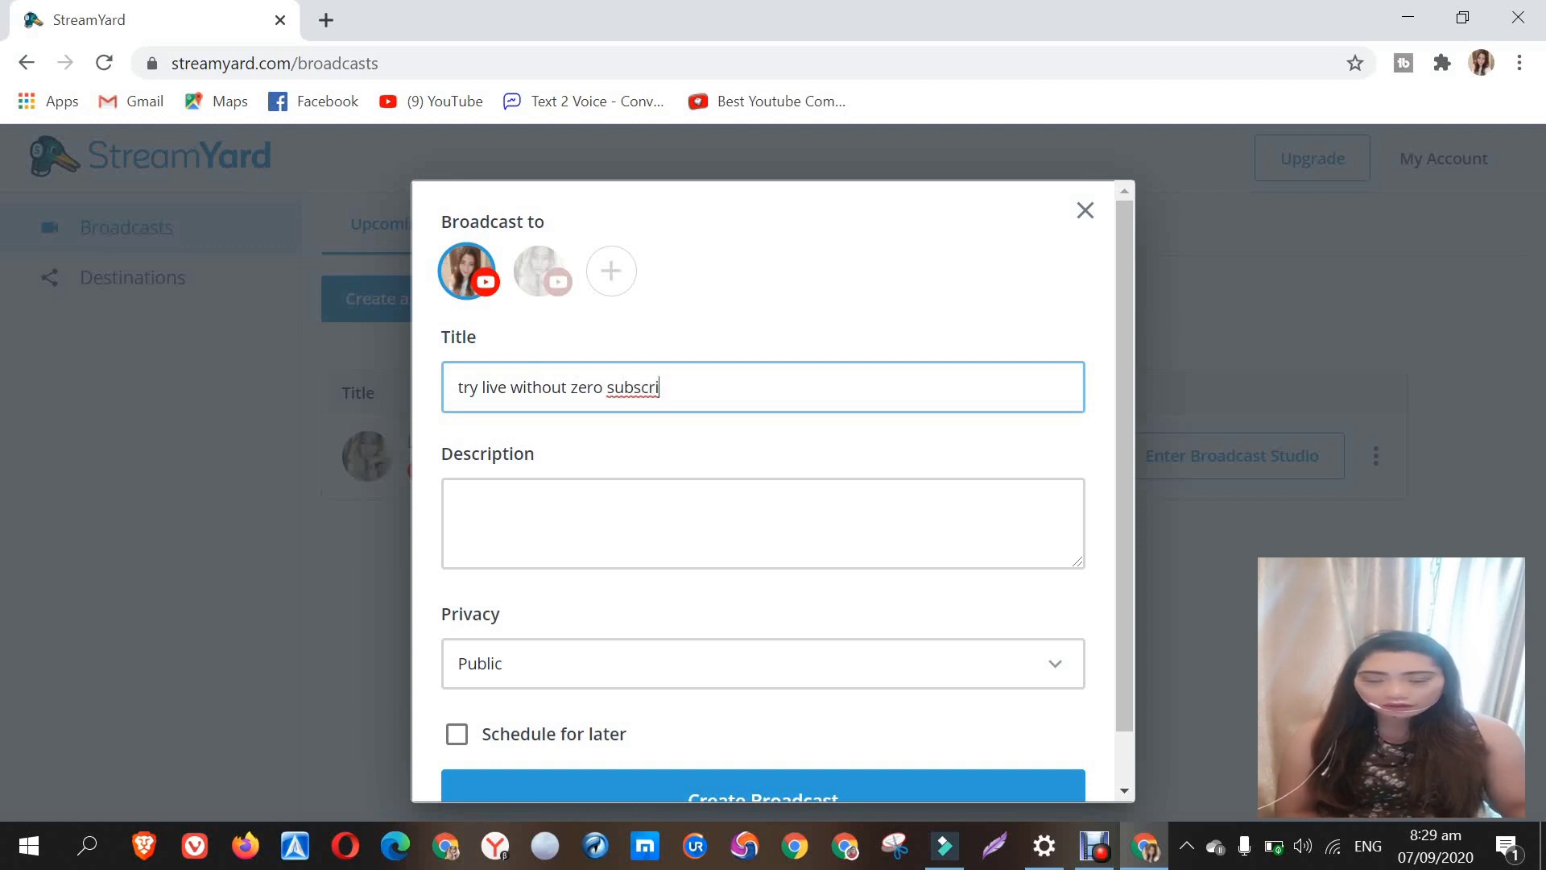
type("ber")
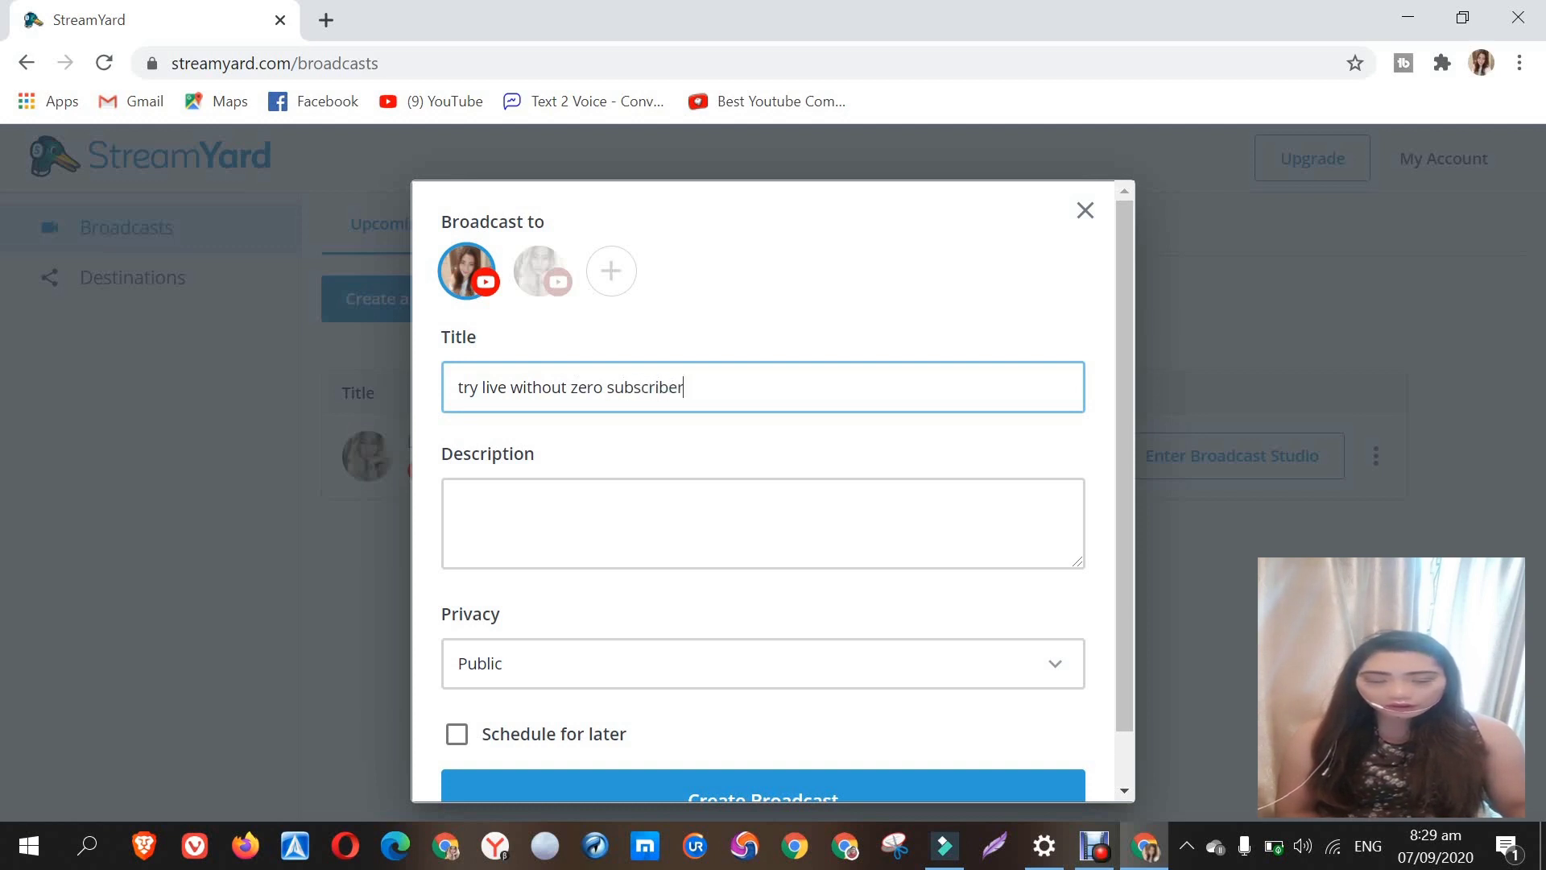
type("s")
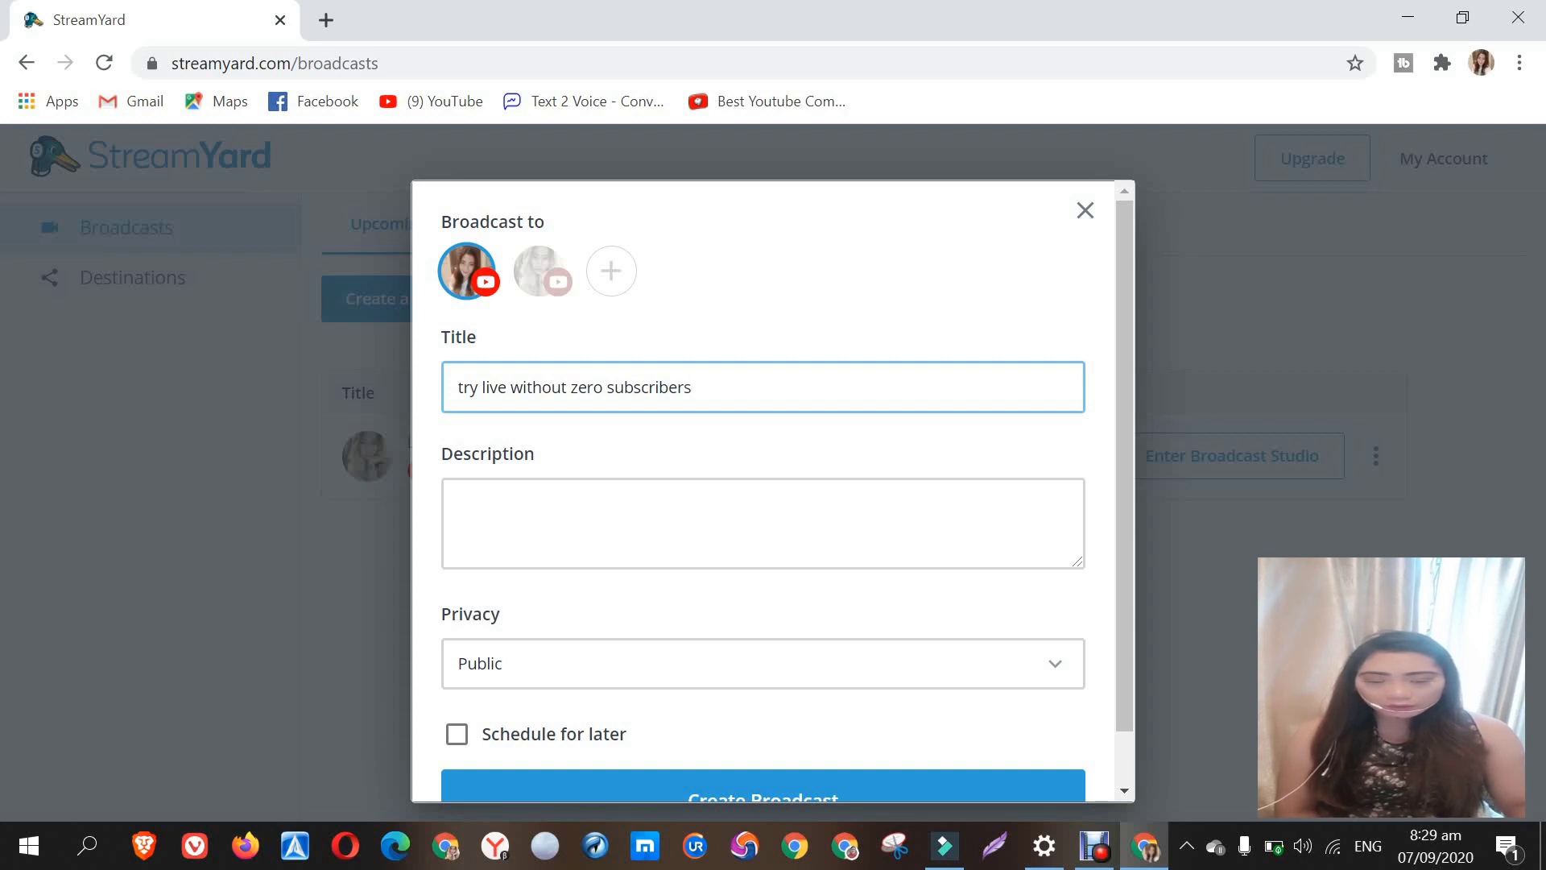
left_click(458, 501)
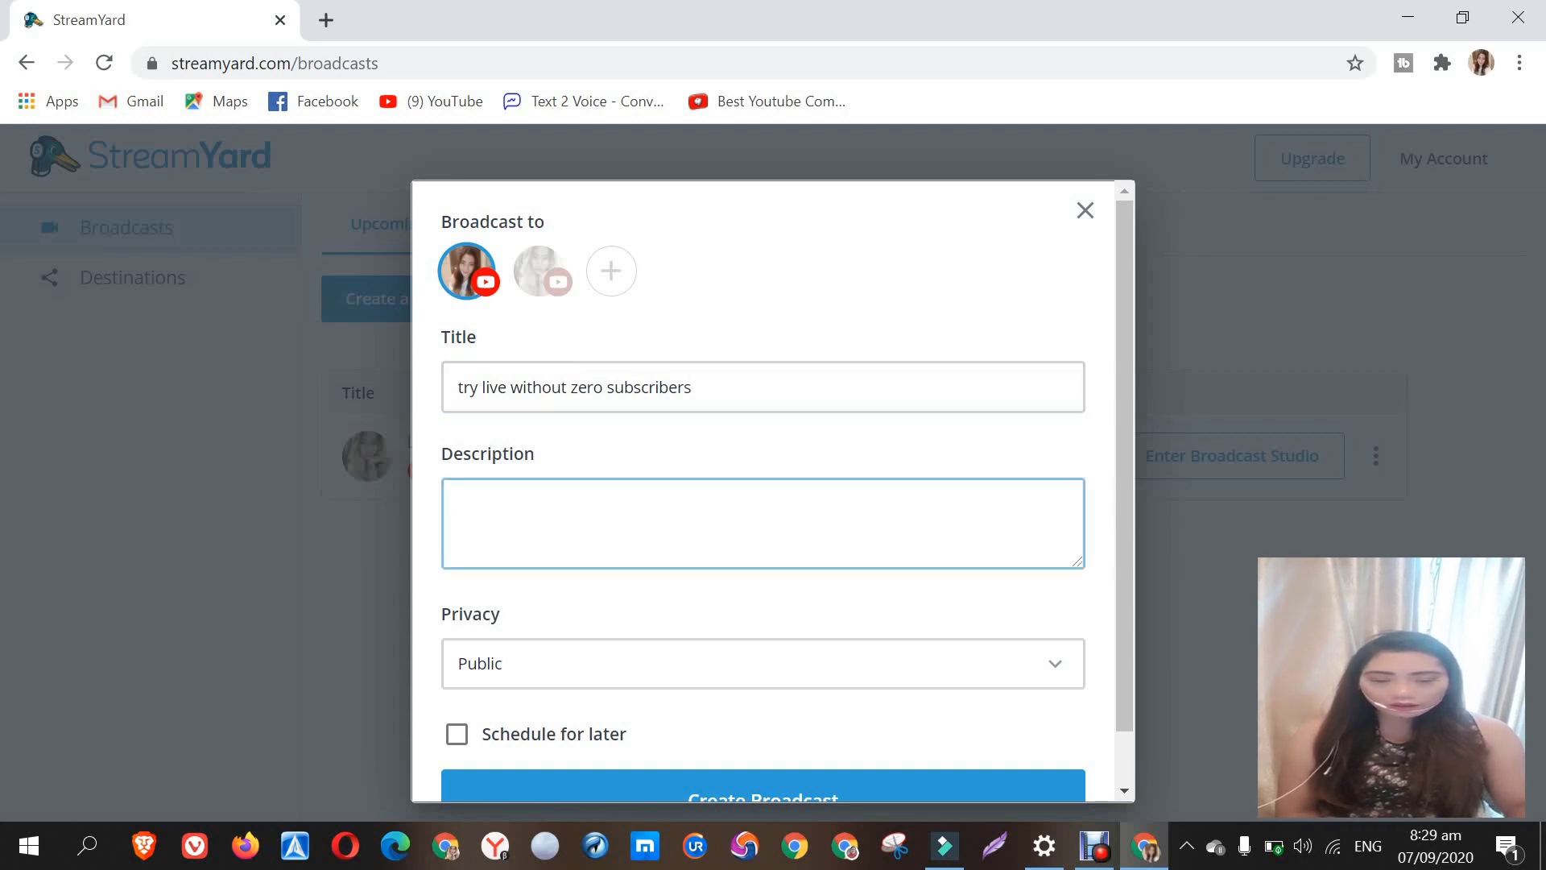
type("hello")
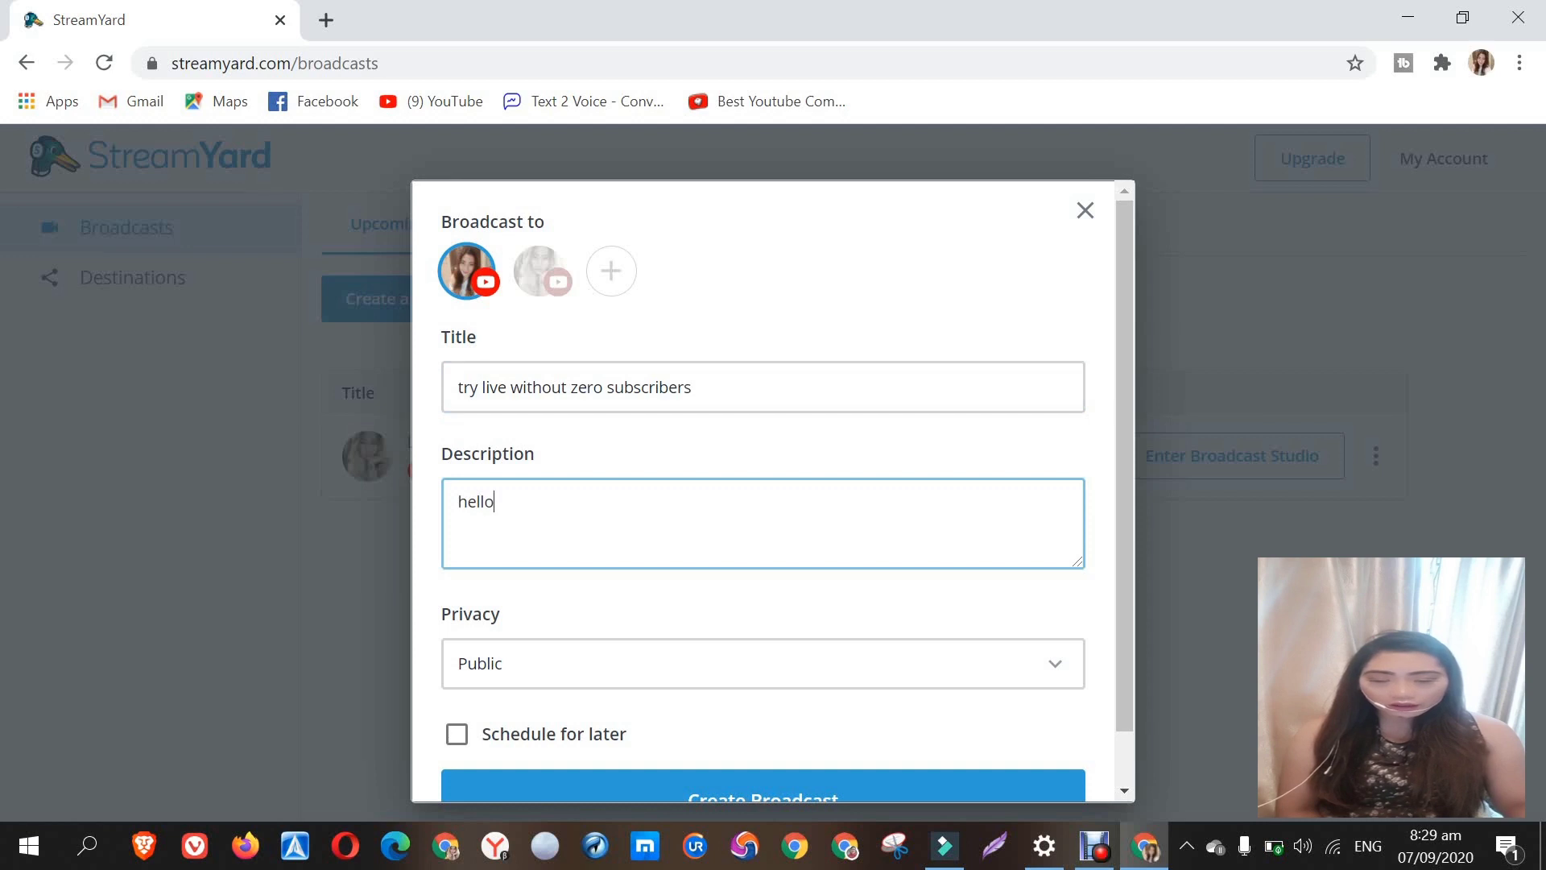
Step: Look through the broadcast's privacy options and keep the privacy set to Public
scroll(763, 492, "down", 1)
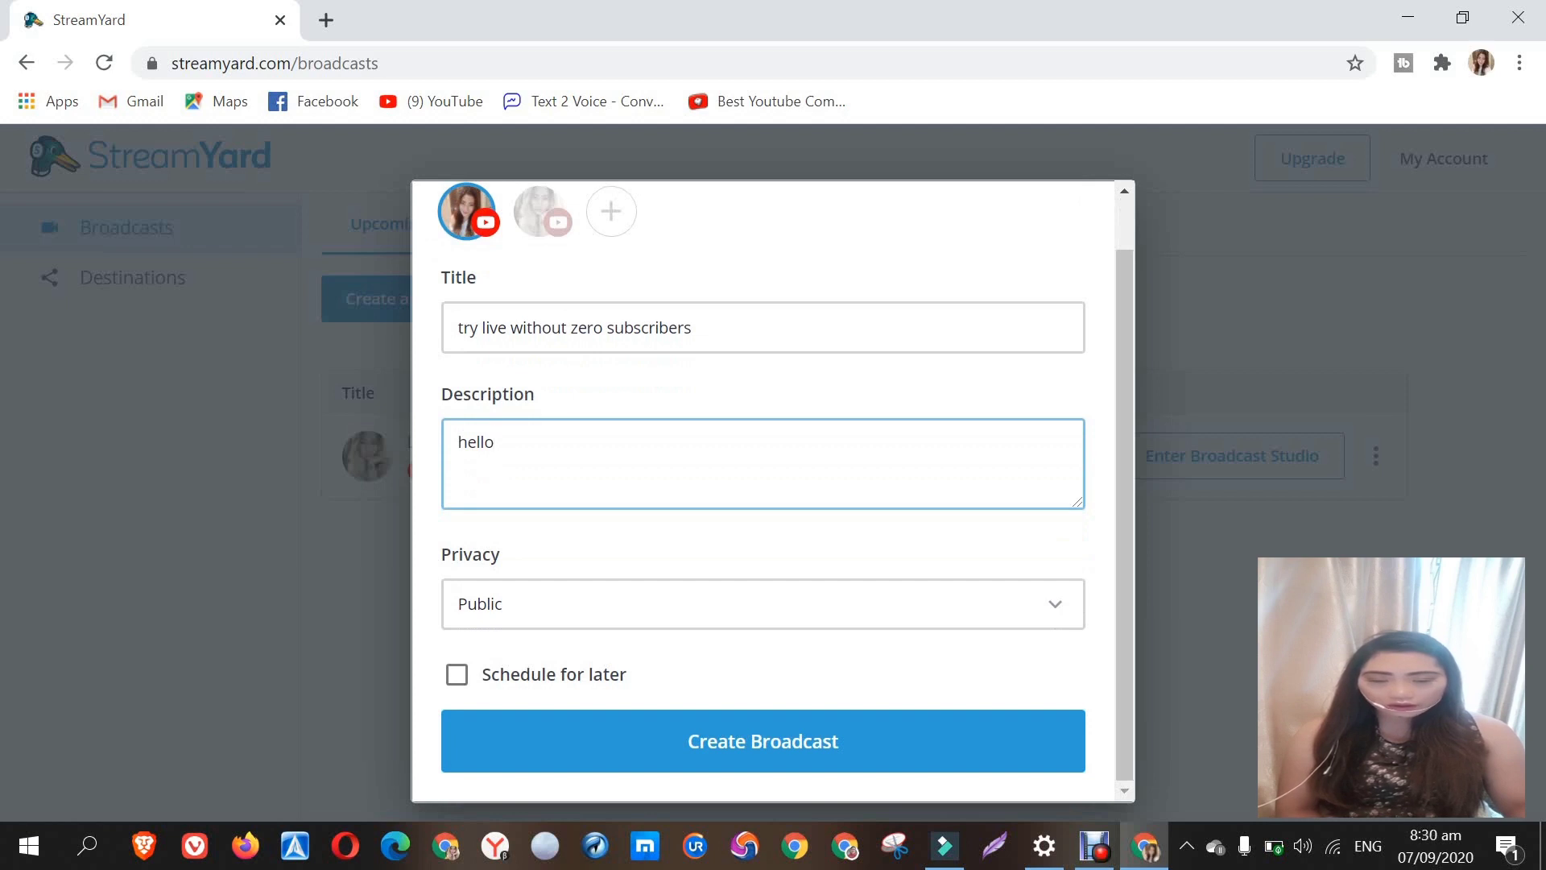
left_click(761, 603)
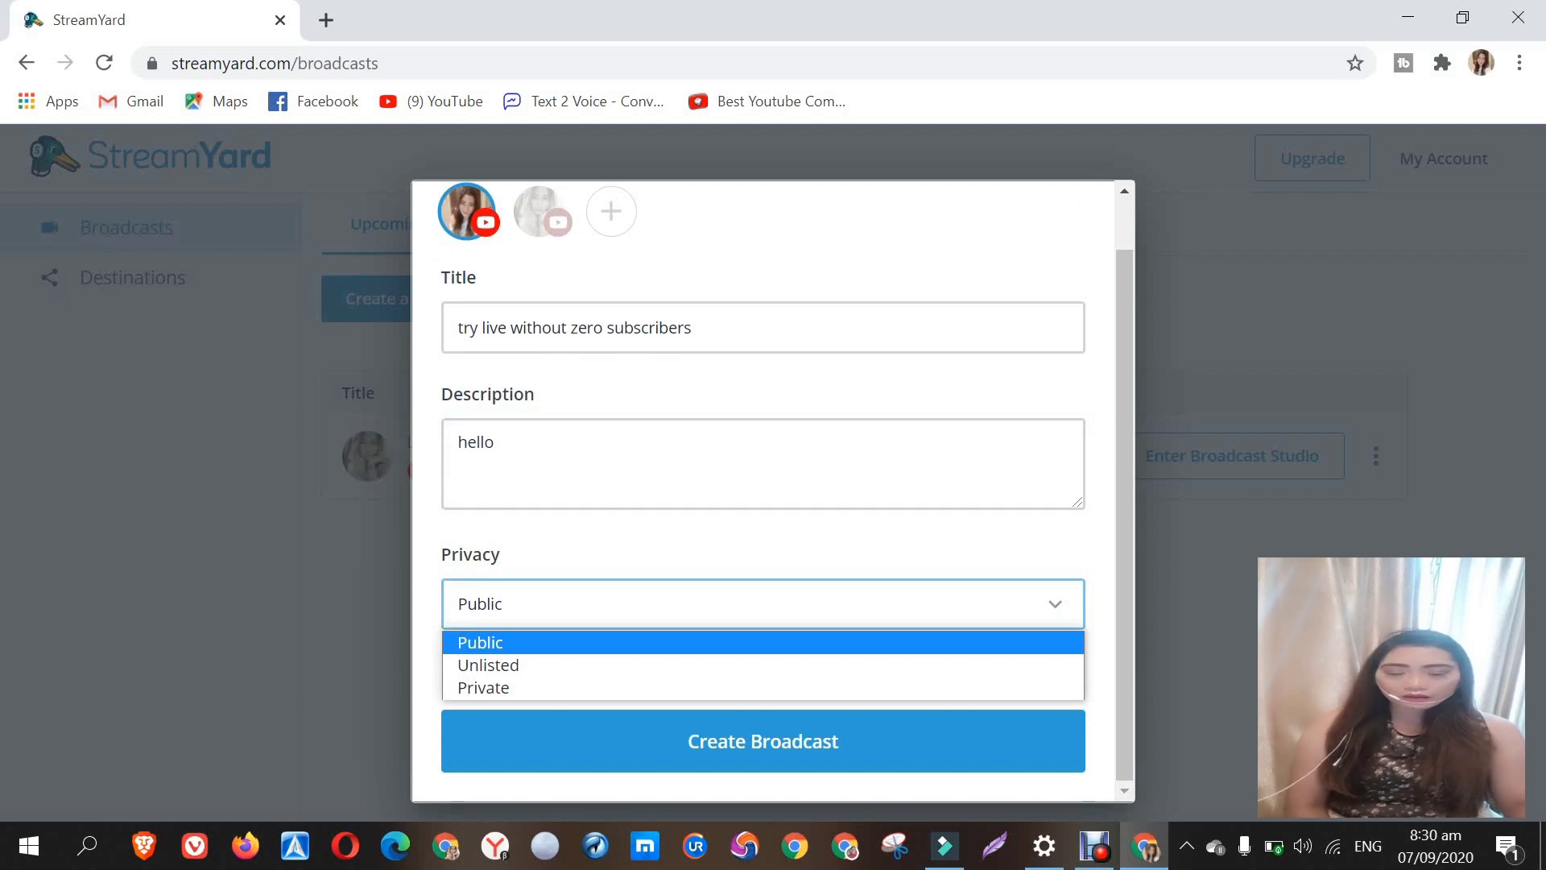
key("Down")
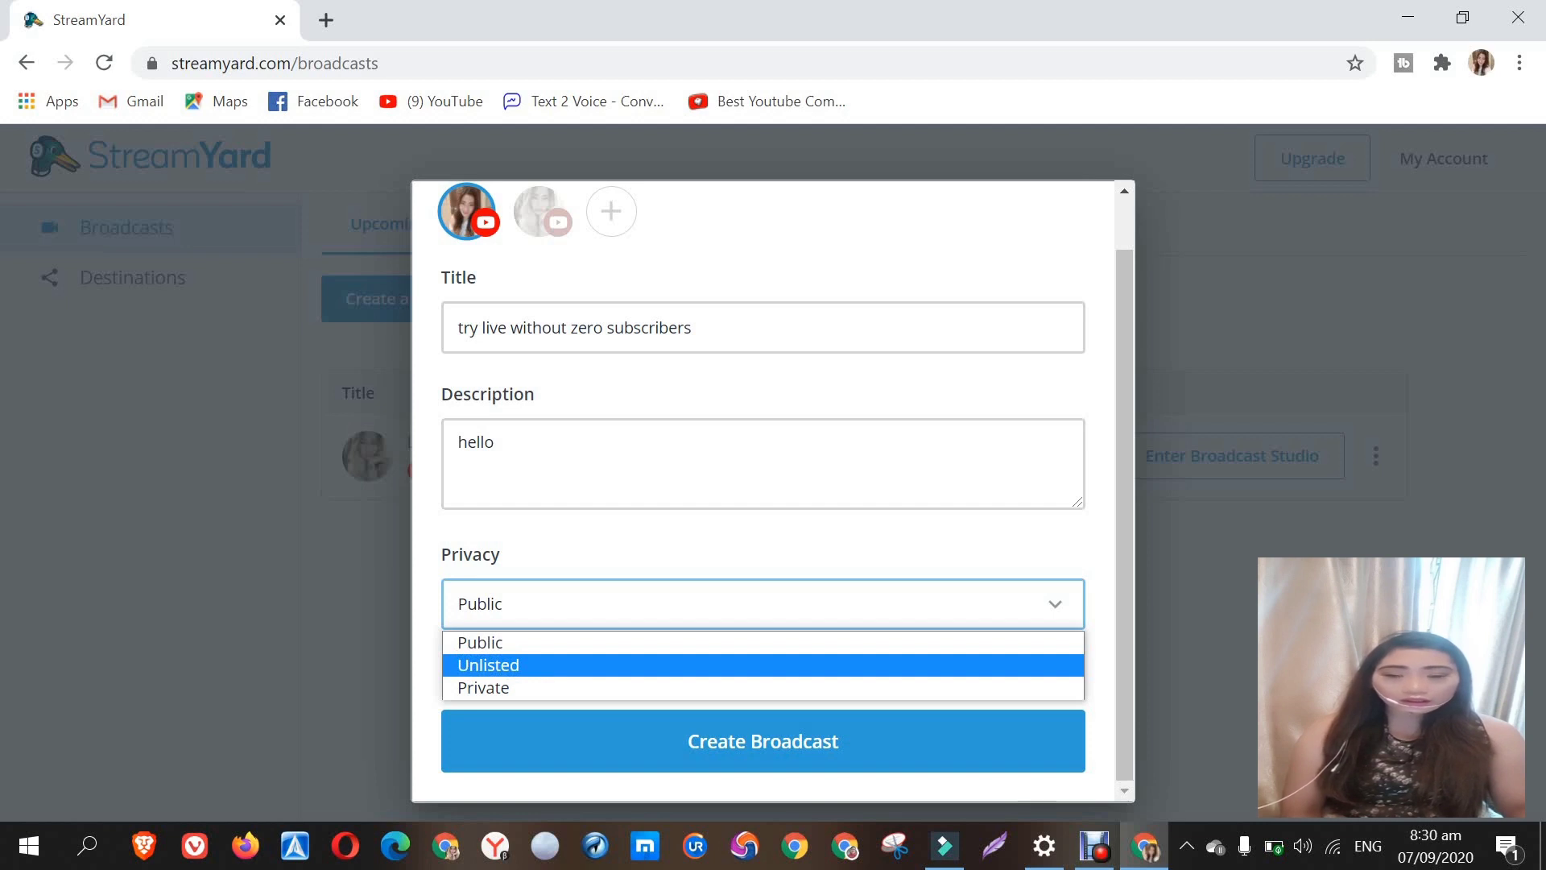
key("Down")
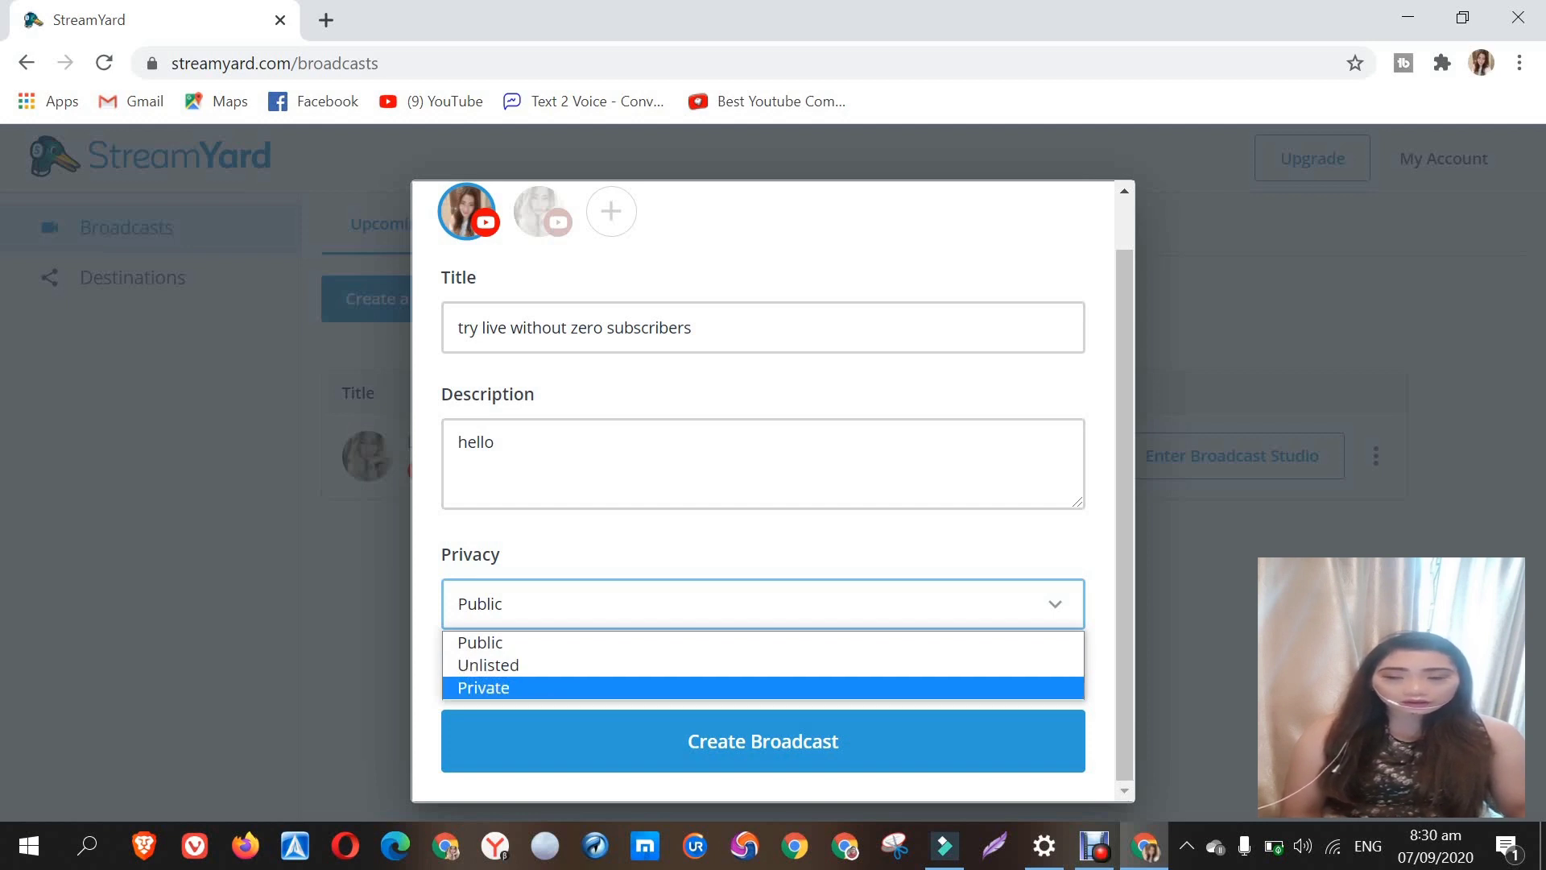
key("Up")
key("Up")
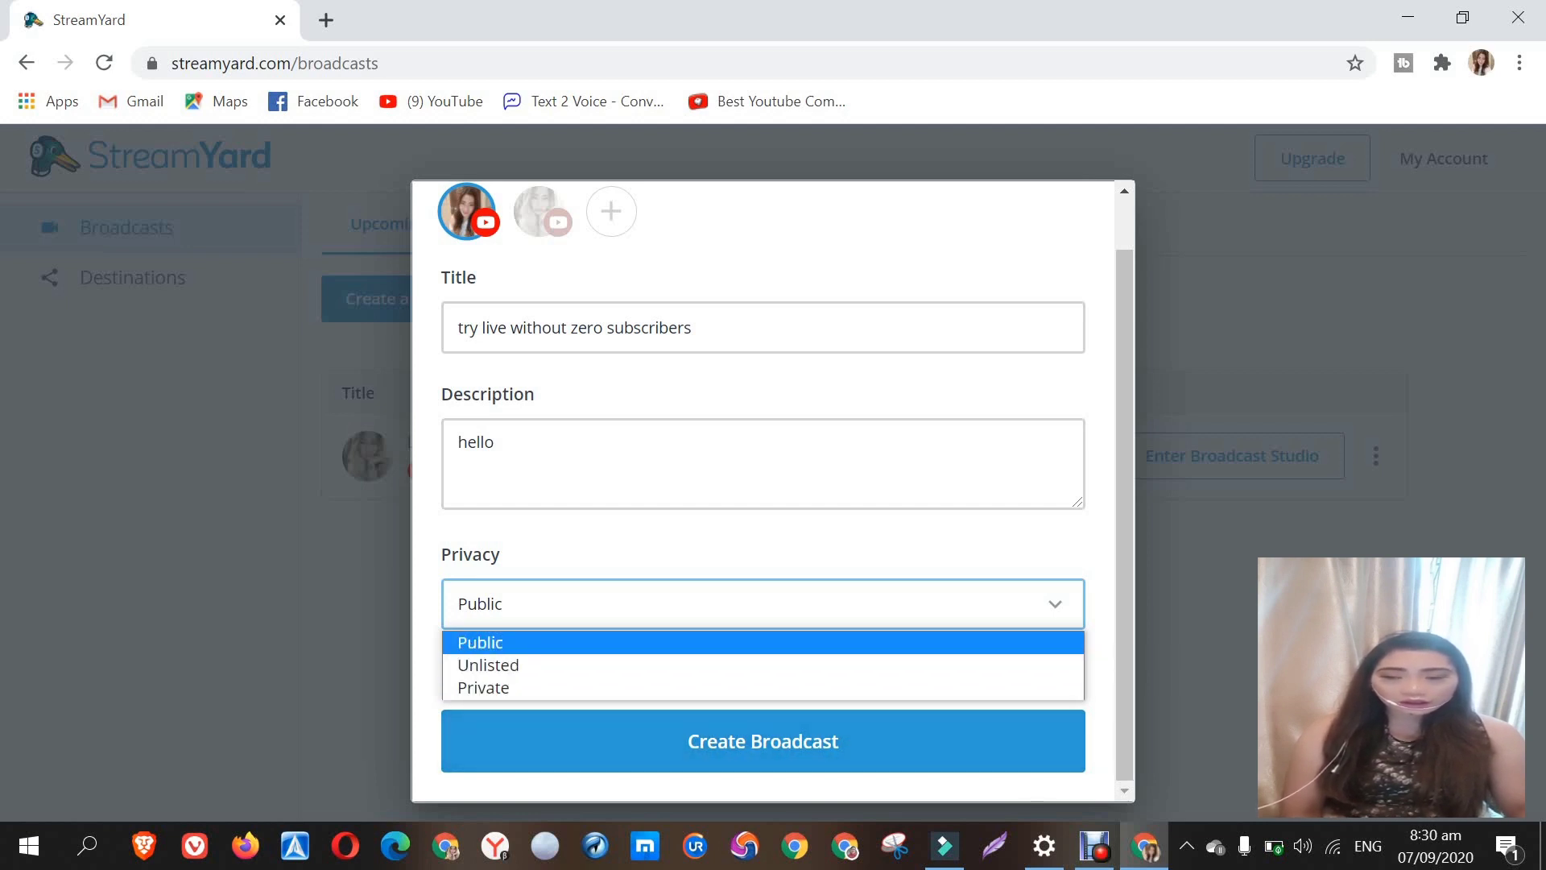
key("Return")
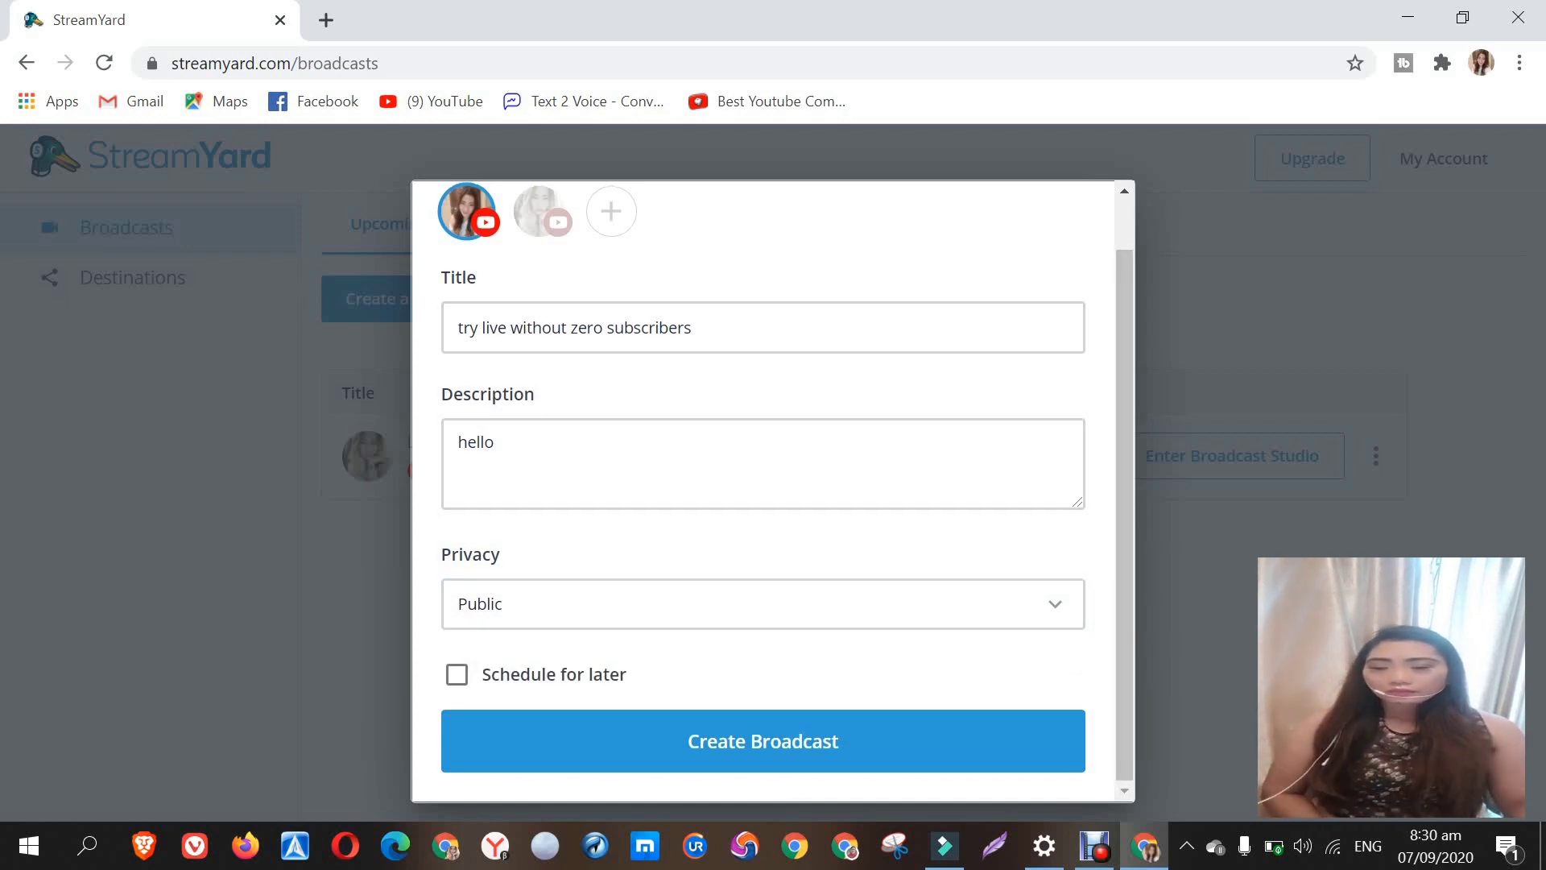
Step: Schedule the broadcast for today at 08:30 AM and create it
left_click(457, 674)
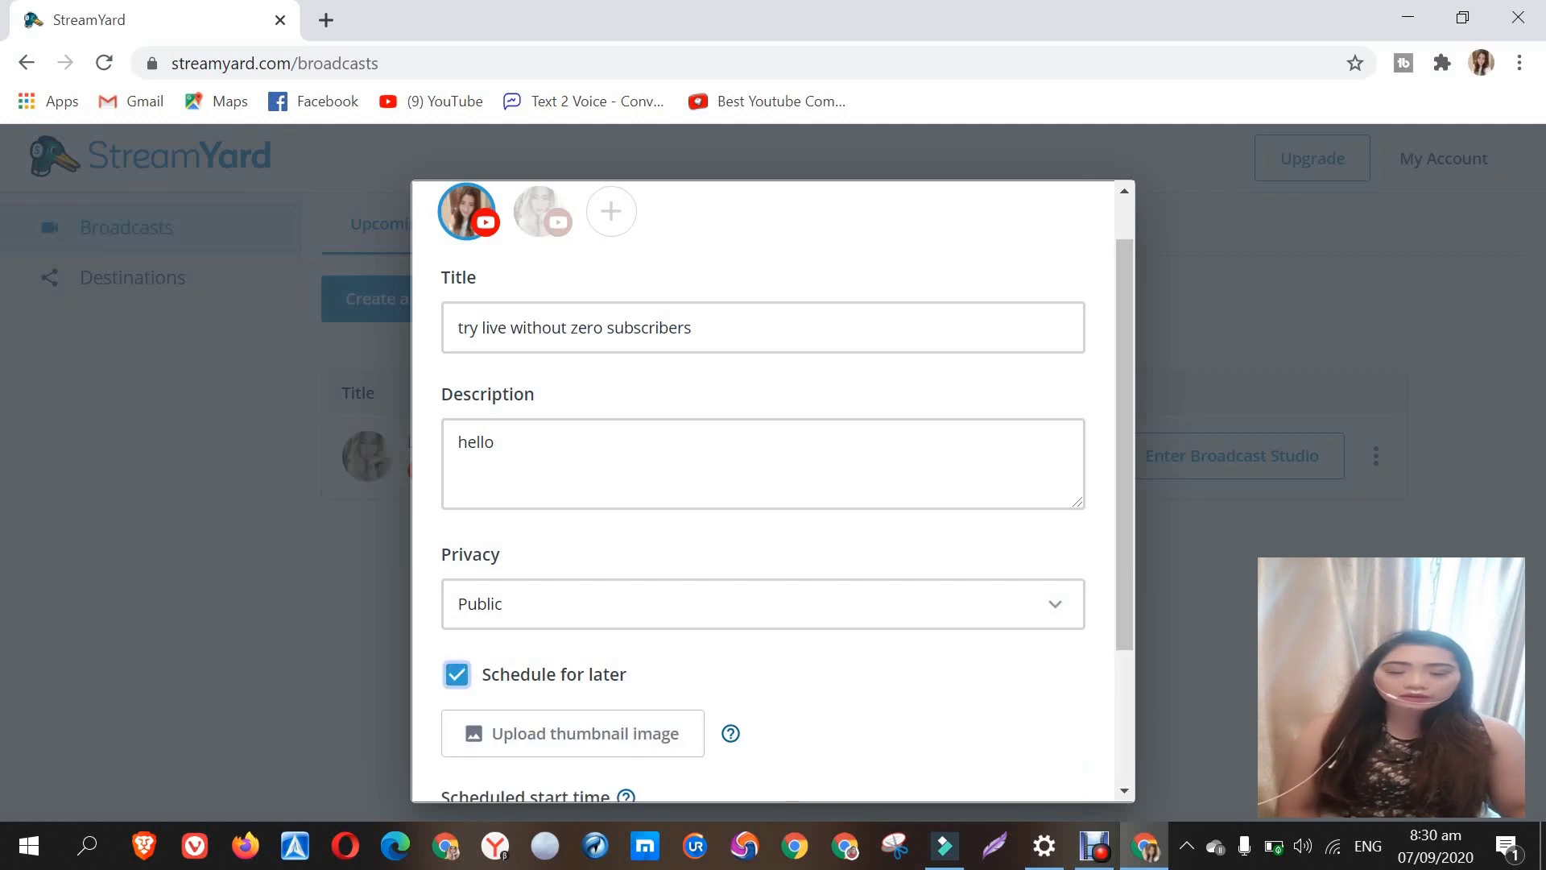
scroll(763, 490, "down", 3)
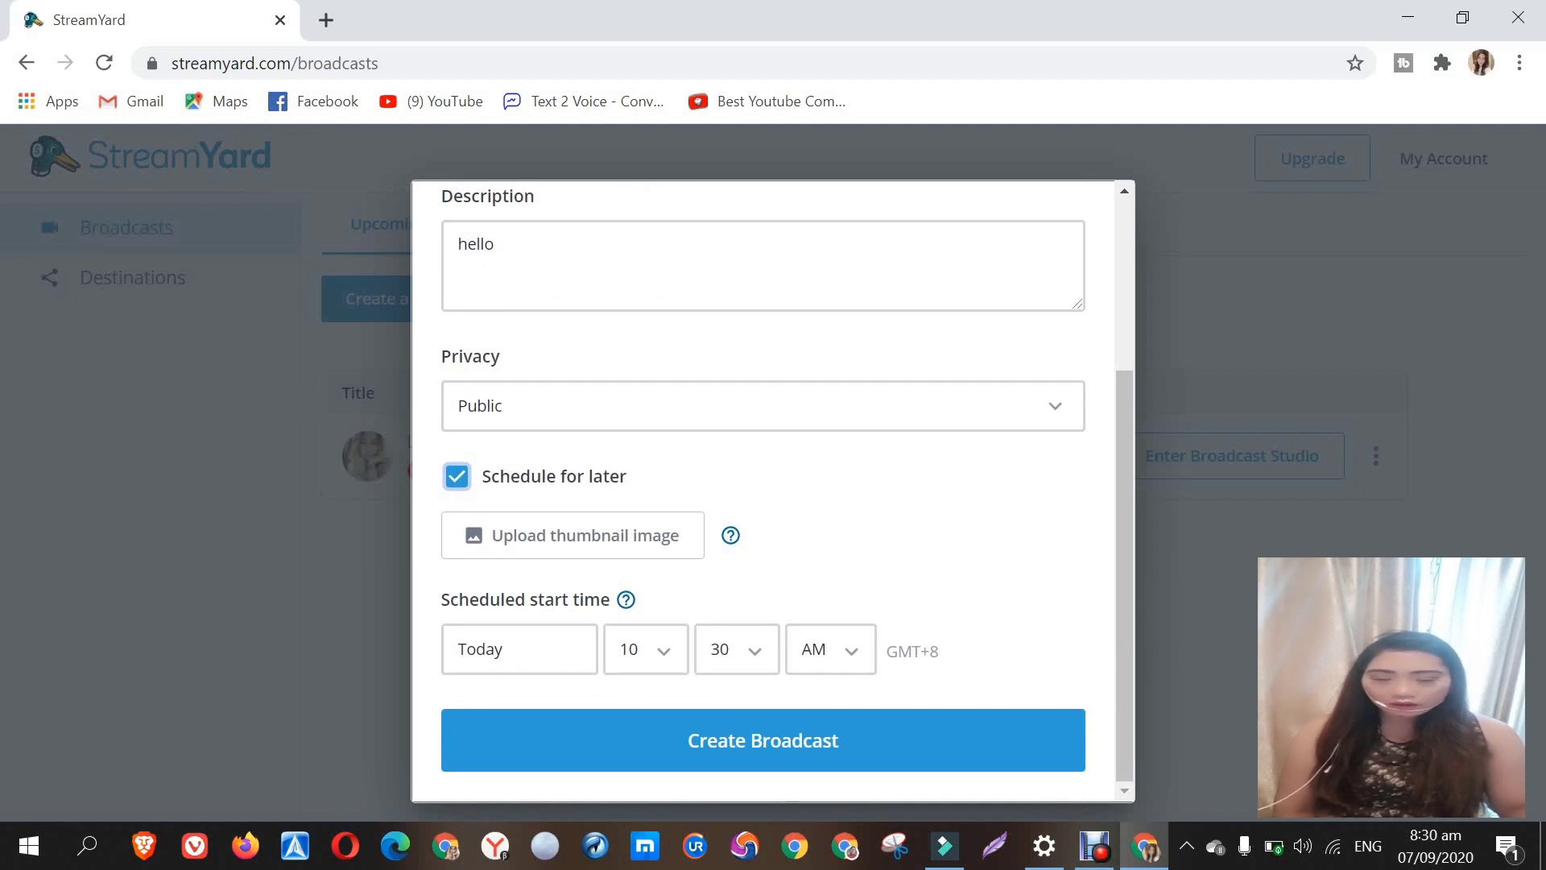
left_click(645, 648)
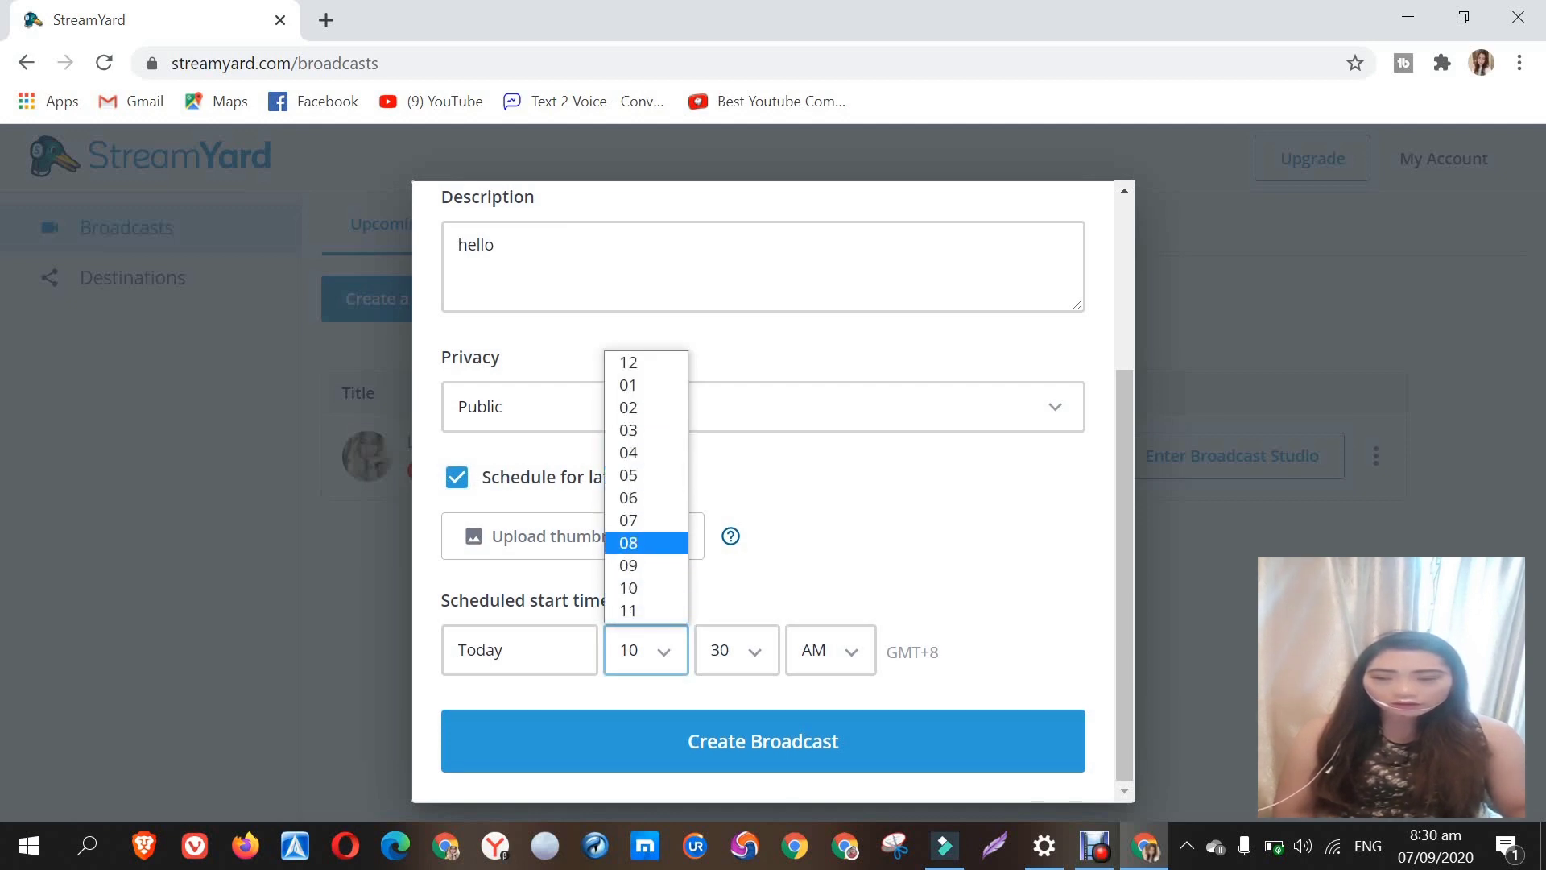
left_click(627, 541)
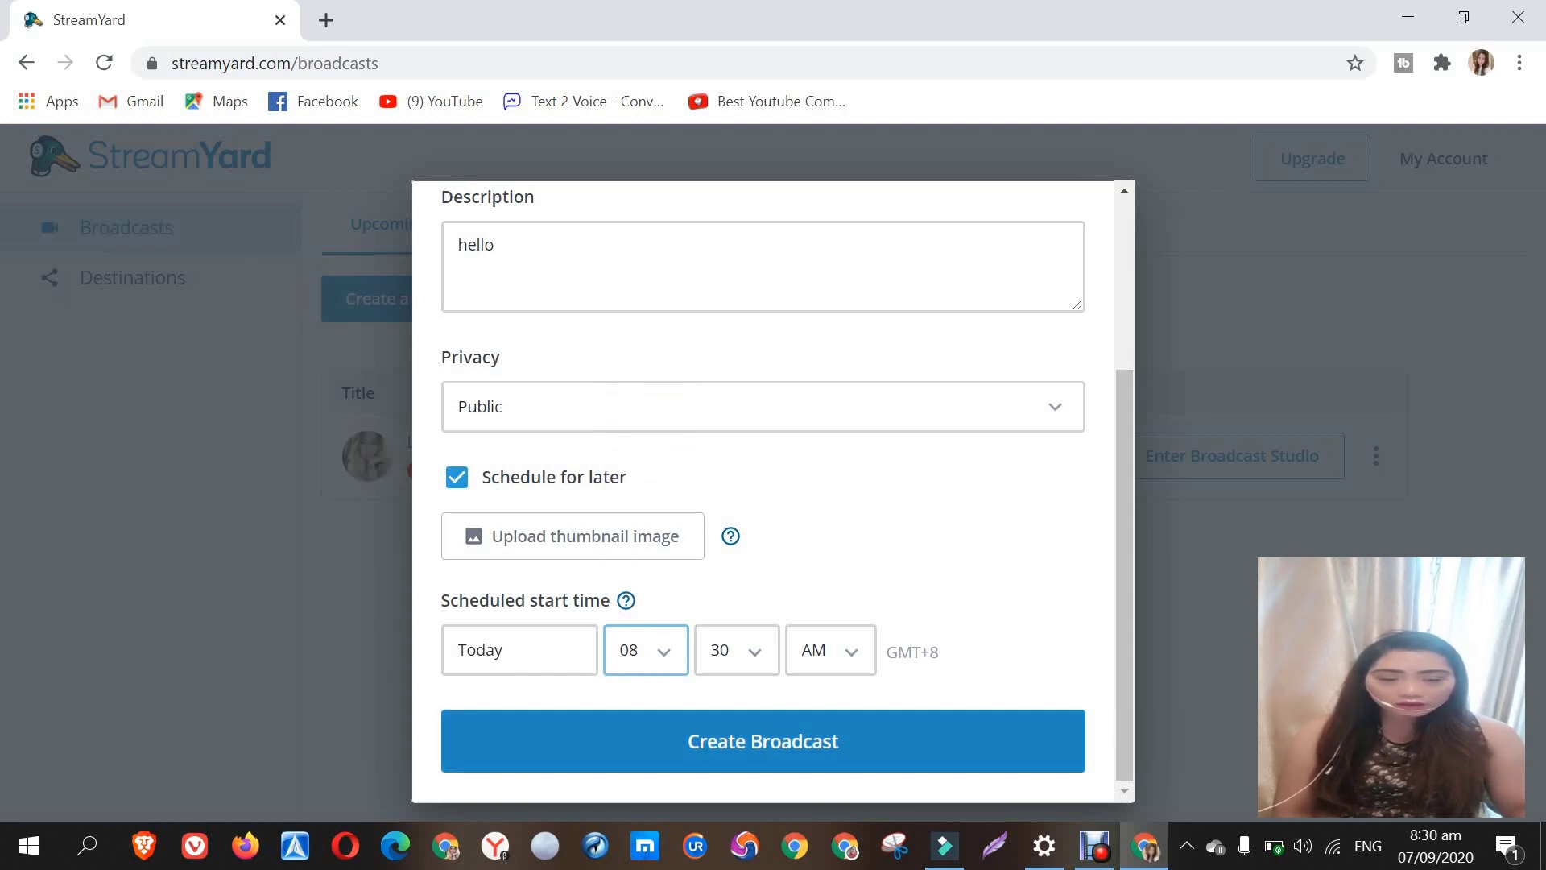
left_click(1124, 708)
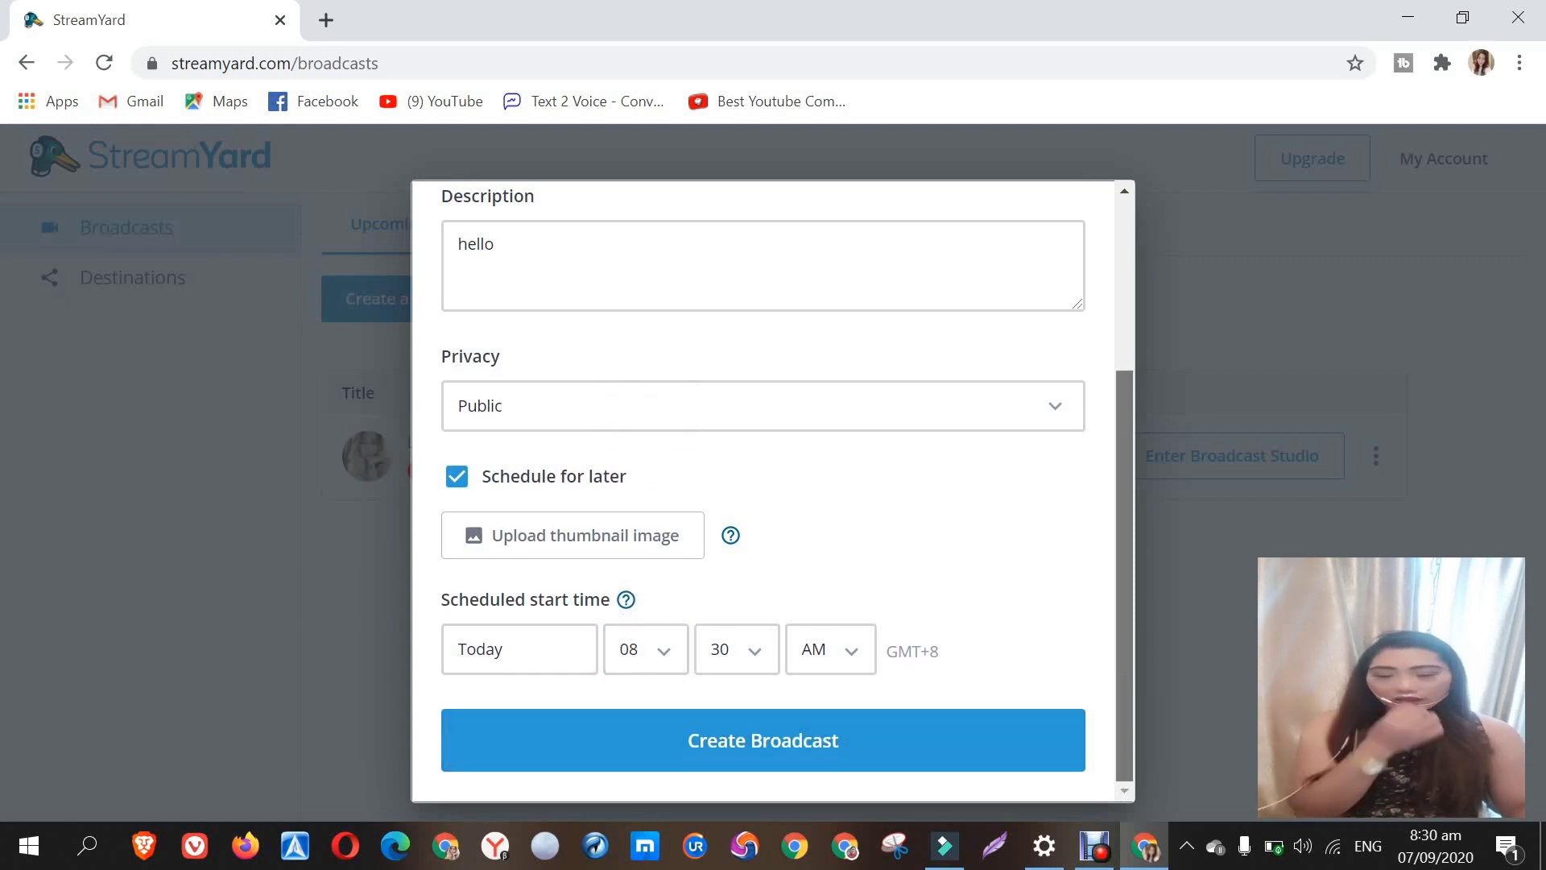
key("Return")
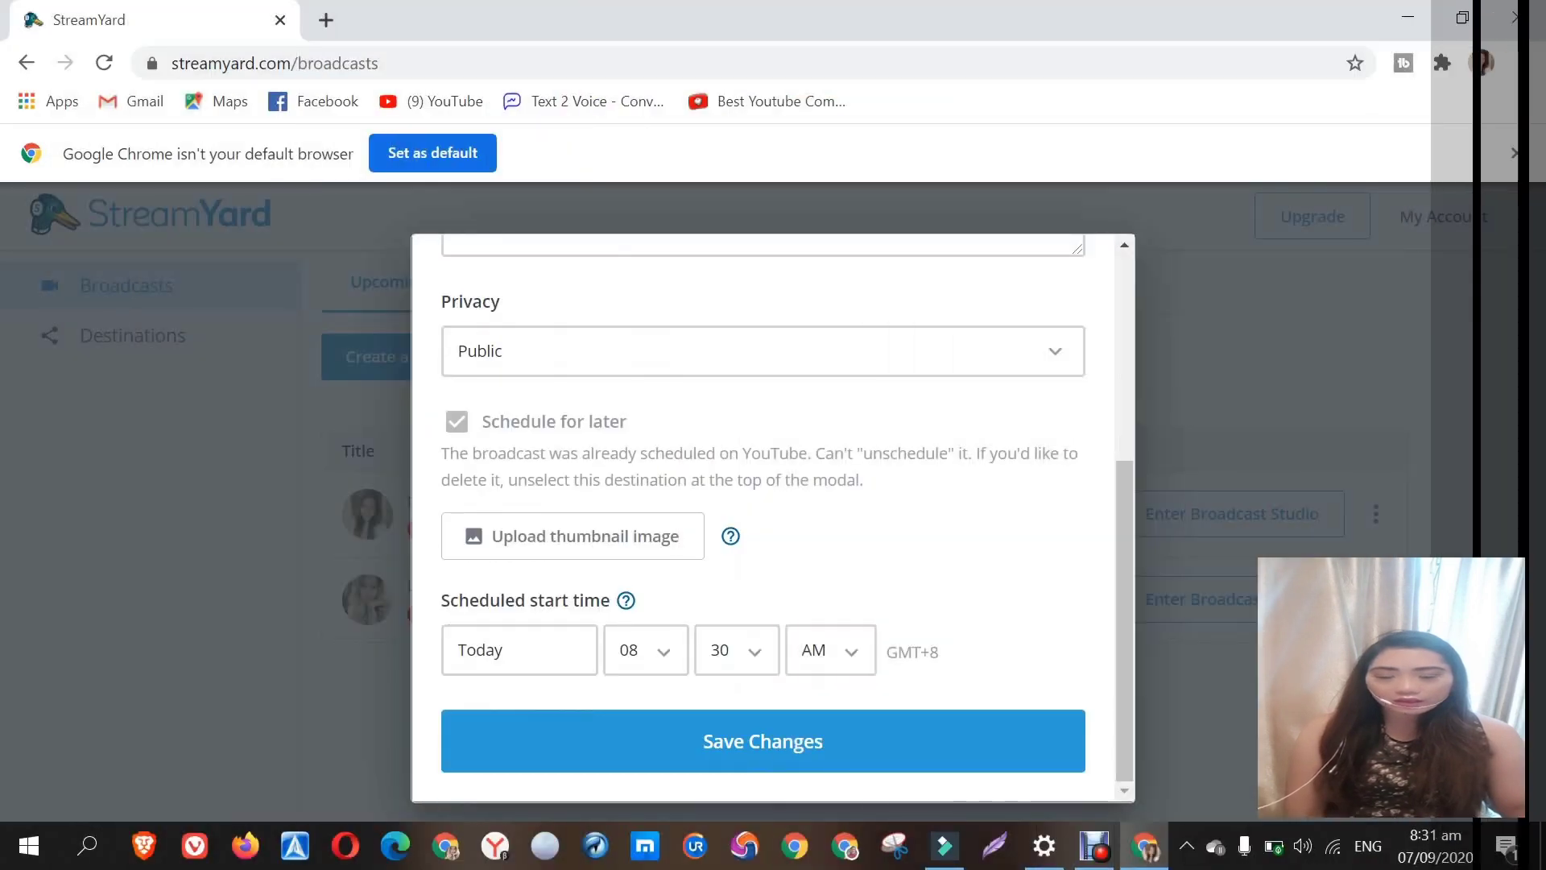
Step: Upload the first JPG from last week in Downloads as the thumbnail, crop it around the face and shoulders, and apply it
scroll(763, 517, "up", 1)
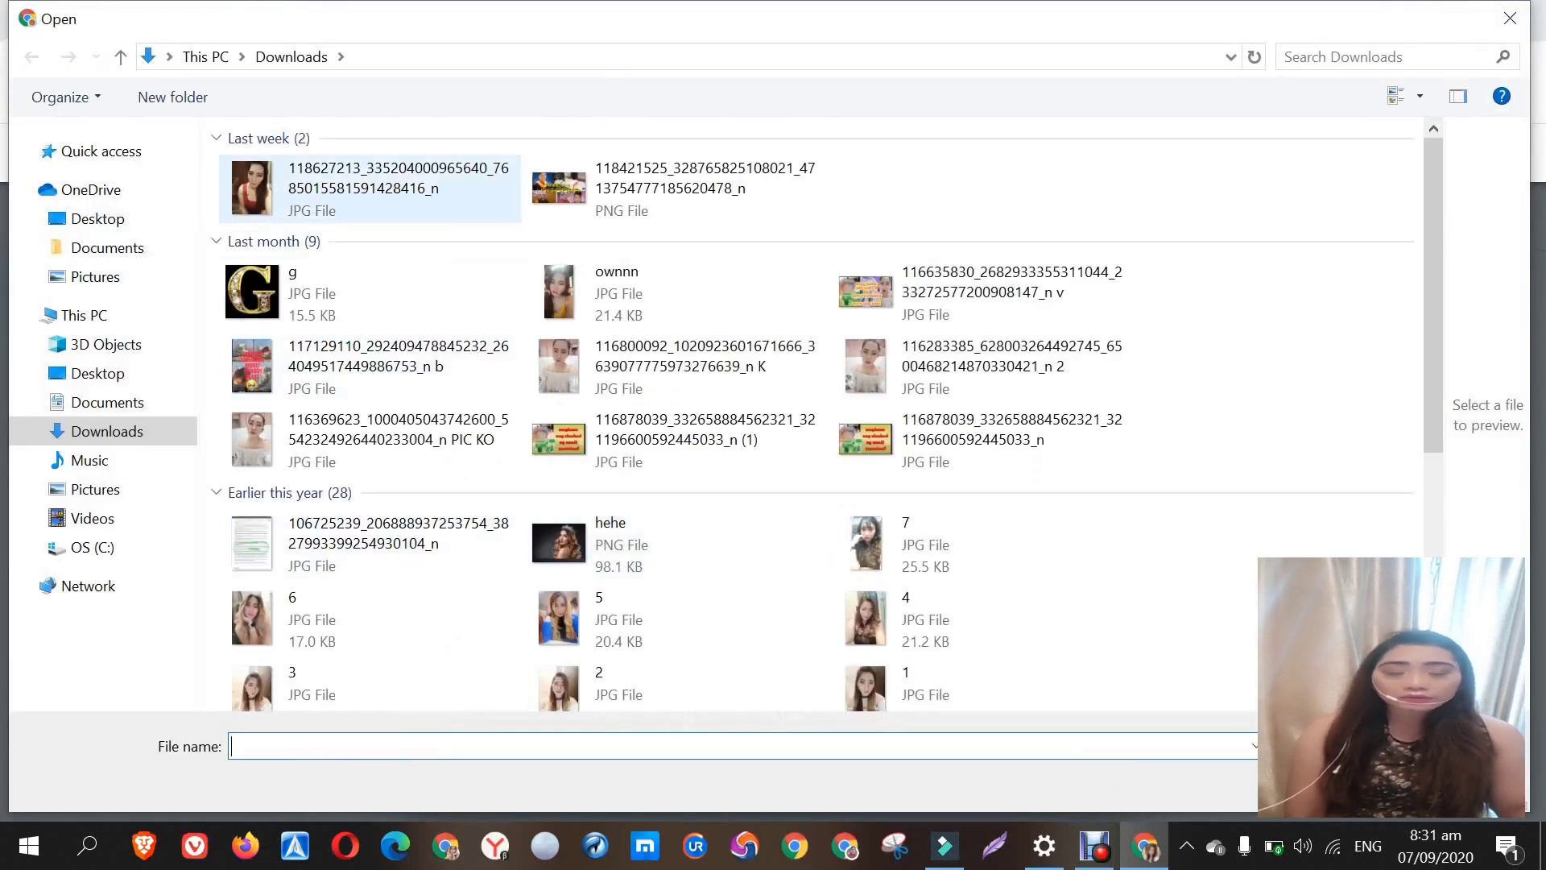
double_click(370, 188)
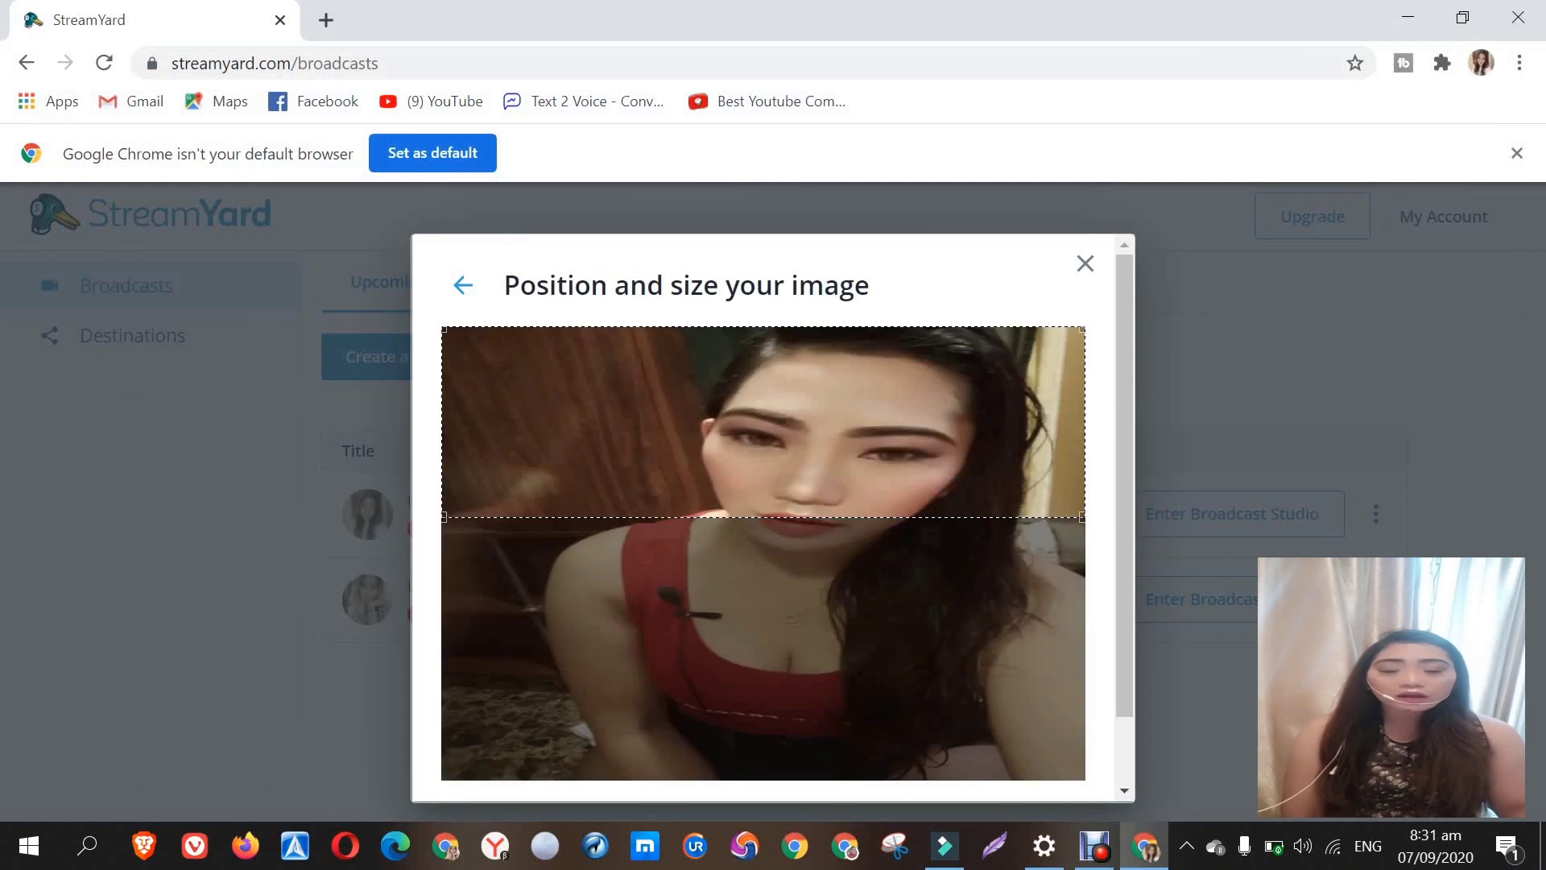
left_click_drag(763, 422, 763, 516)
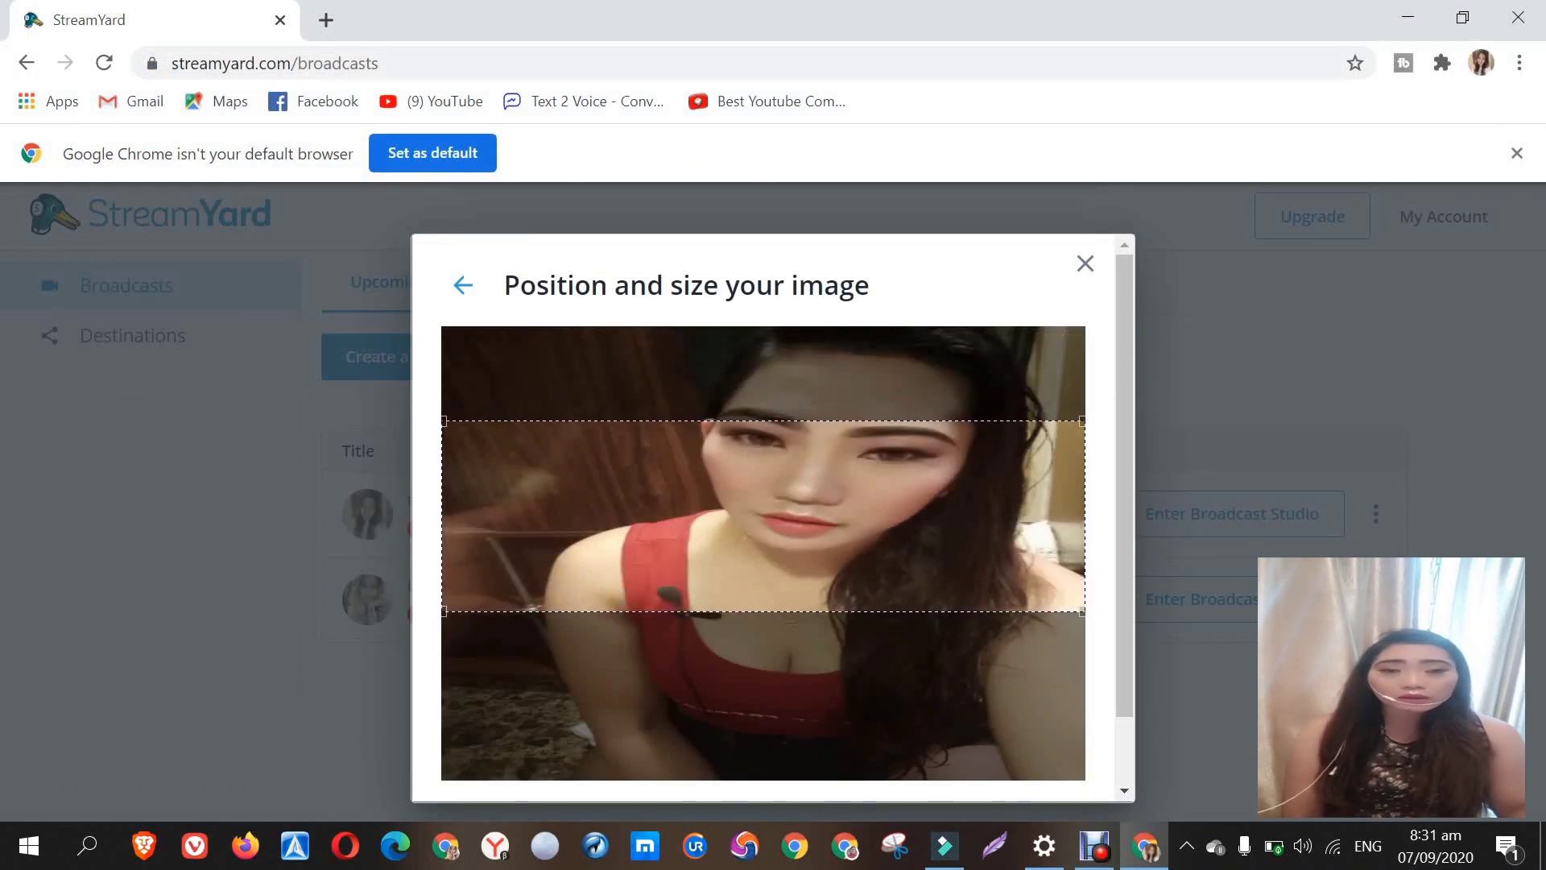
left_click_drag(1081, 610, 994, 732)
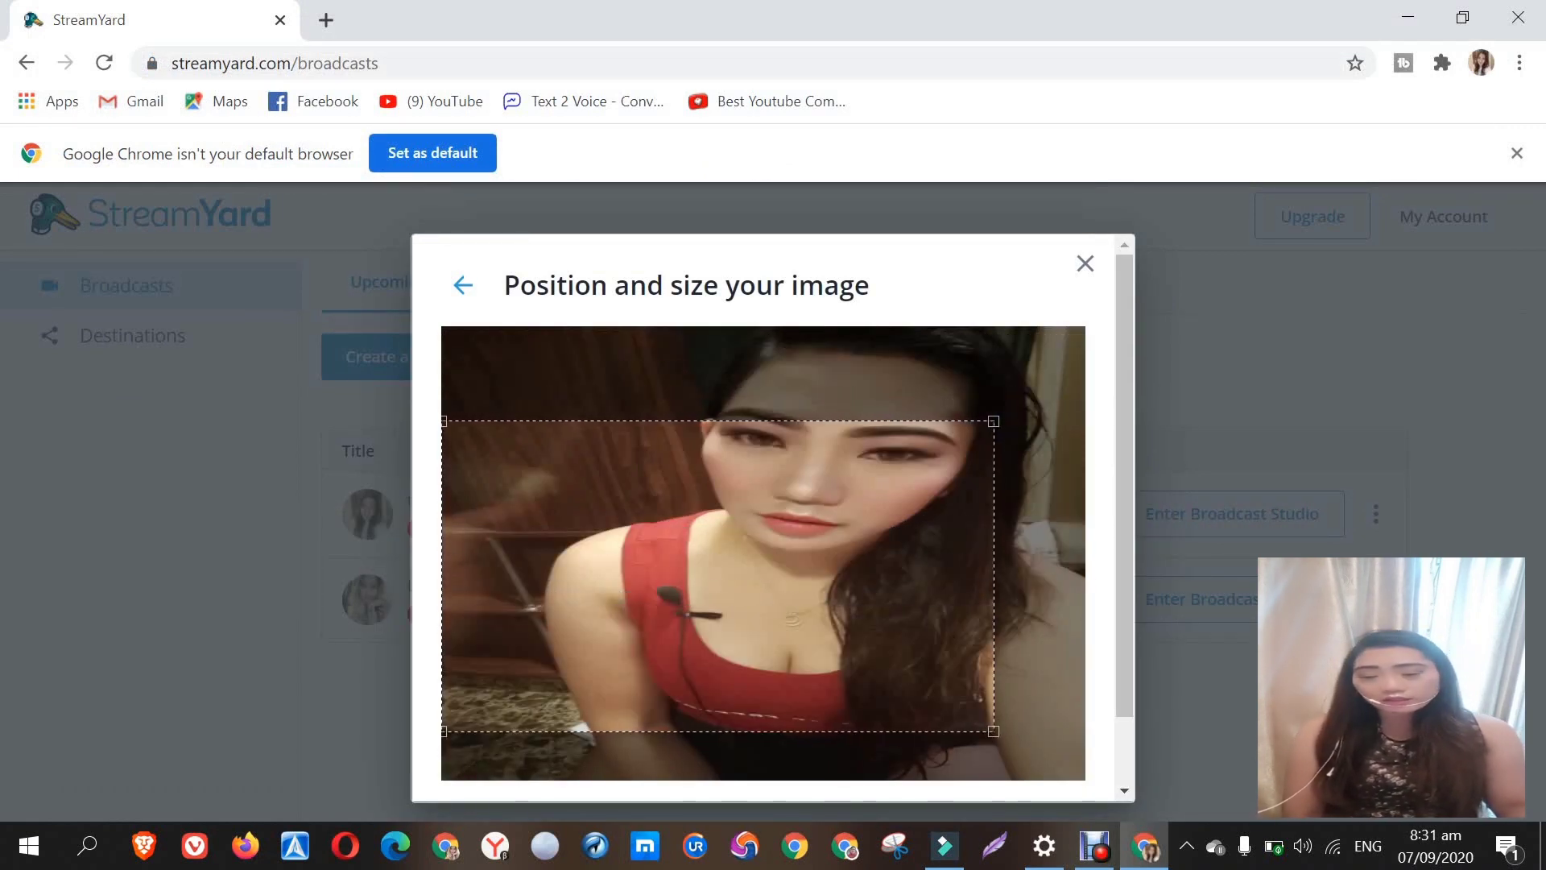
left_click_drag(718, 576, 815, 494)
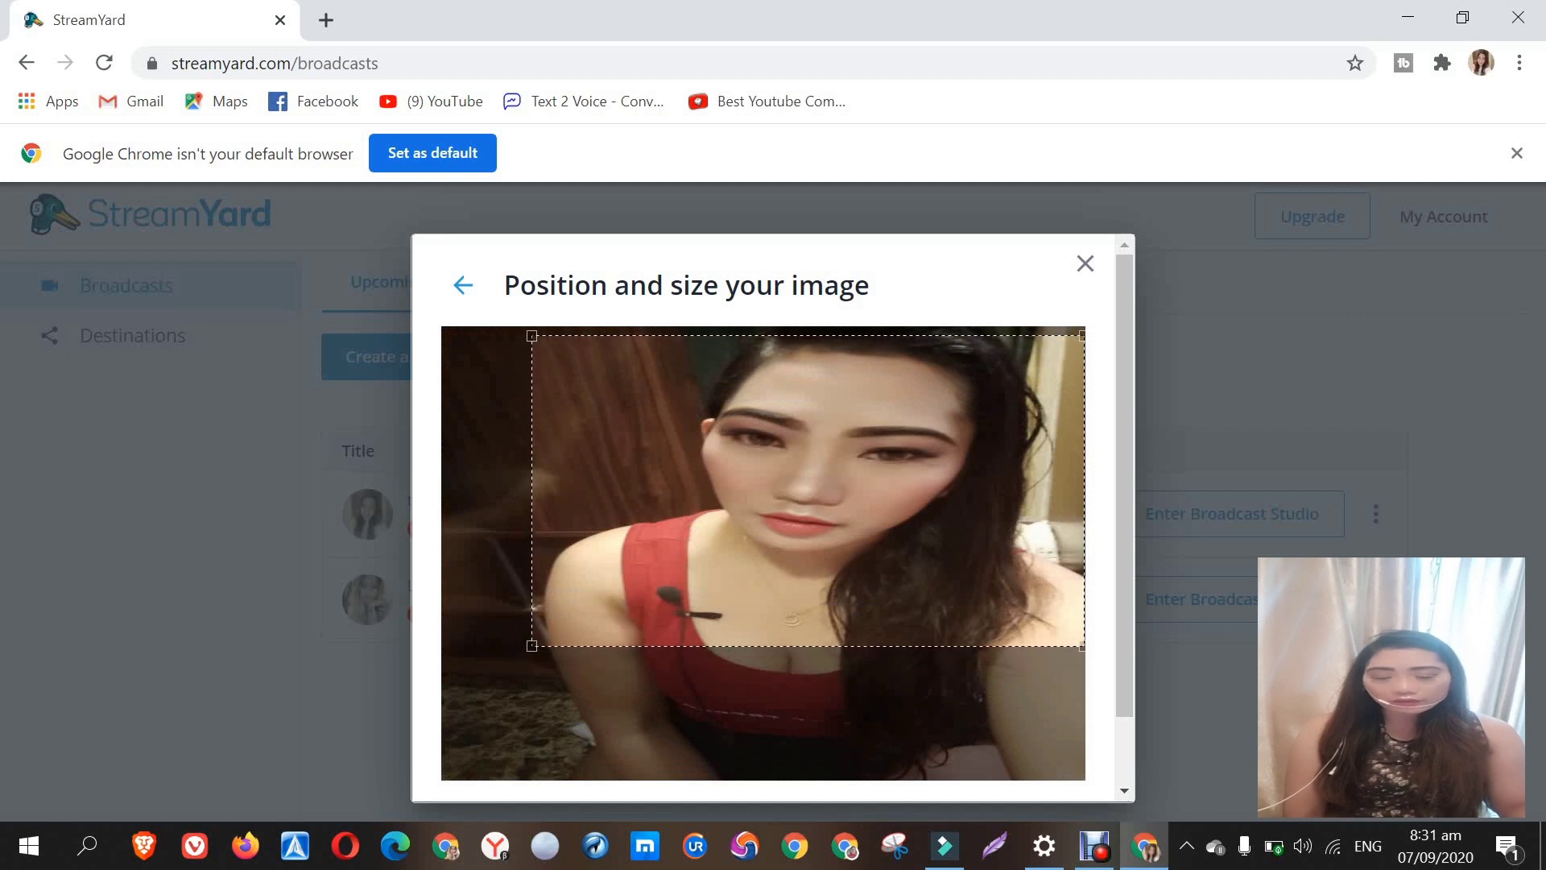
scroll(763, 515, "down", 2)
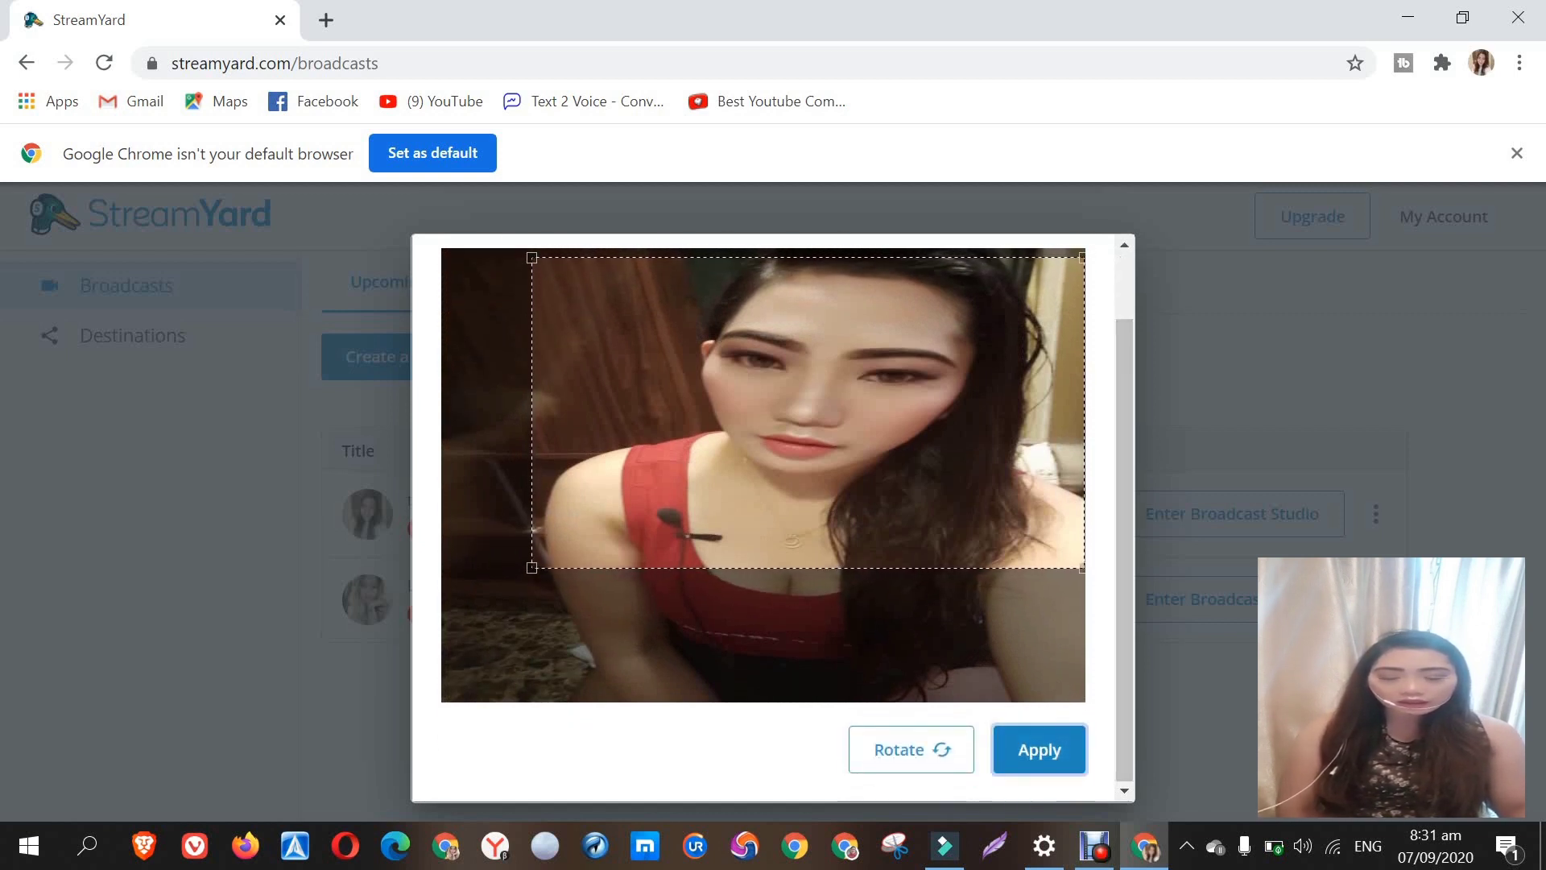
left_click(1038, 749)
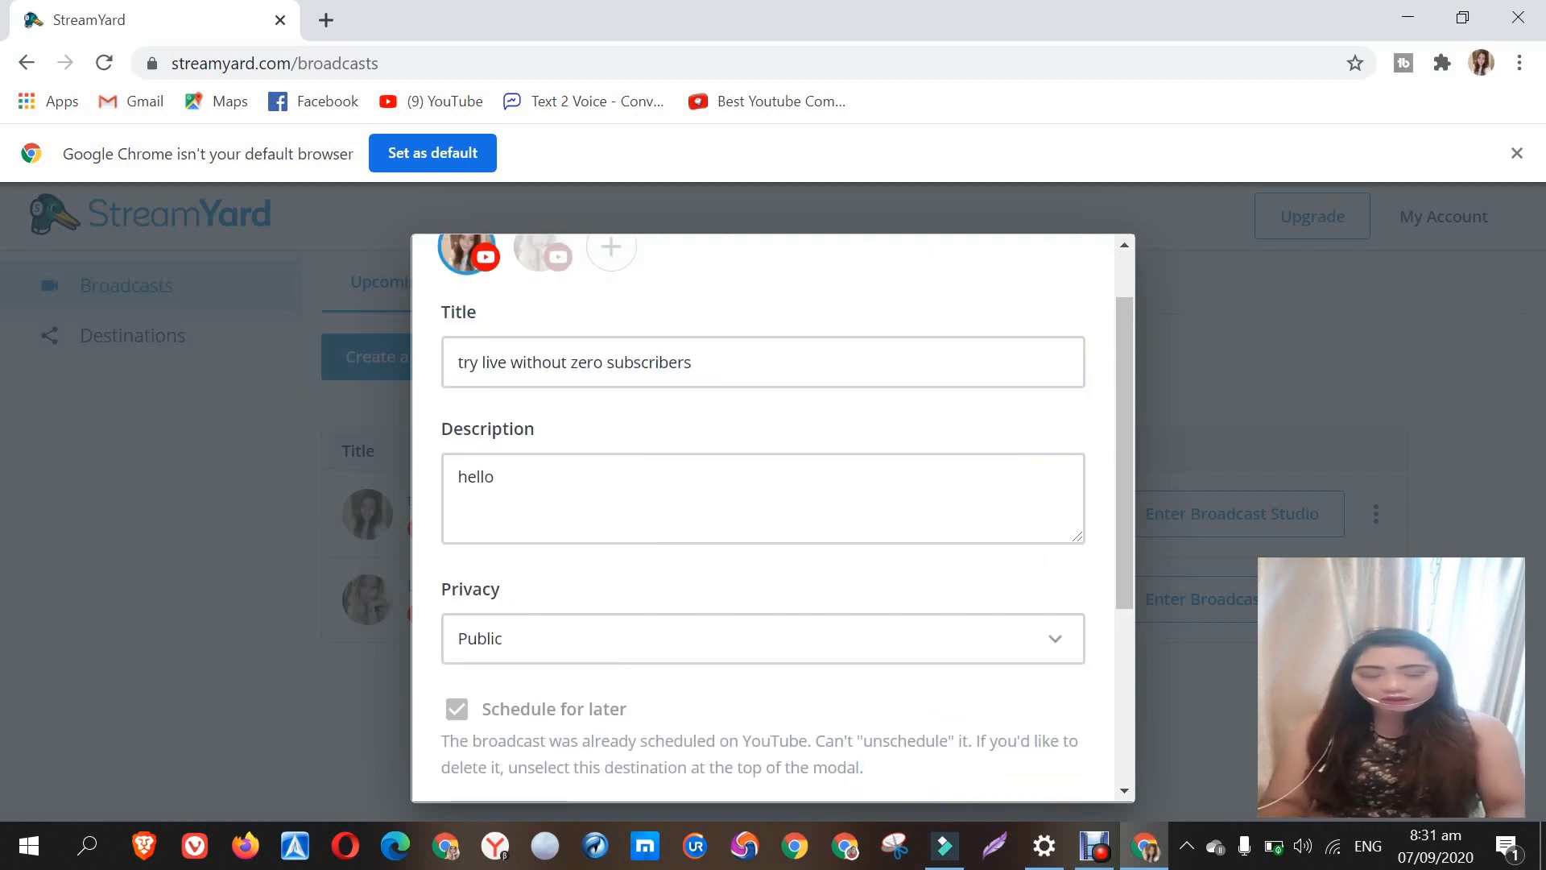
Step: Review the scheduled broadcast's title, description, privacy, thumbnail and start time, and save the changes
scroll(763, 516, "down", 4)
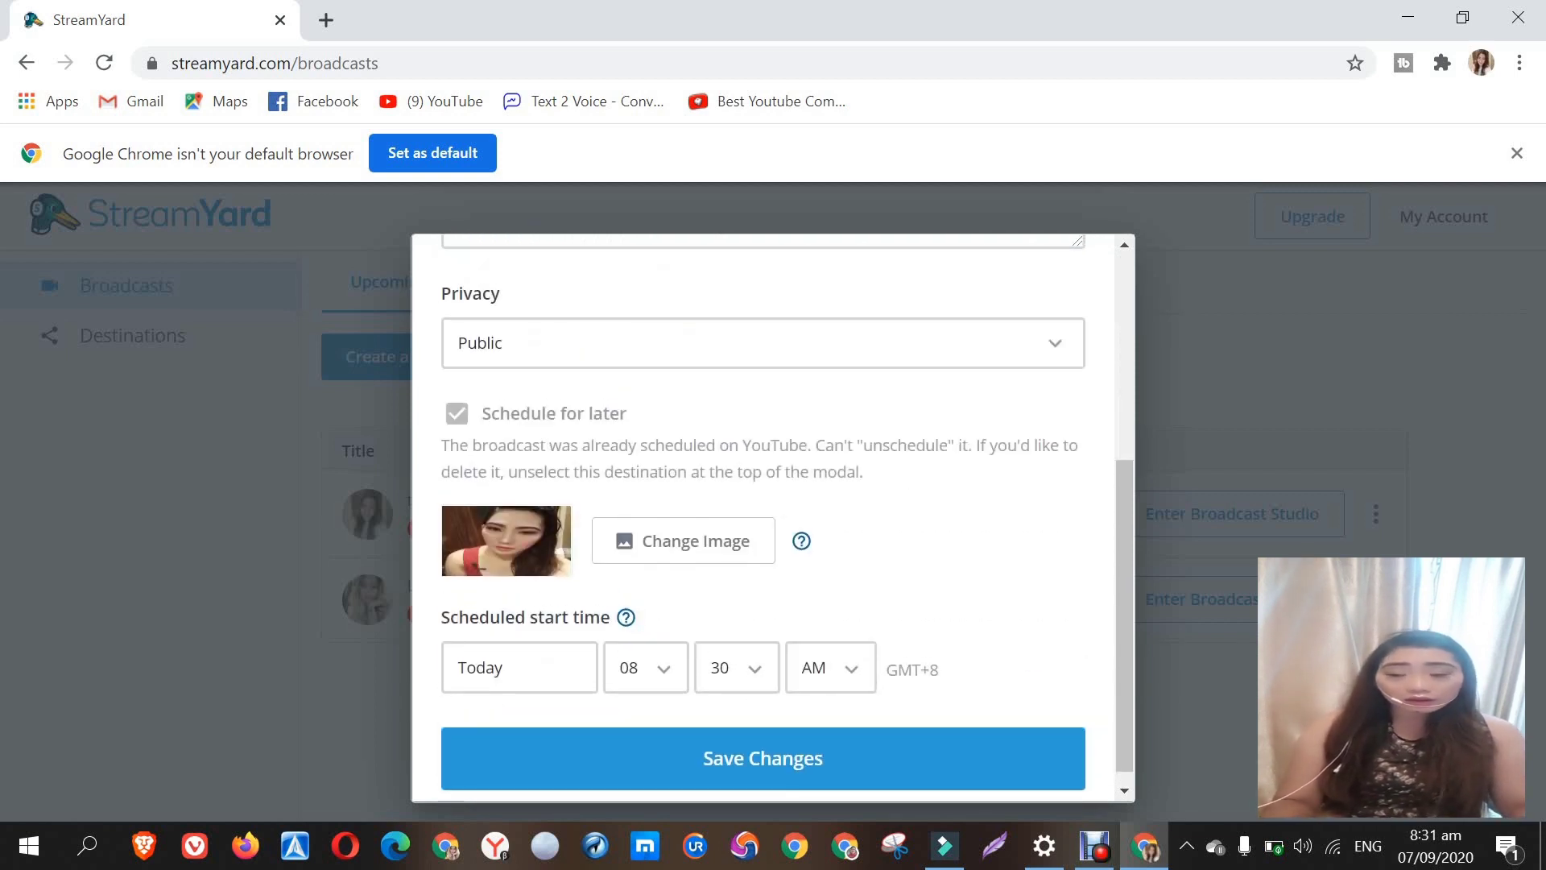
scroll(764, 515, "up", 1)
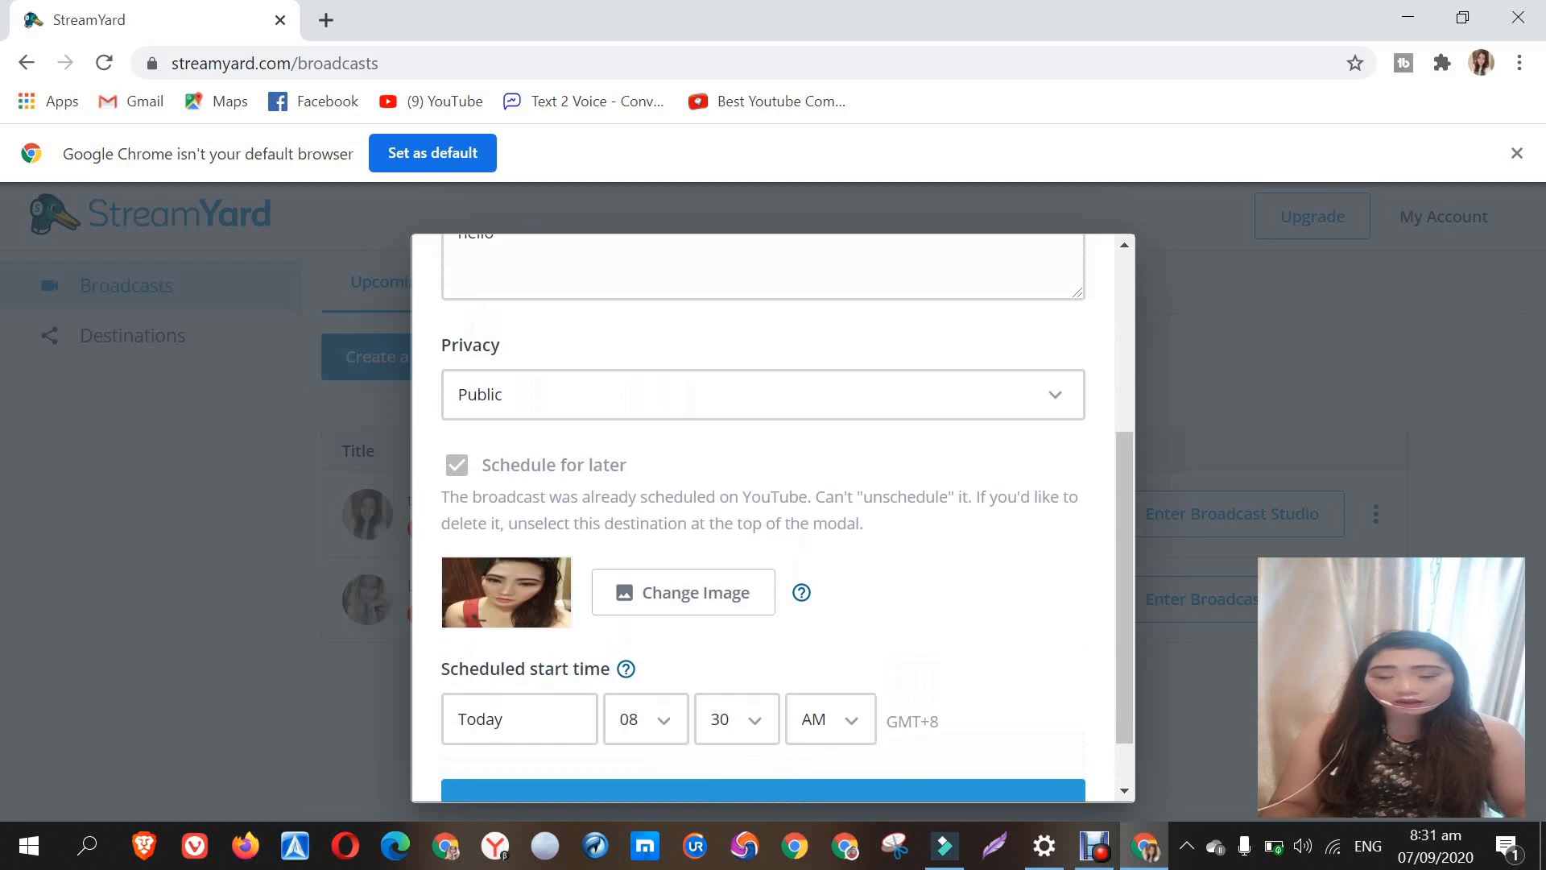
scroll(763, 516, "up", 2)
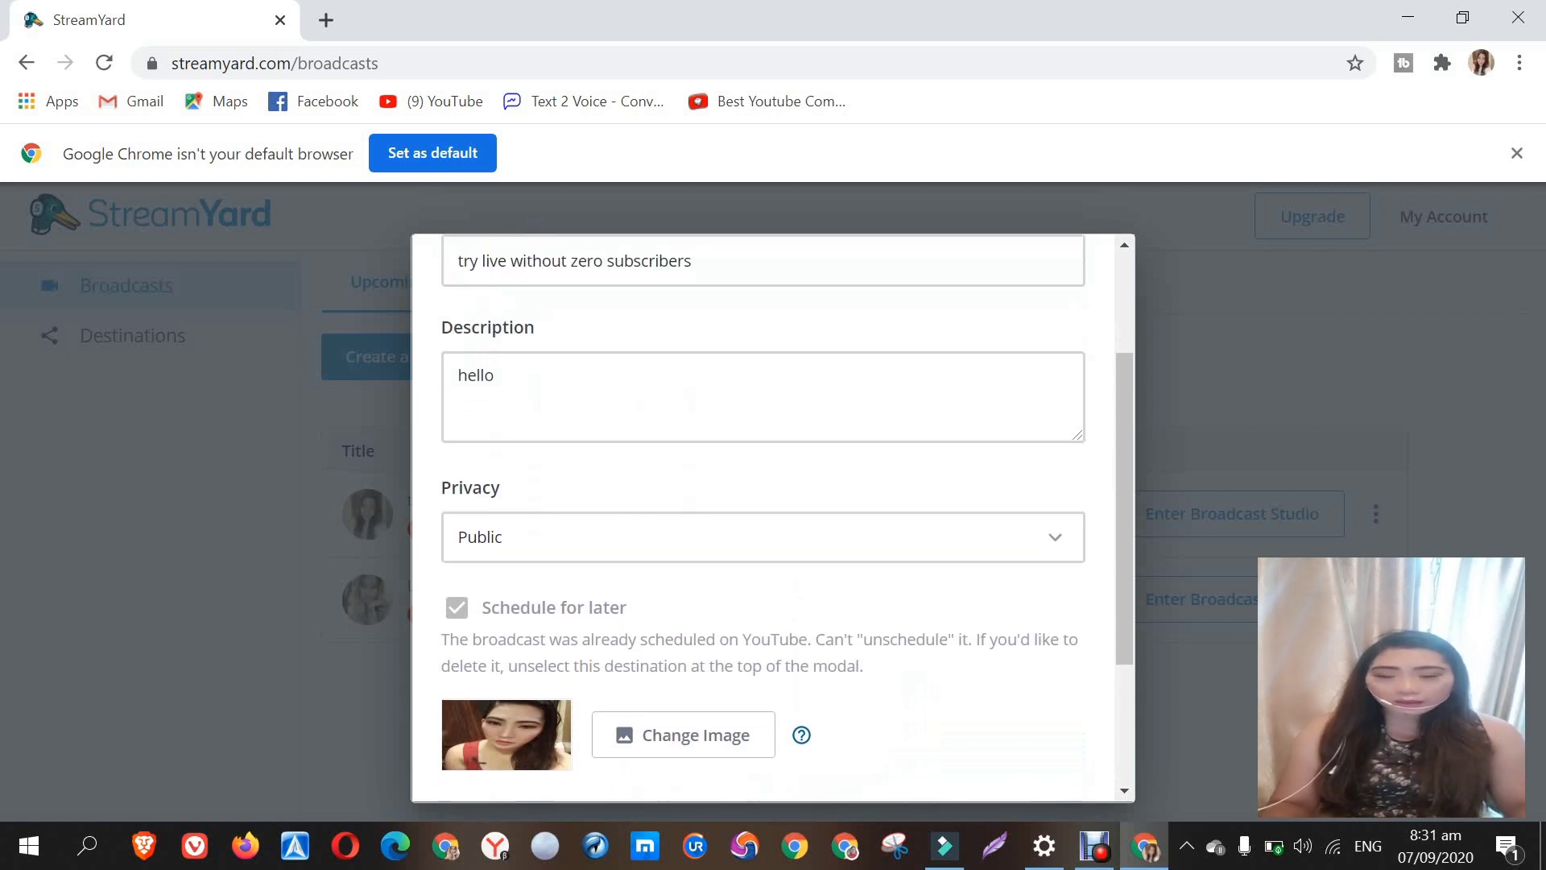
scroll(764, 515, "up", 1)
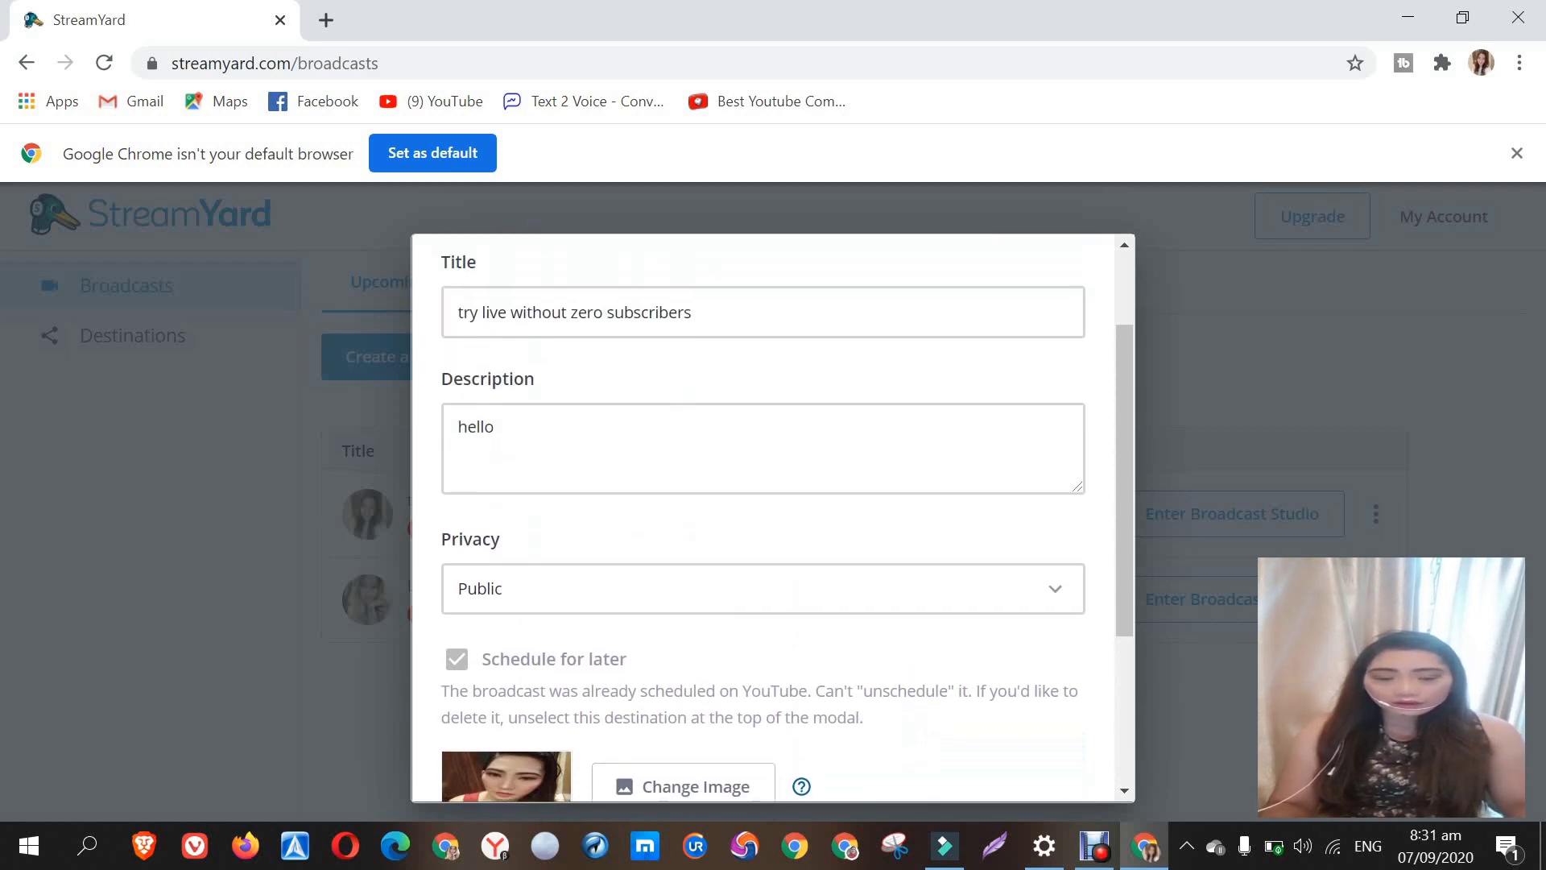
scroll(763, 515, "up", 2)
scroll(764, 515, "down", 5)
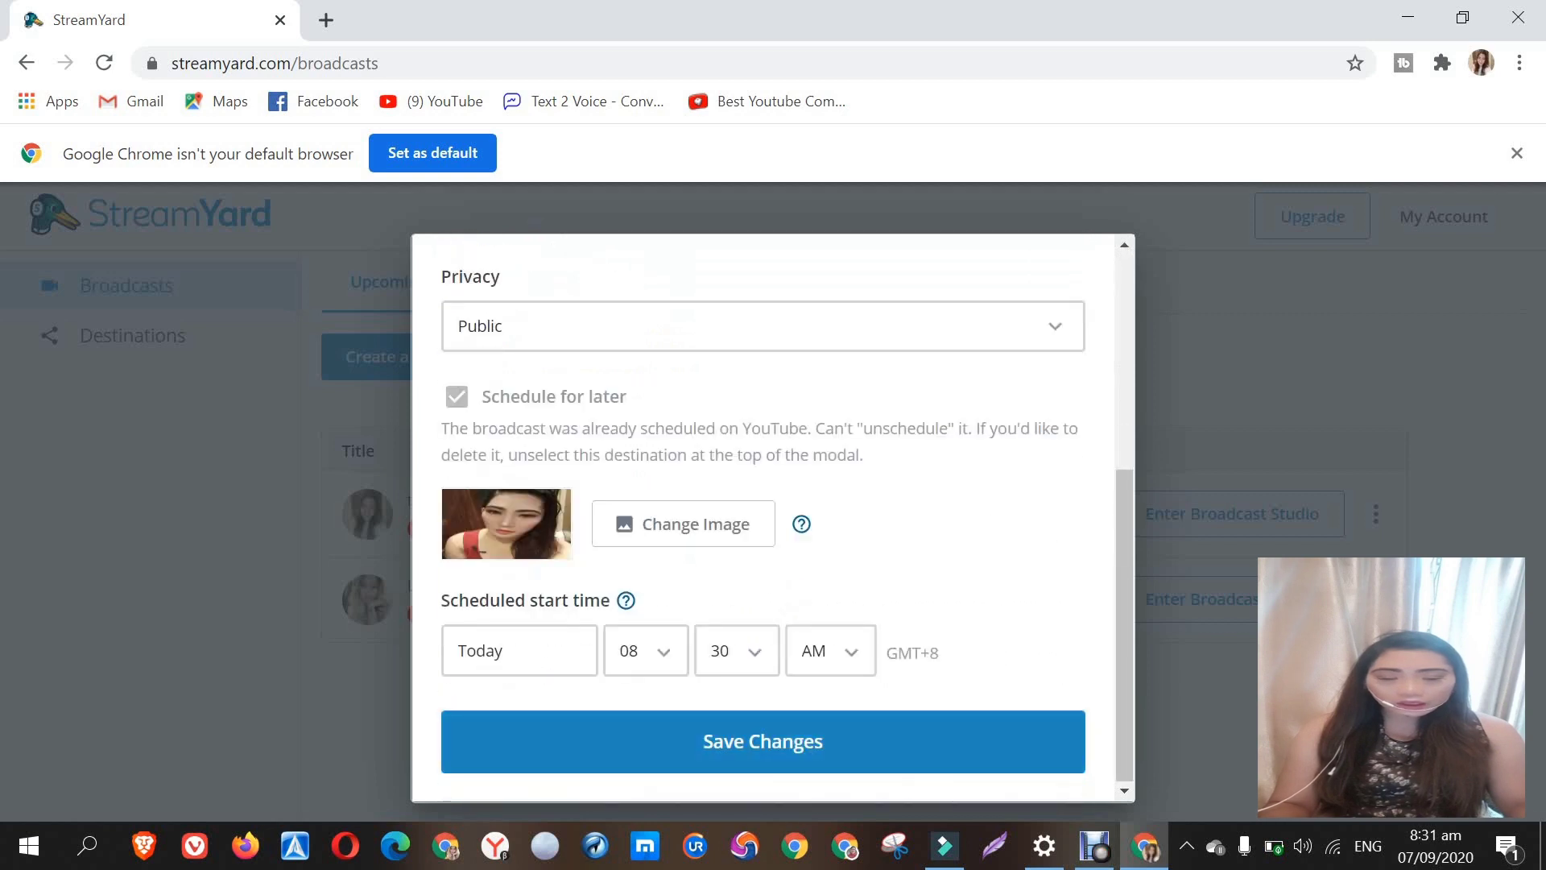
left_click(762, 741)
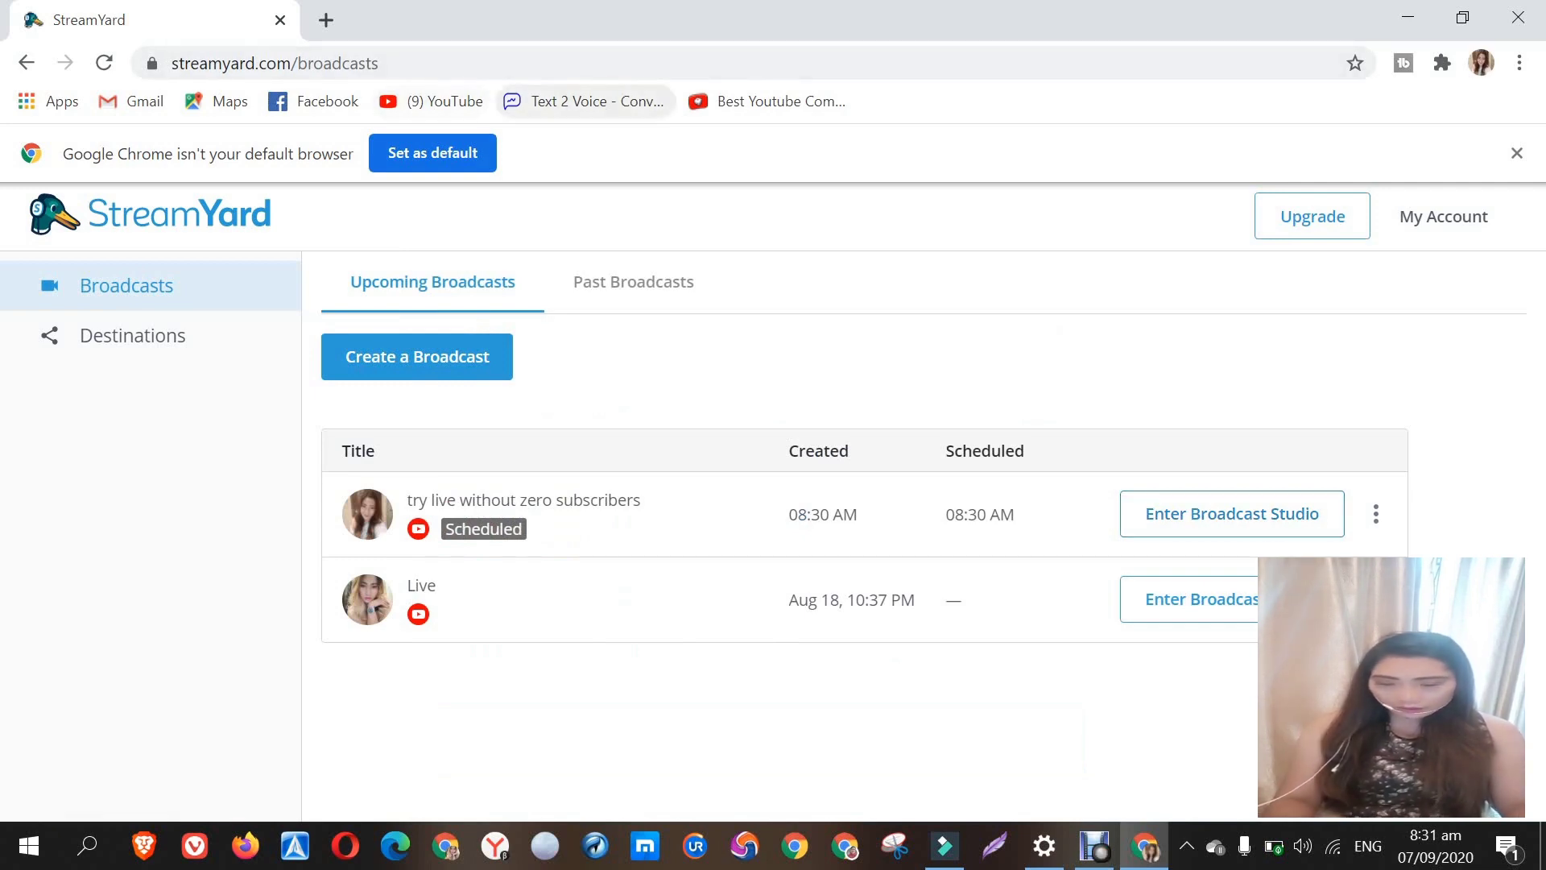
Step: Open YouTube in a new tab, go to the upcoming live "#PAANGAT PROGRAM #ISDAAN #LAPAGAN #FREE15 BANANA" and like it
left_click(326, 20)
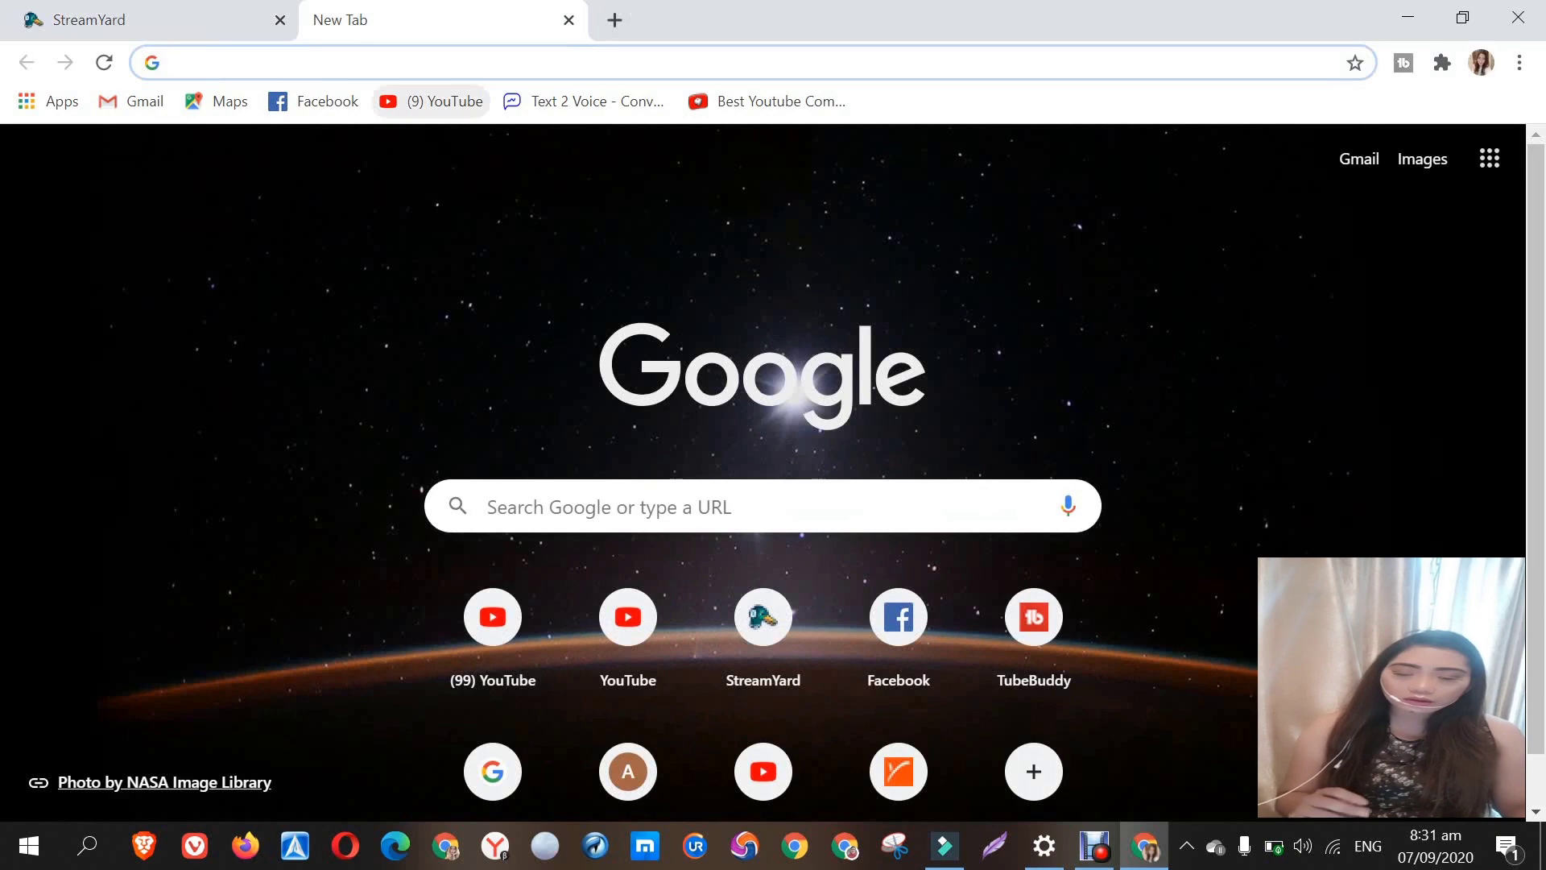
left_click(432, 101)
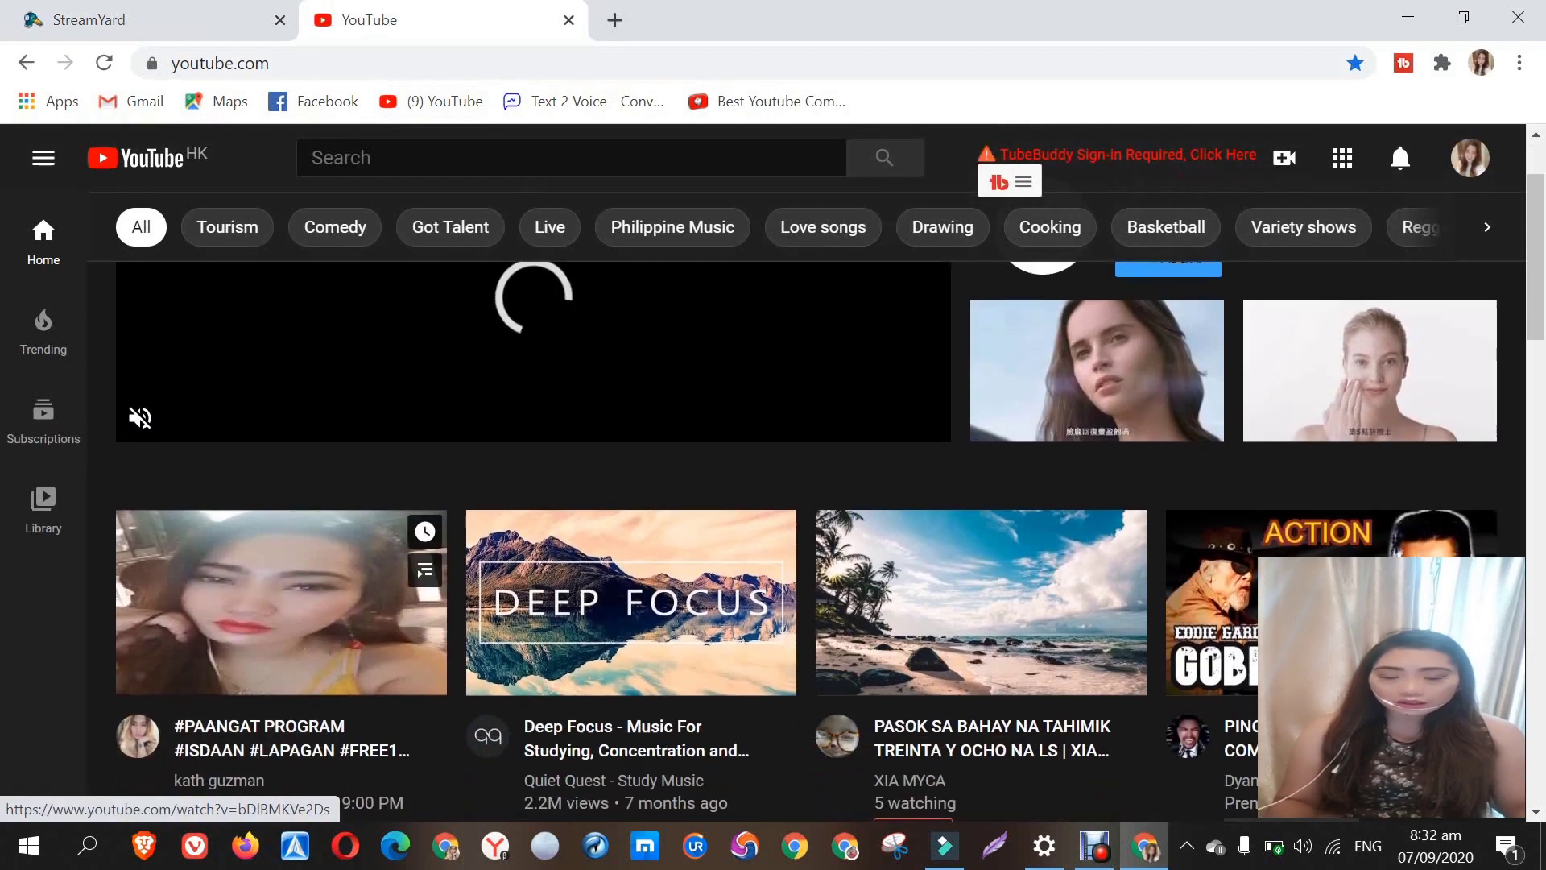
left_click(281, 601)
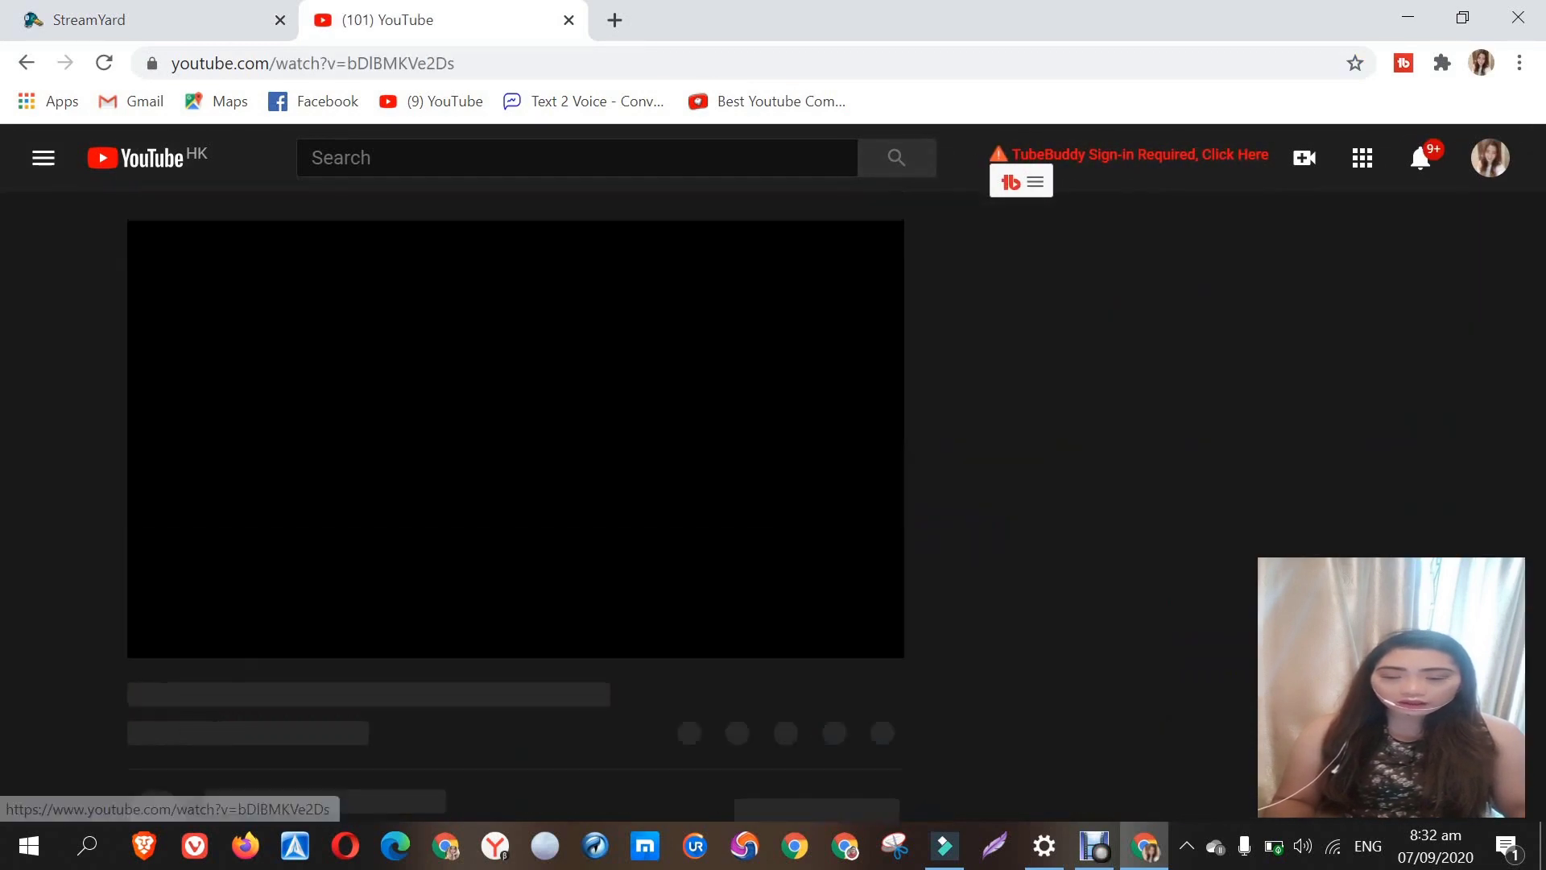
scroll(515, 612, "down", 2)
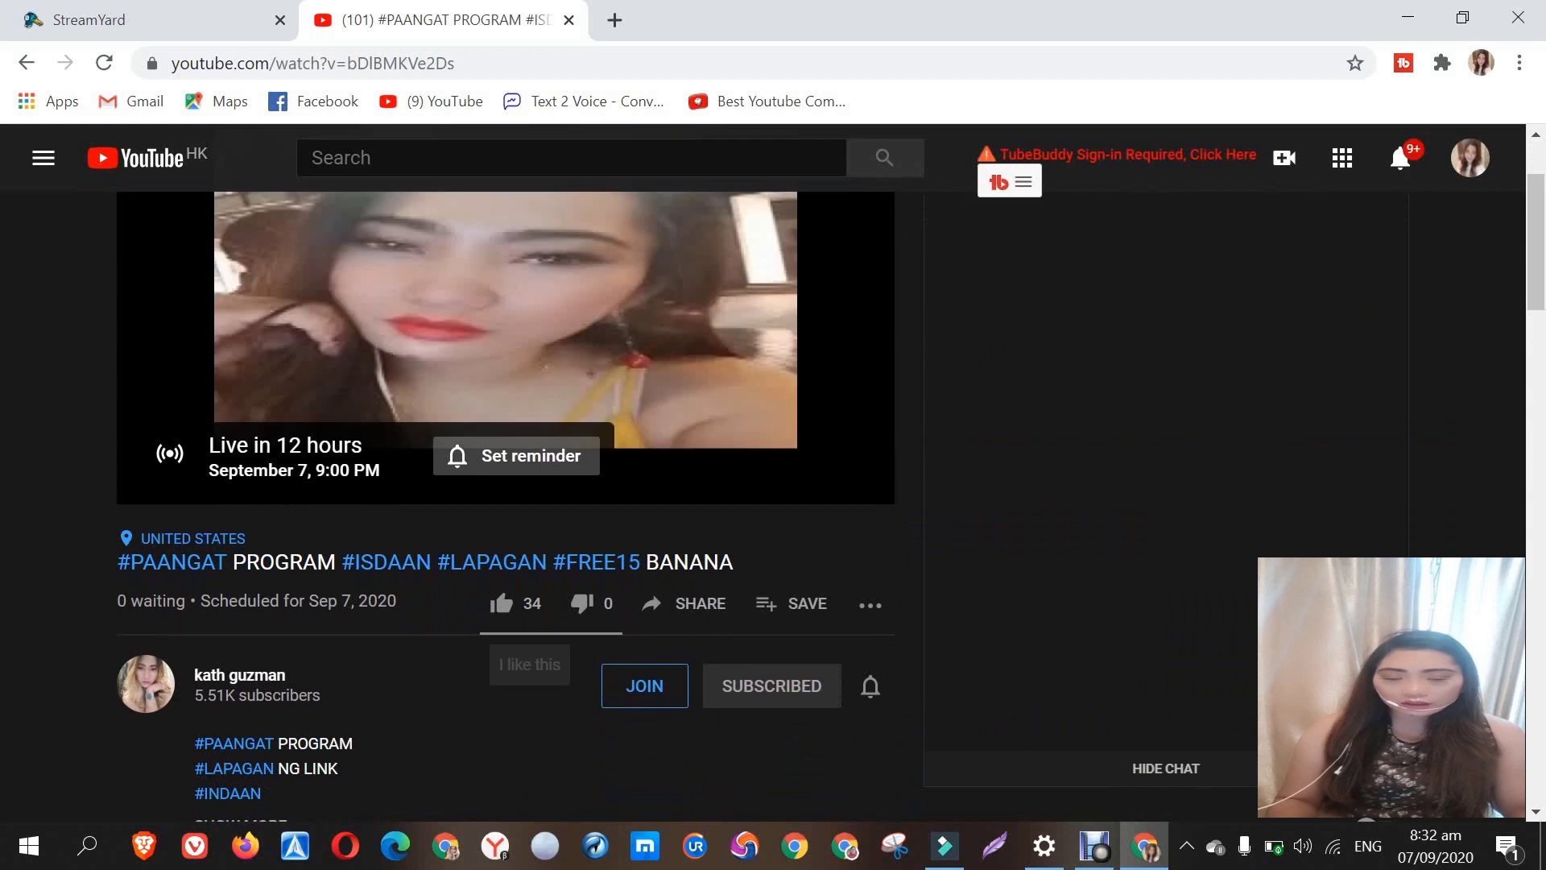
left_click(501, 603)
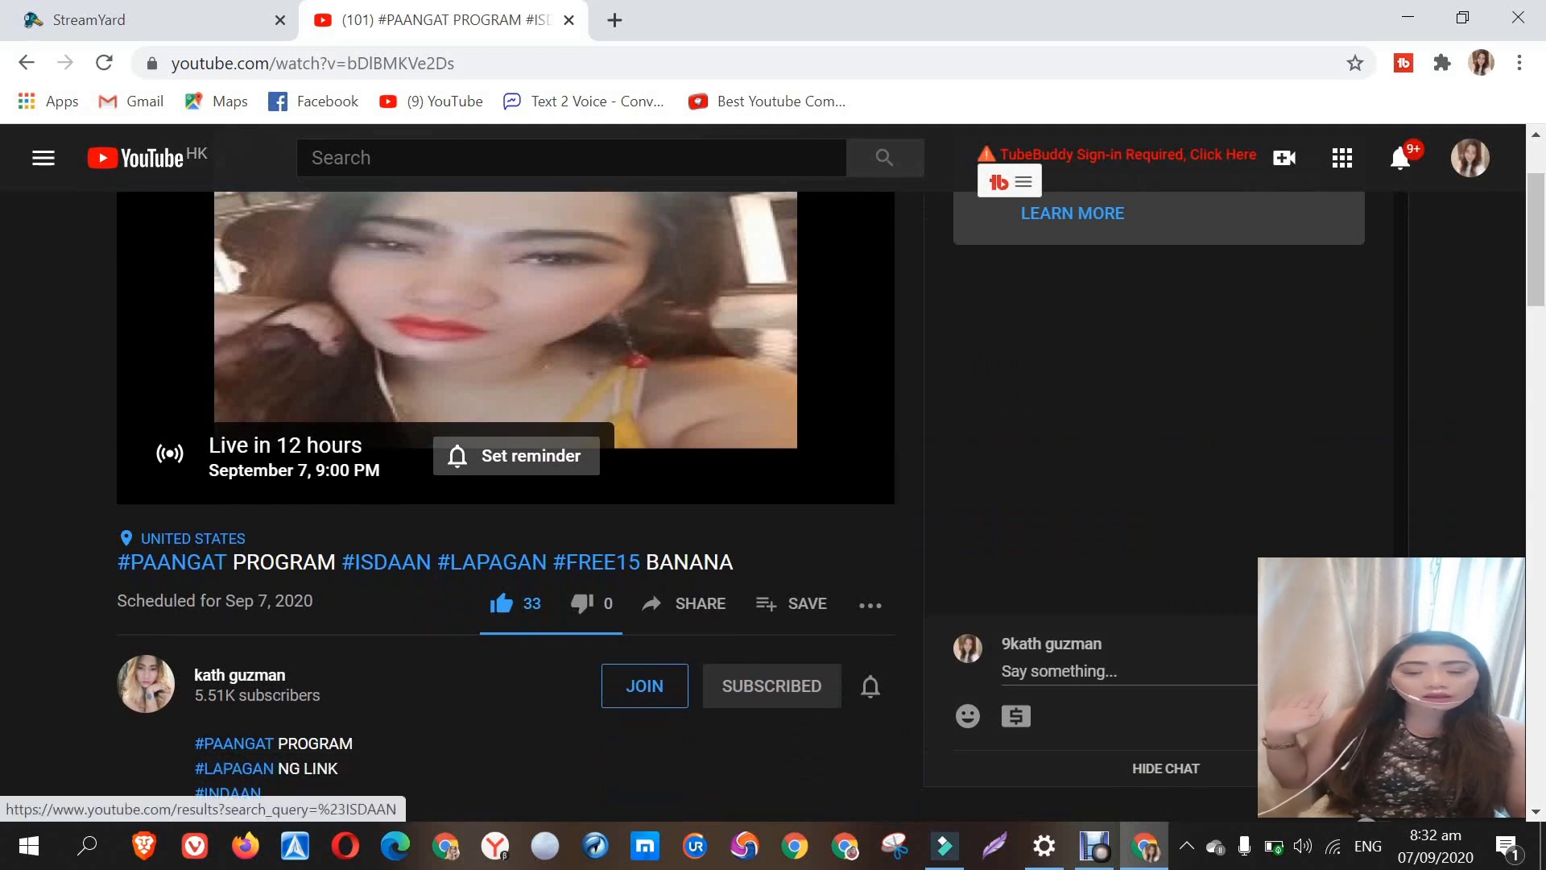
Step: Go to the signed-in account's own YouTube channel, highlight its name, and open the scheduled live "try live without zero subscribers"
scroll(516, 563, "up", 2)
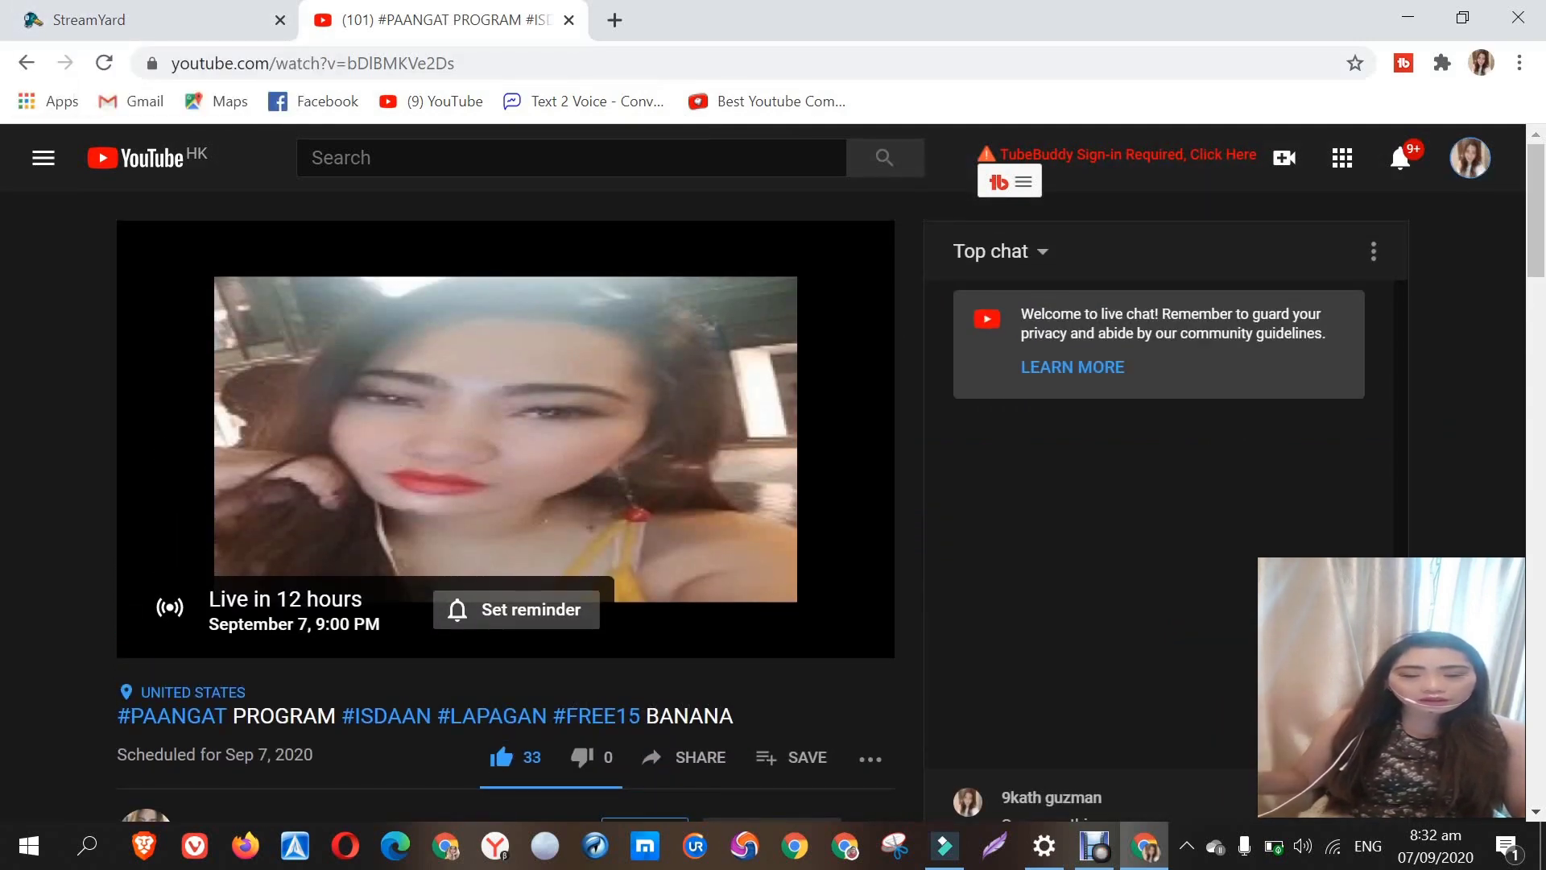
left_click(1470, 157)
left_click(1175, 289)
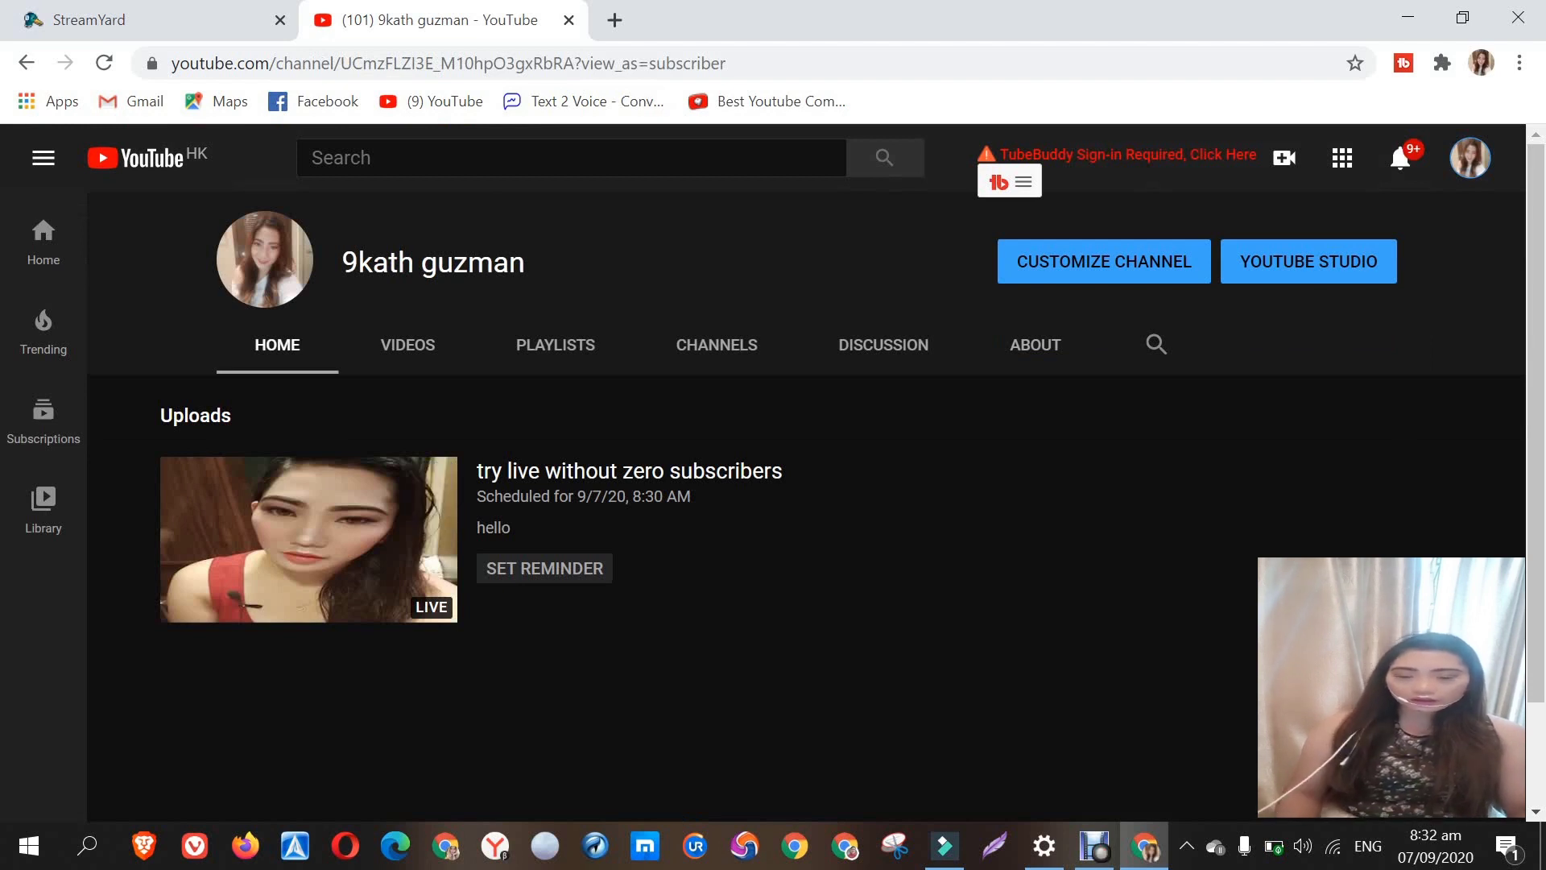
left_click_drag(342, 261, 525, 261)
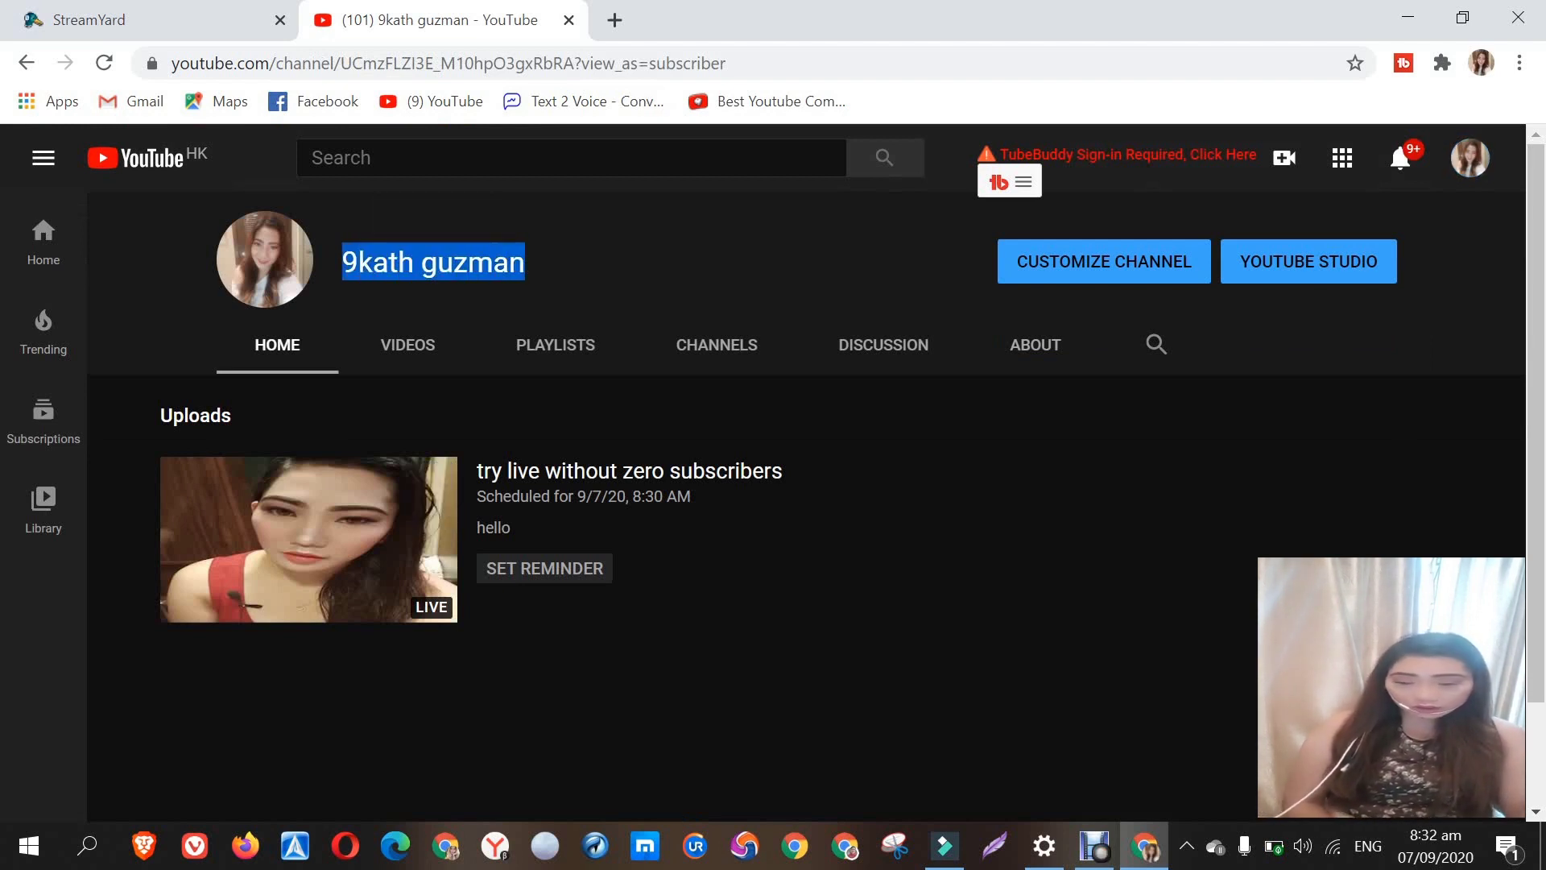
left_click(434, 262)
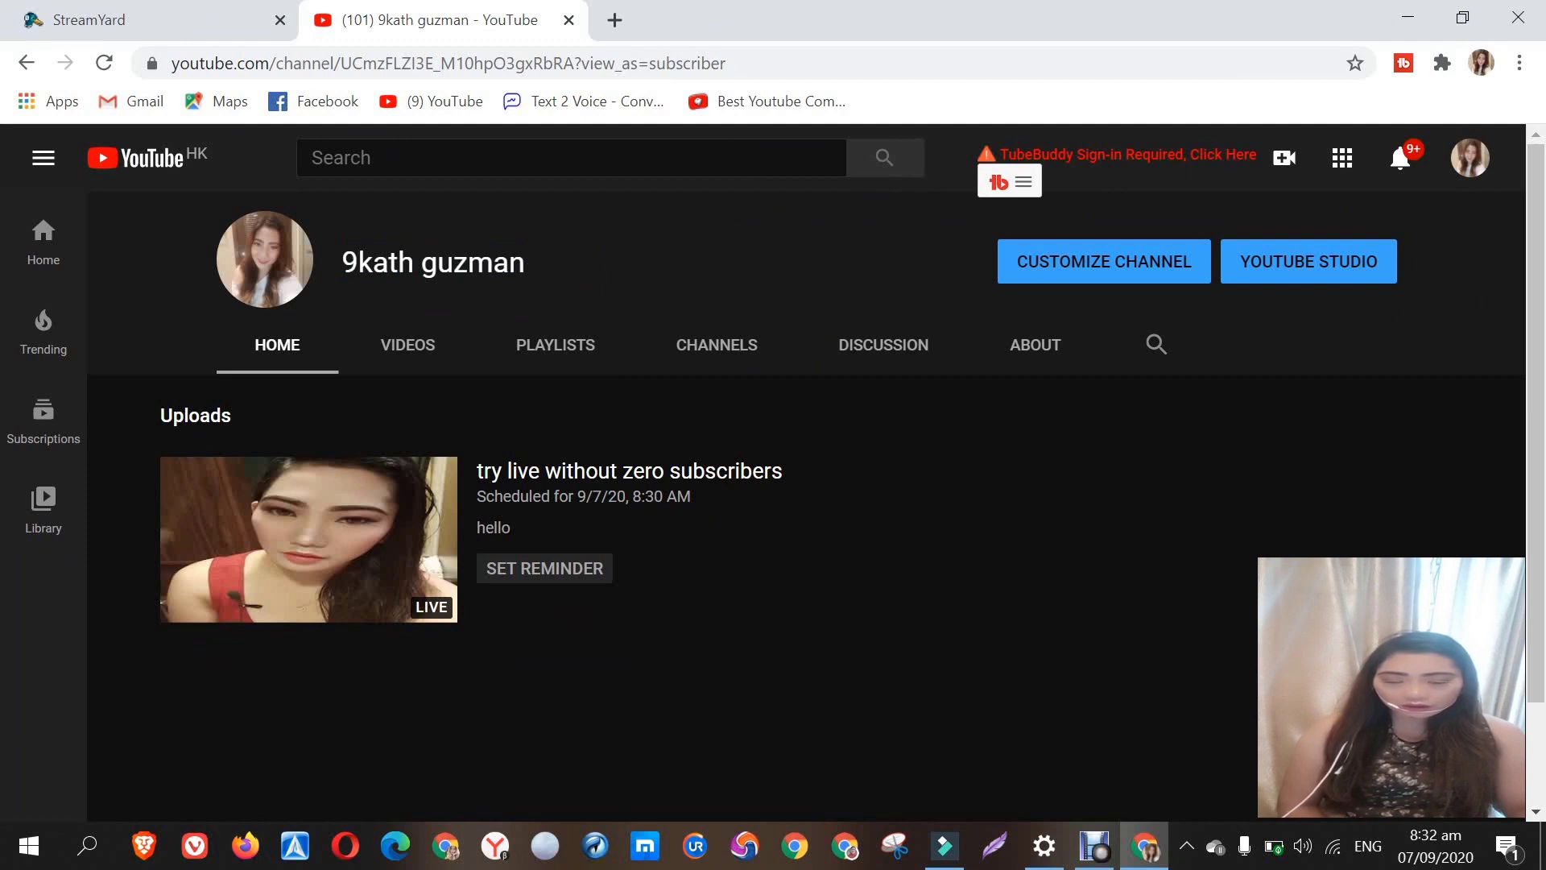
left_click(308, 540)
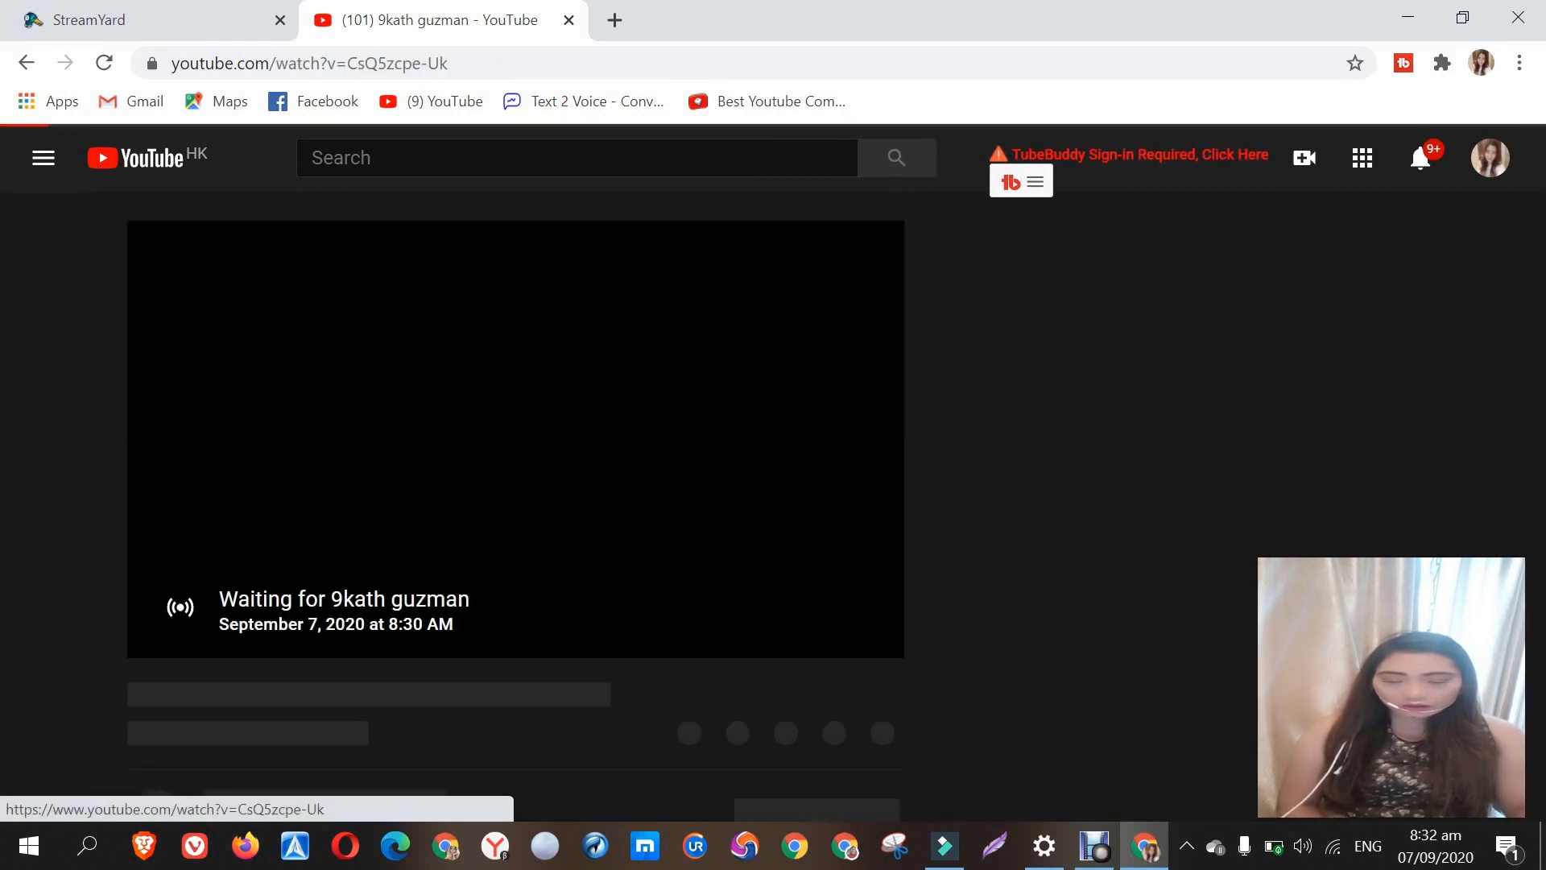
Step: Like the scheduled live "try live without zero subscribers" and send "hi" in its live chat
scroll(515, 563, "down", 3)
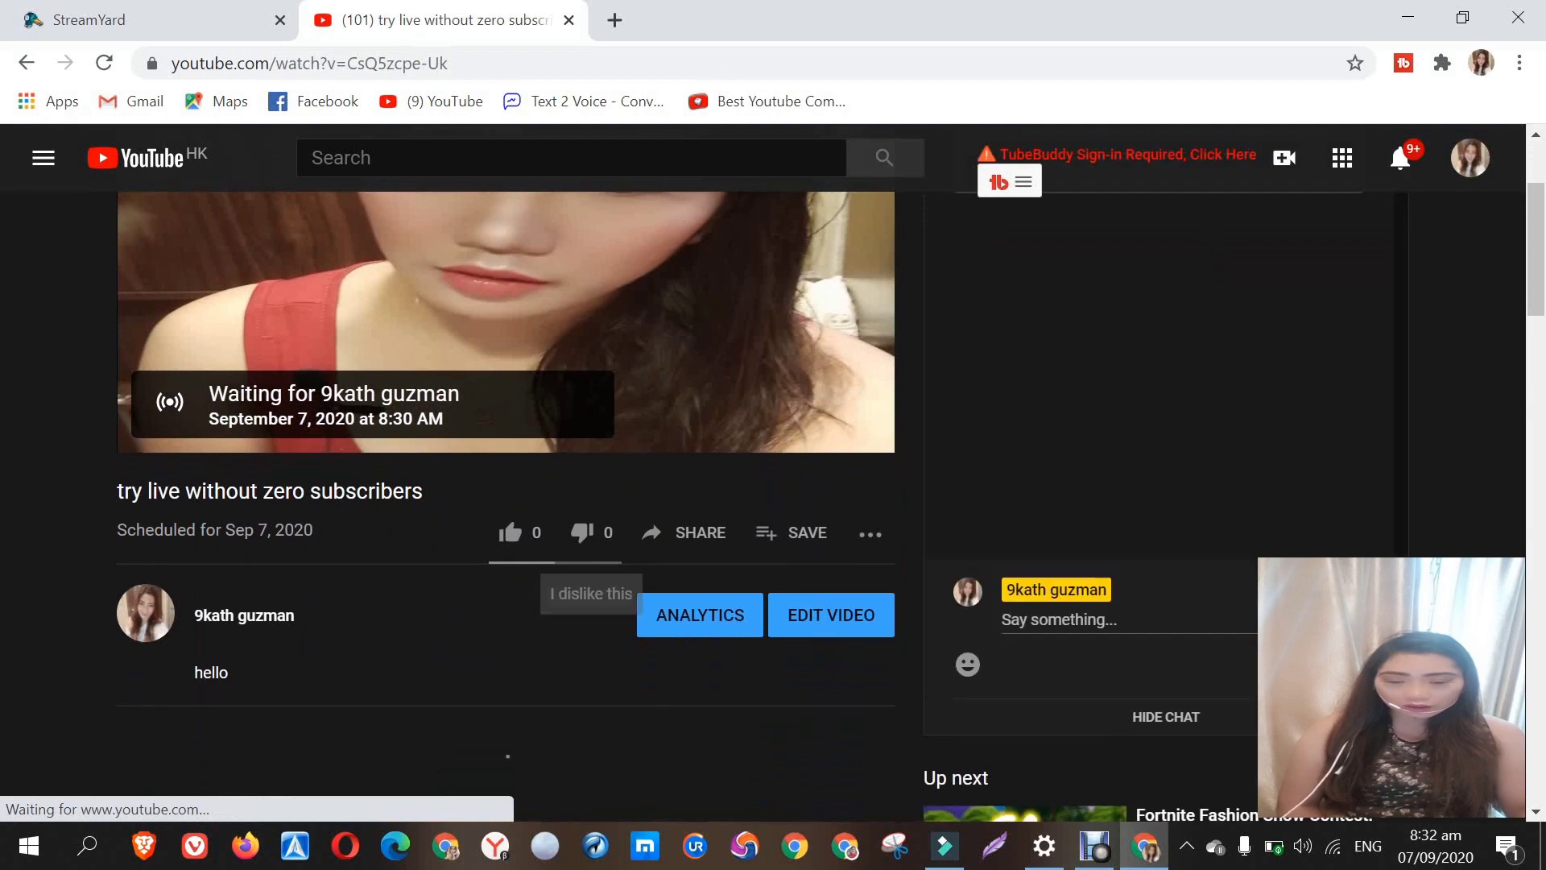
left_click(509, 532)
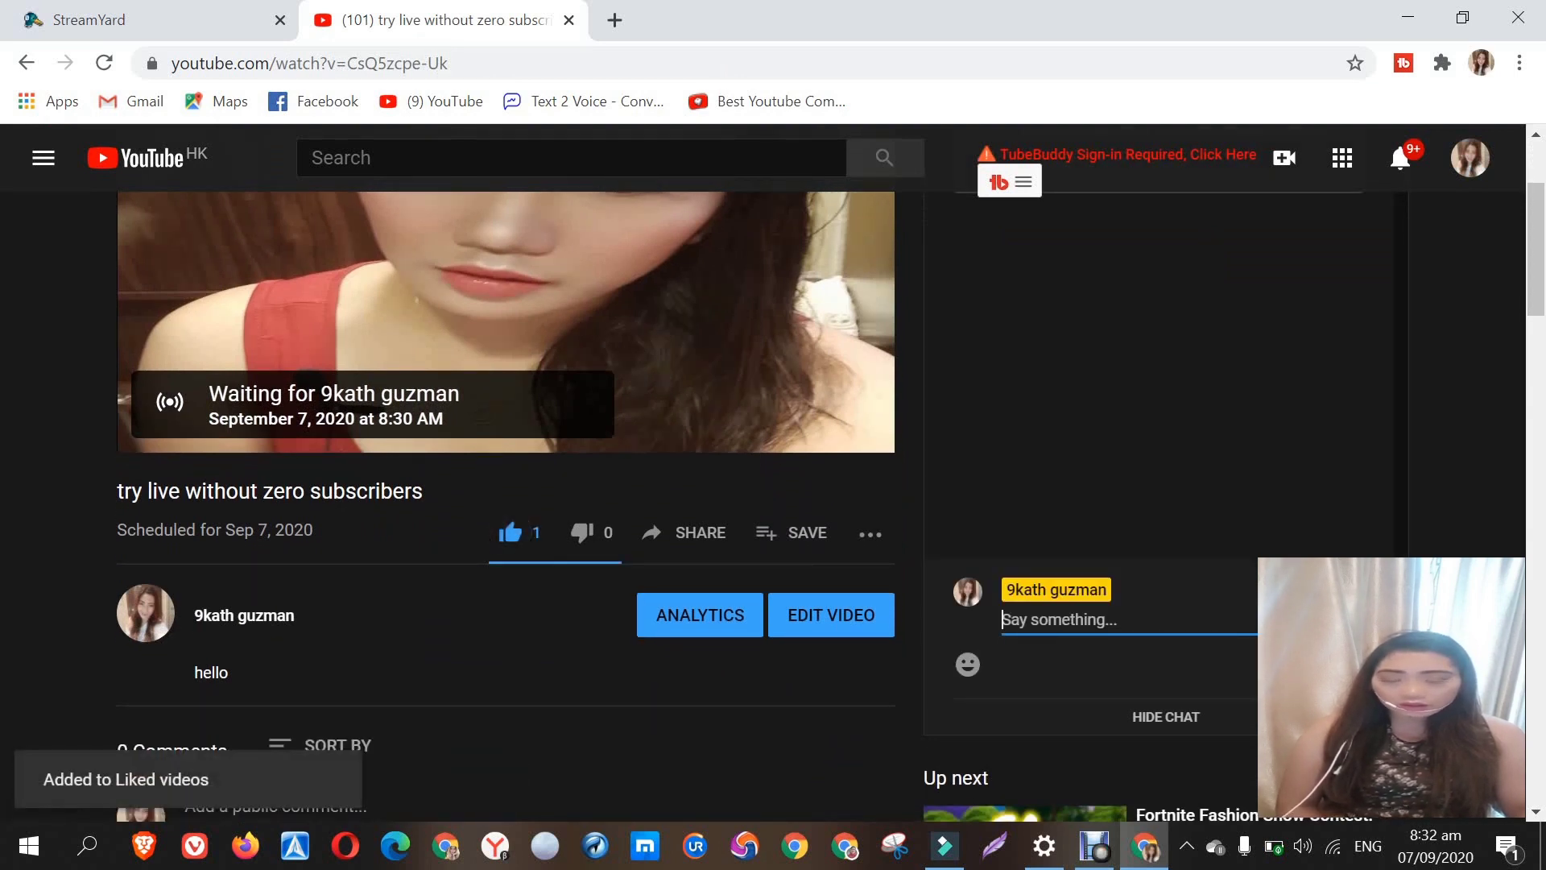
type("hi")
key("Return")
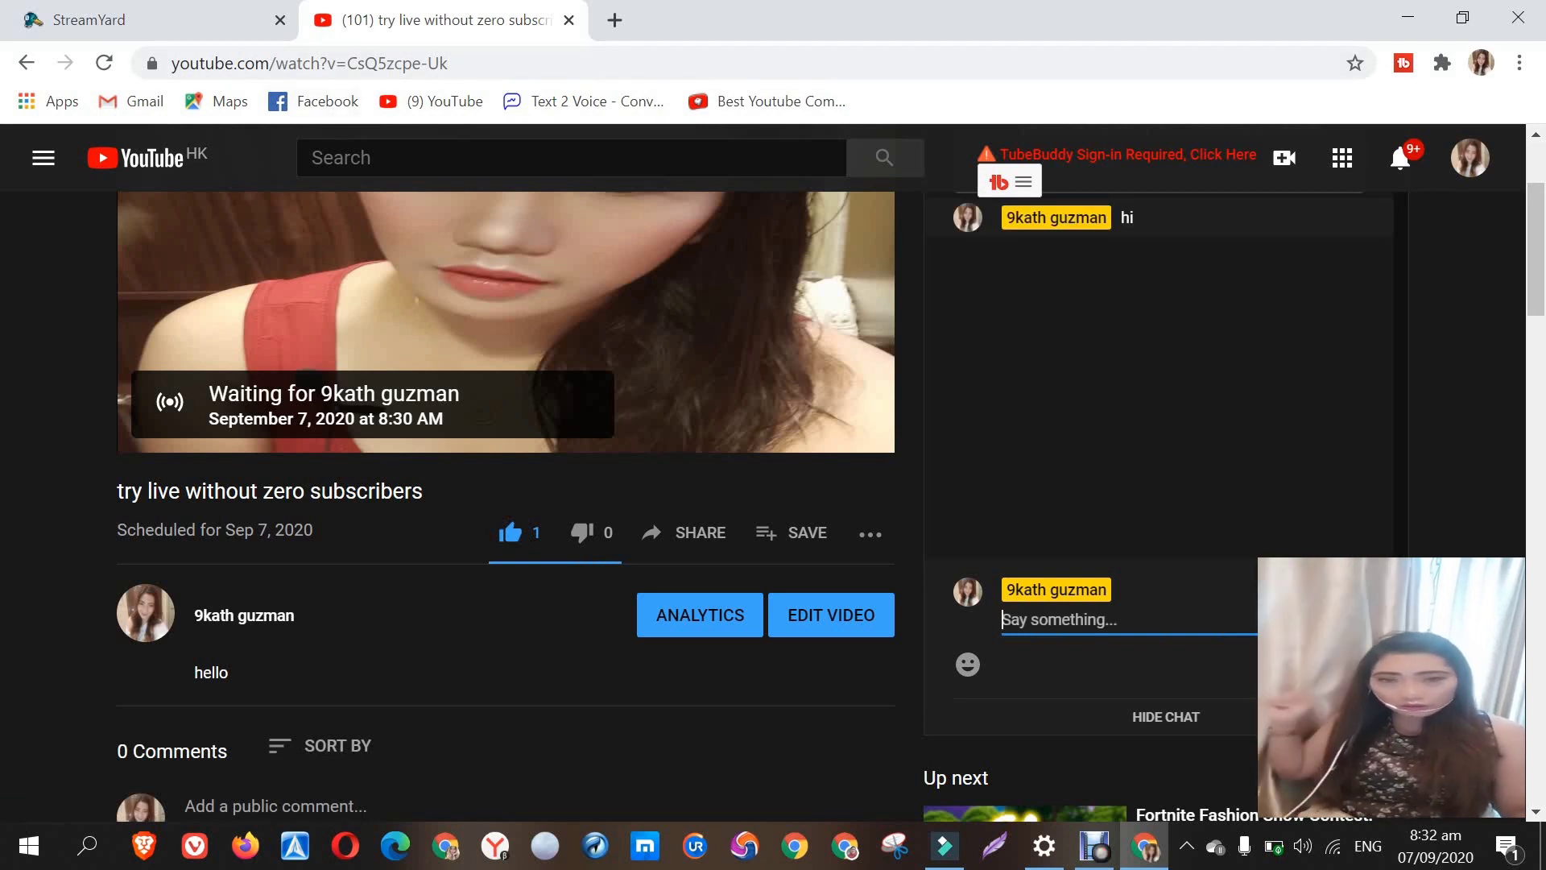
Step: Return to StreamYard, open the camera and mic check for "try live without zero subscribers", and turn off the camera and microphone
left_click(152, 20)
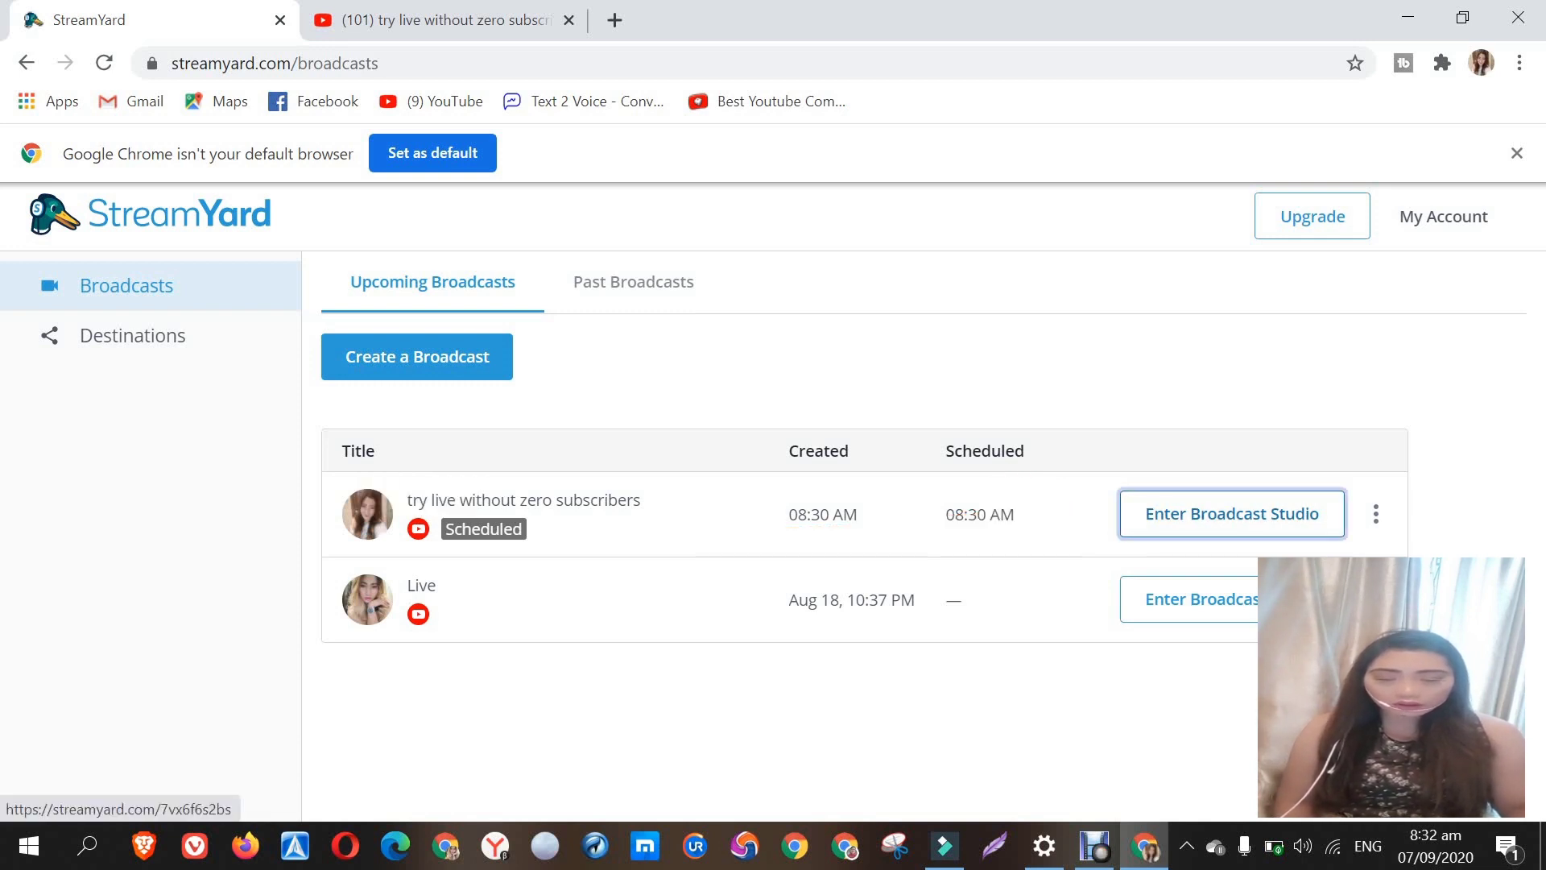
left_click(1232, 513)
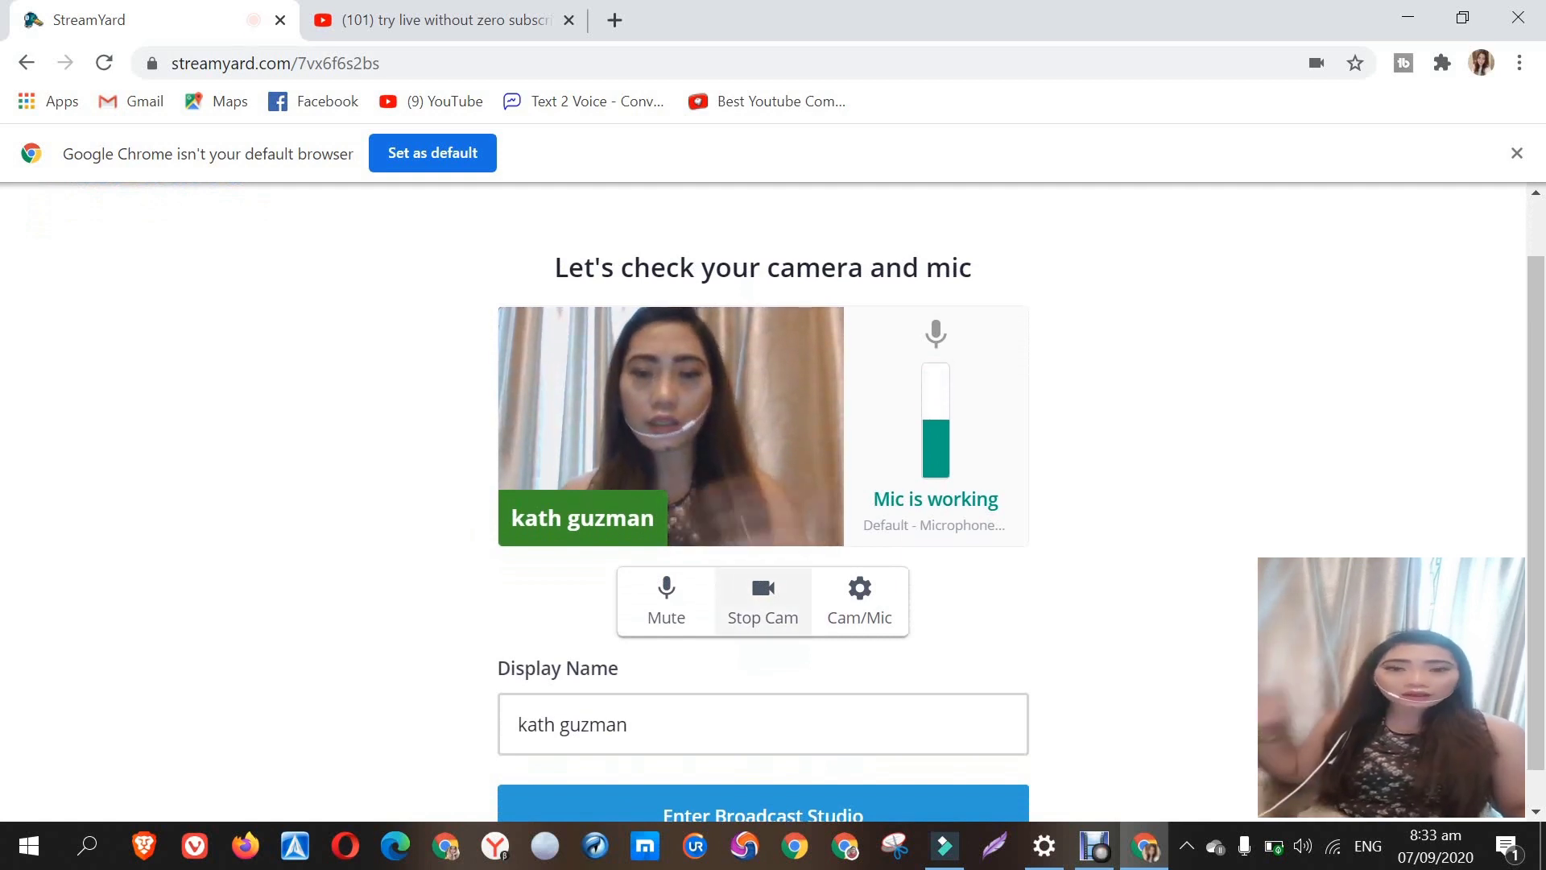
left_click(762, 602)
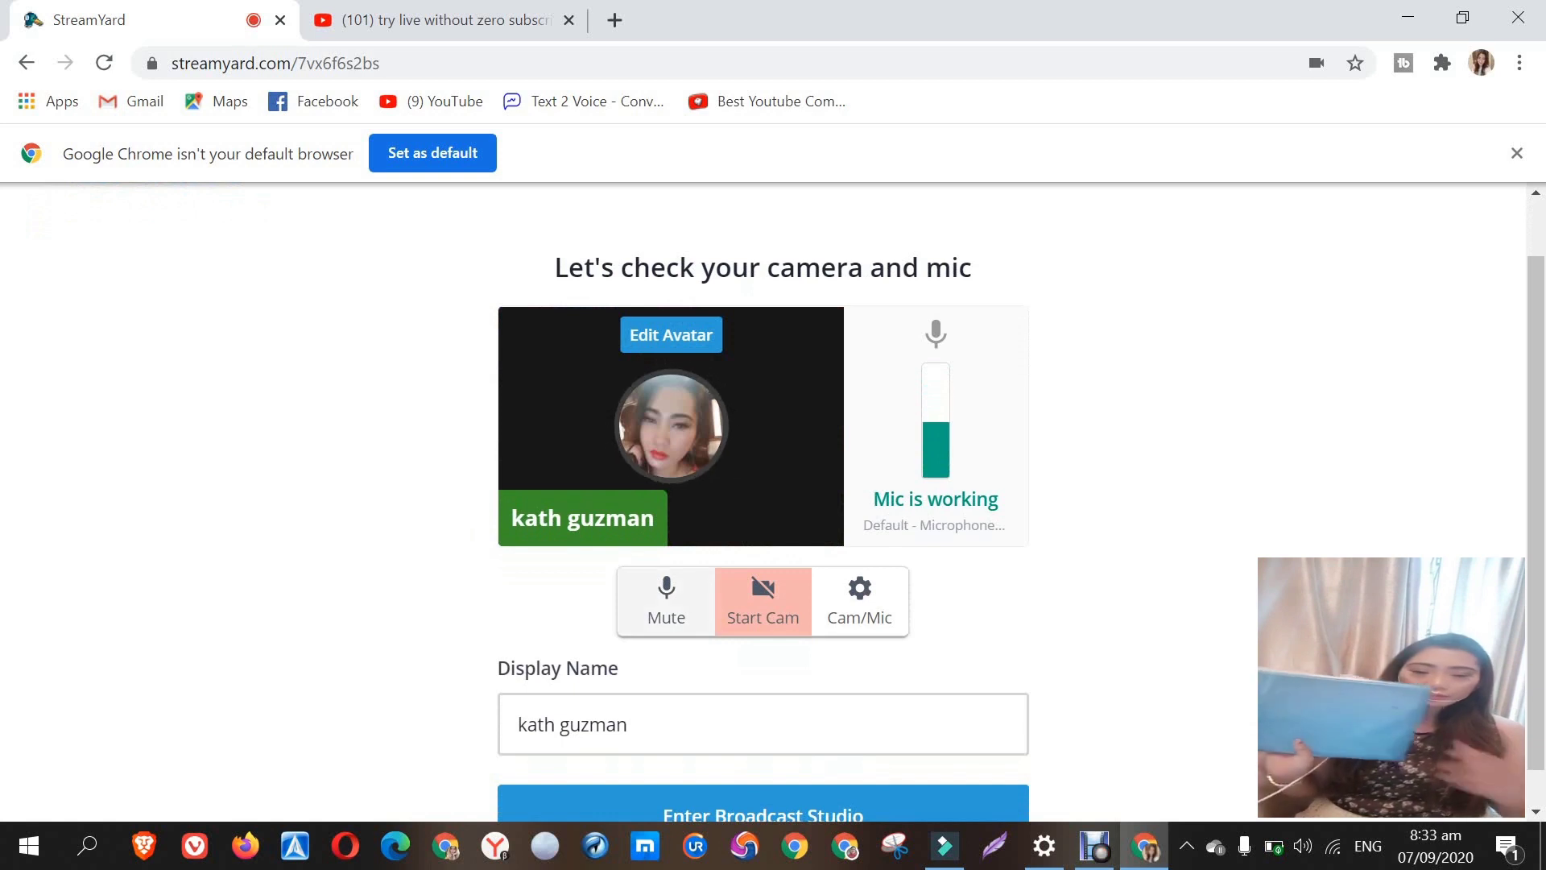
left_click(666, 601)
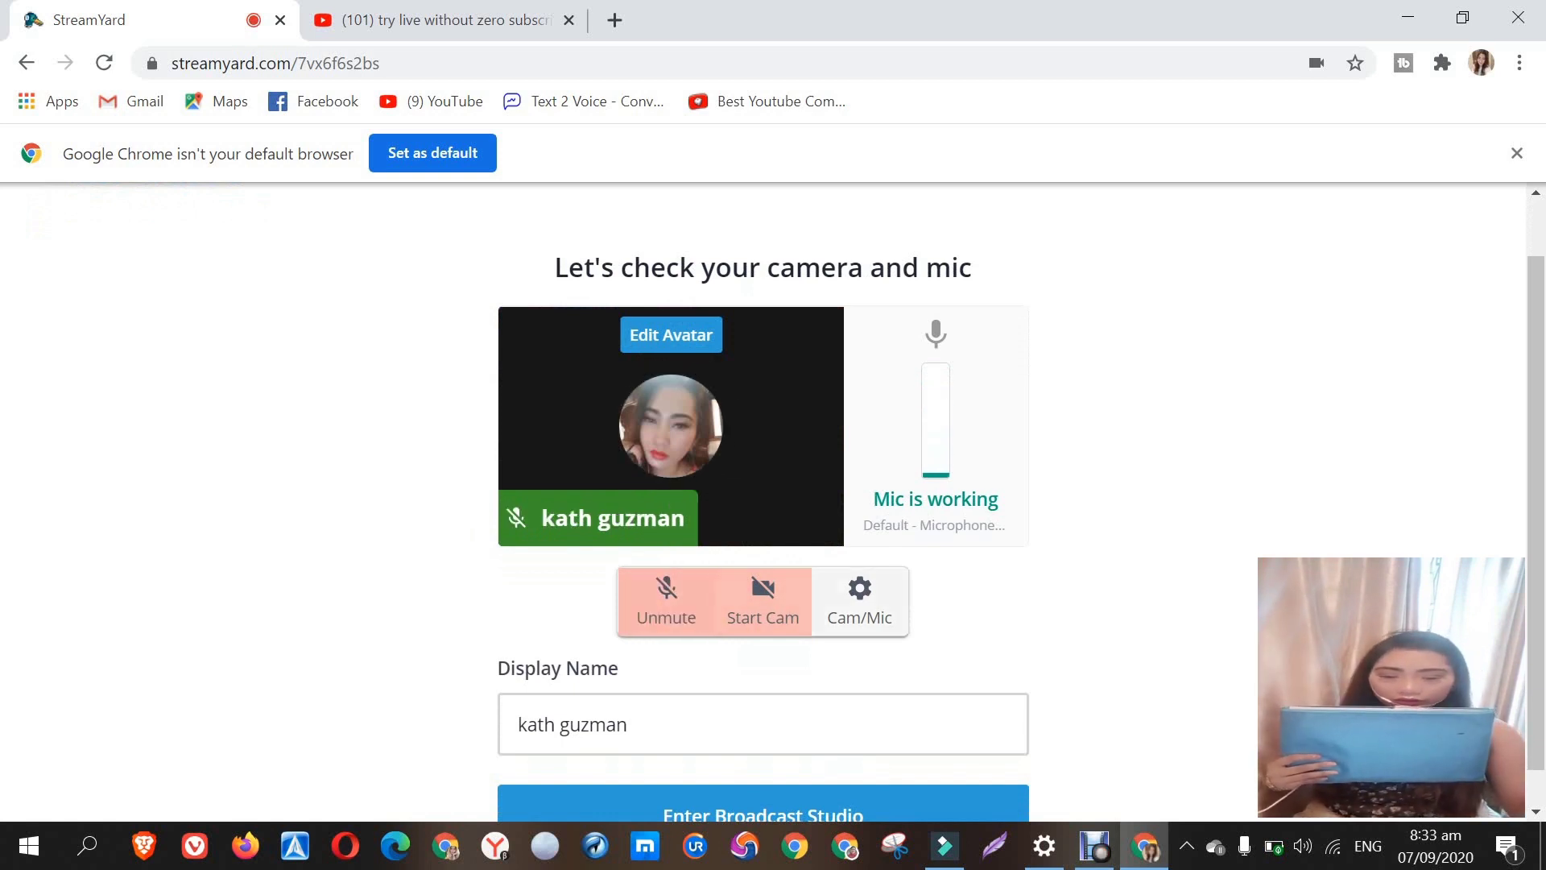
Step: Enable the green screen feature in the camera and mic settings and choose the brick wall as the virtual background
left_click(859, 600)
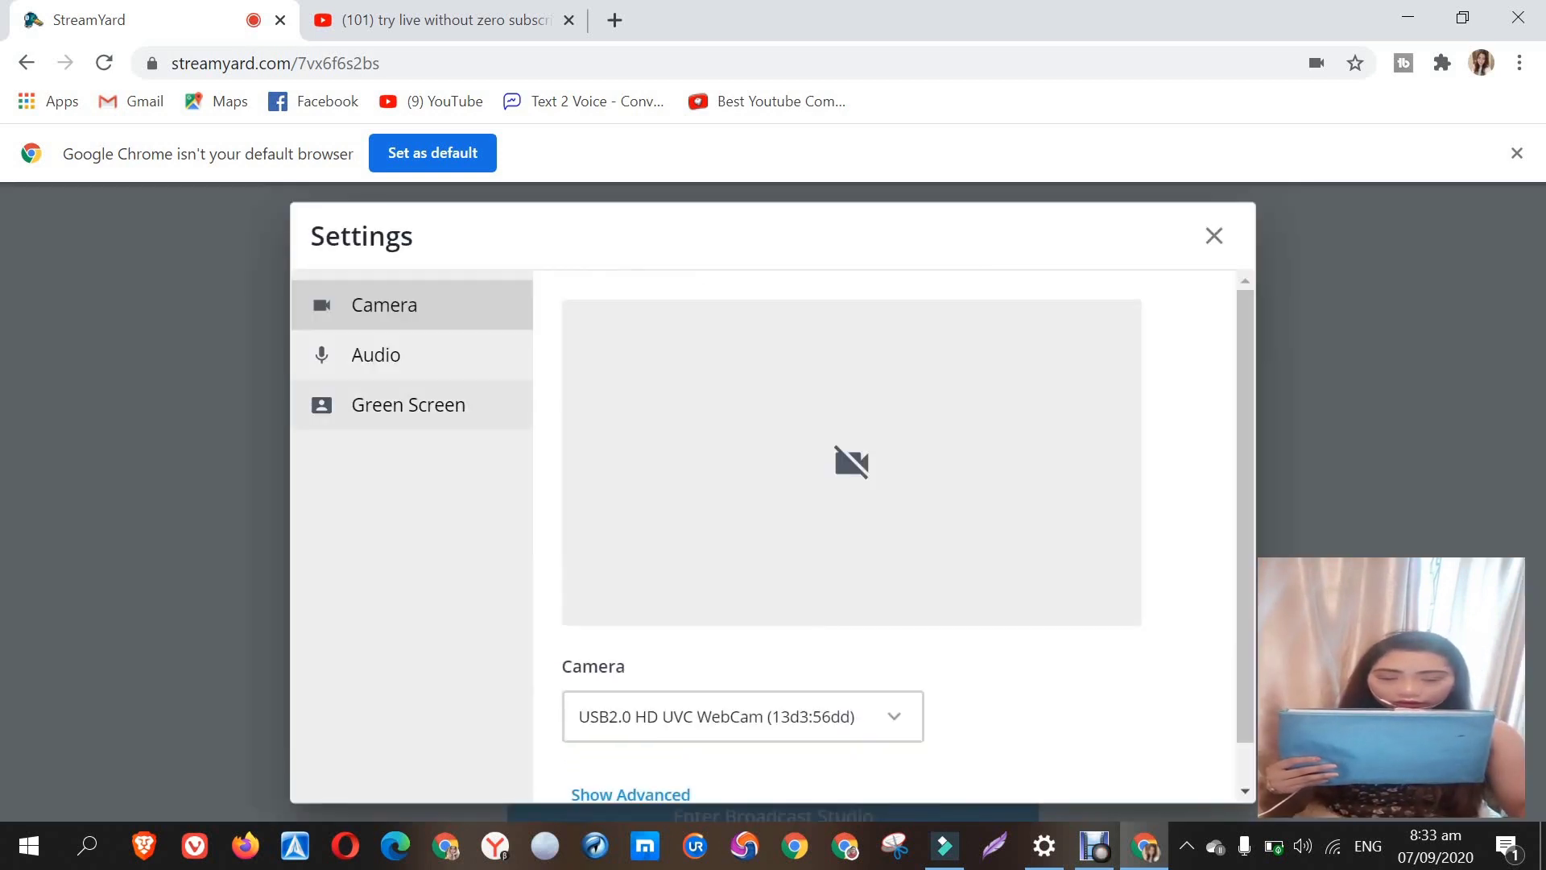
left_click(408, 405)
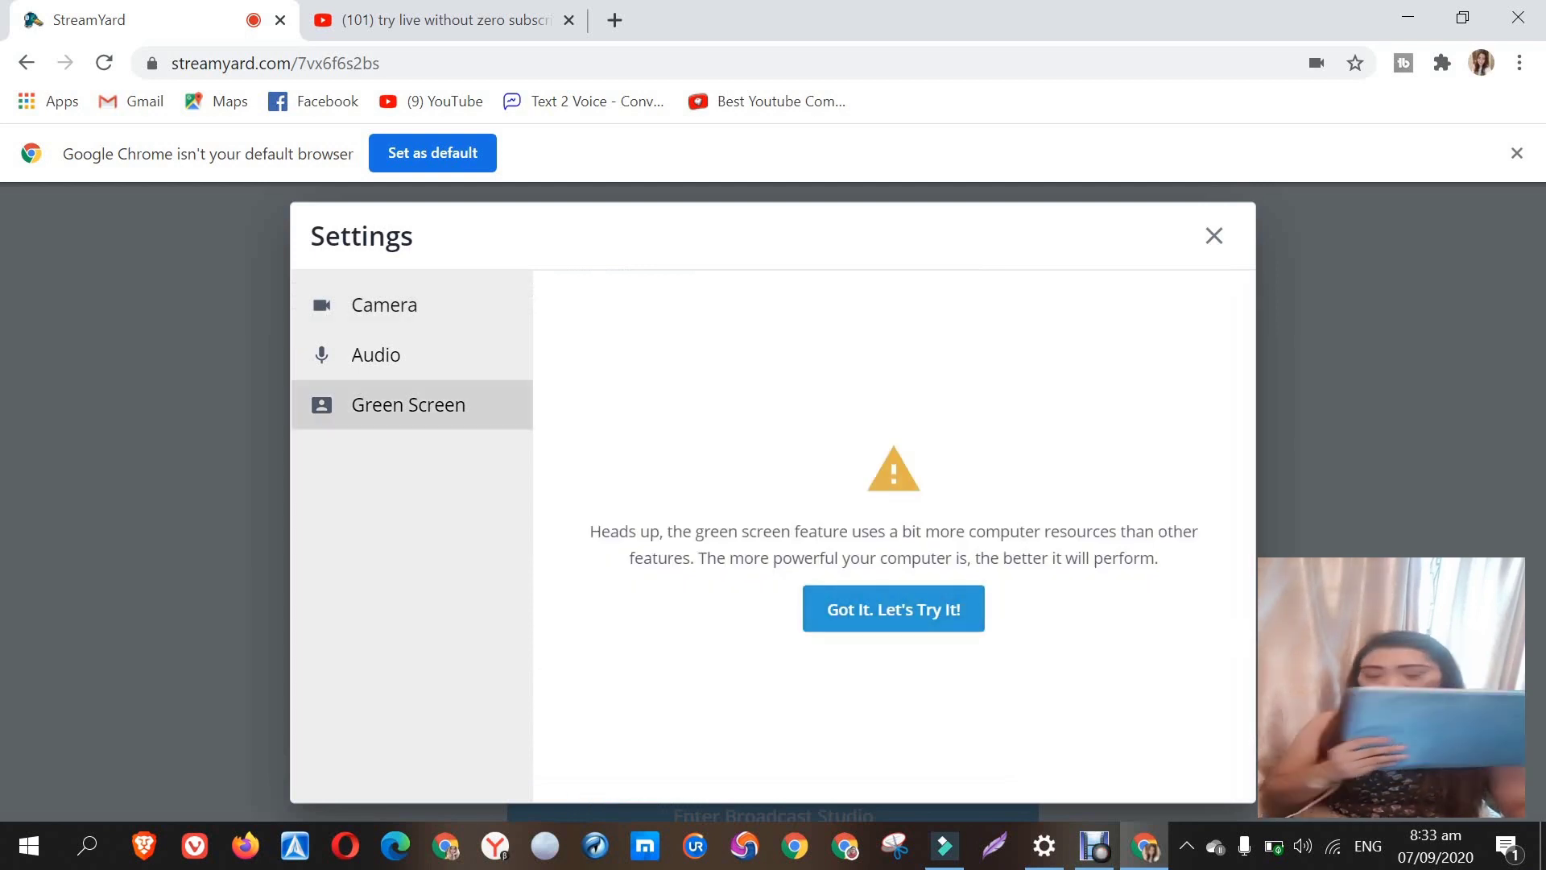
left_click(893, 609)
scroll(851, 531, "down", 1)
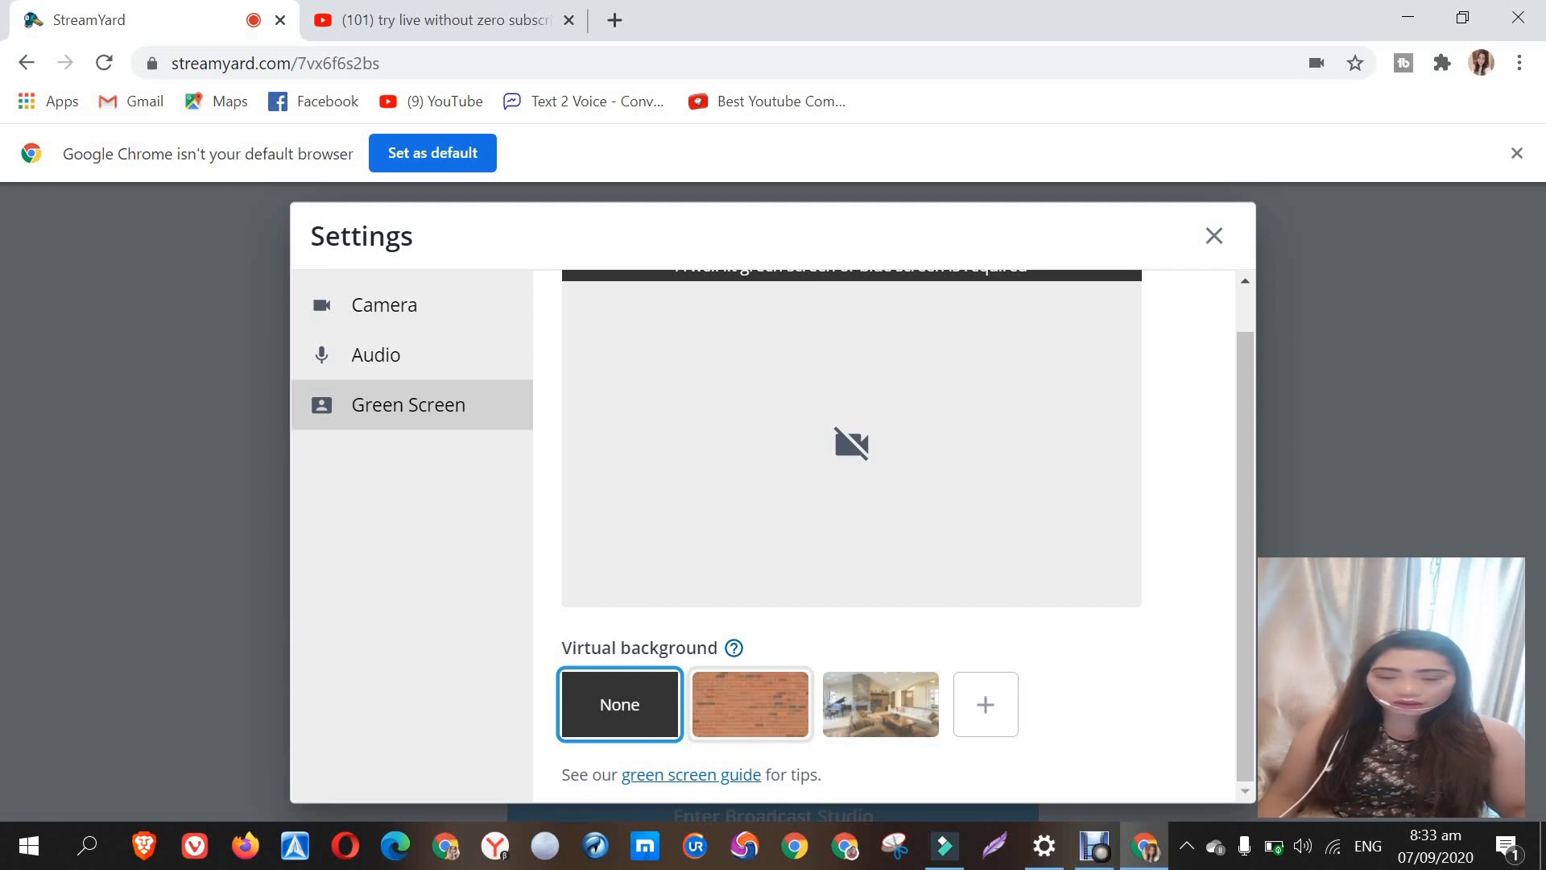
left_click(750, 704)
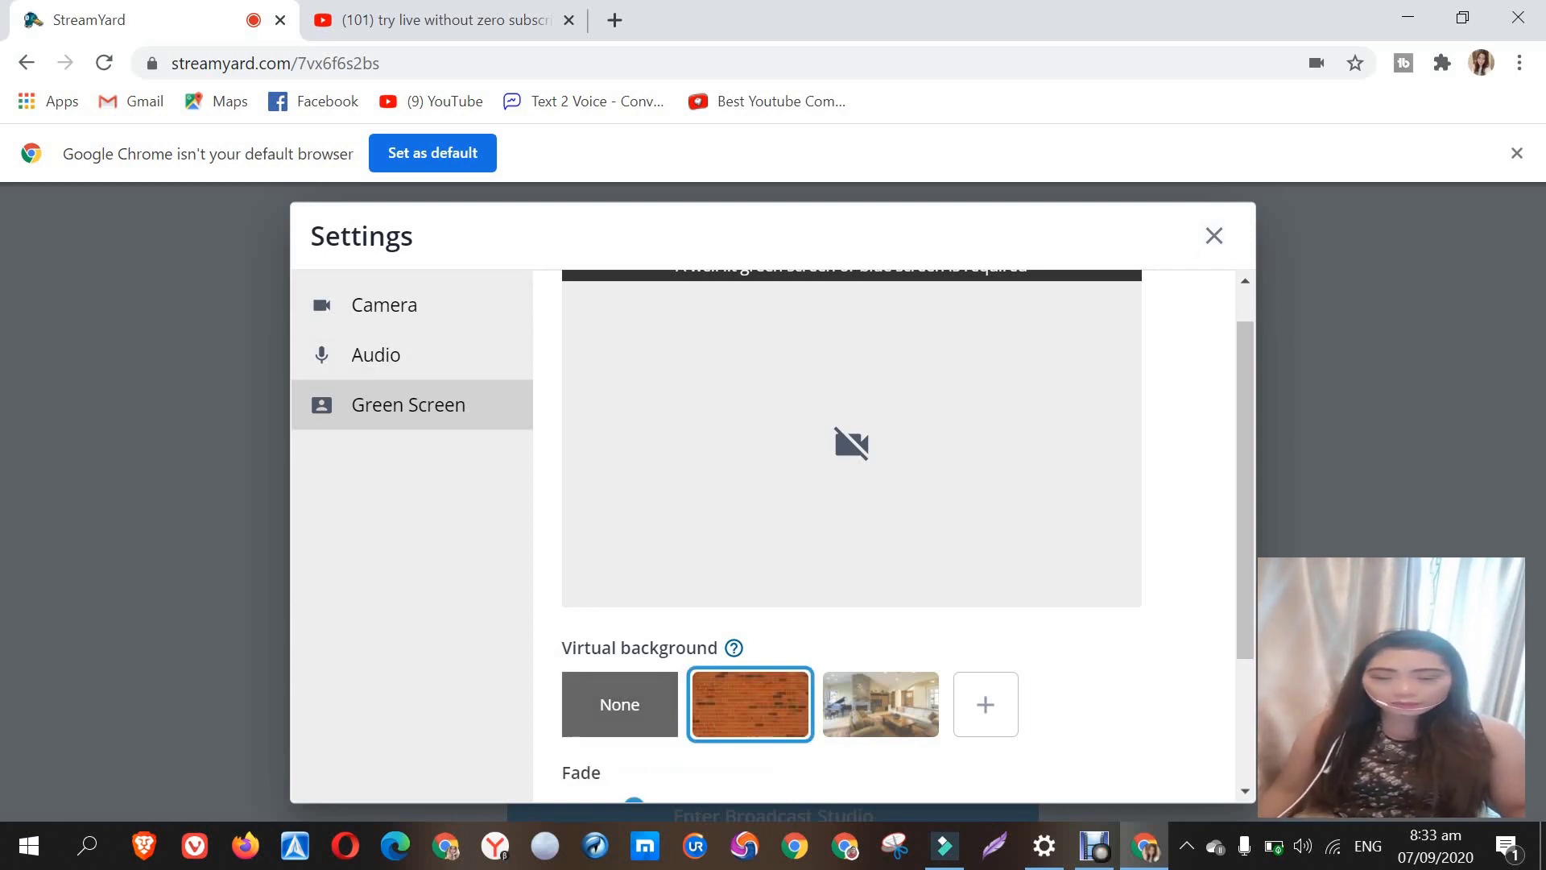
left_click(1213, 235)
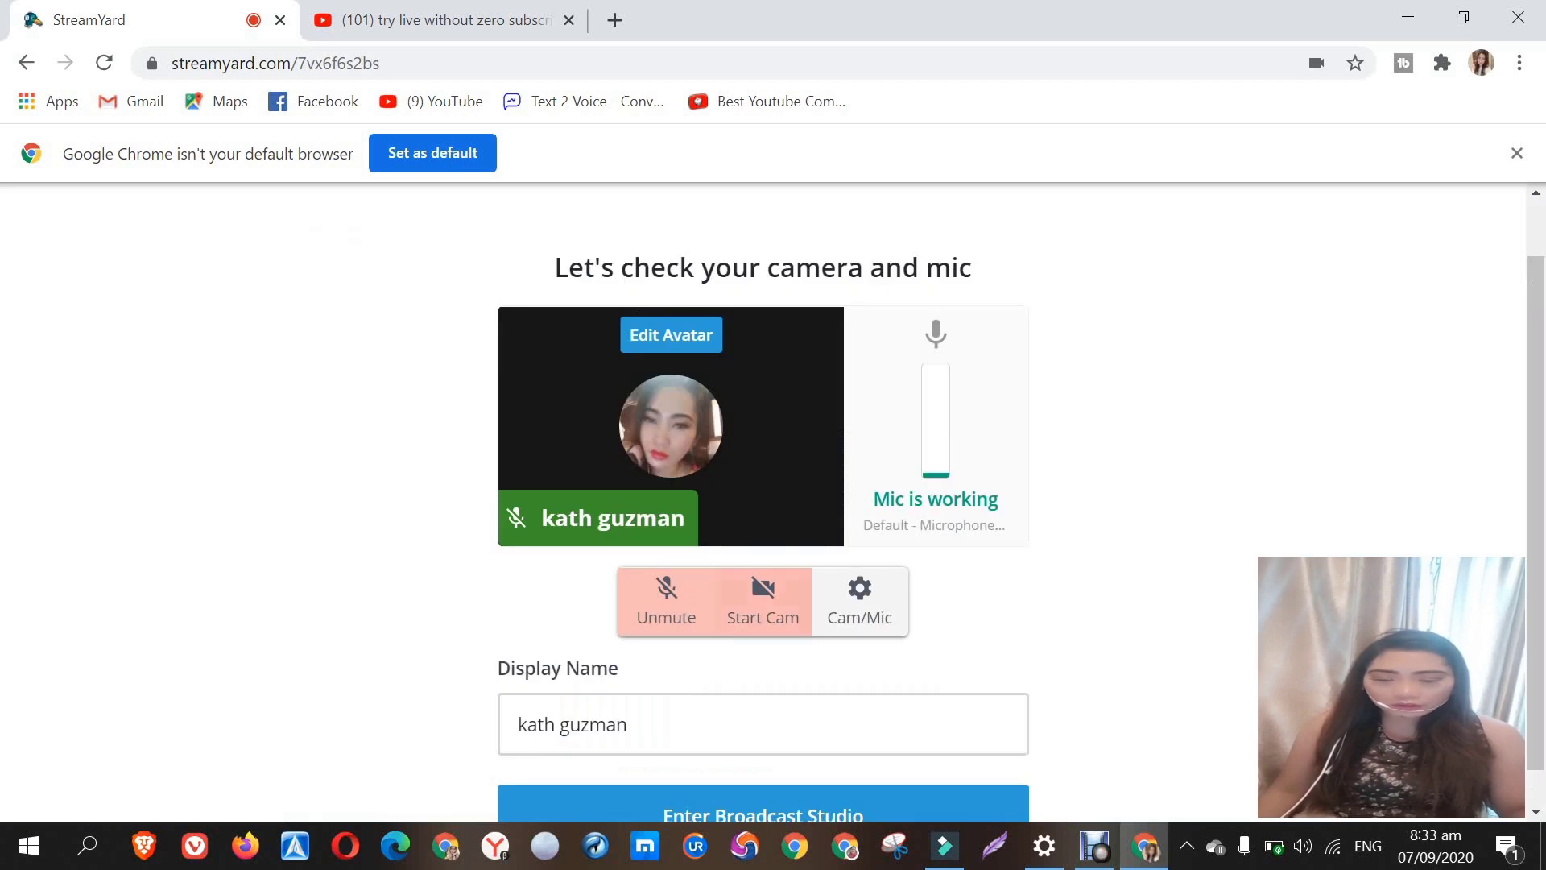
Step: Turn the camera back on and set the green screen's virtual background to the living room image
left_click(761, 600)
scroll(763, 801, "down", 1)
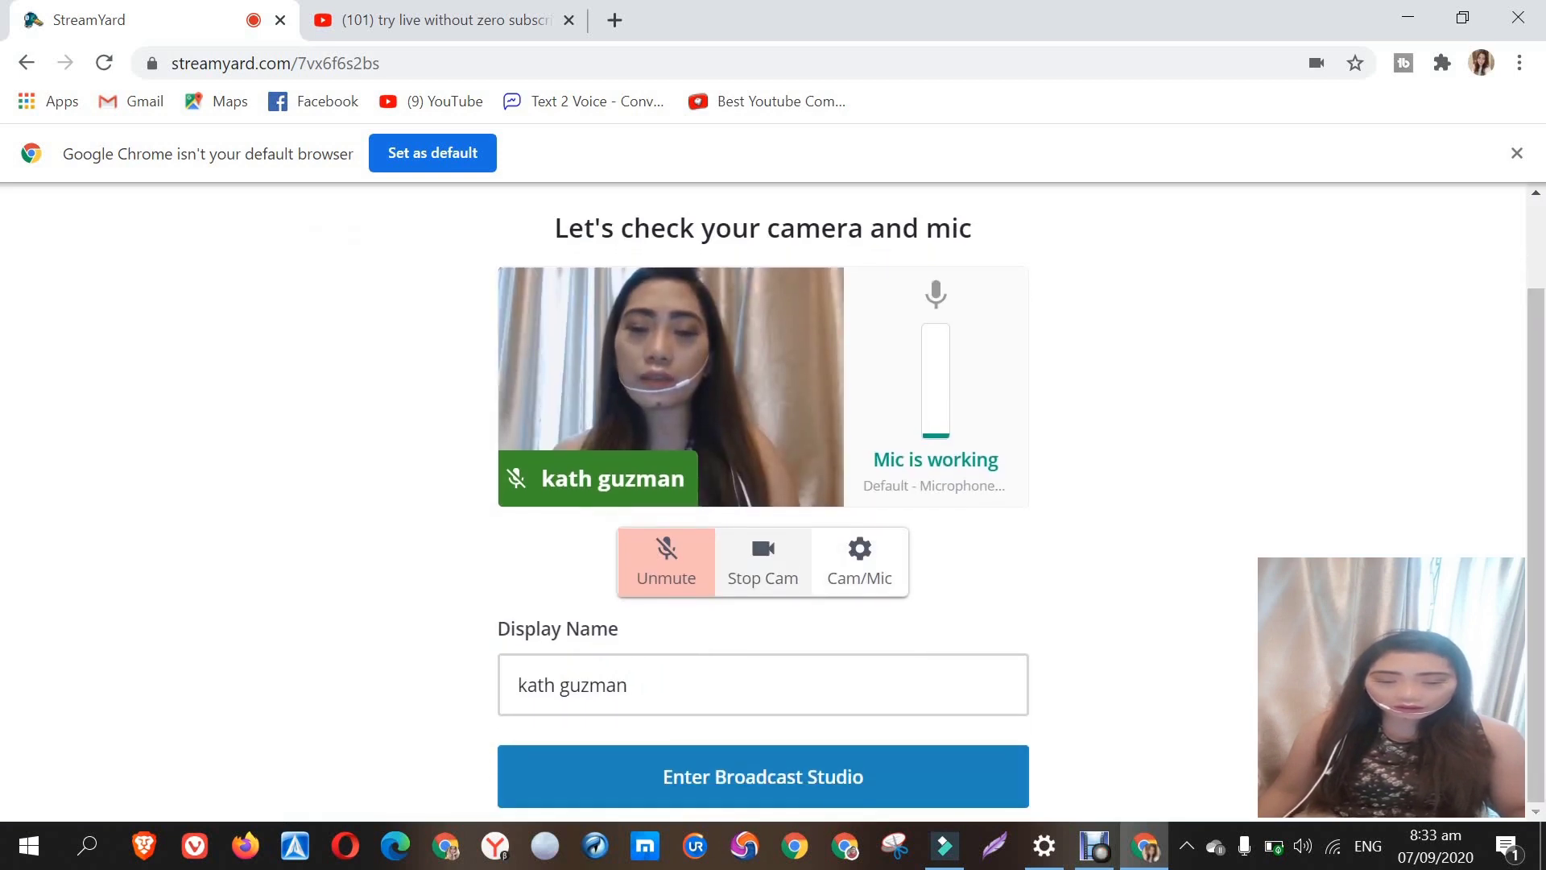
left_click(858, 561)
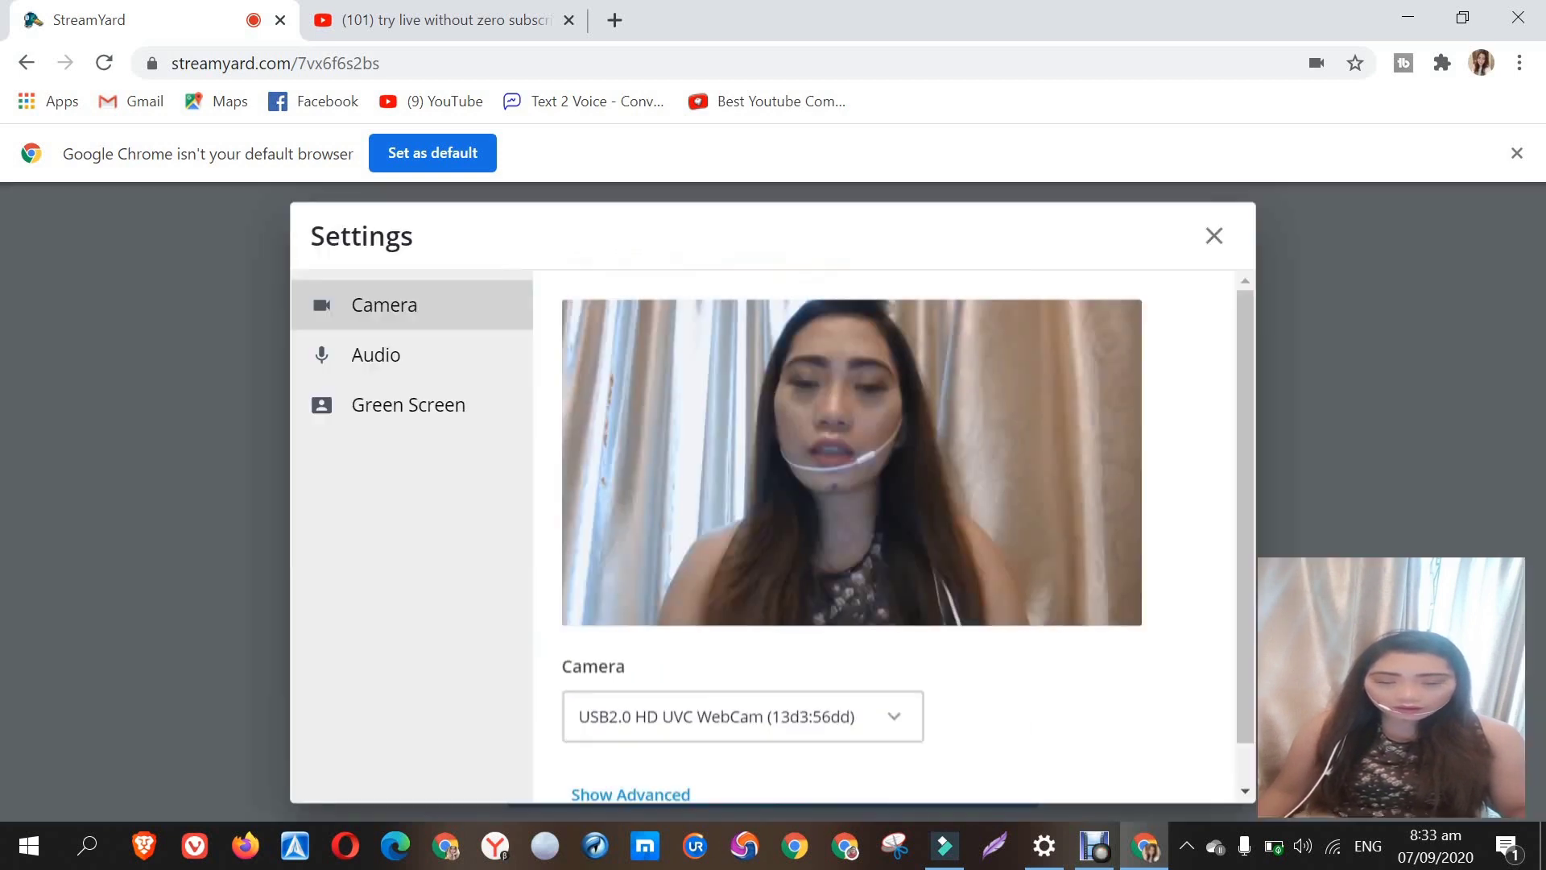
scroll(893, 535, "down", 1)
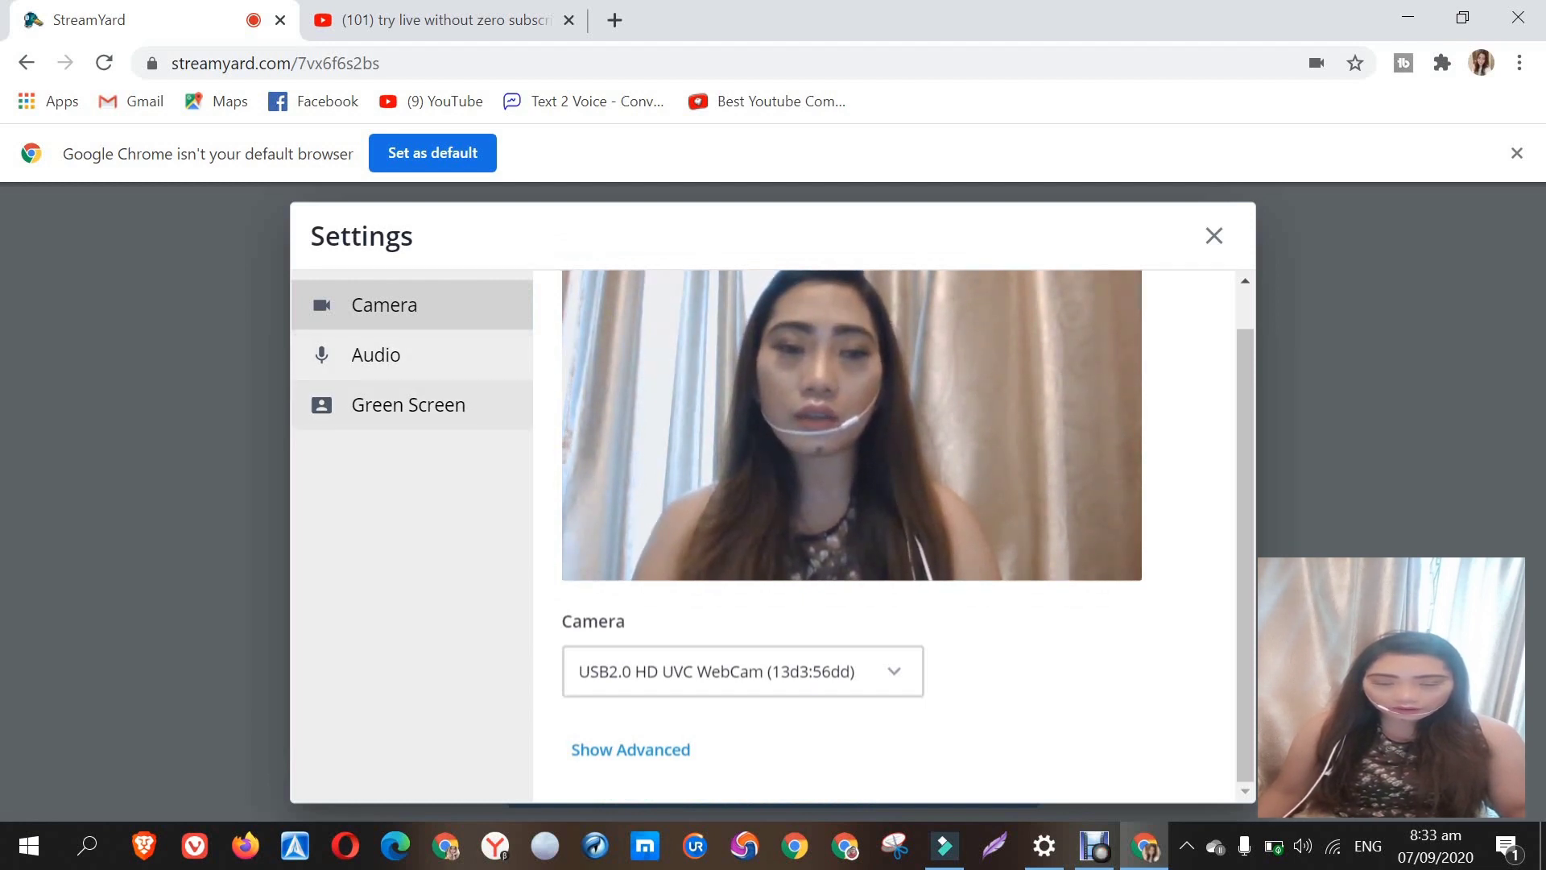
left_click(408, 404)
left_click(880, 708)
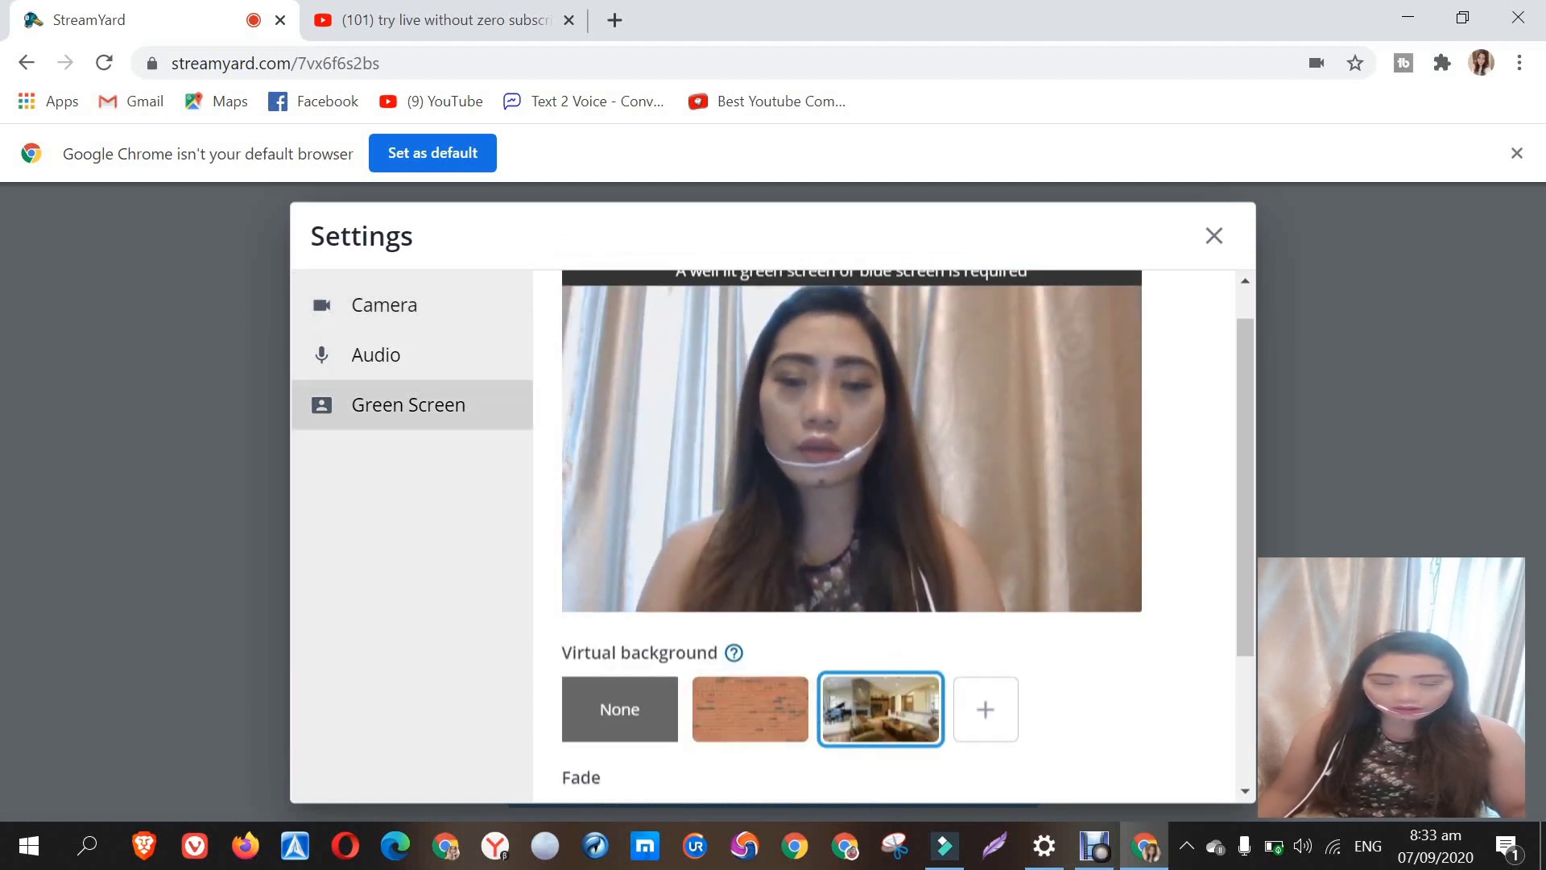
Step: Select Green as the backdrop color and check the virtual background in the camera preview
scroll(619, 708, "down", 3)
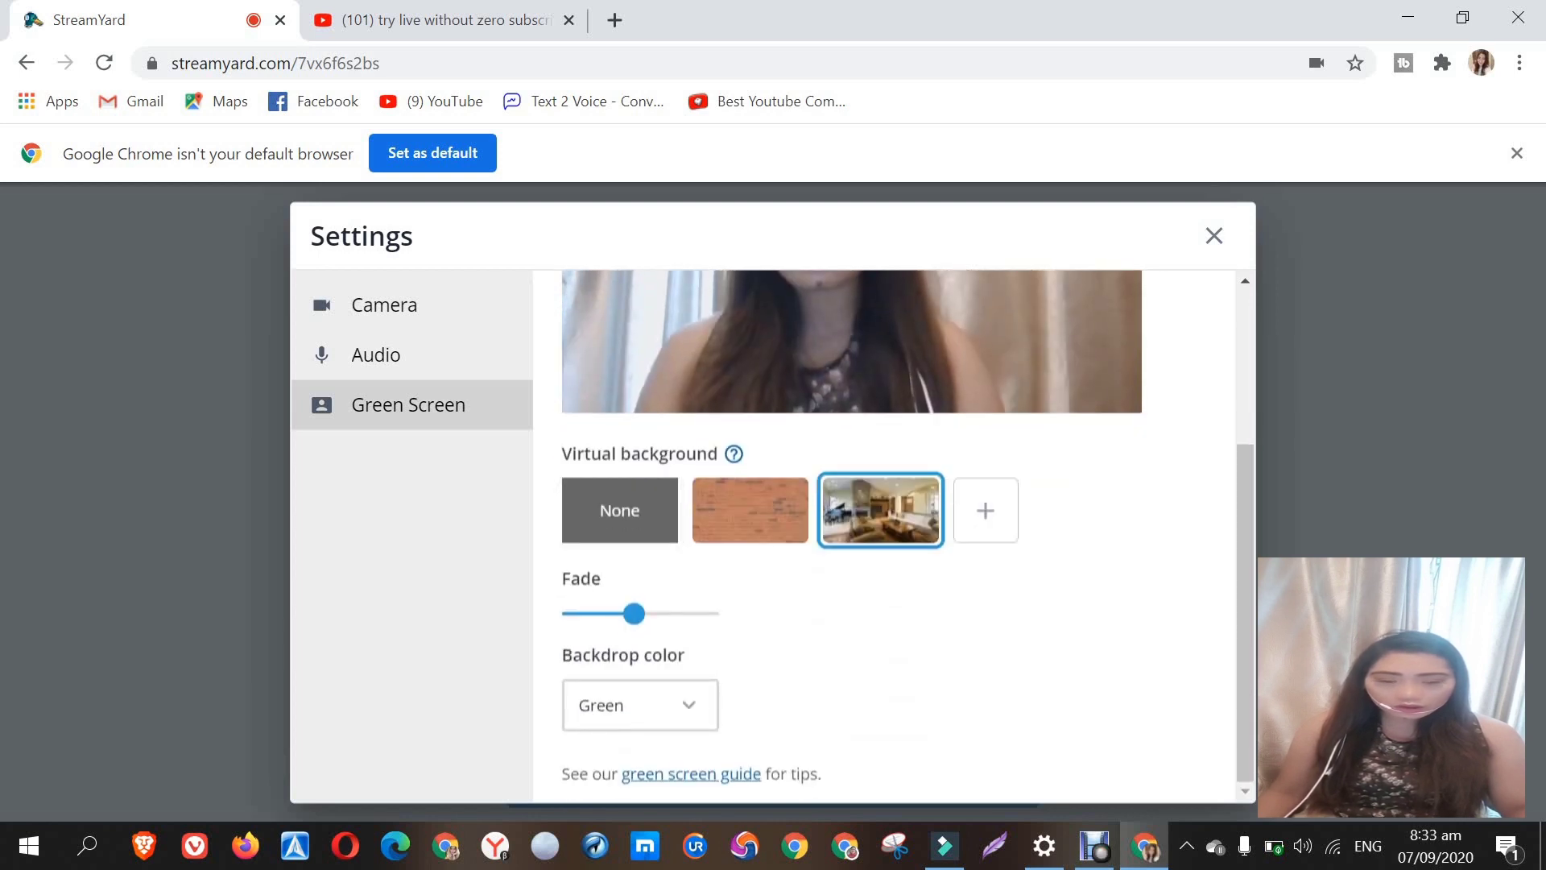
scroll(886, 532, "up", 3)
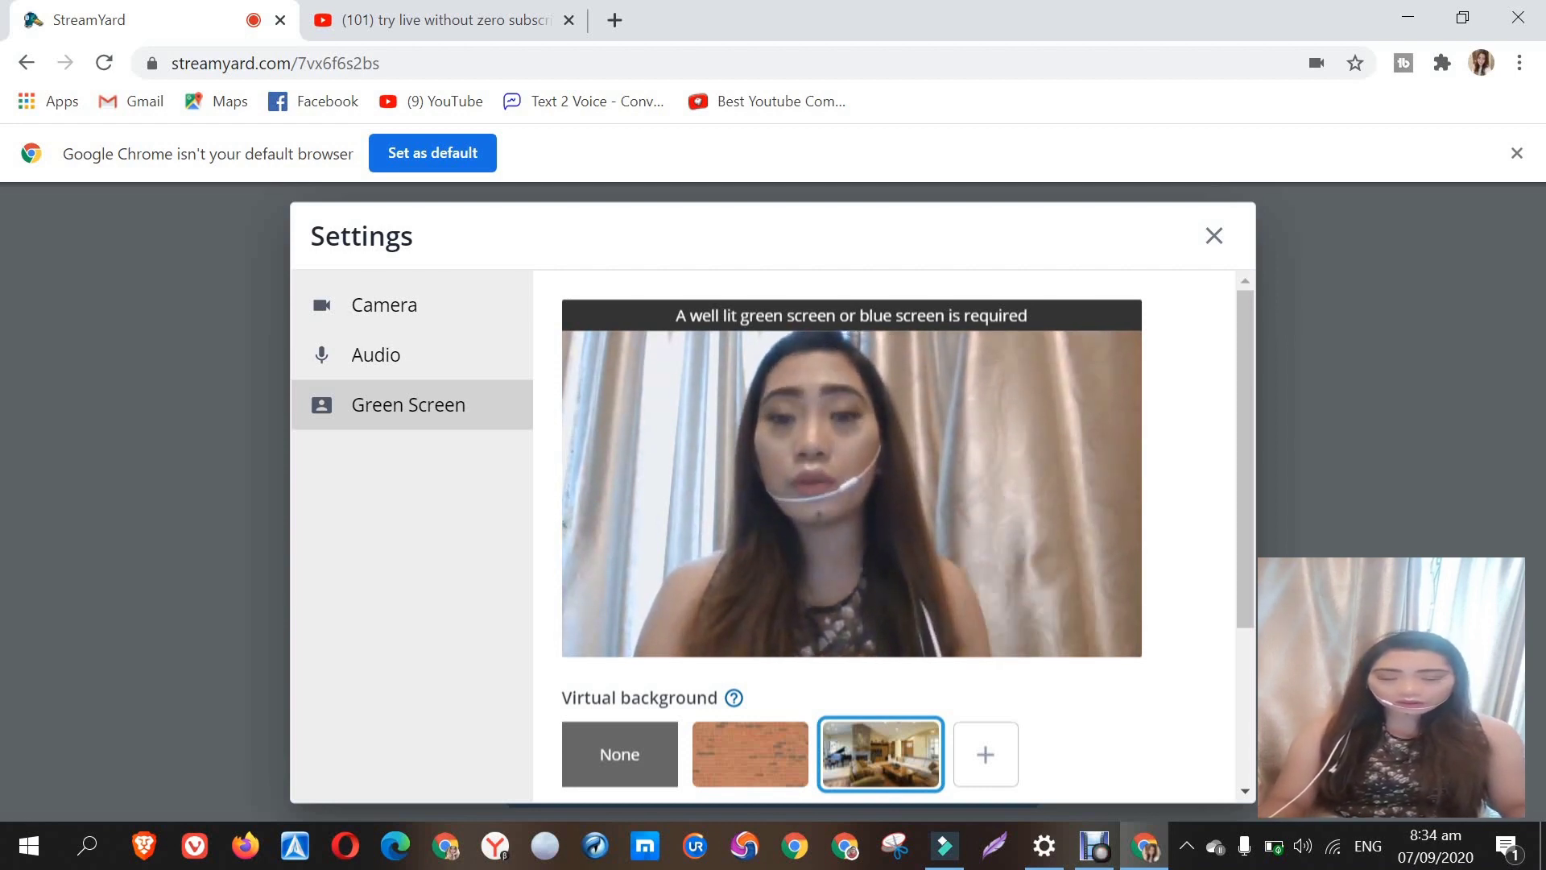
scroll(886, 532, "down", 3)
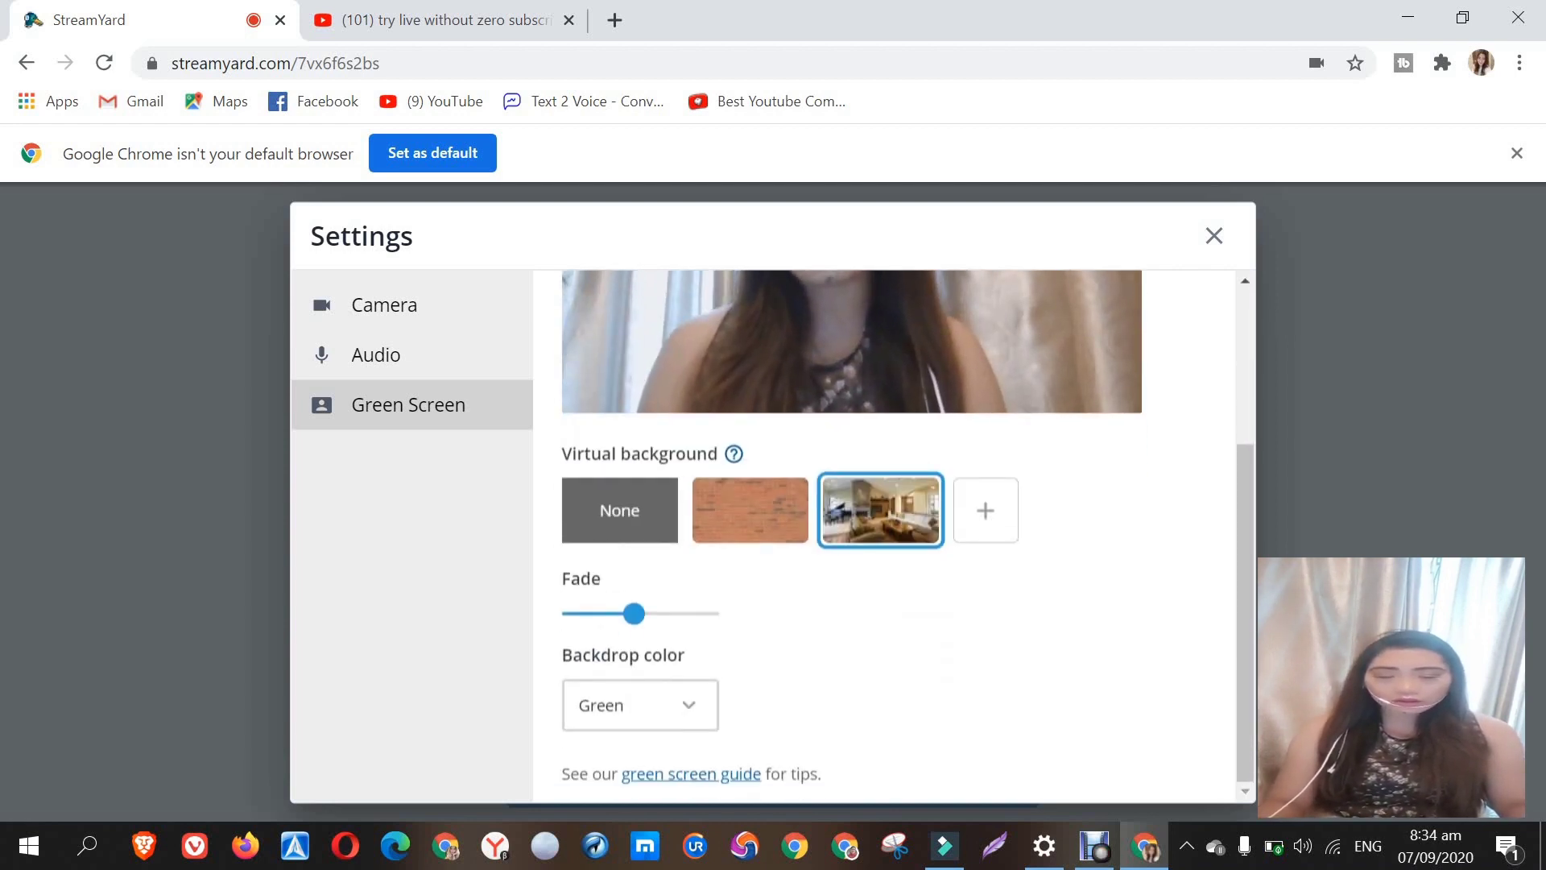
left_click(639, 704)
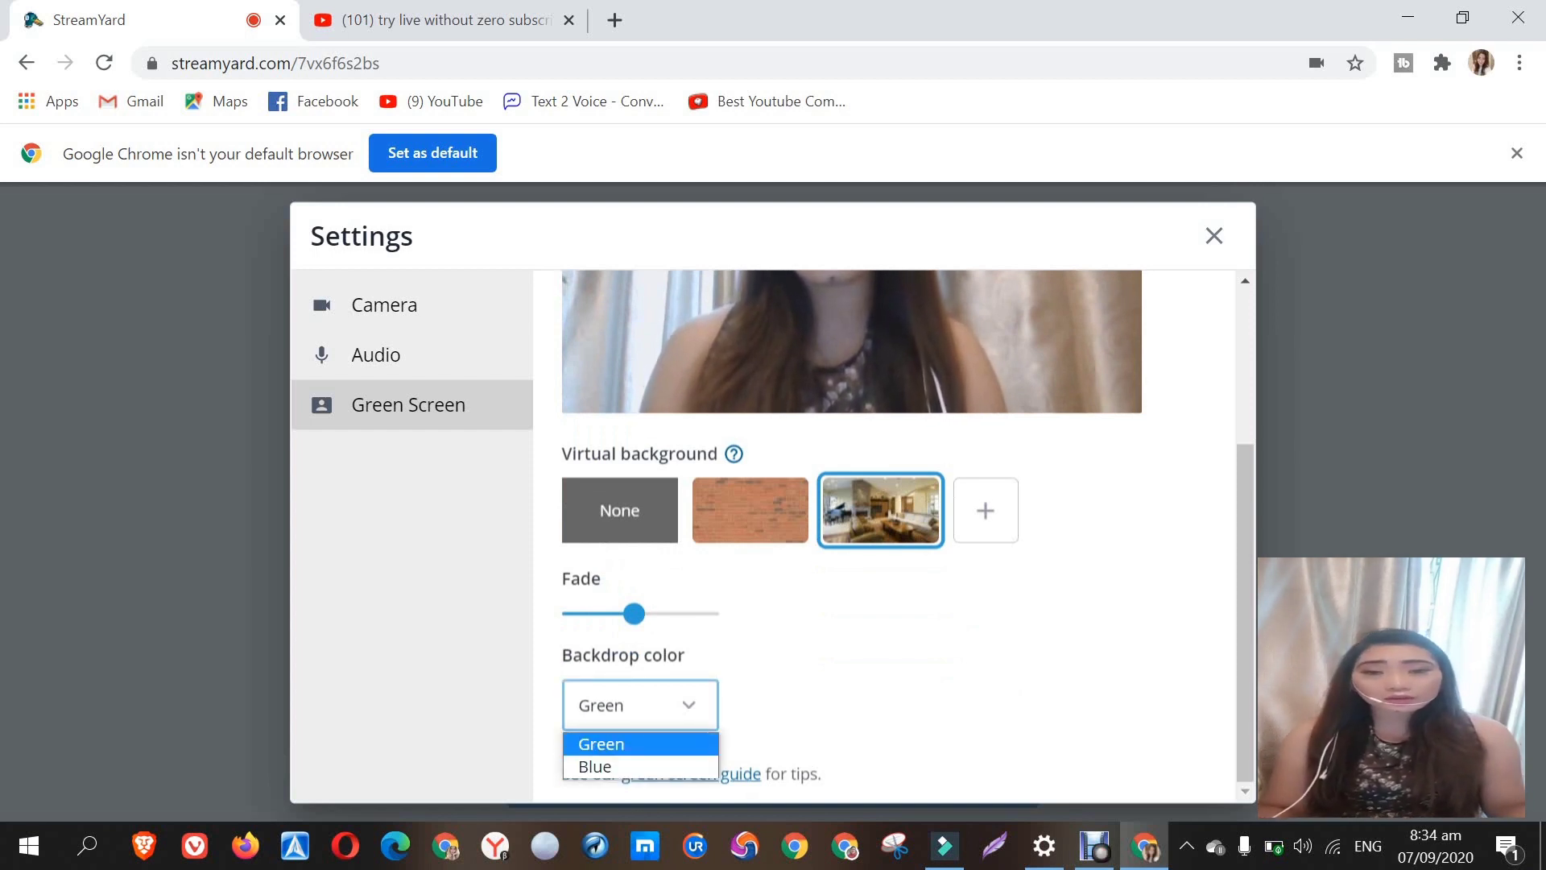
left_click(640, 744)
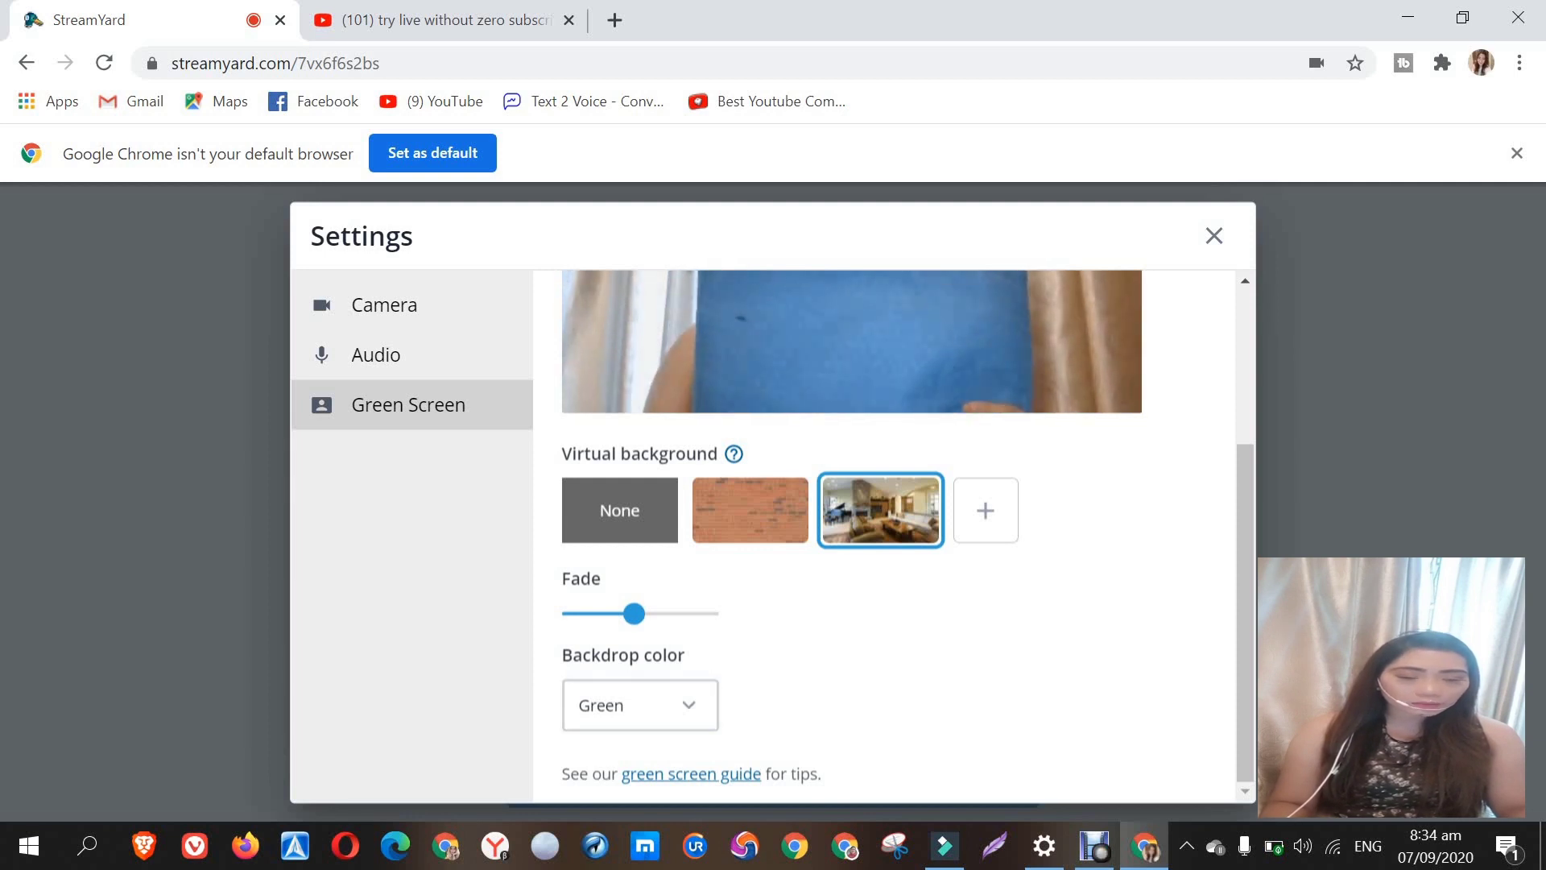
scroll(894, 532, "up", 3)
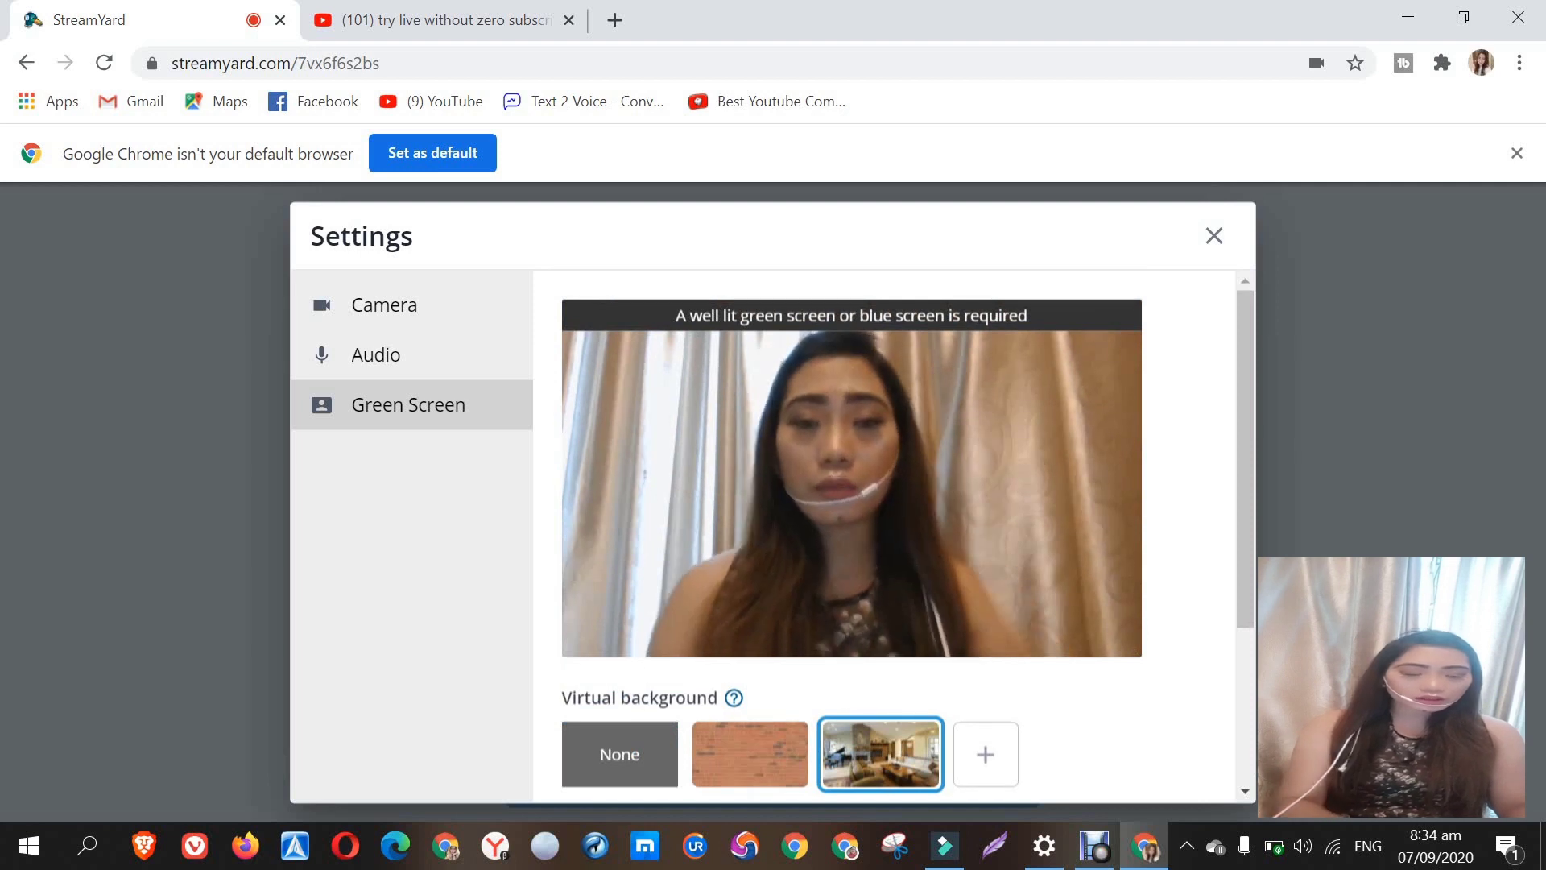
scroll(885, 531, "down", 3)
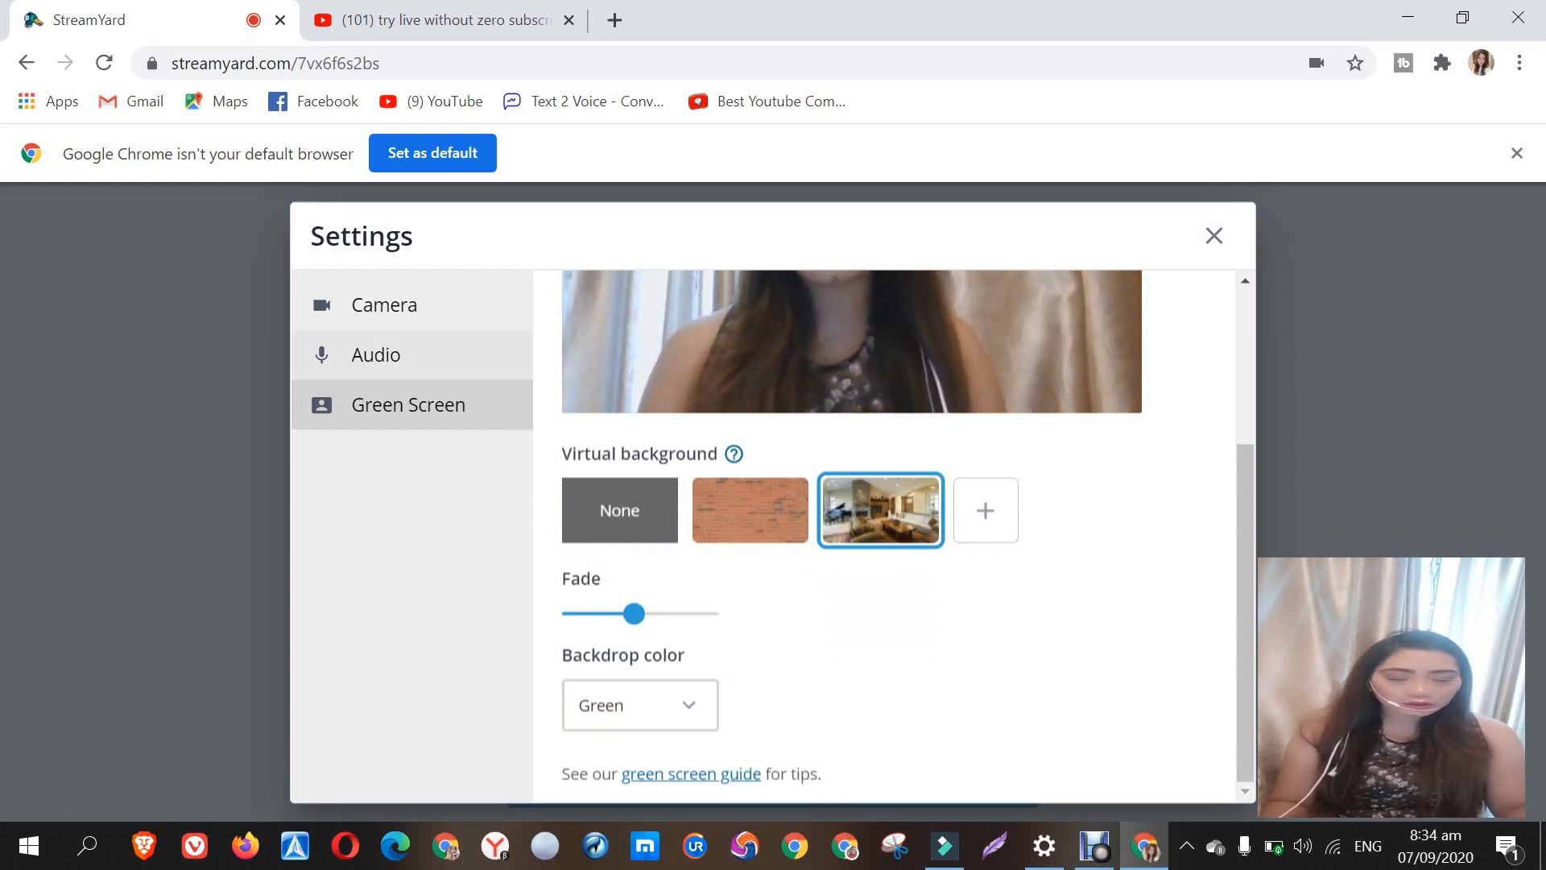
Step: Review the audio settings, choose USB2.0 HD UVC WebCam as the camera, and close the settings
left_click(375, 354)
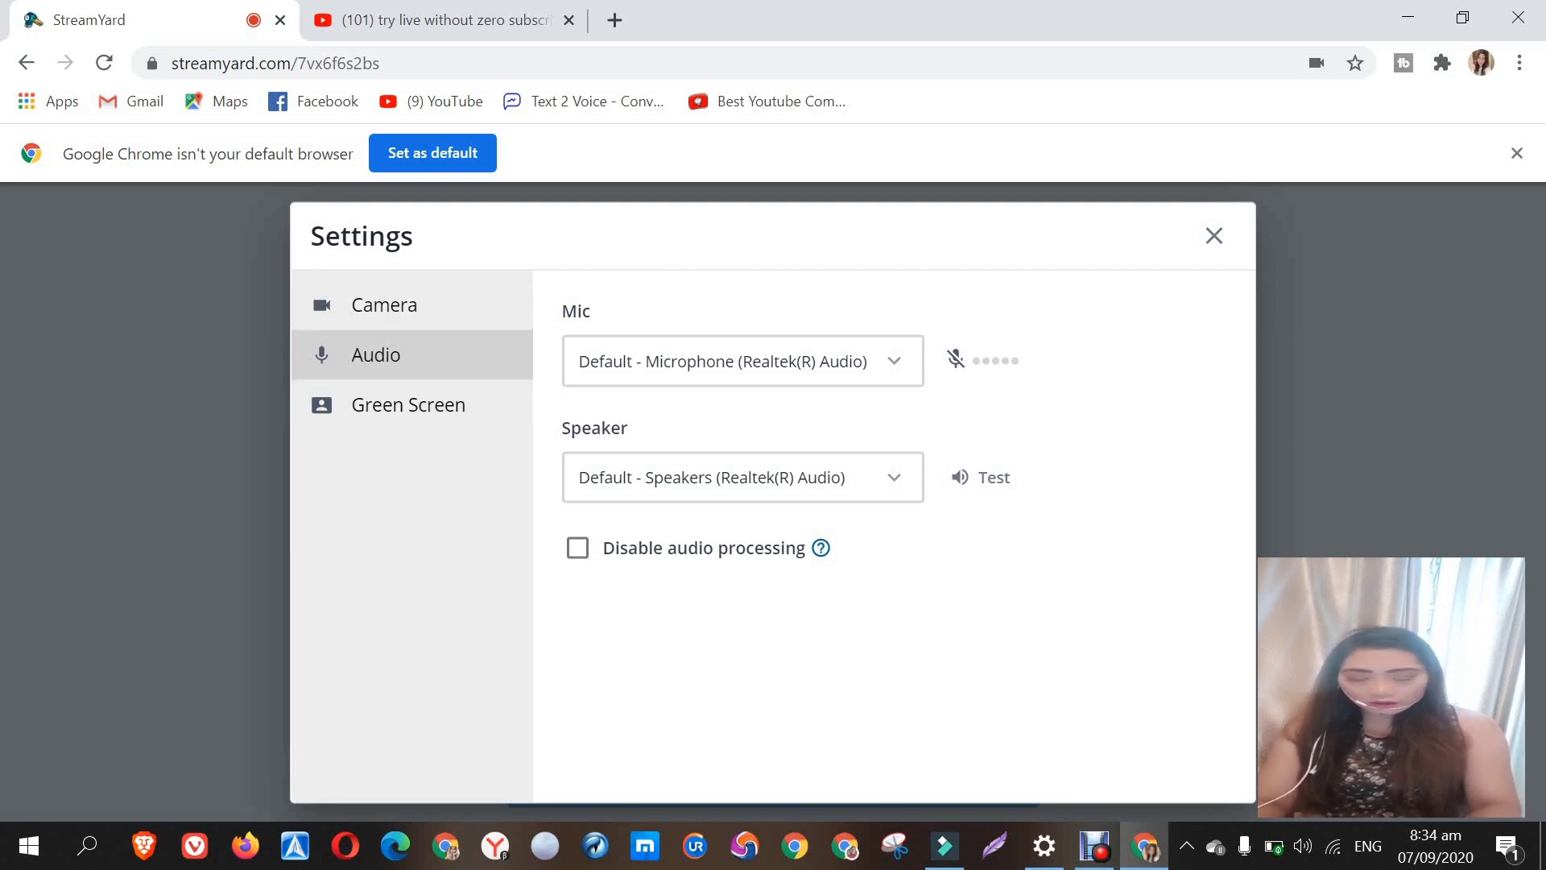
left_click(384, 304)
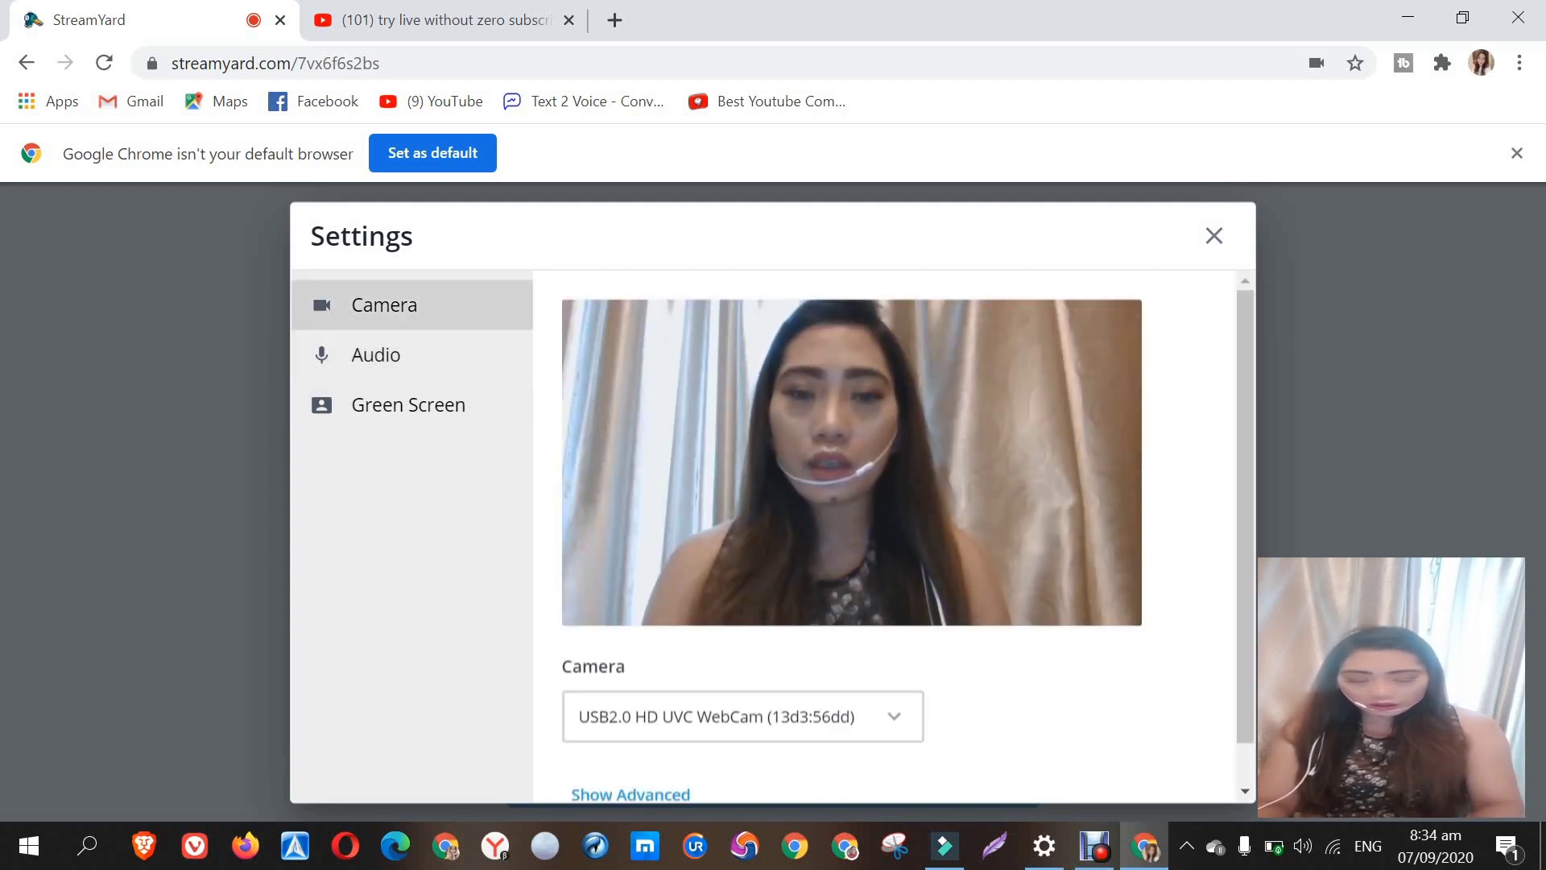
scroll(883, 535, "down", 1)
left_click(742, 671)
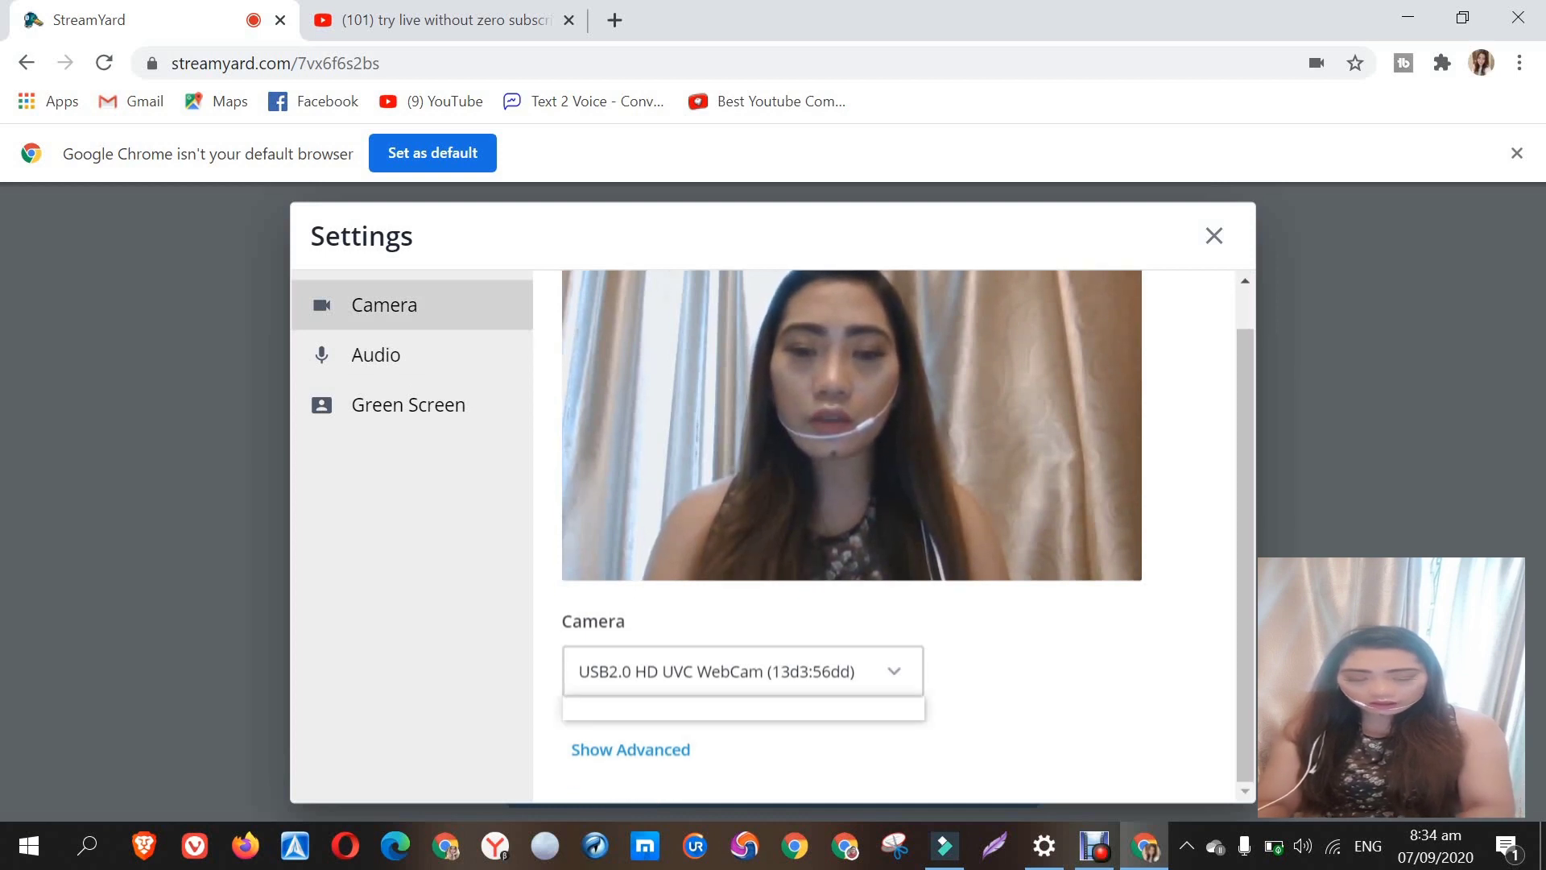
left_click(719, 707)
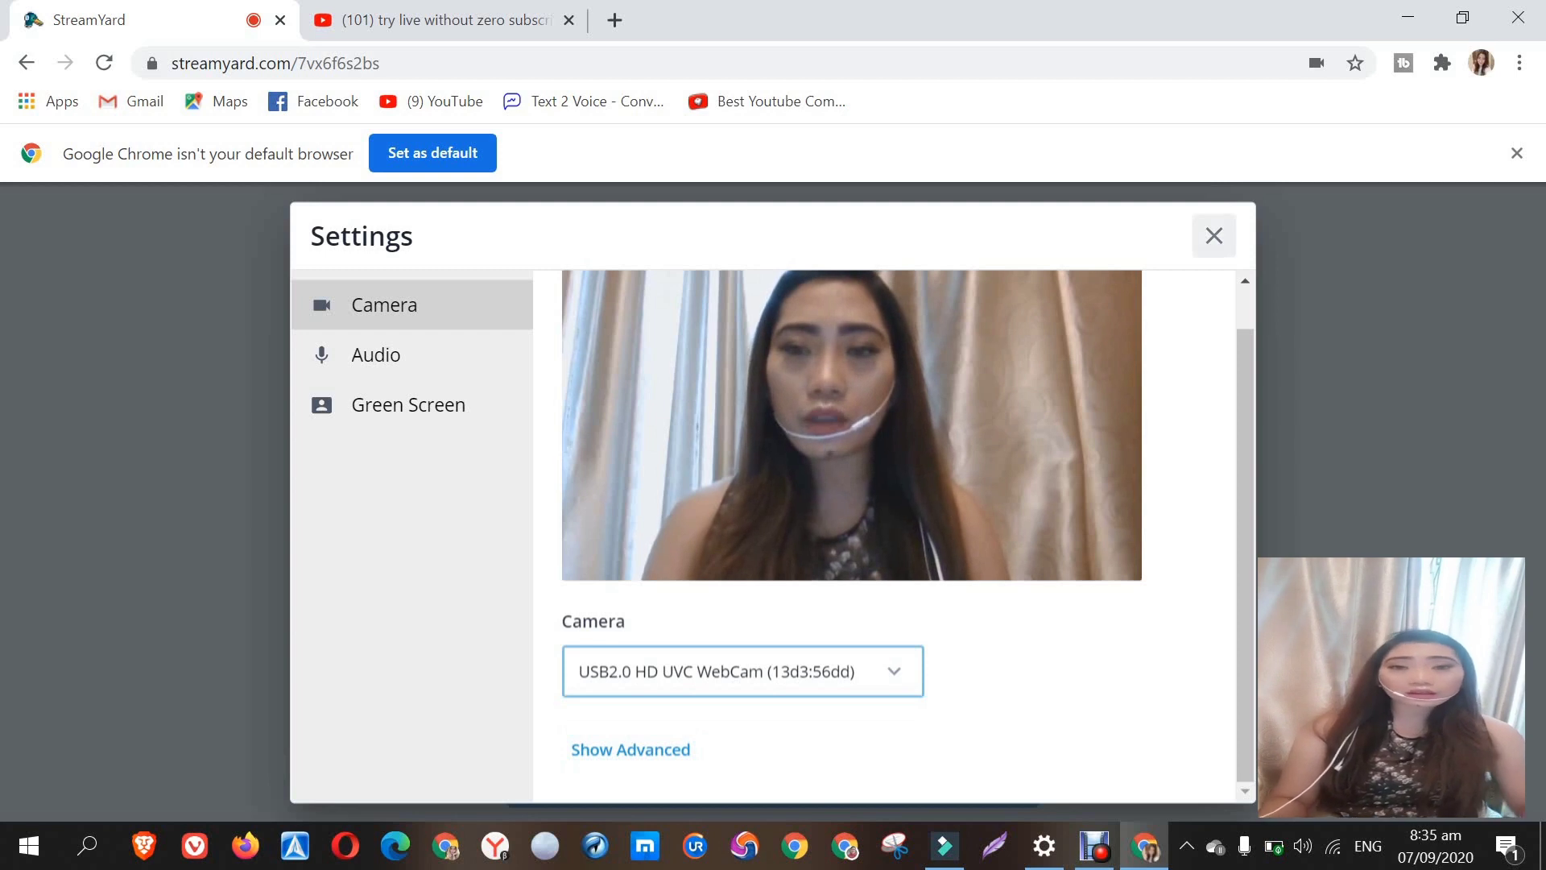
left_click(1213, 235)
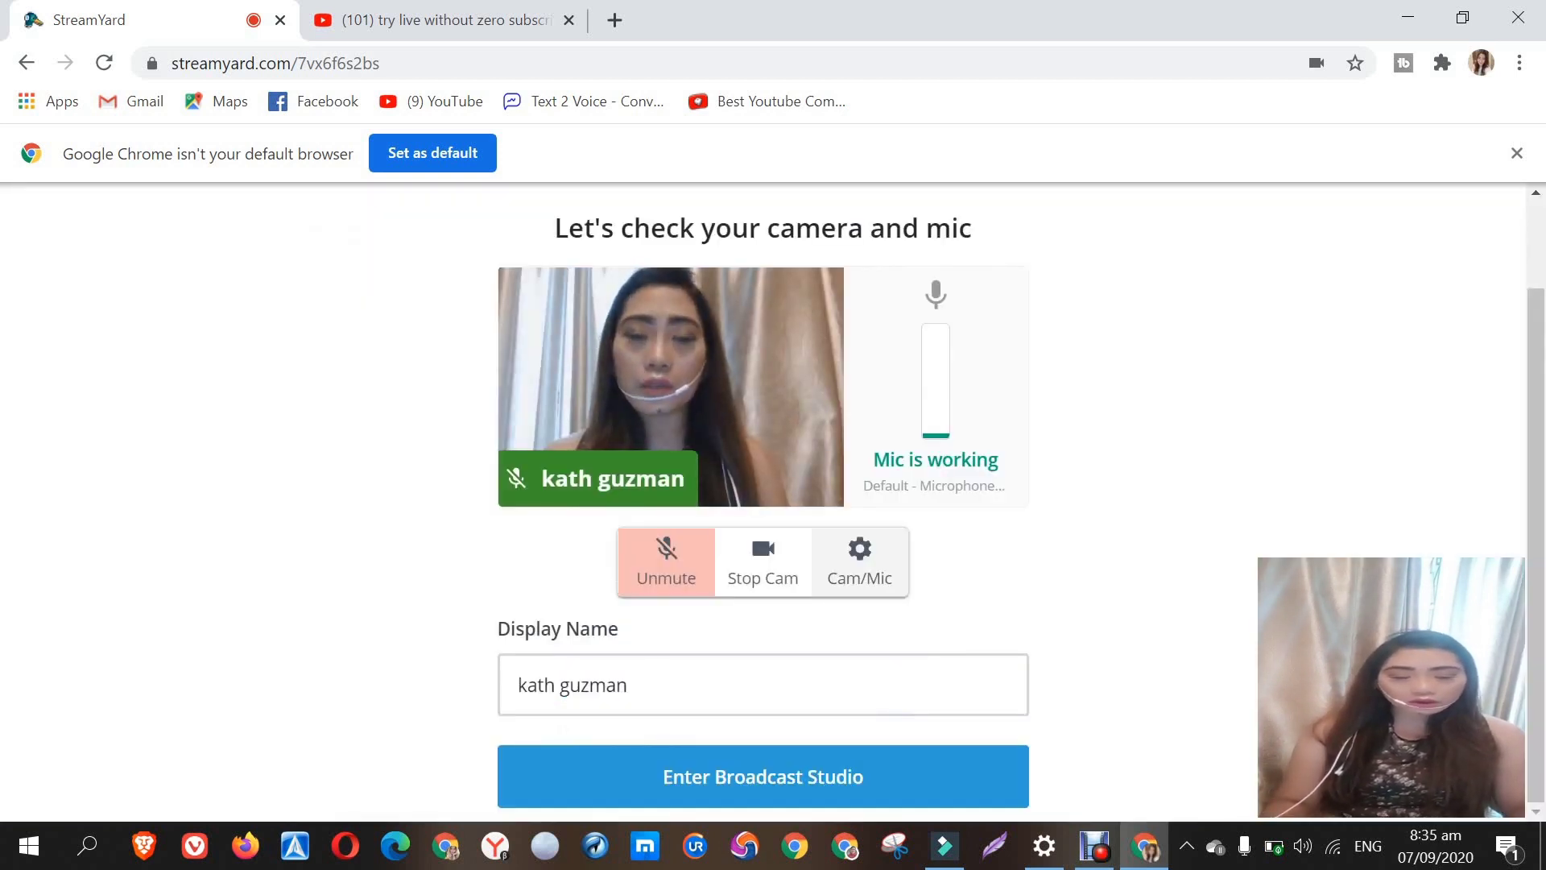
Step: Leave the microphone muted and turn off the camera for entering the broadcast
left_click(666, 561)
key("Return")
key("Tab")
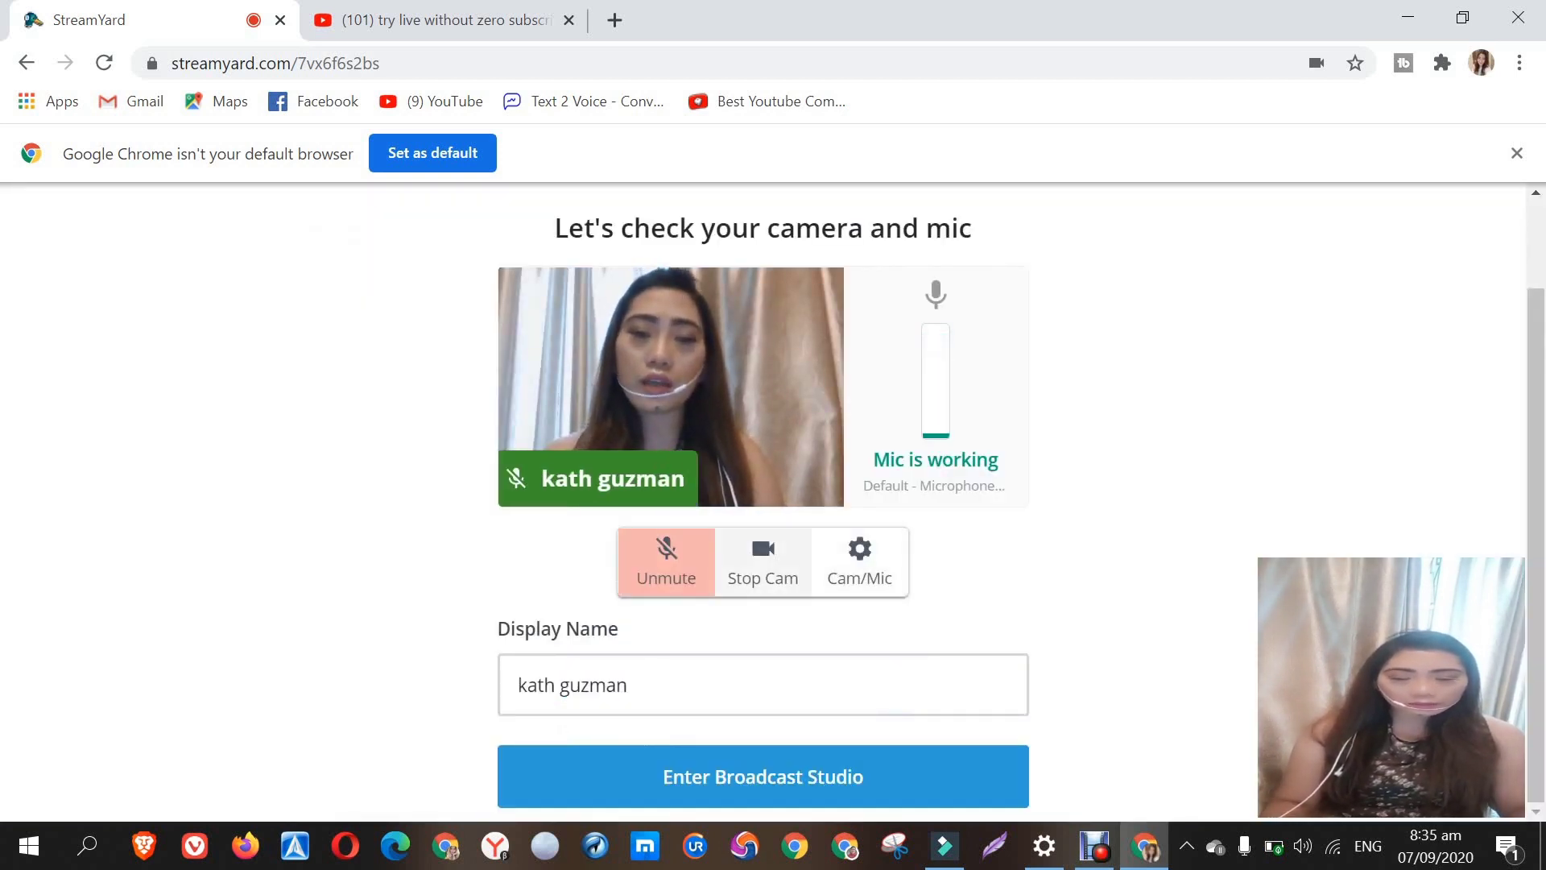
key("Return")
key("Tab")
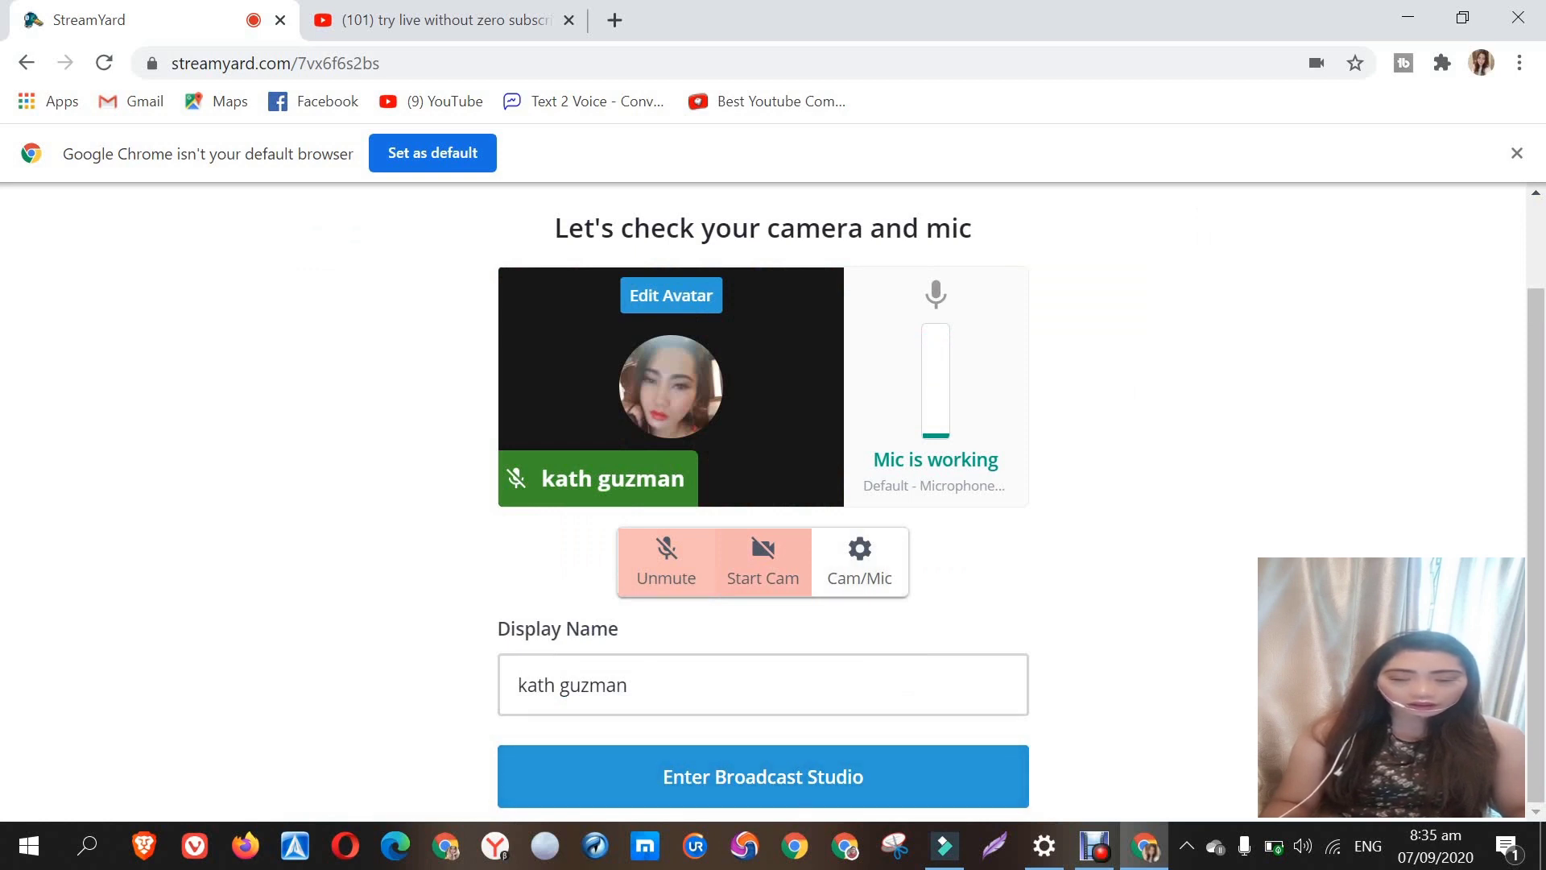
Step: Clear the display name, re-enter the host's full name, and enter the broadcast studio
key("Tab")
key("BackSpace")
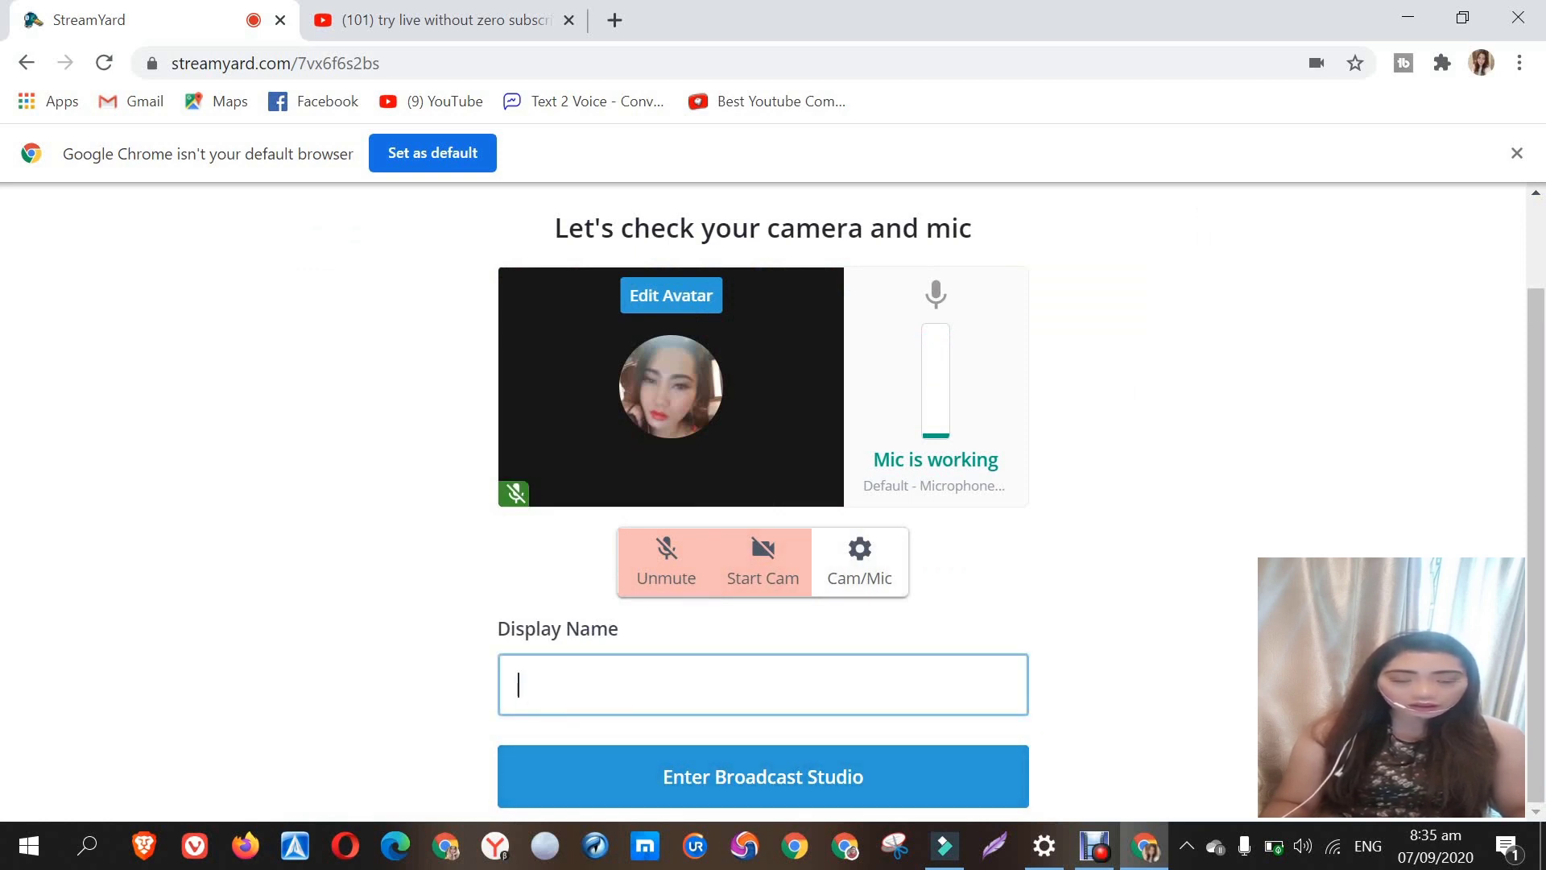
type("kath gu")
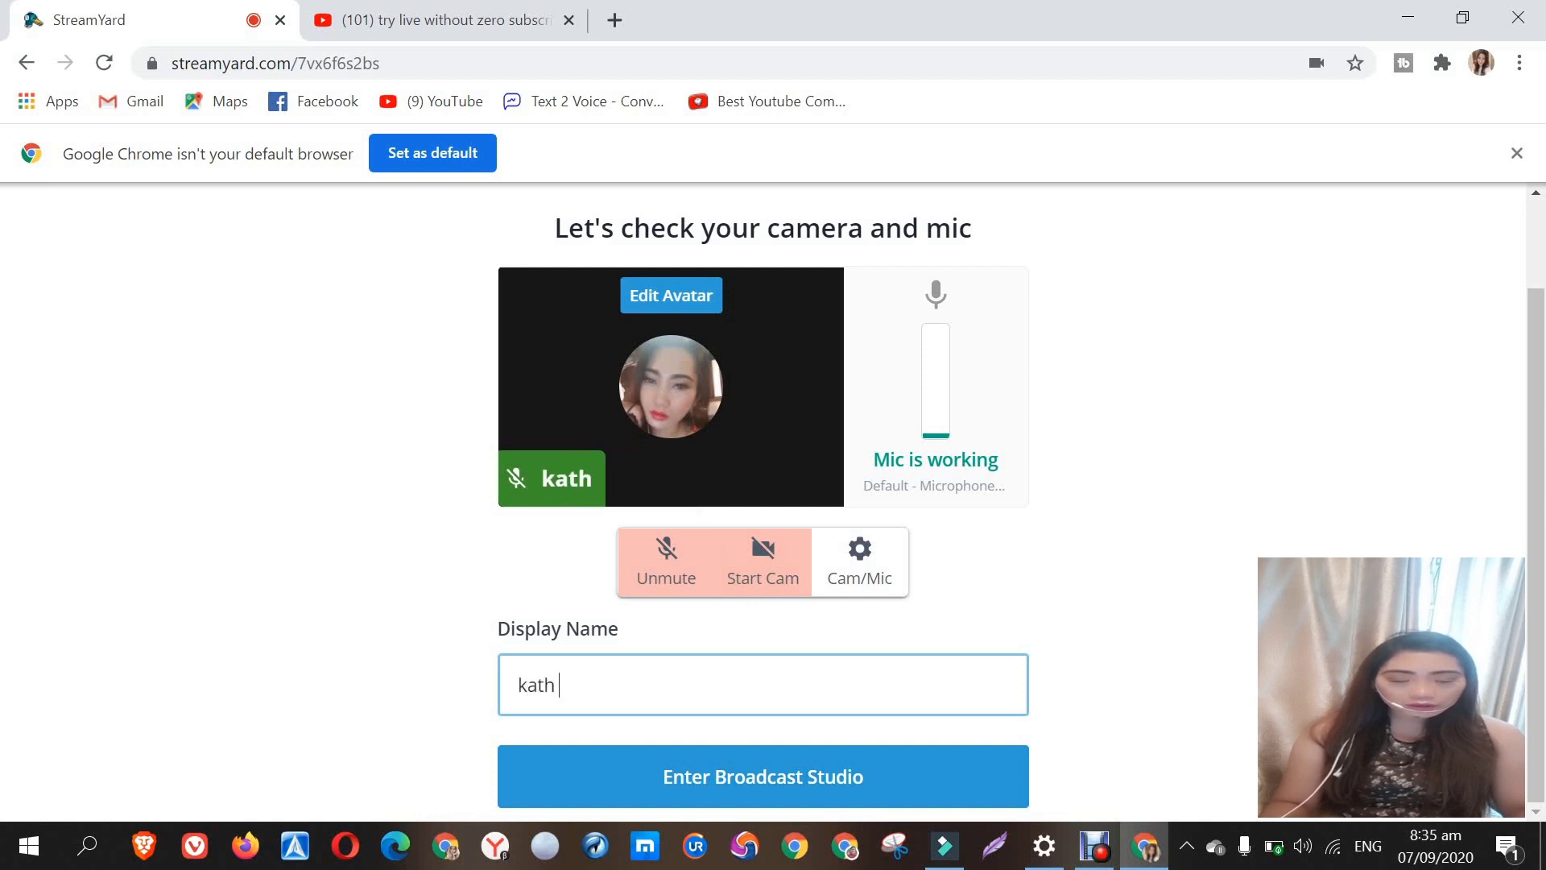
type("zman")
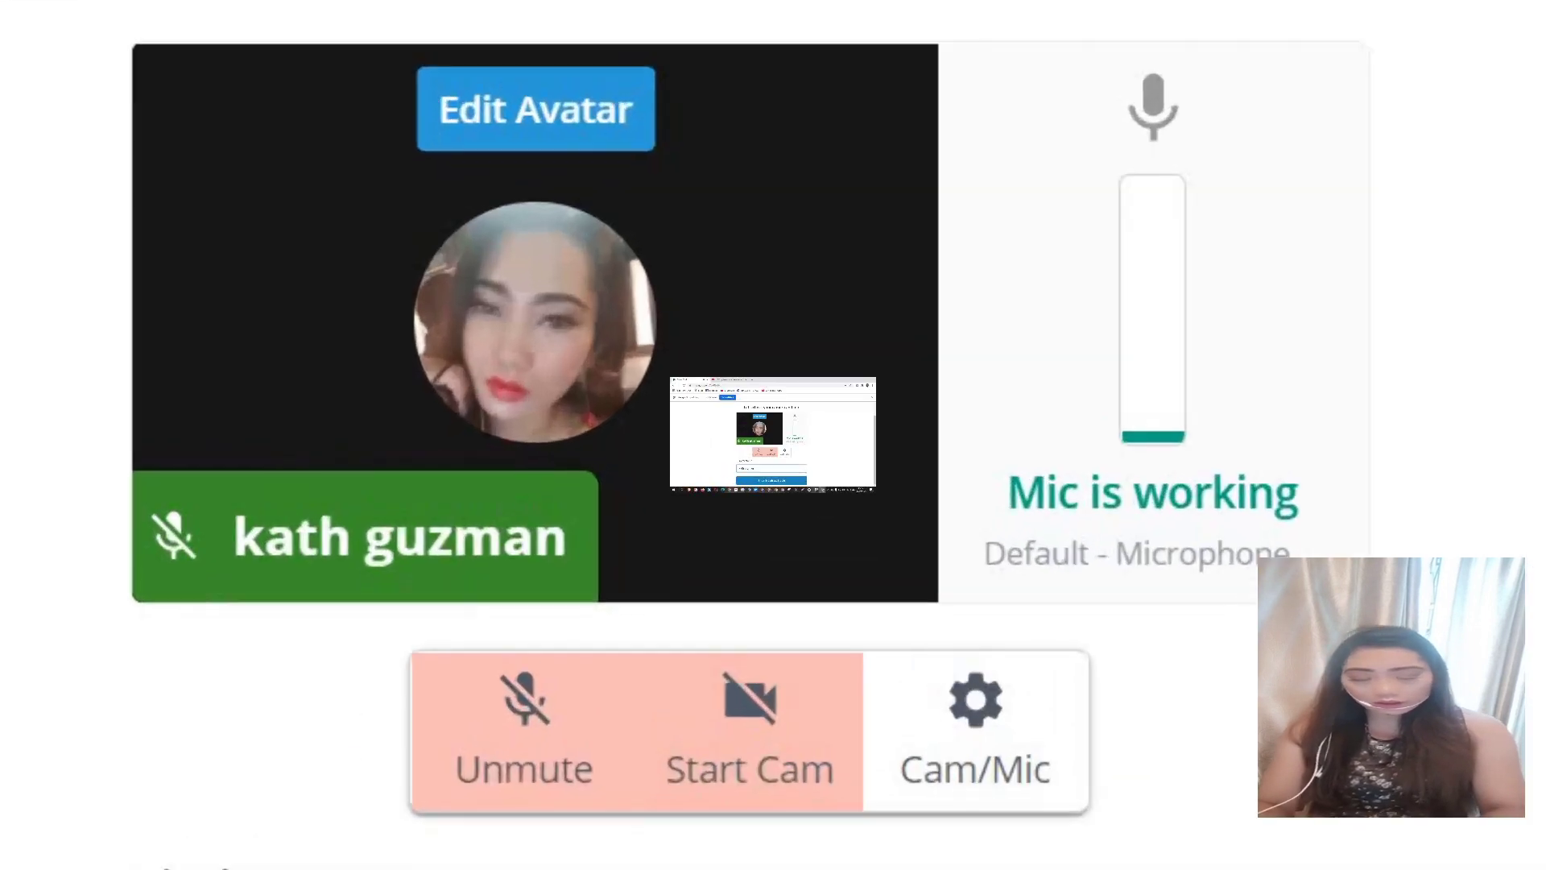
left_click(771, 480)
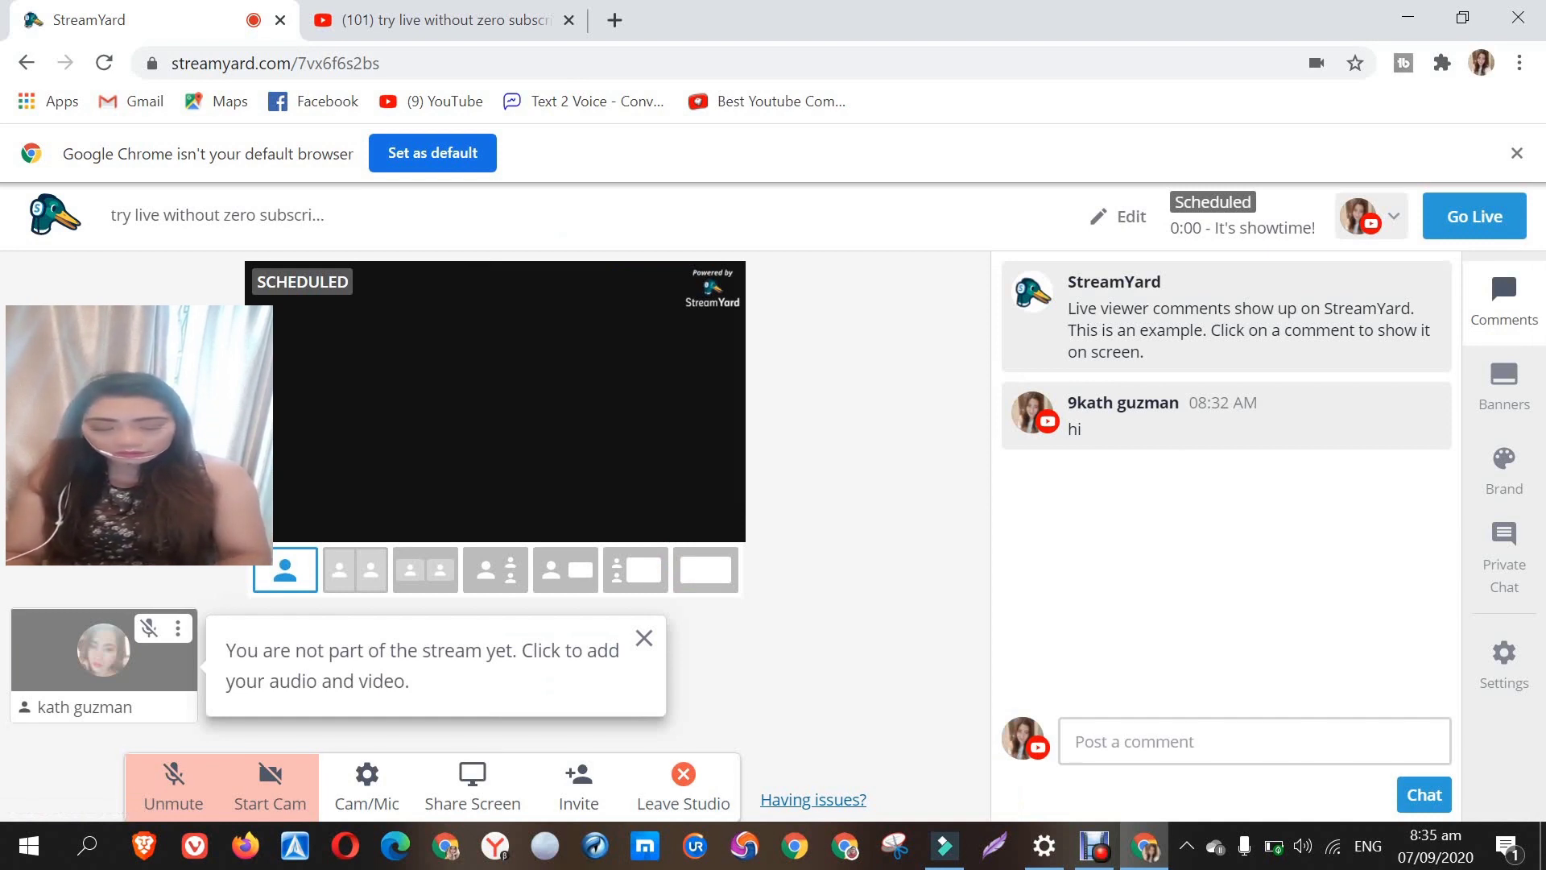
mouse_move(103, 665)
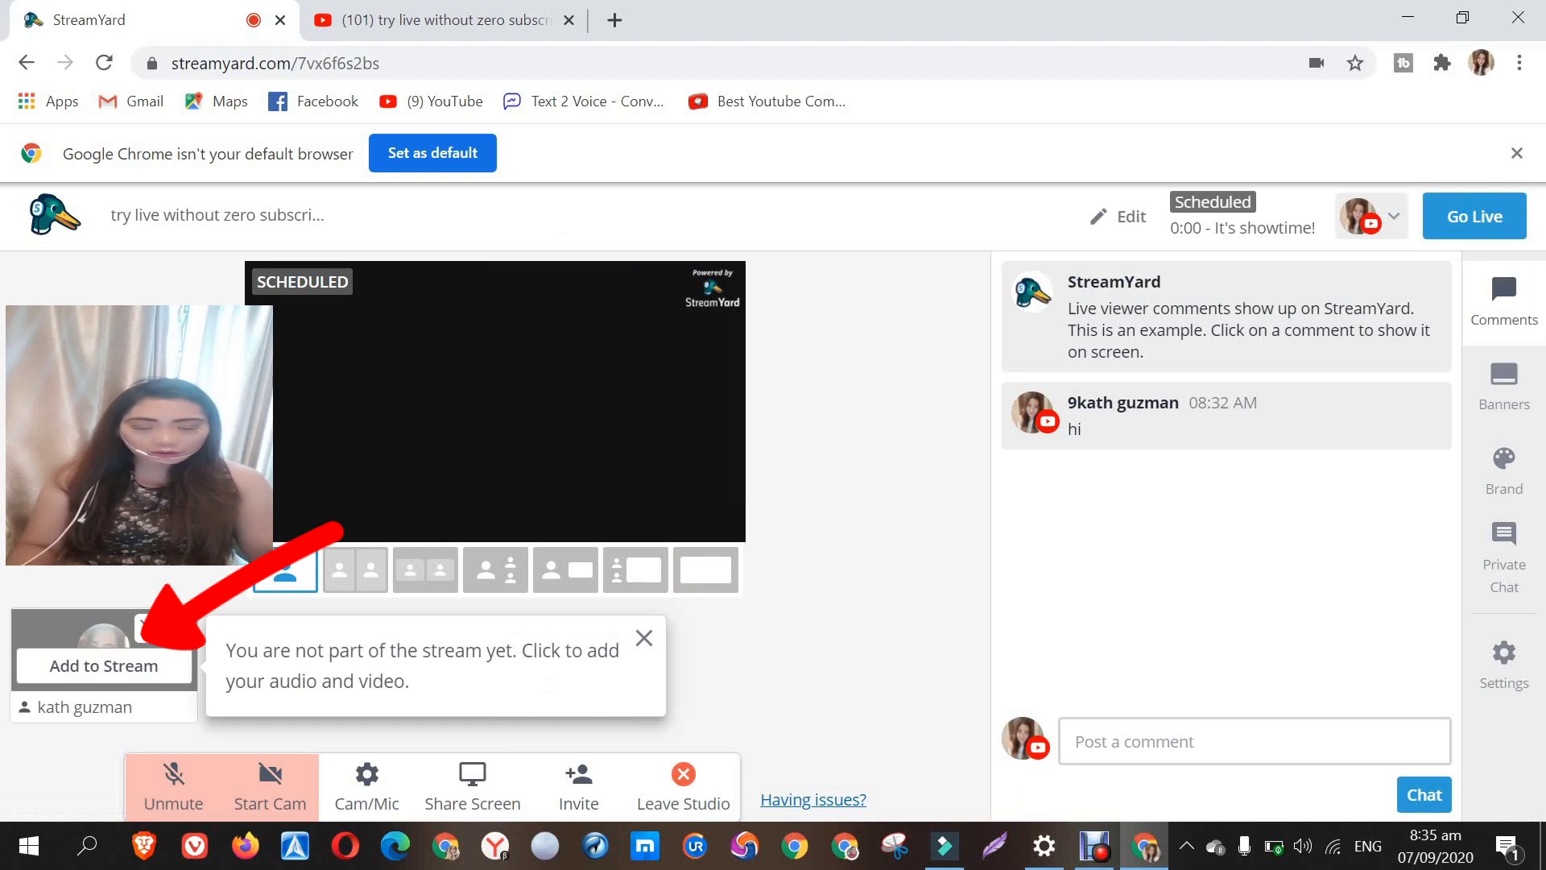
Step: Add the host to the stream and post the test comment "ghu" to the broadcast's comments
left_click(104, 665)
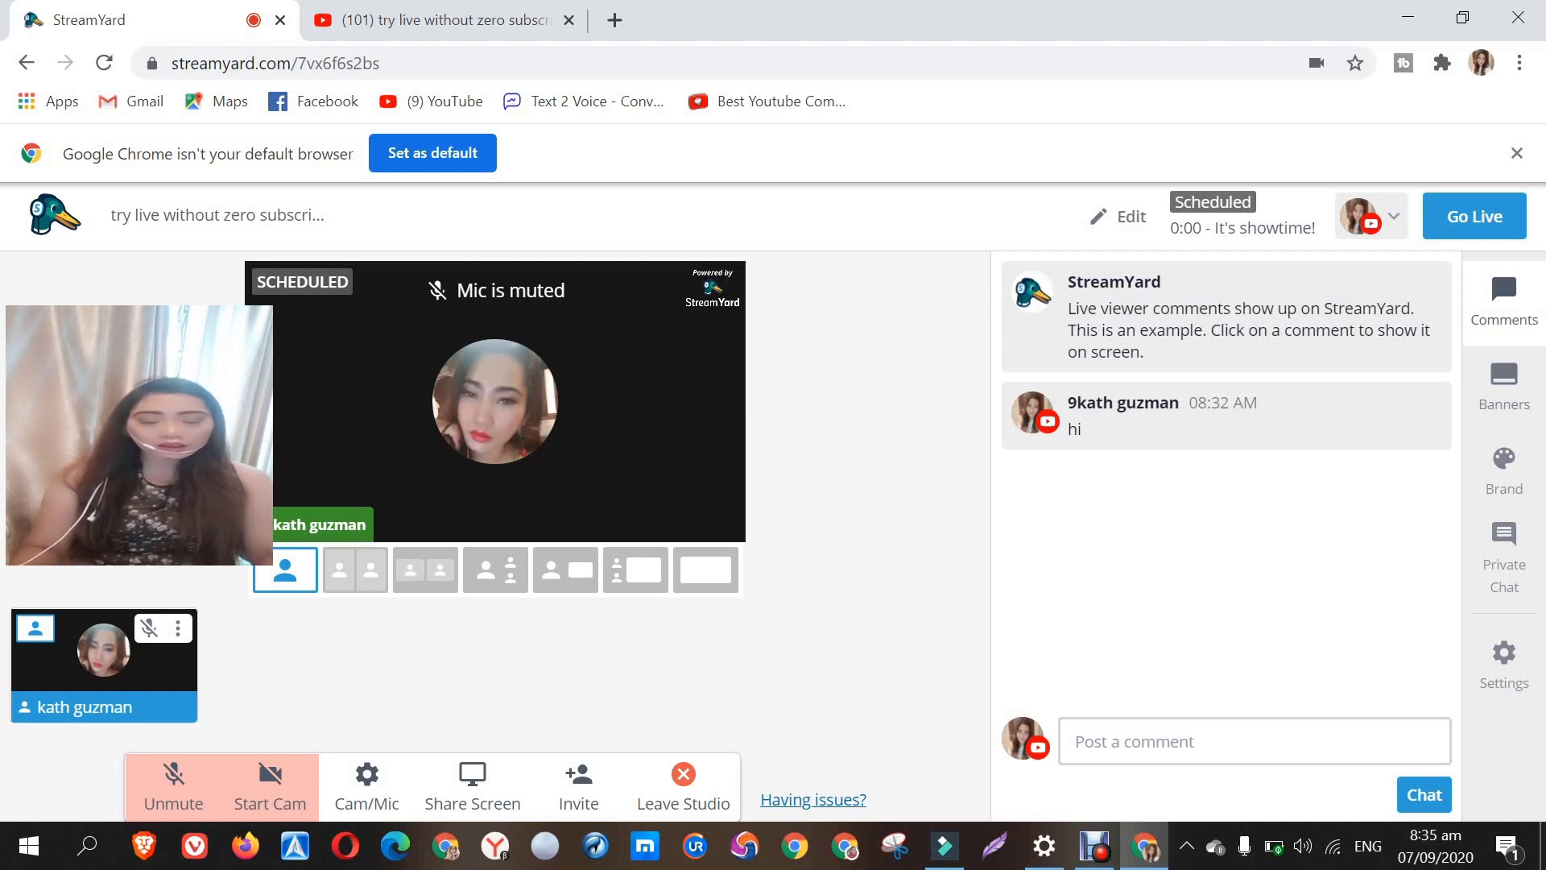
left_click(1504, 382)
left_click(1501, 262)
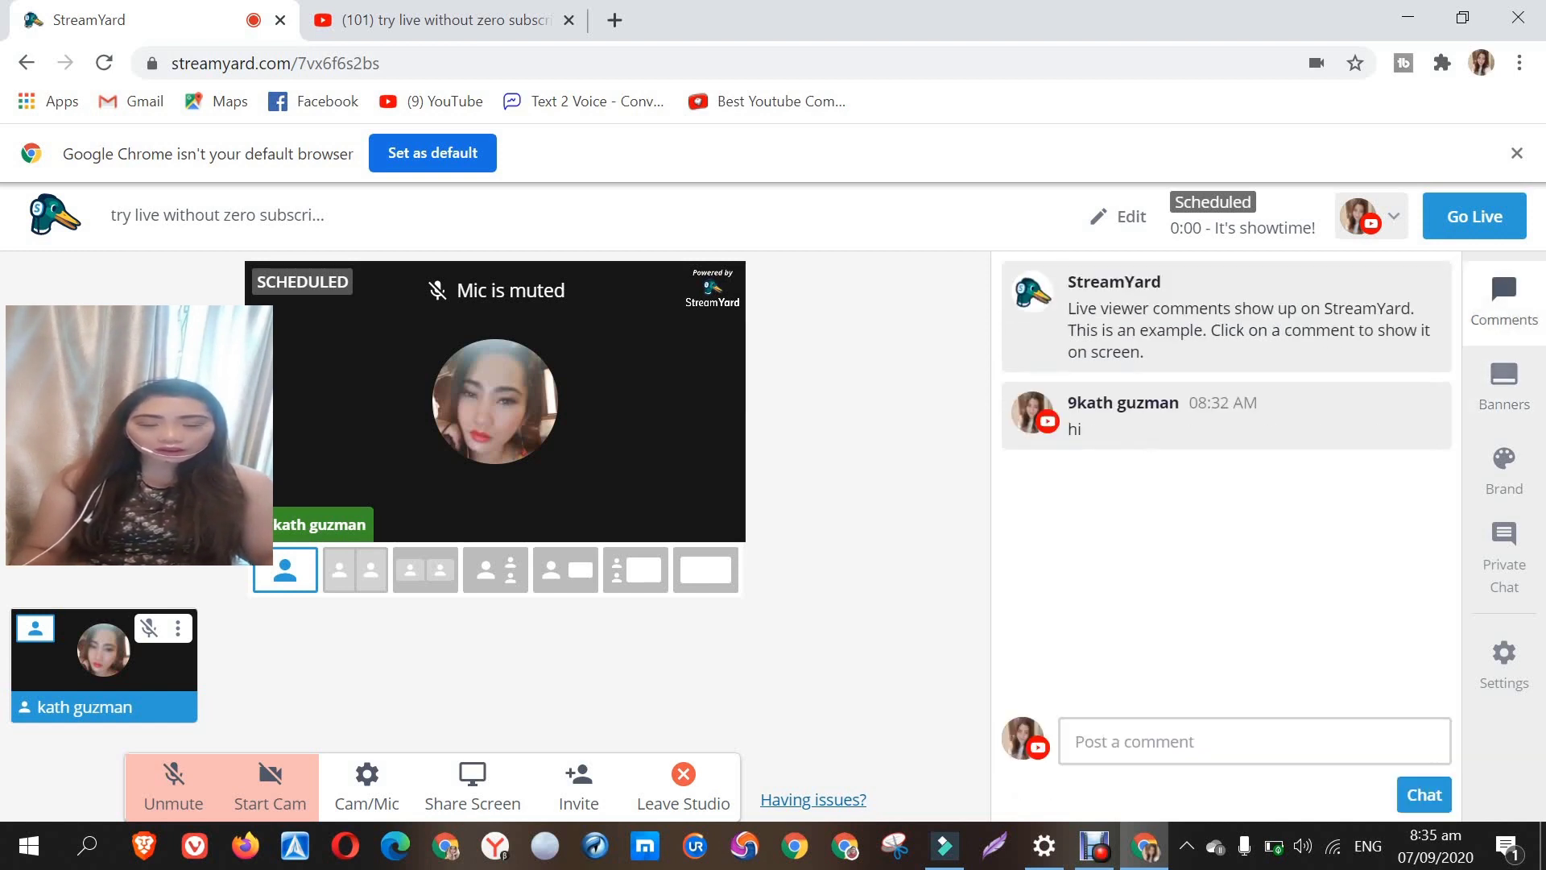
left_click(1076, 741)
type("ghu")
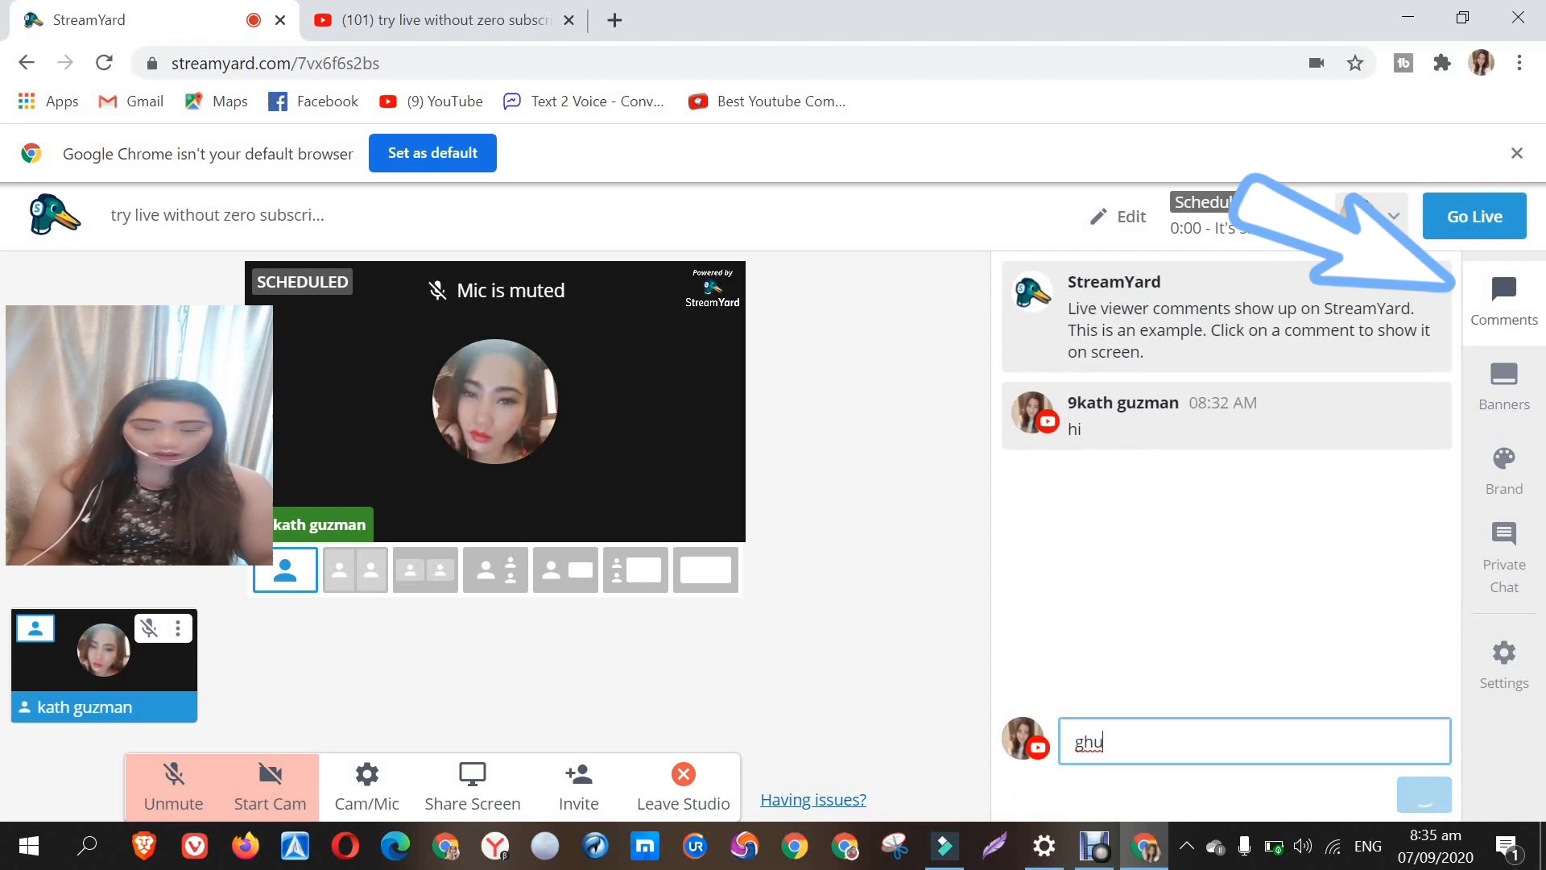
key("Return")
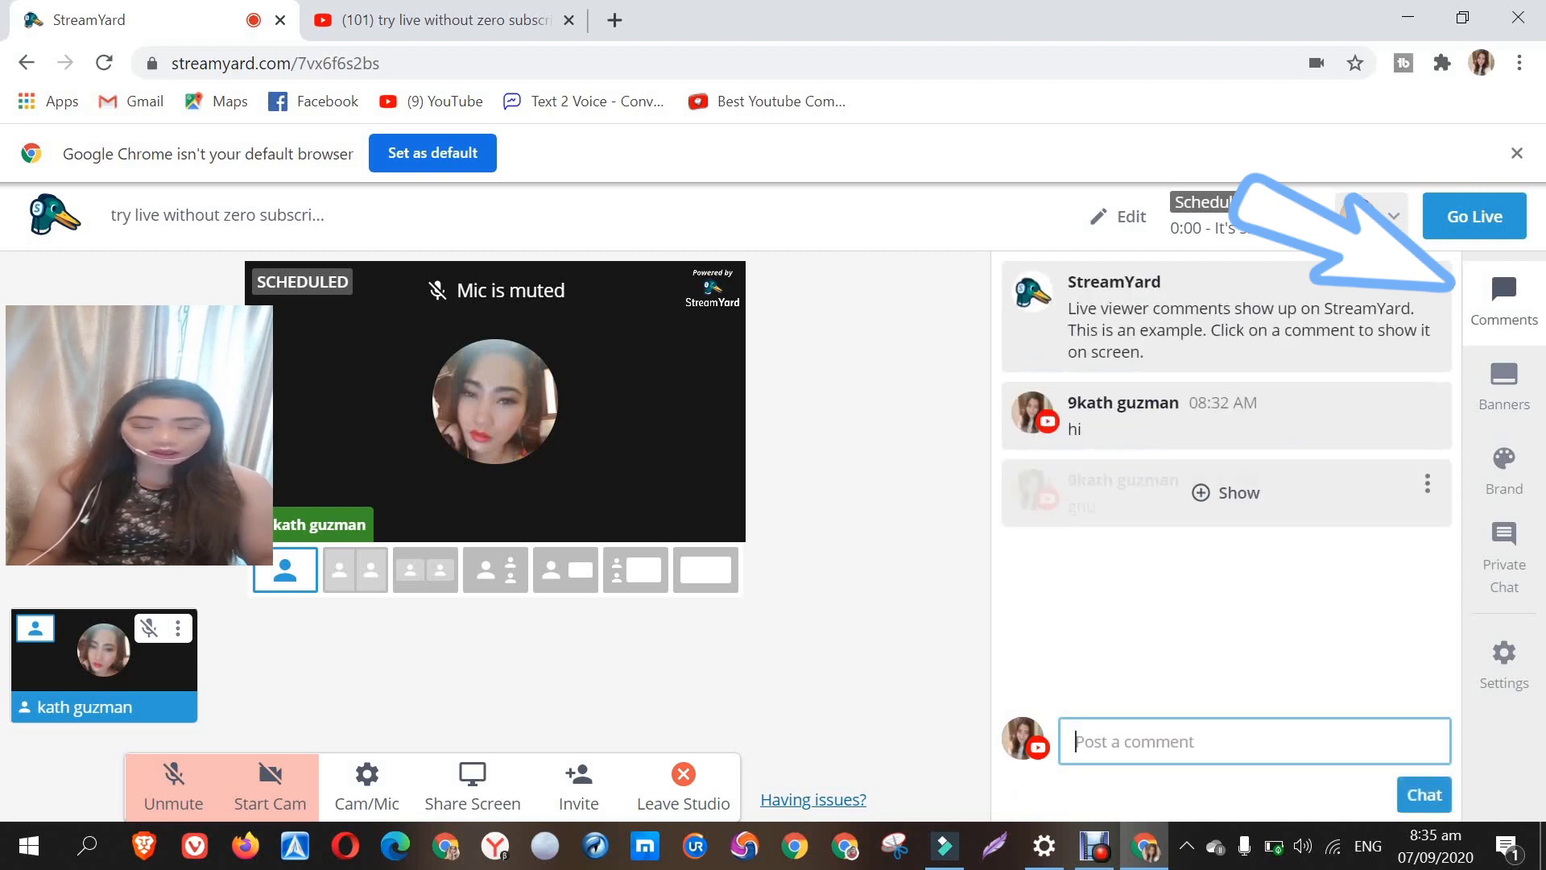
Step: Create the scrolling ticker banner "please like our ls thank you" and show it on the stream together with the host-name banner
left_click(1504, 379)
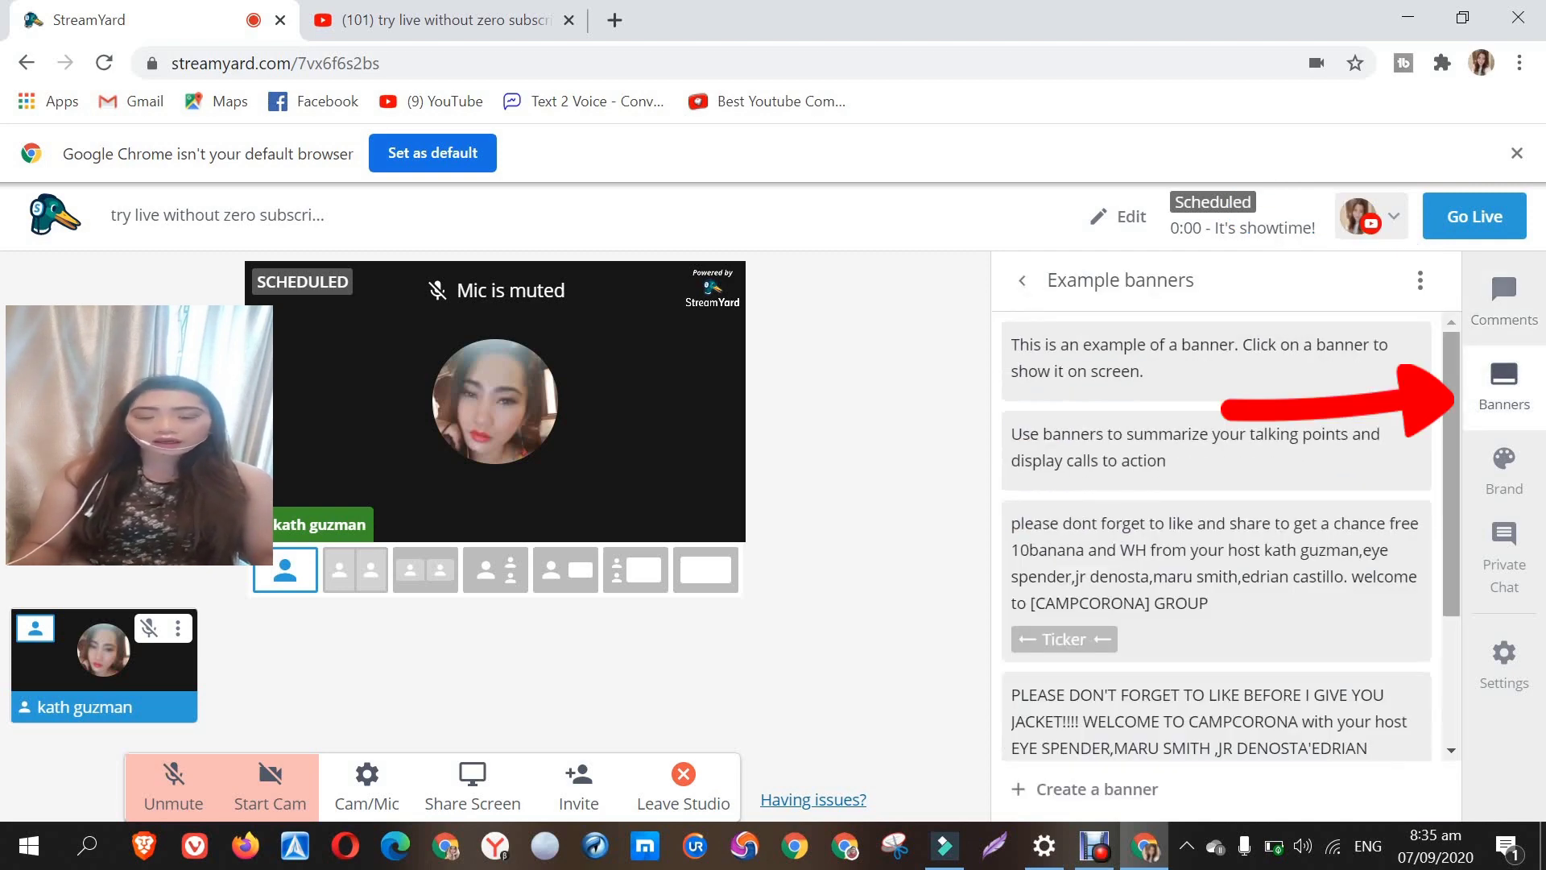
scroll(1216, 424, "down", 1)
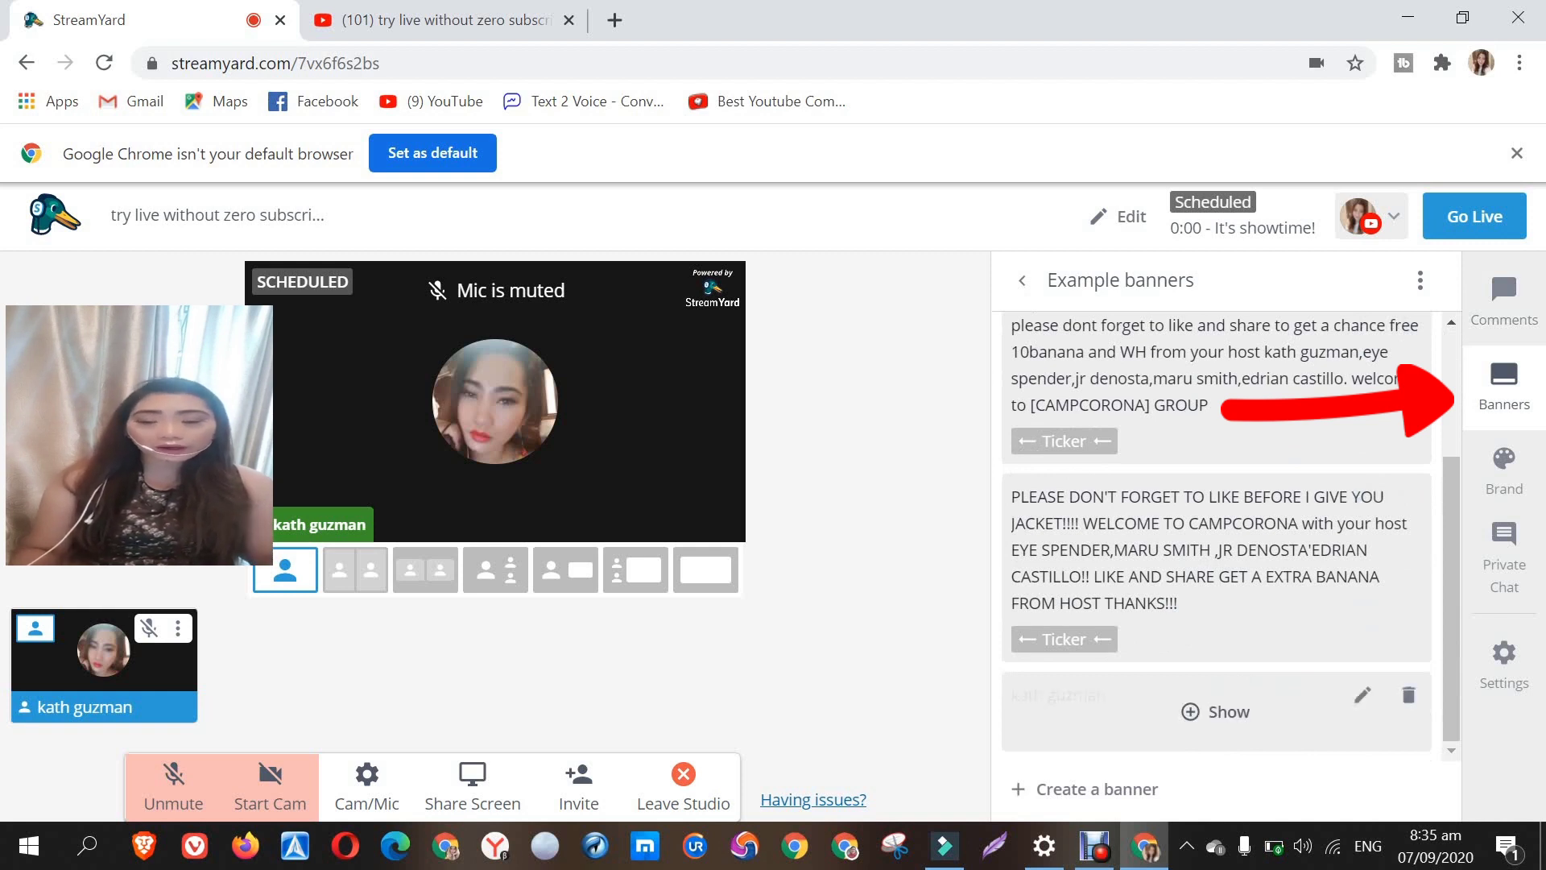
left_click(1085, 789)
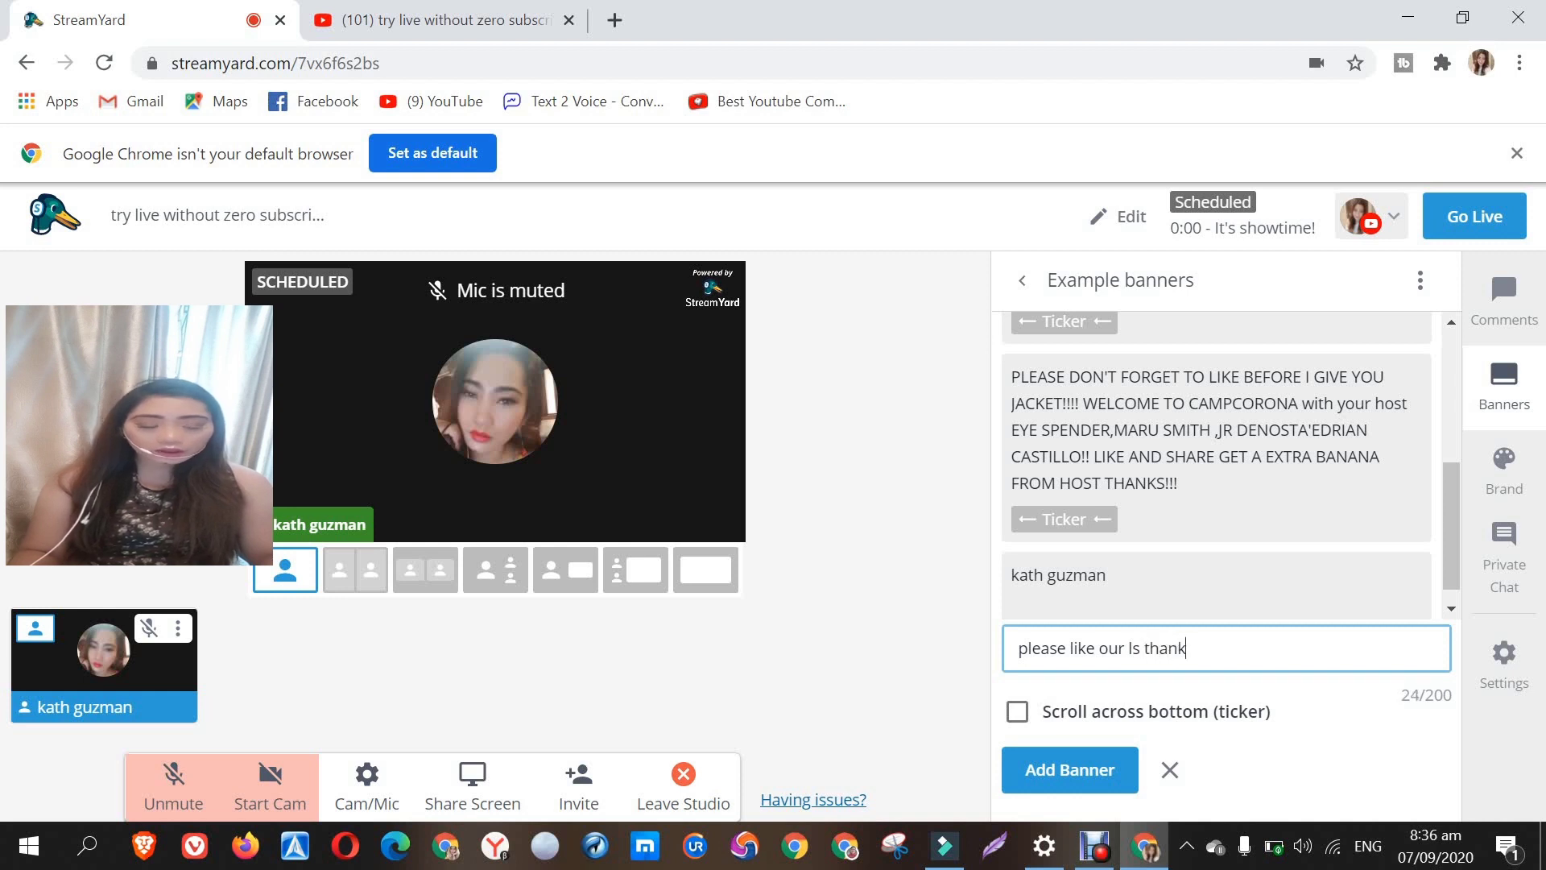
type("u")
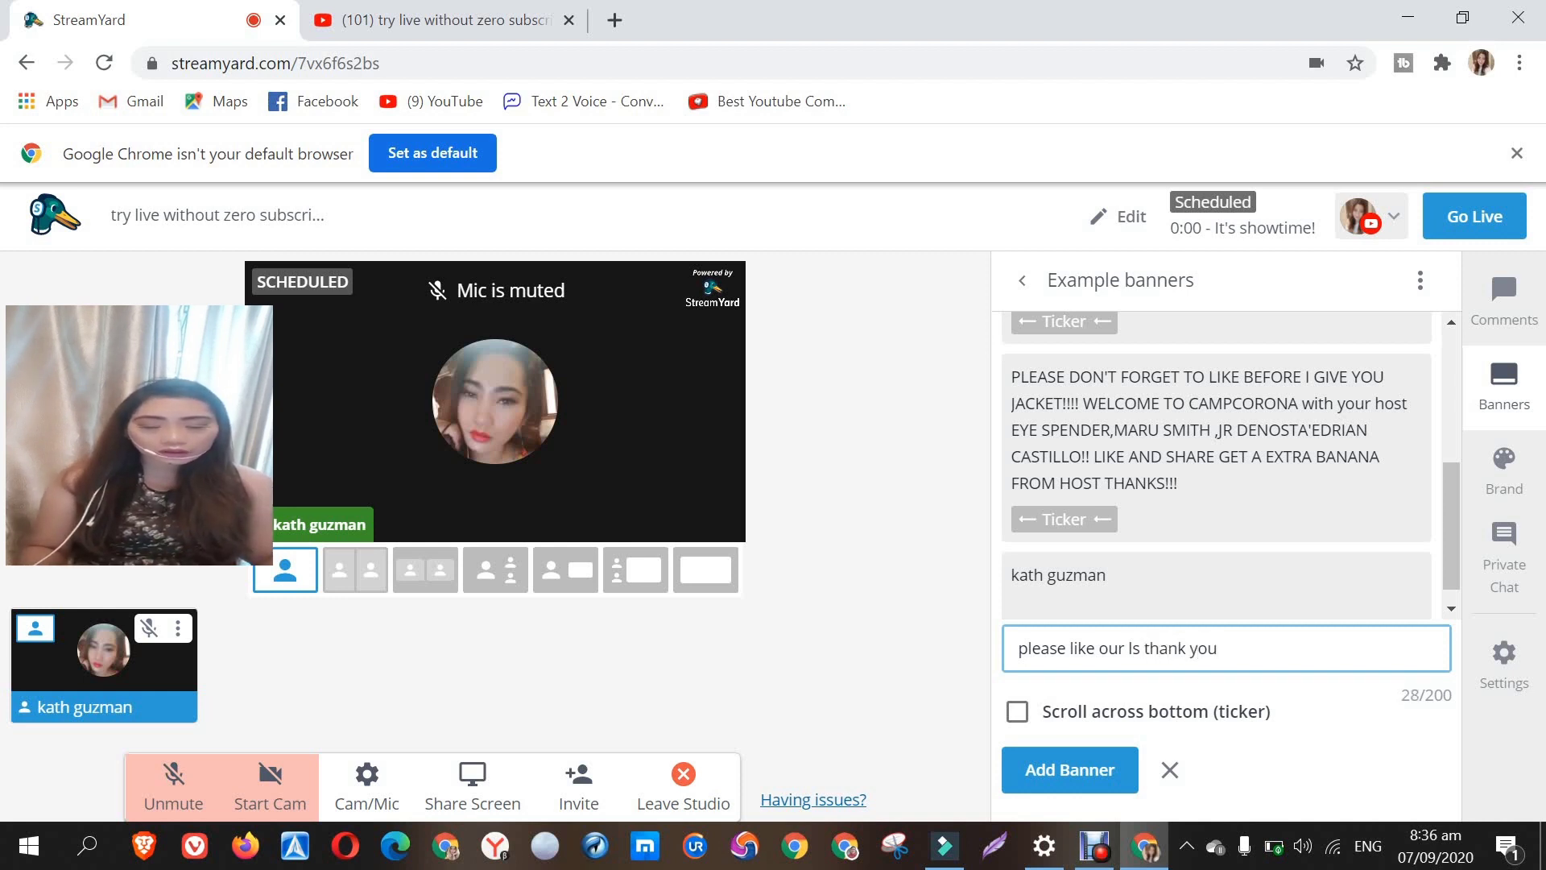
key("Tab")
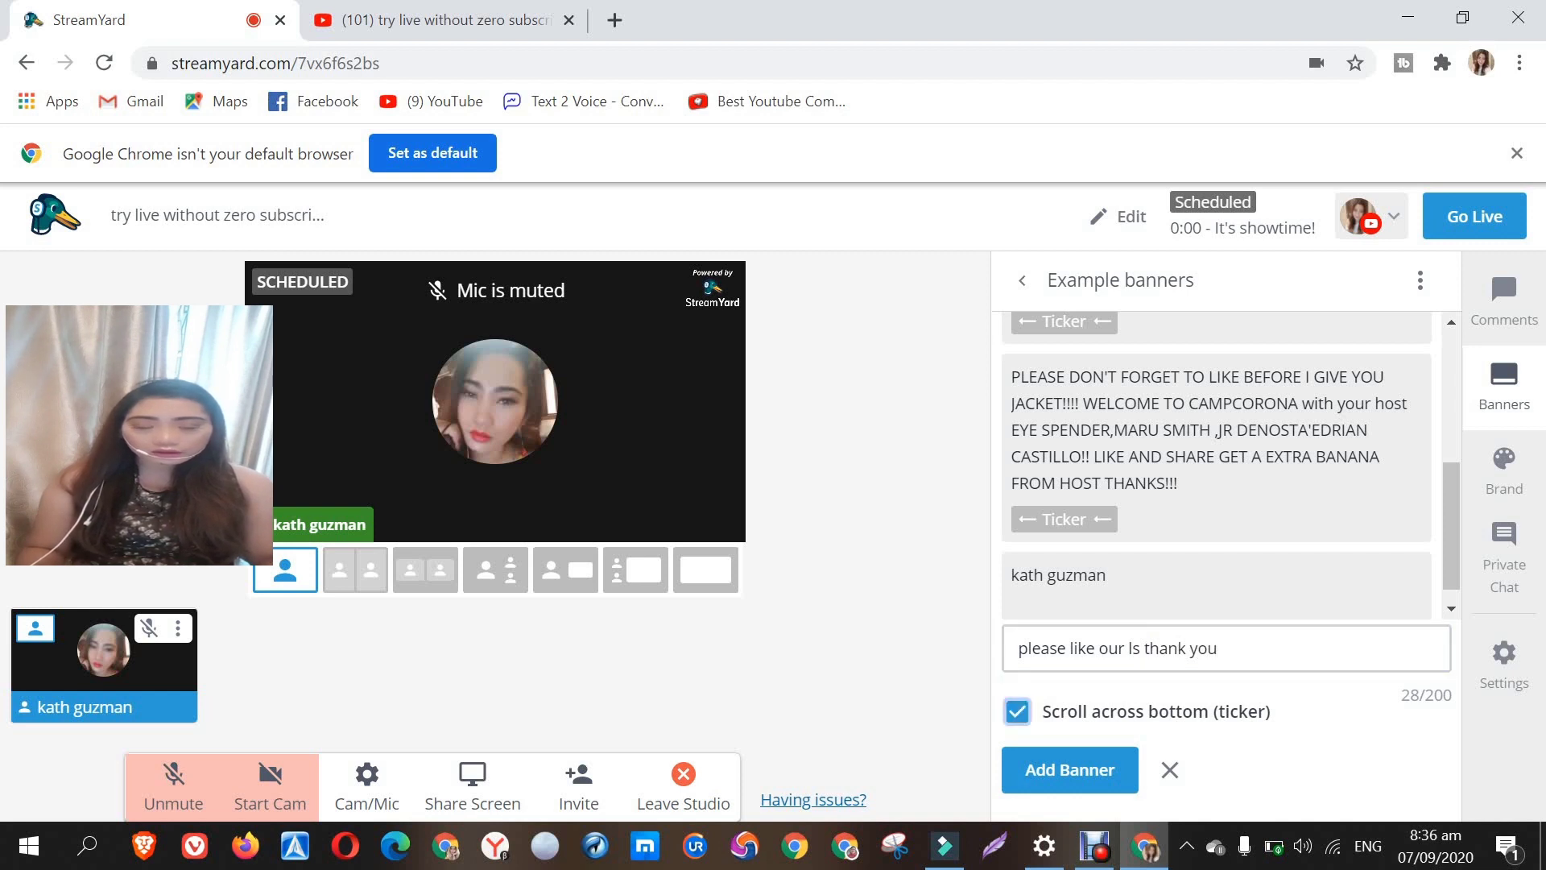
key("Tab")
key("Return")
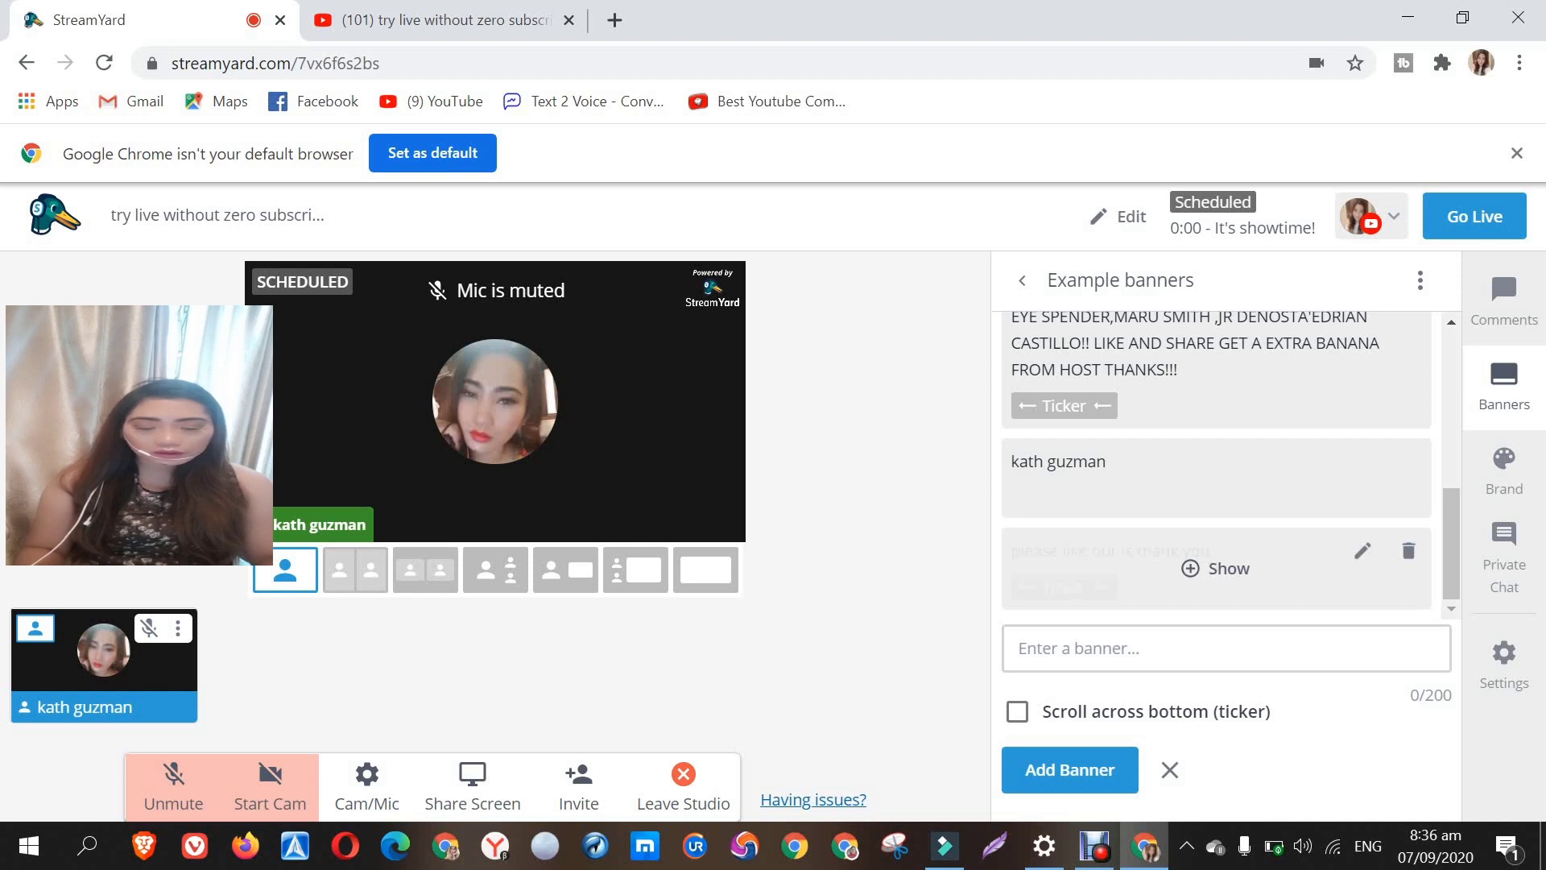
left_click(1215, 567)
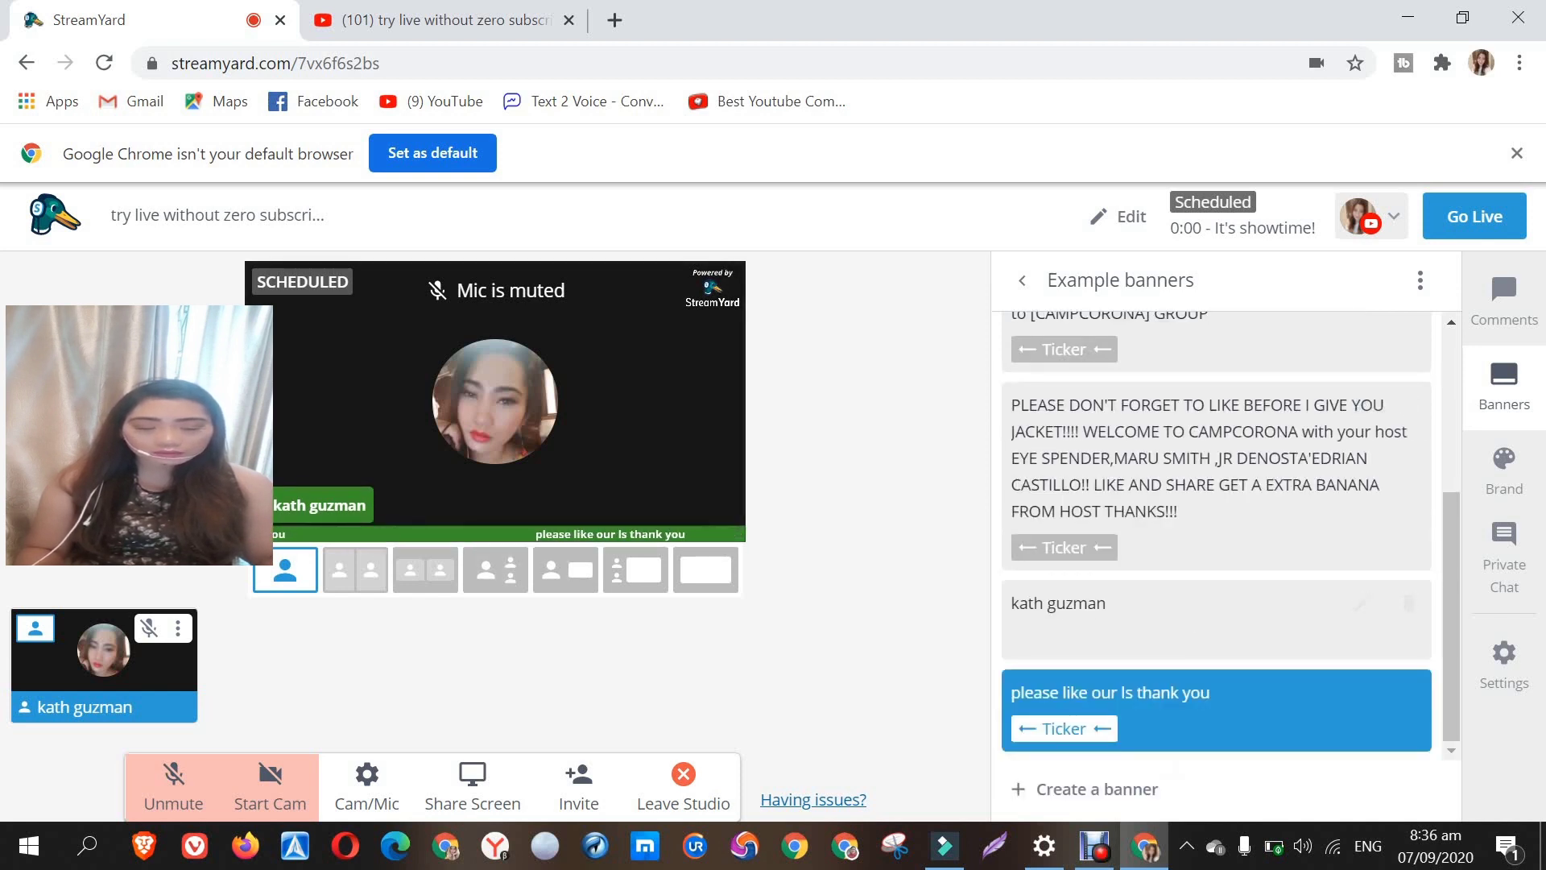
left_click(1215, 615)
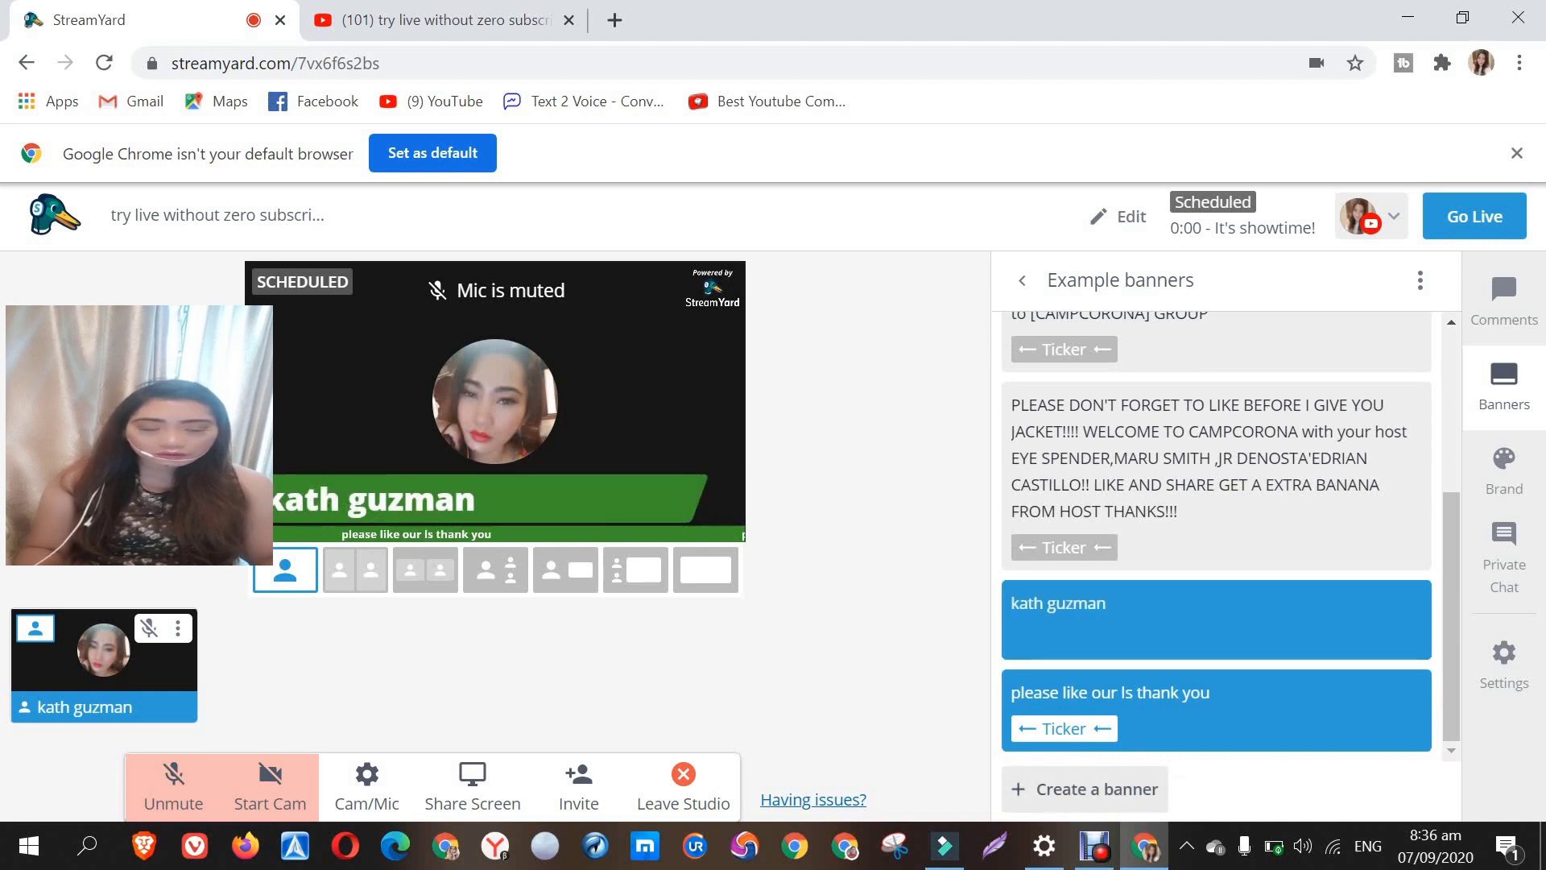
Step: Create a non-scrolling banner reading "hello everyone" and show it on the stream
left_click(1087, 789)
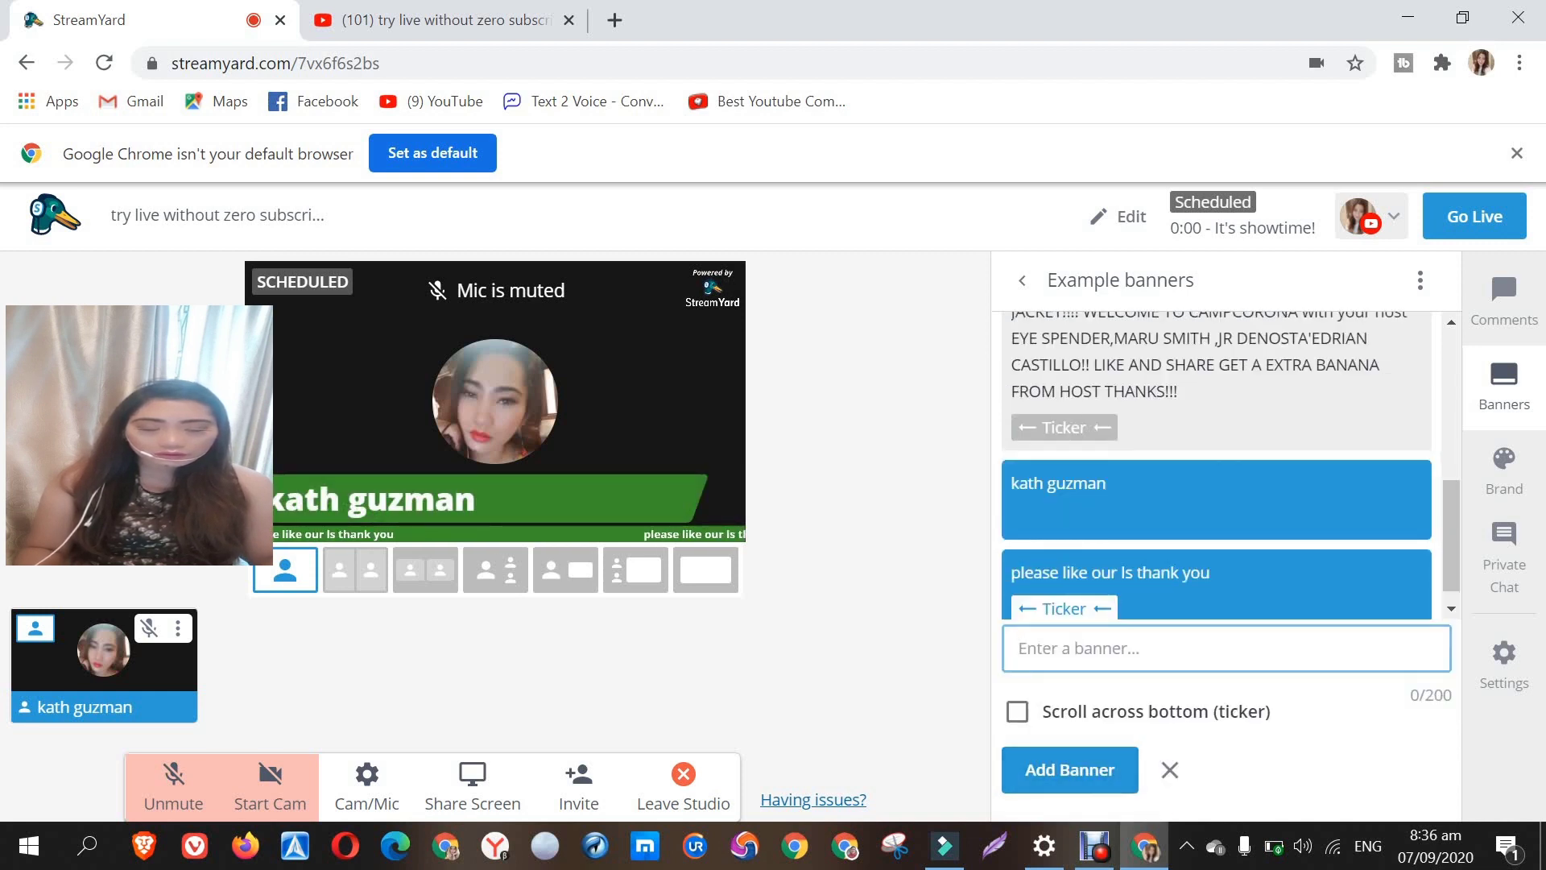
type("hell")
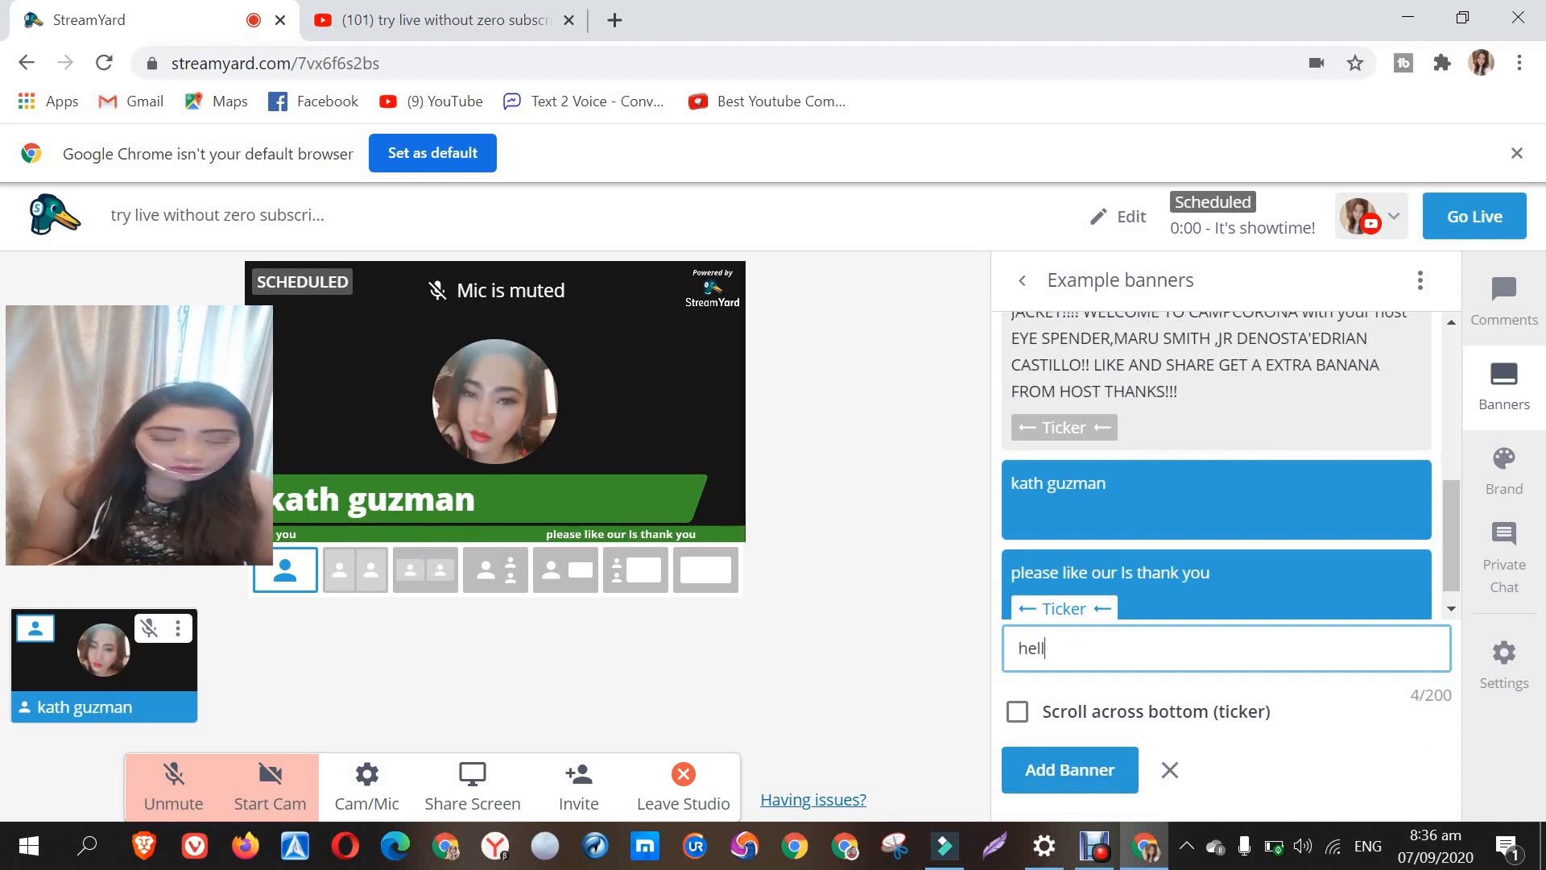
type("o every")
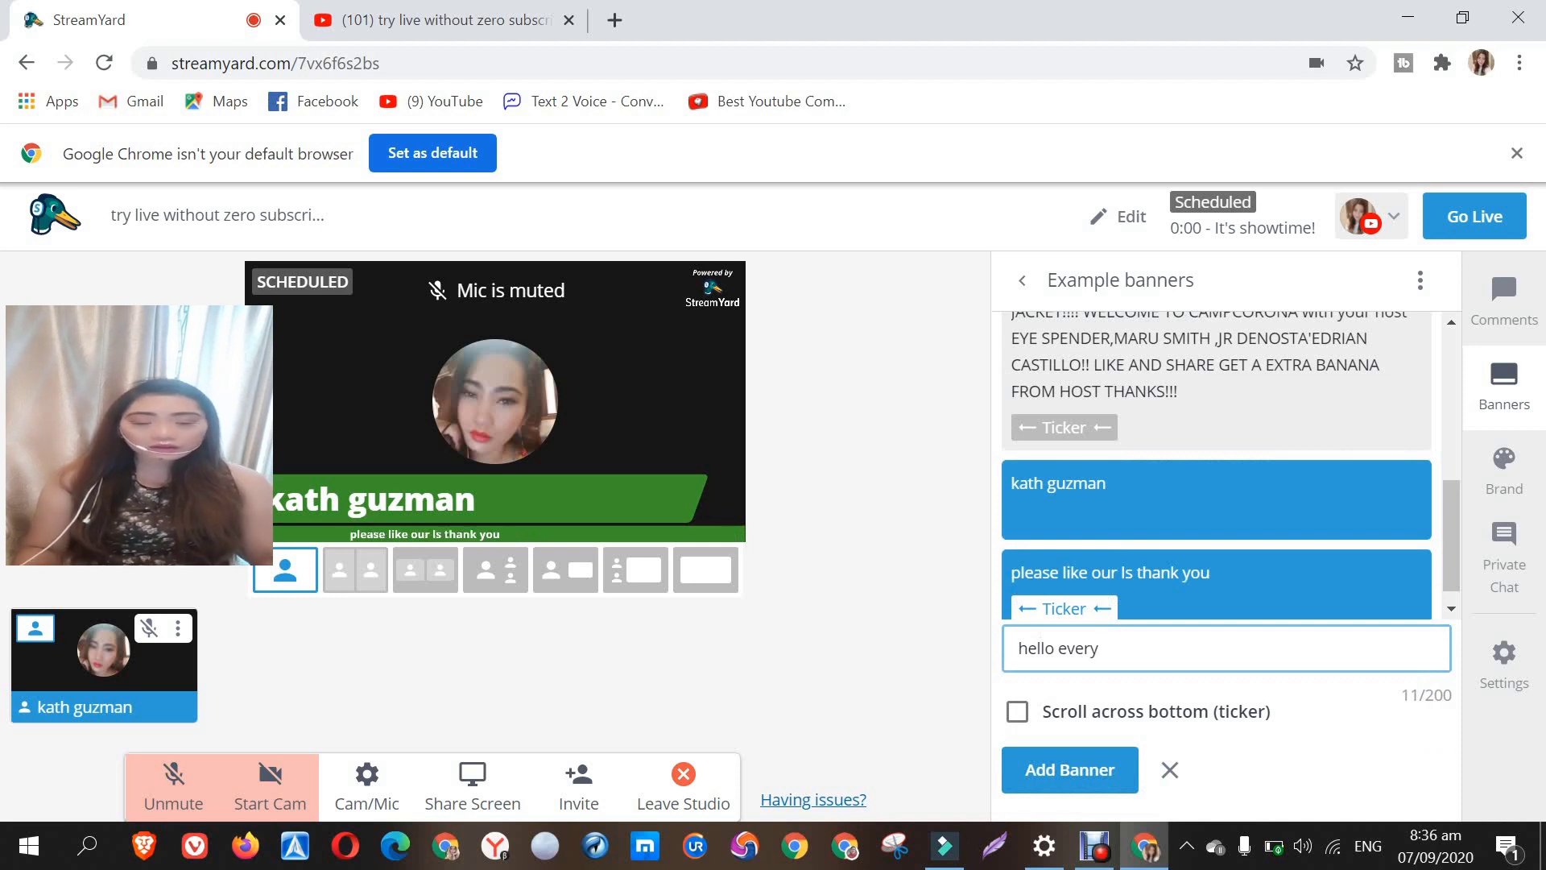
type("one")
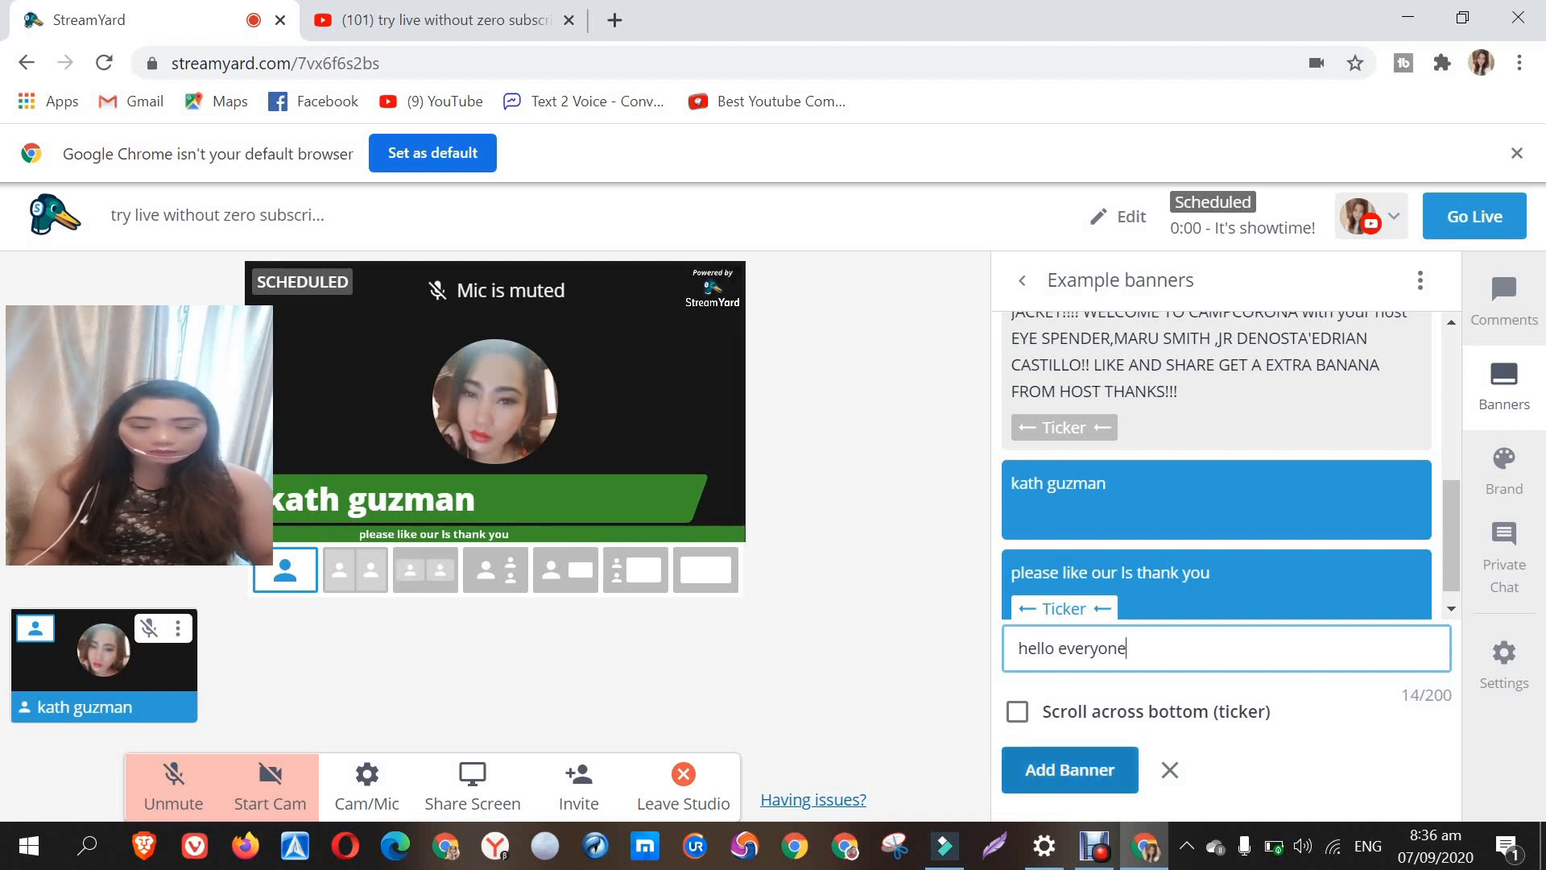
left_click(1069, 769)
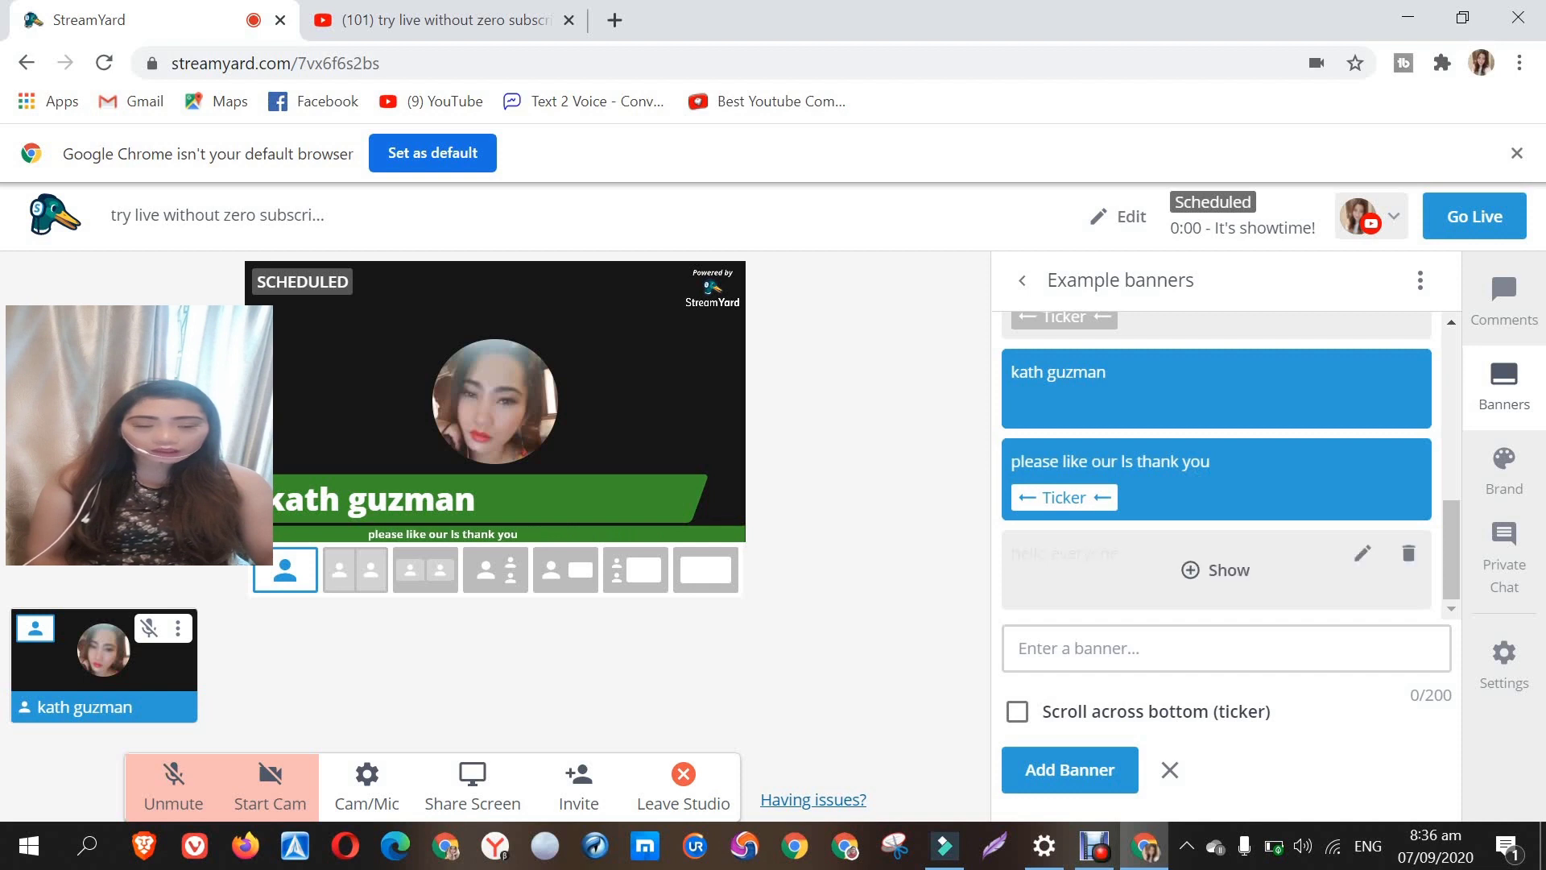
left_click(1216, 570)
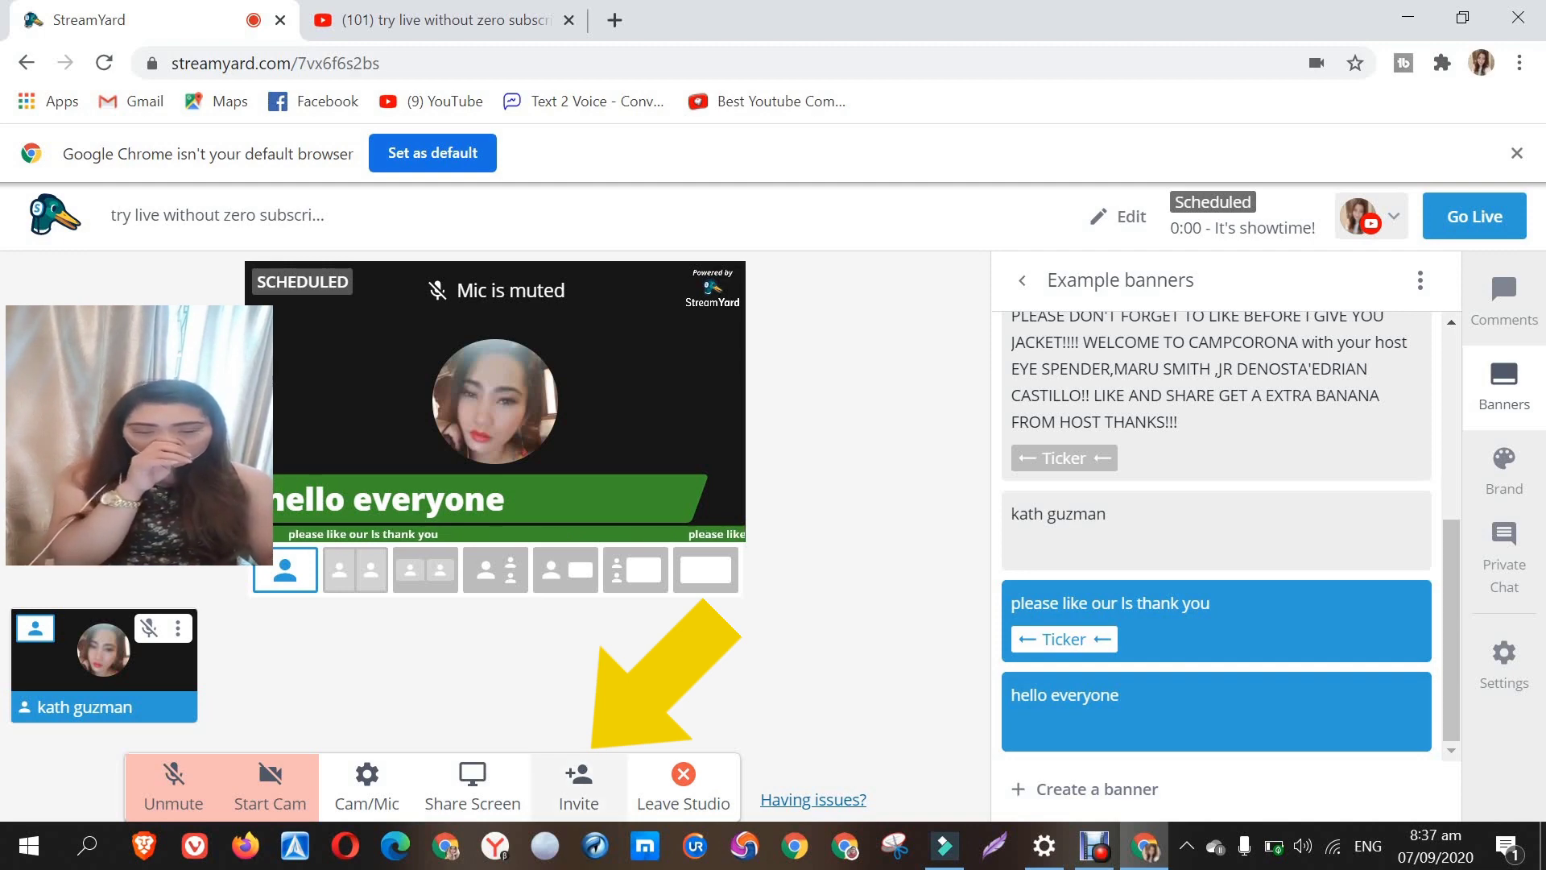
Step: Copy the guest invite link for the broadcast studio and close the invitation dialog
left_click(579, 785)
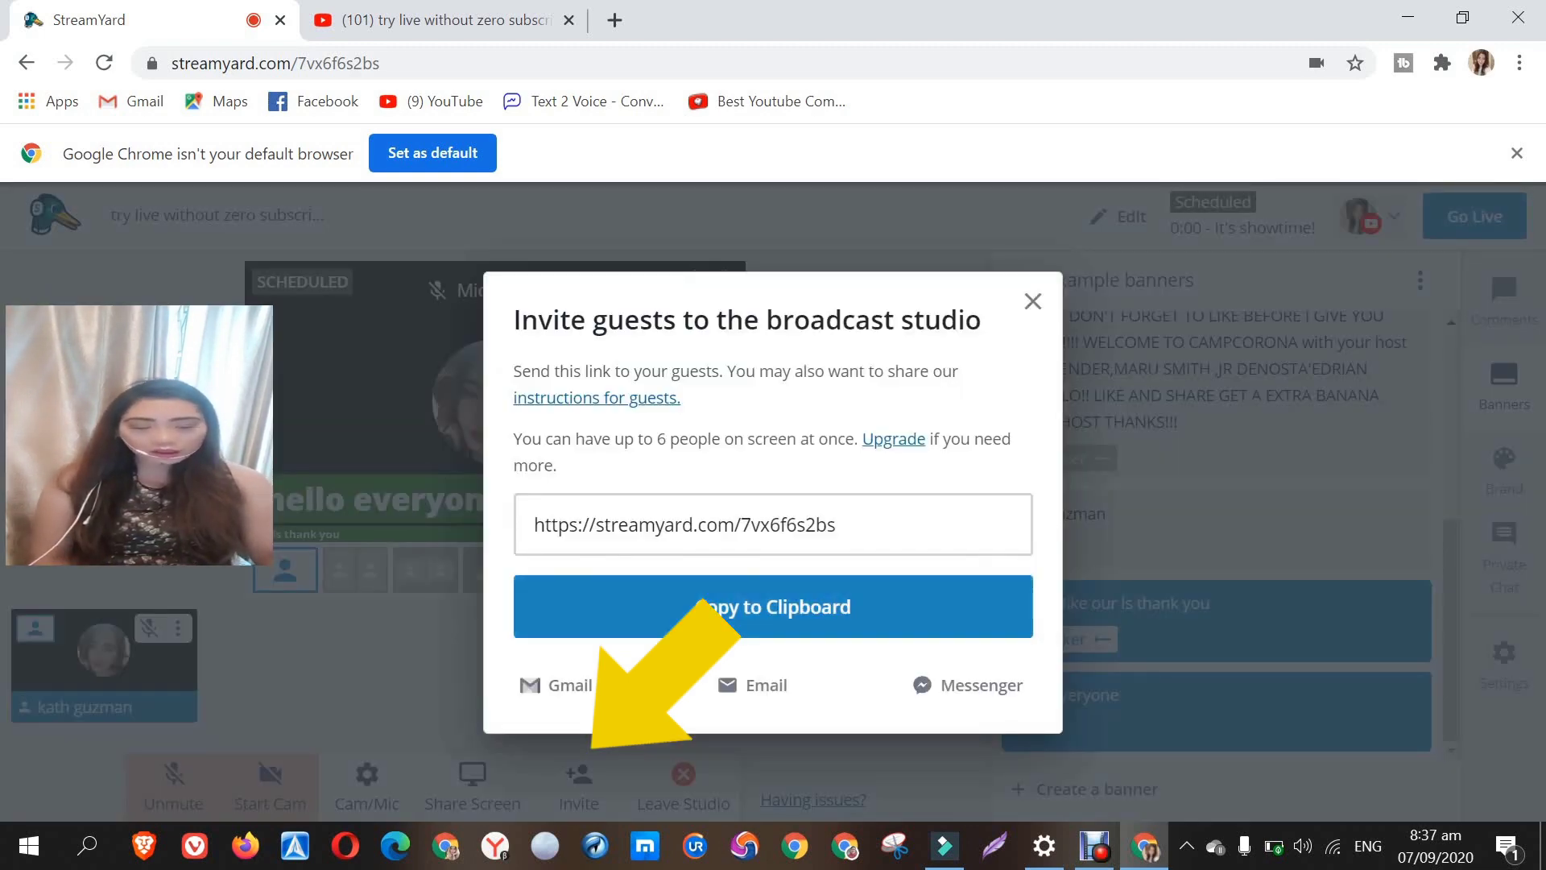
left_click(772, 606)
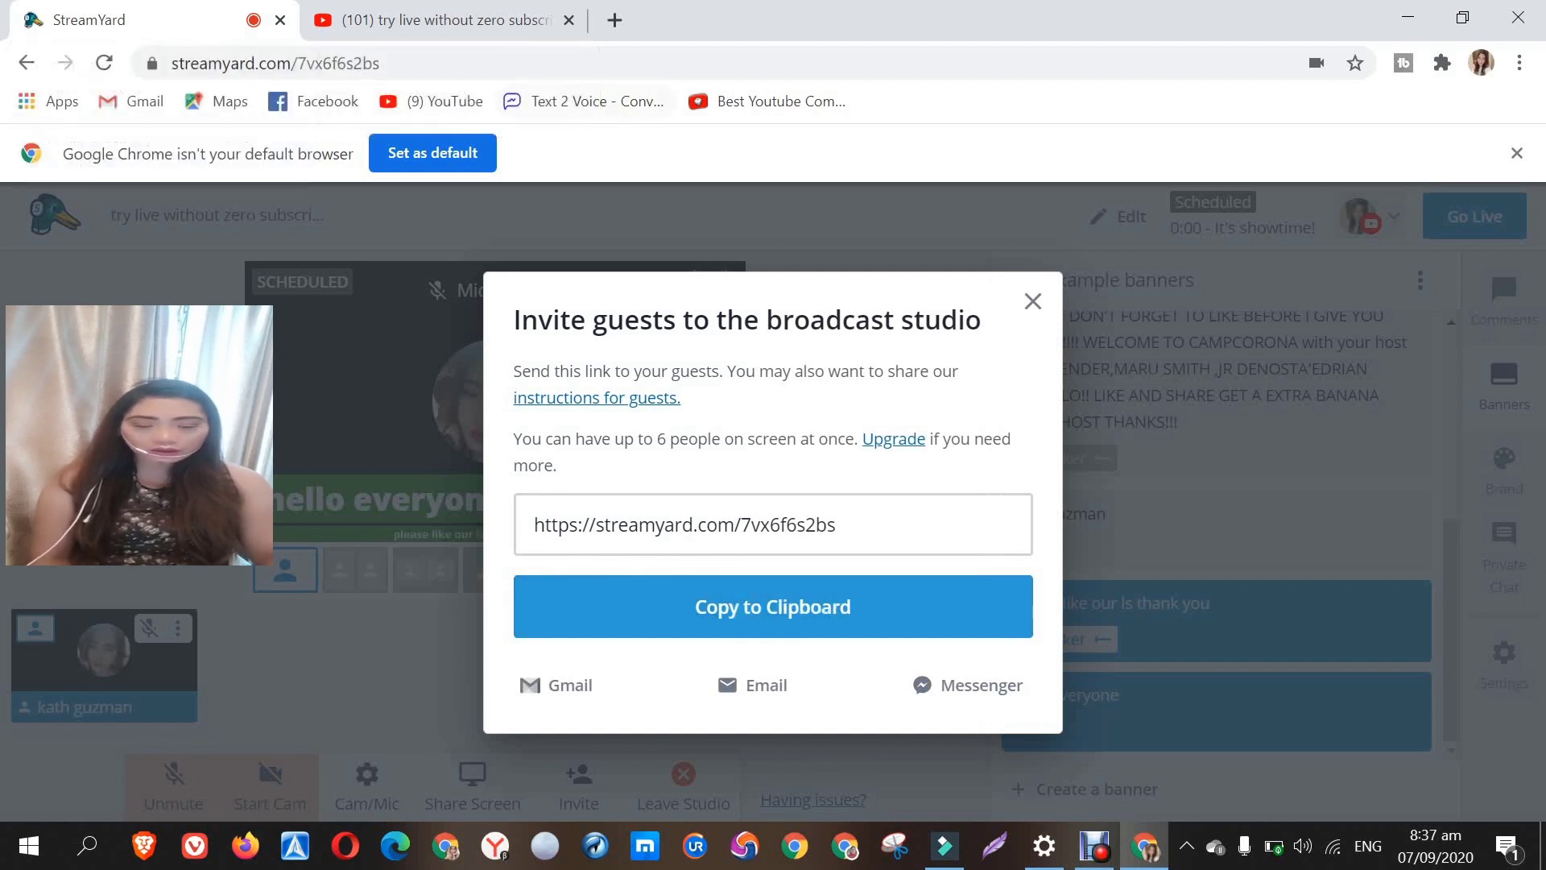
left_click(1033, 300)
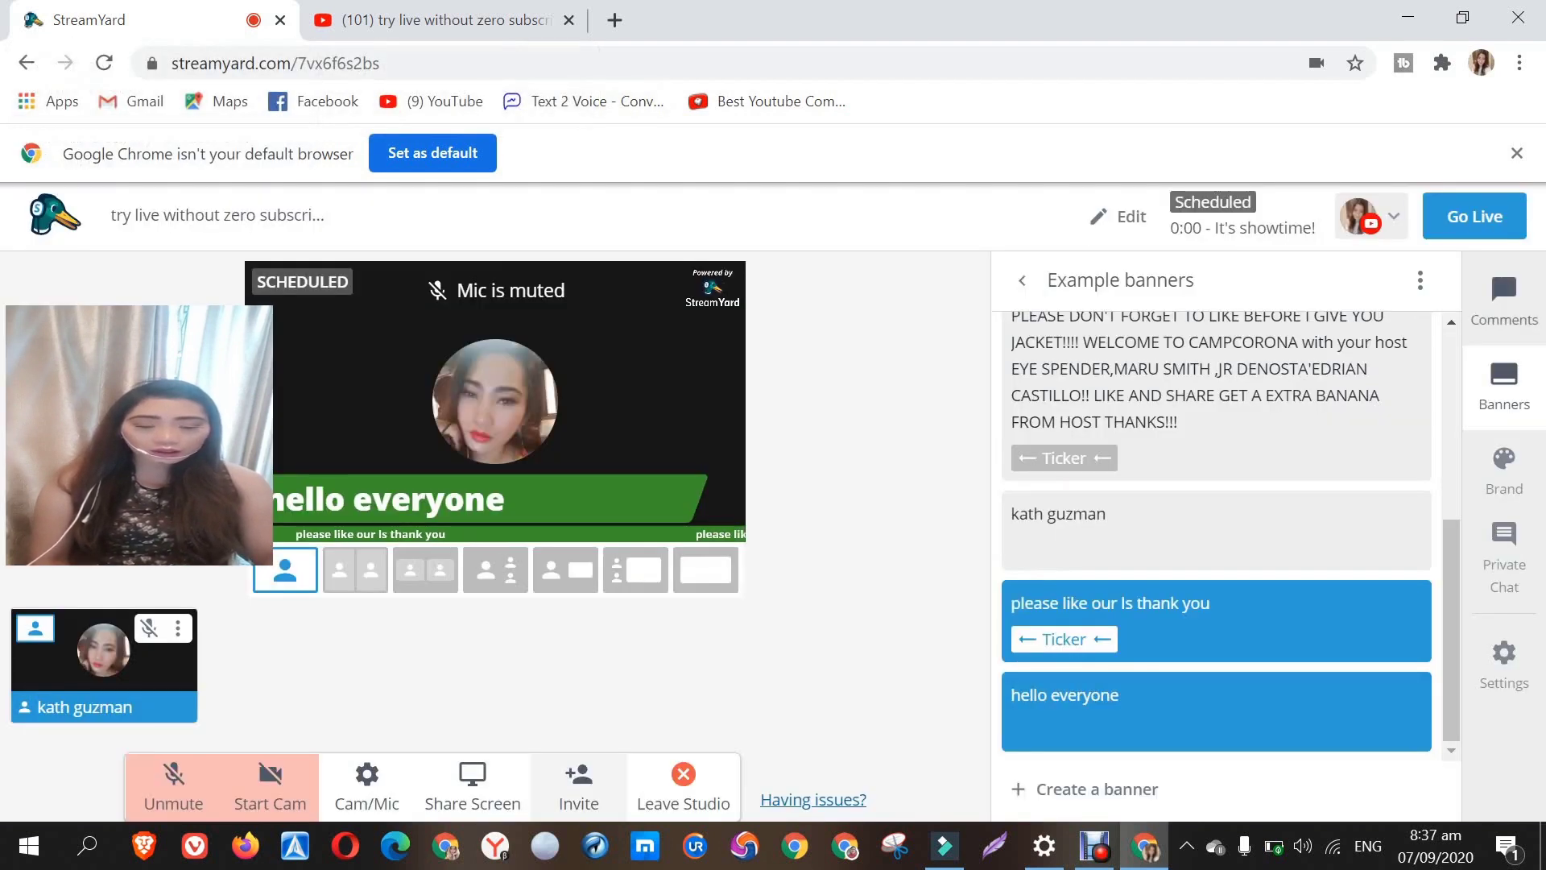
Step: Try to post the copied guest invite link in the studio's comments
left_click(1500, 262)
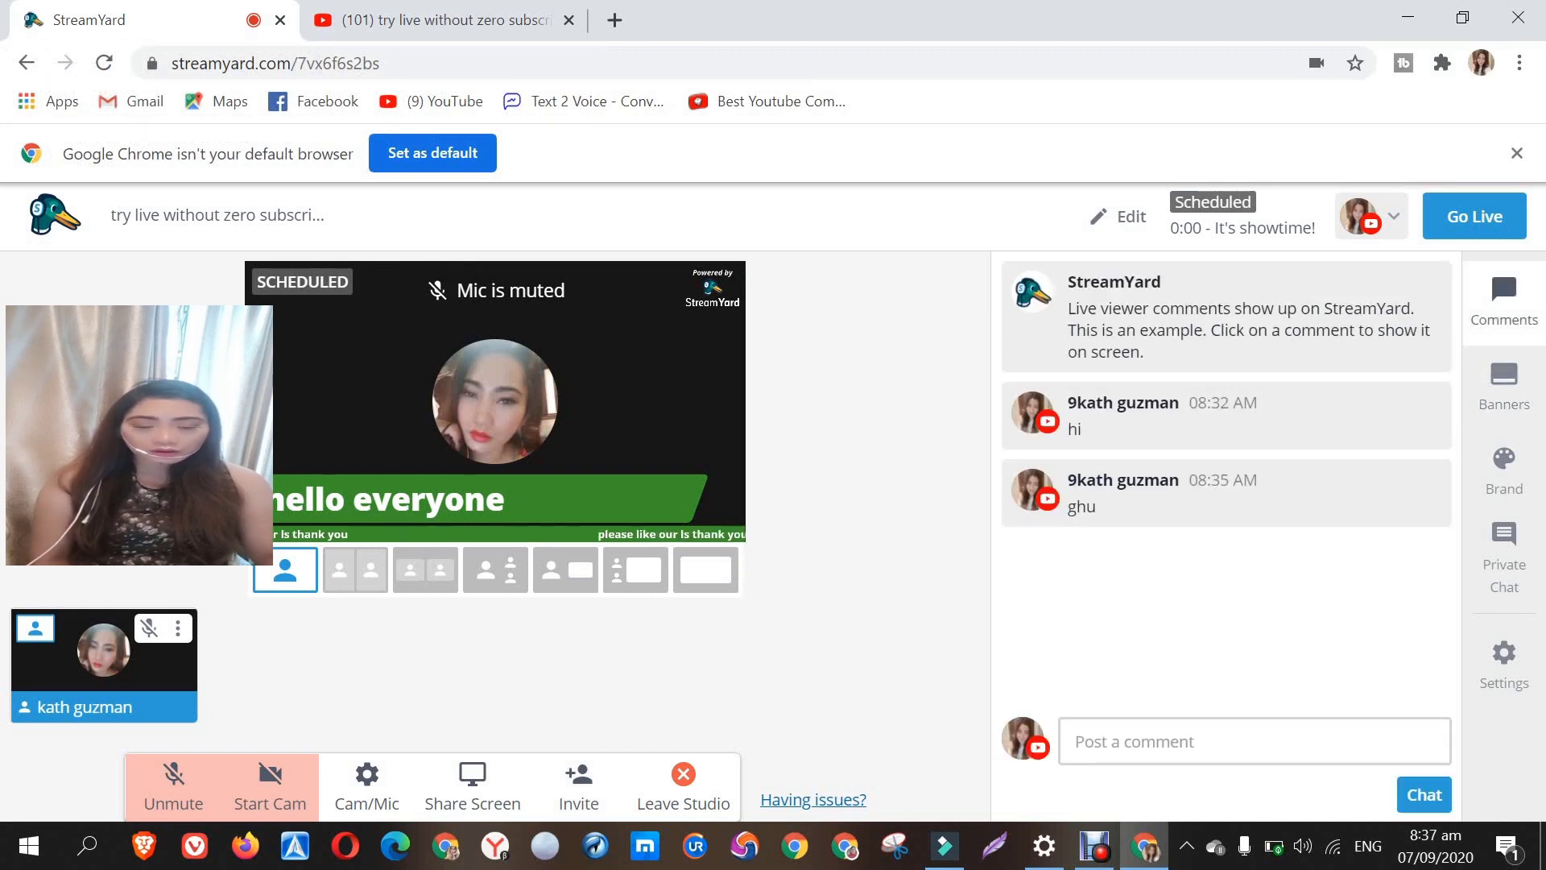
right_click(1166, 742)
left_click(1225, 552)
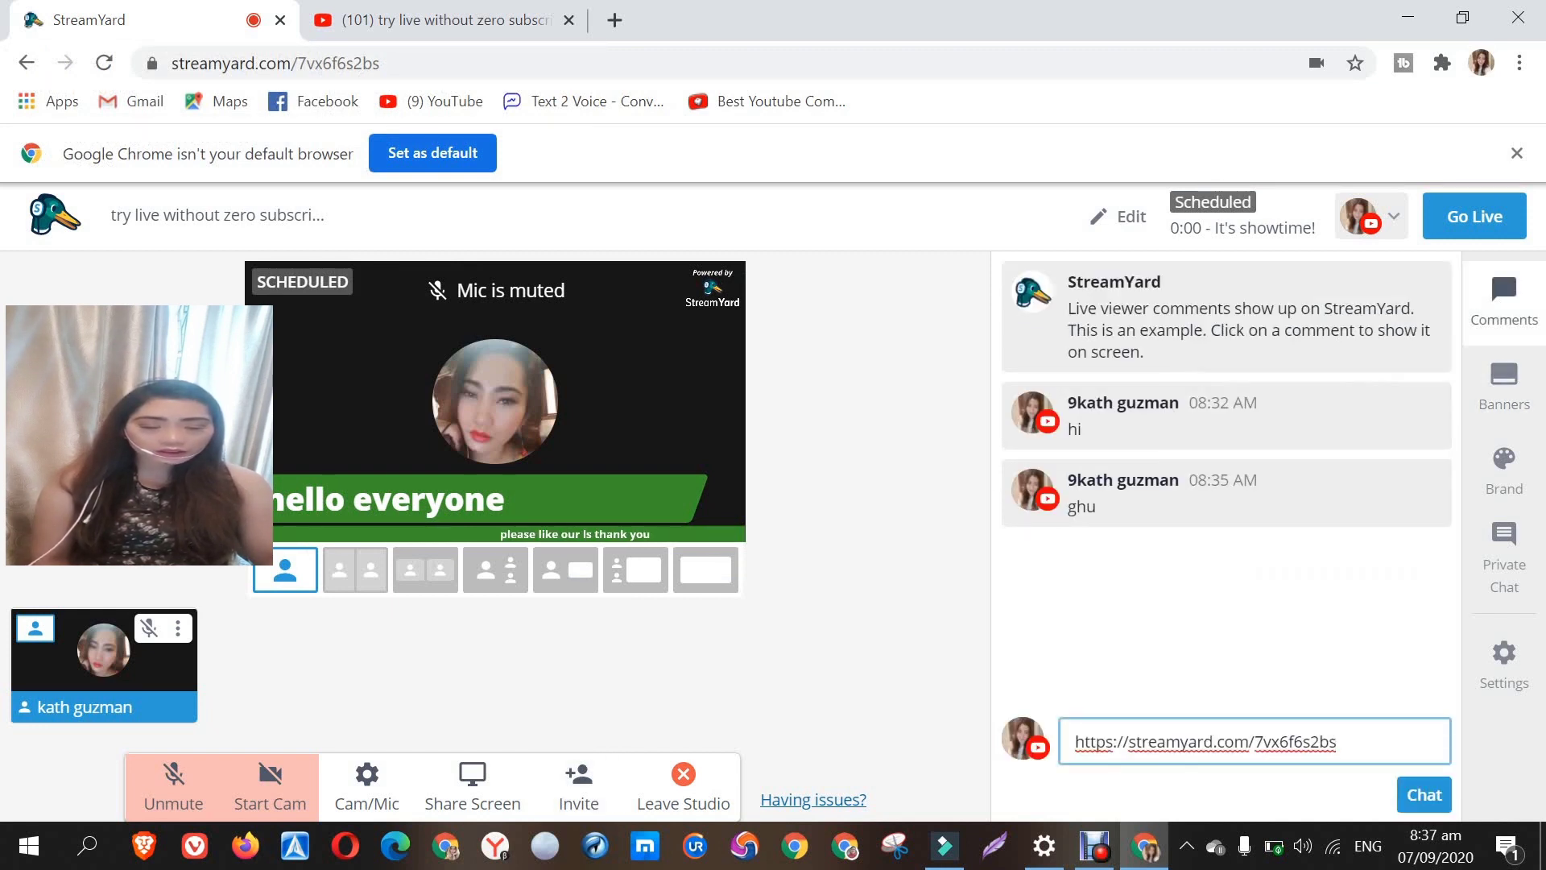
key("Return")
Step: Switch to the broadcast's YouTube page and post the guest invite link in its live chat
key("ctrl+Tab")
right_click(1114, 621)
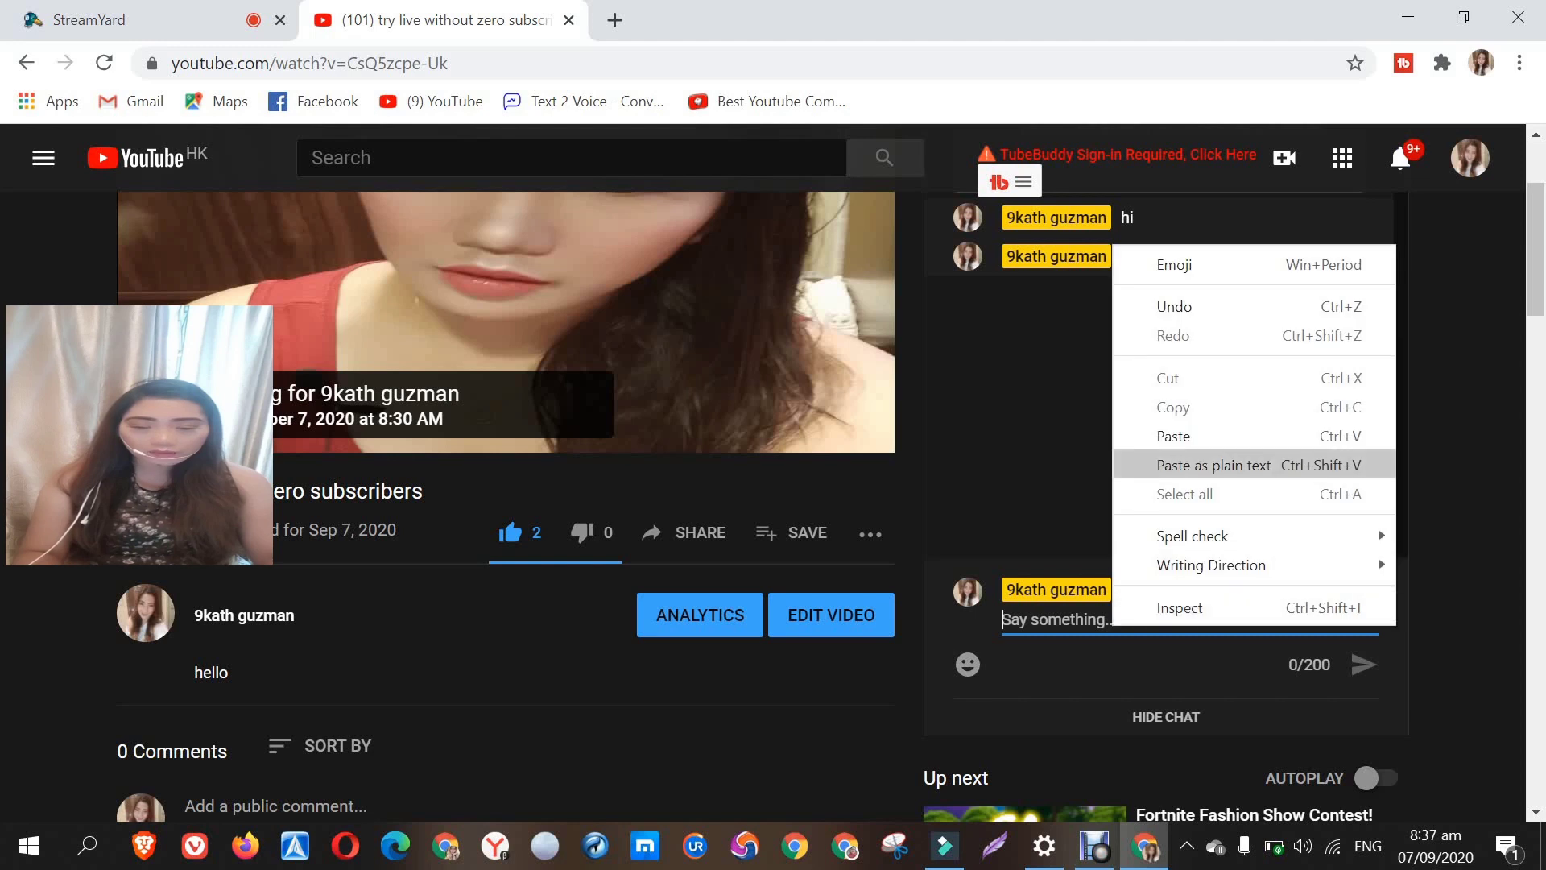
left_click(1173, 436)
key("Return")
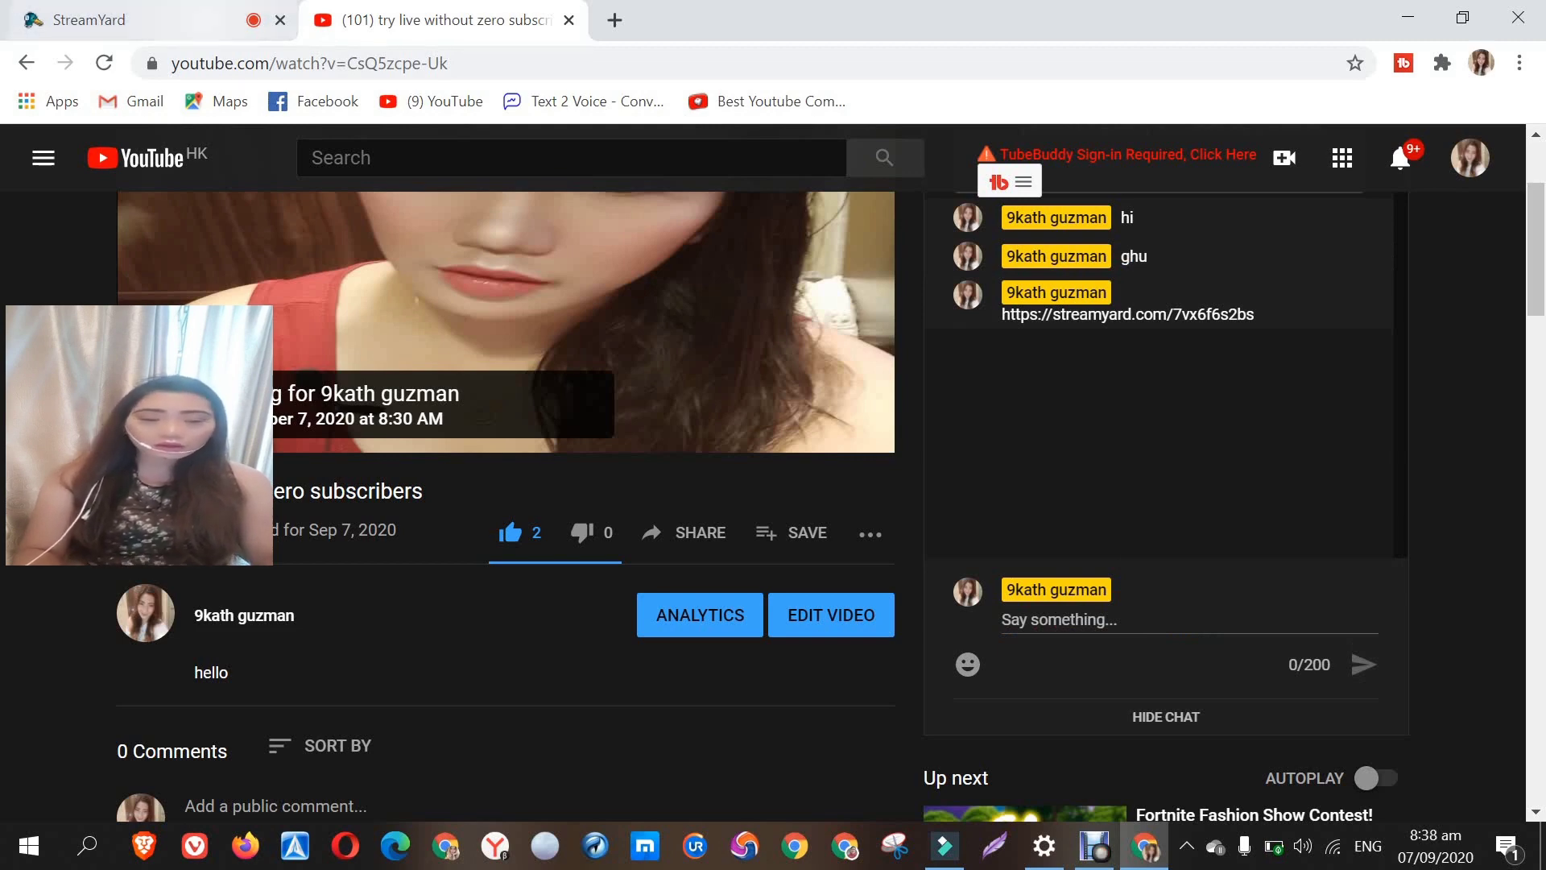
Step: Return to the StreamYard studio and change the brand color to the pink-purple #cb26c9
key("ctrl+Tab")
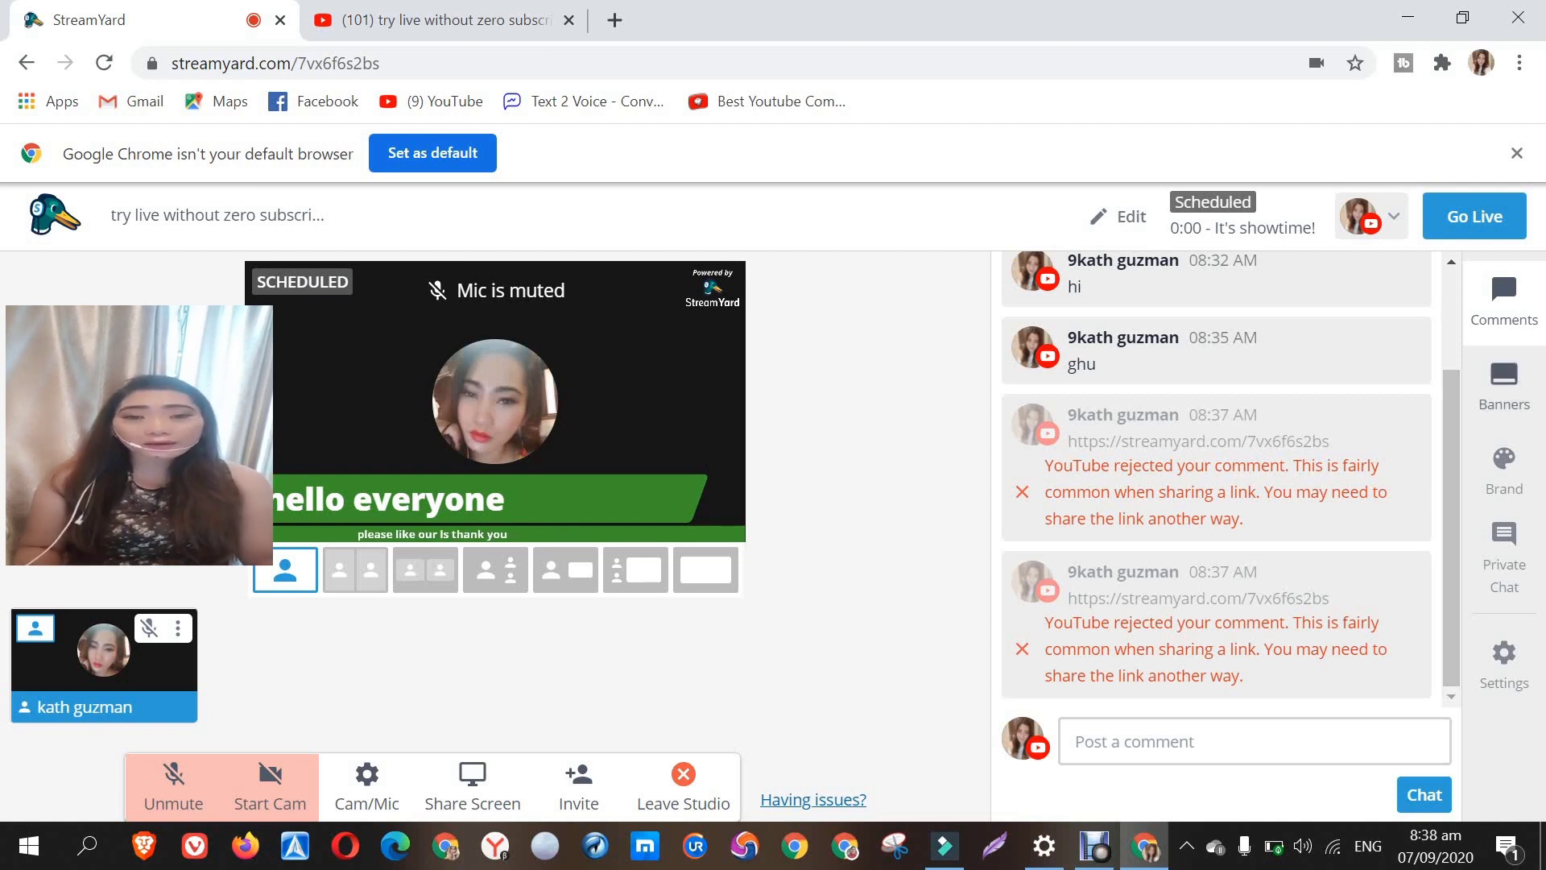
left_click(1503, 385)
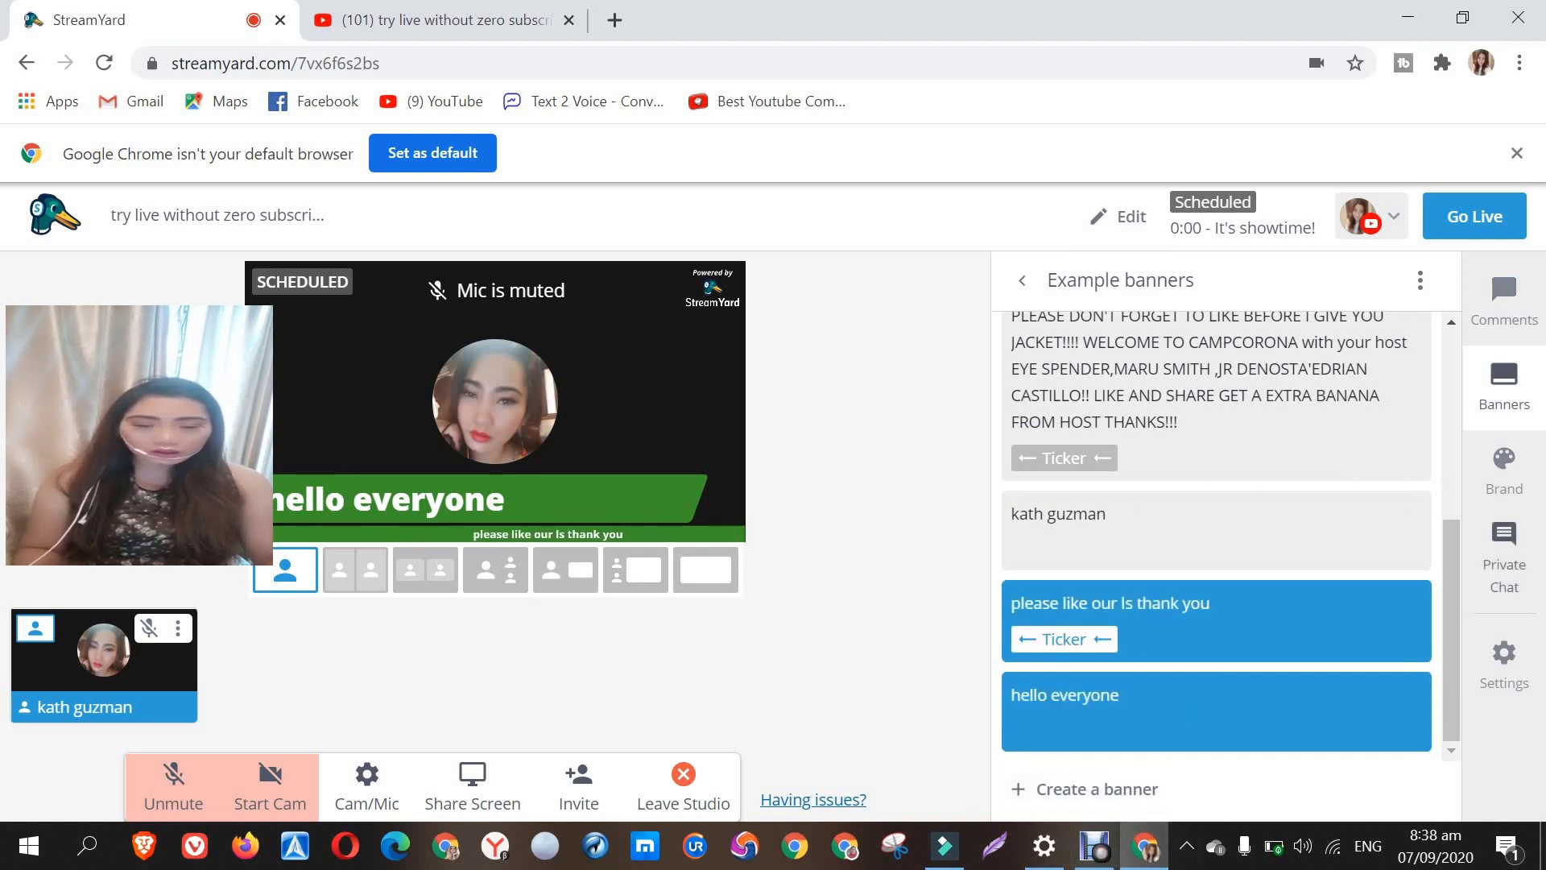
left_click(1502, 471)
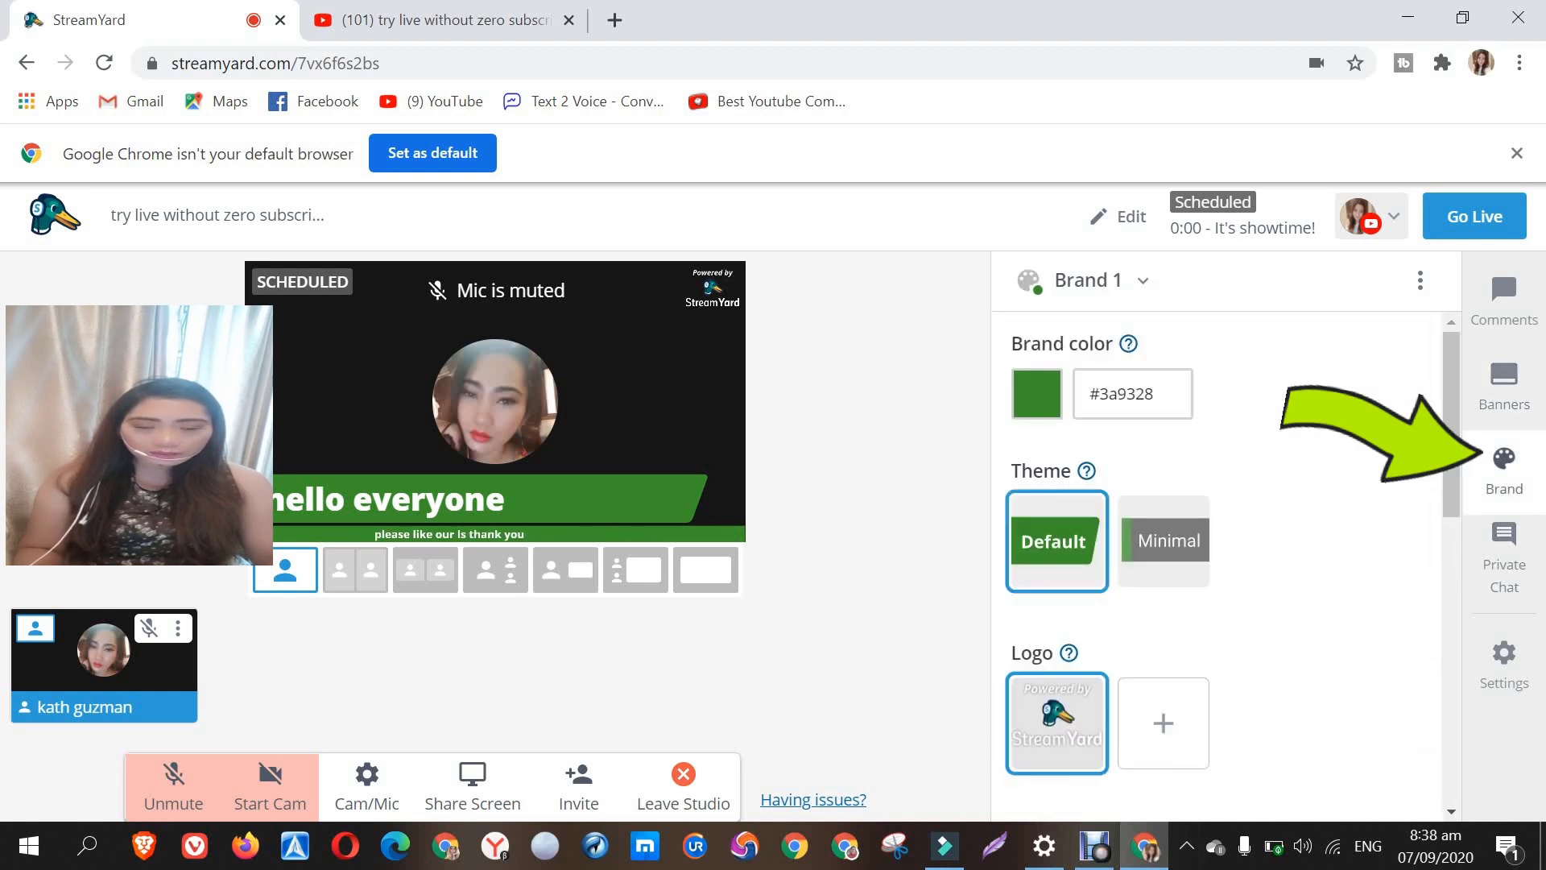
left_click(1036, 393)
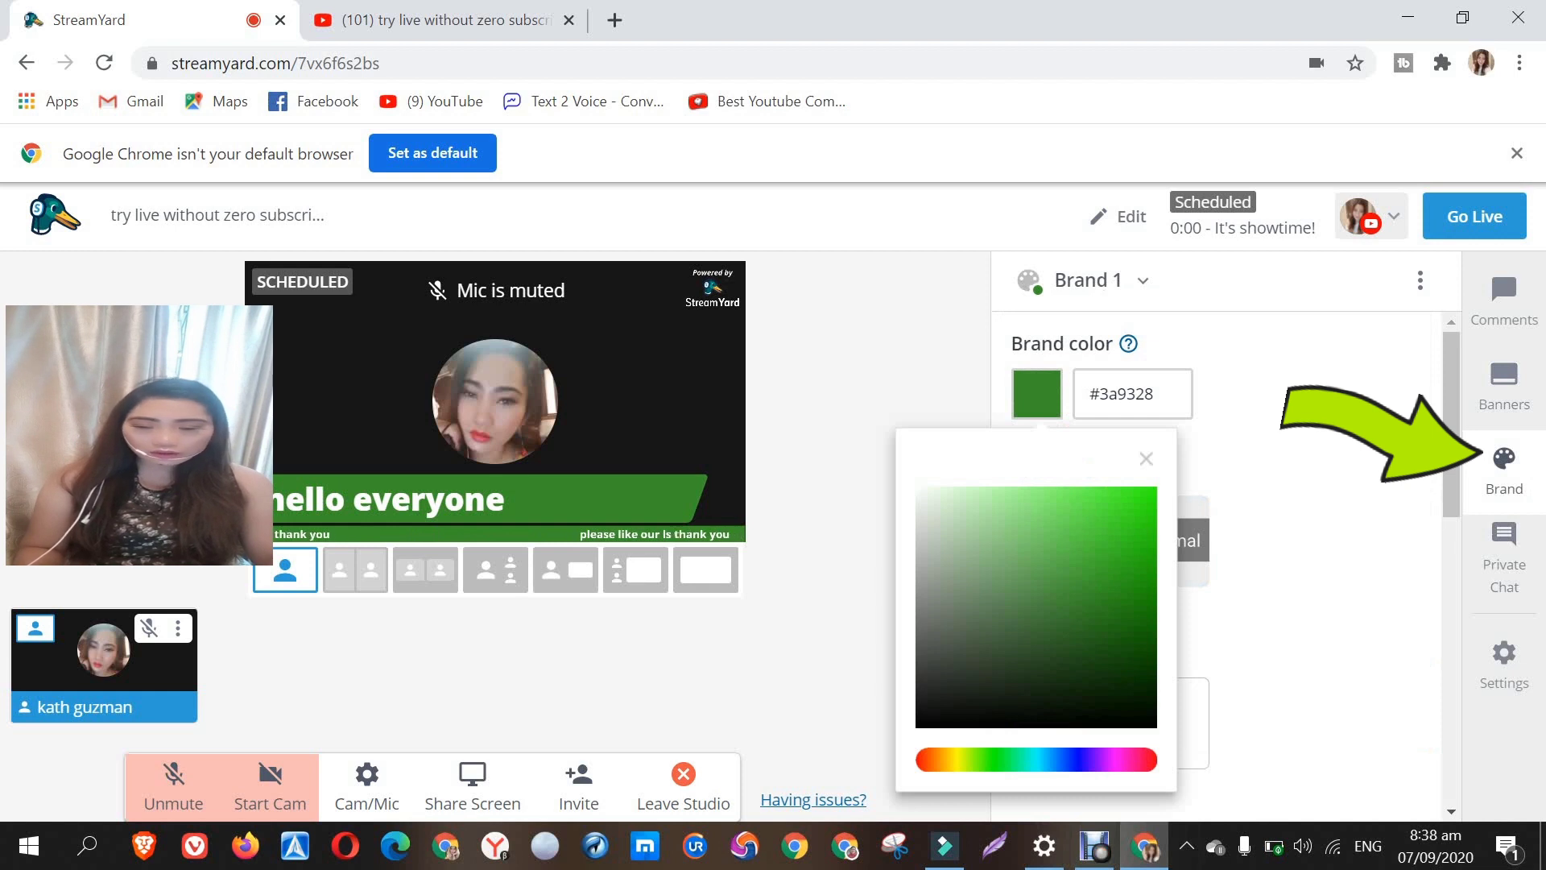
left_click(1116, 758)
left_click(1123, 575)
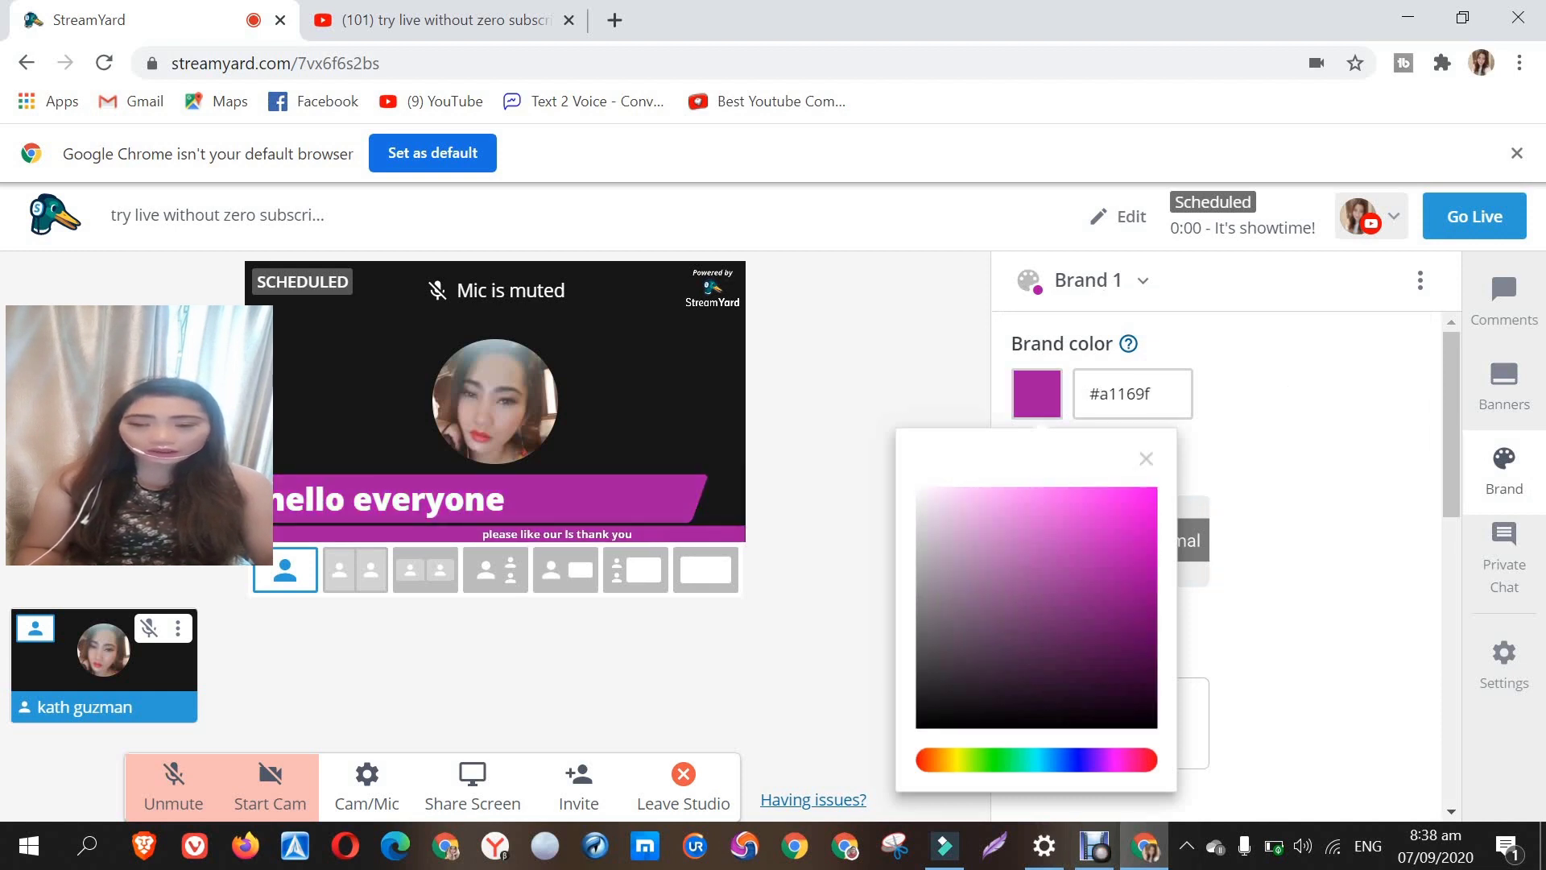
left_click(1108, 611)
left_click(1112, 536)
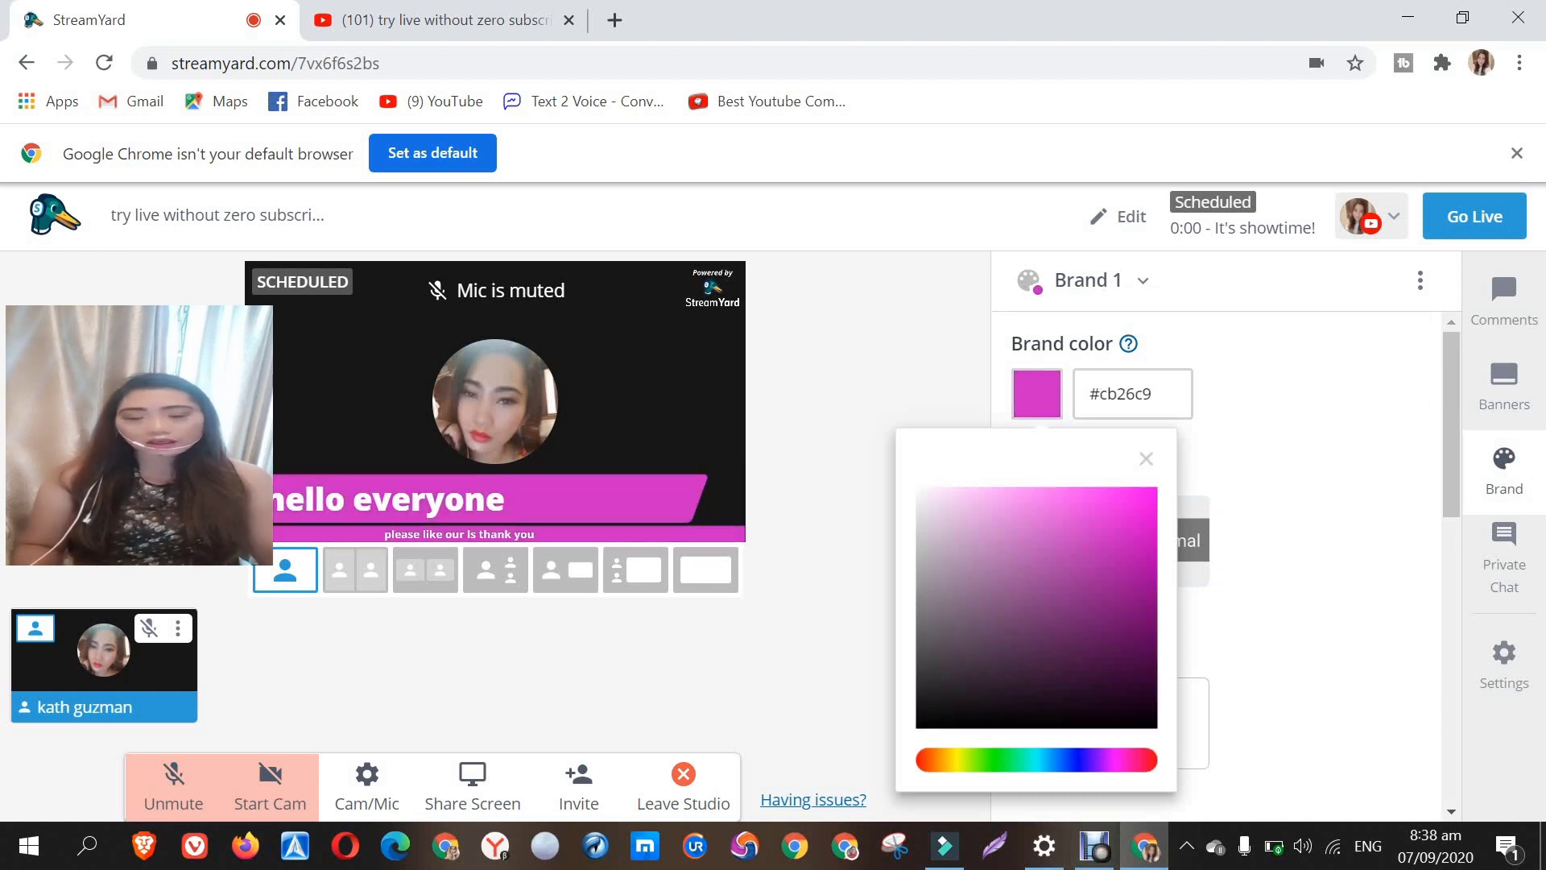
key("Escape")
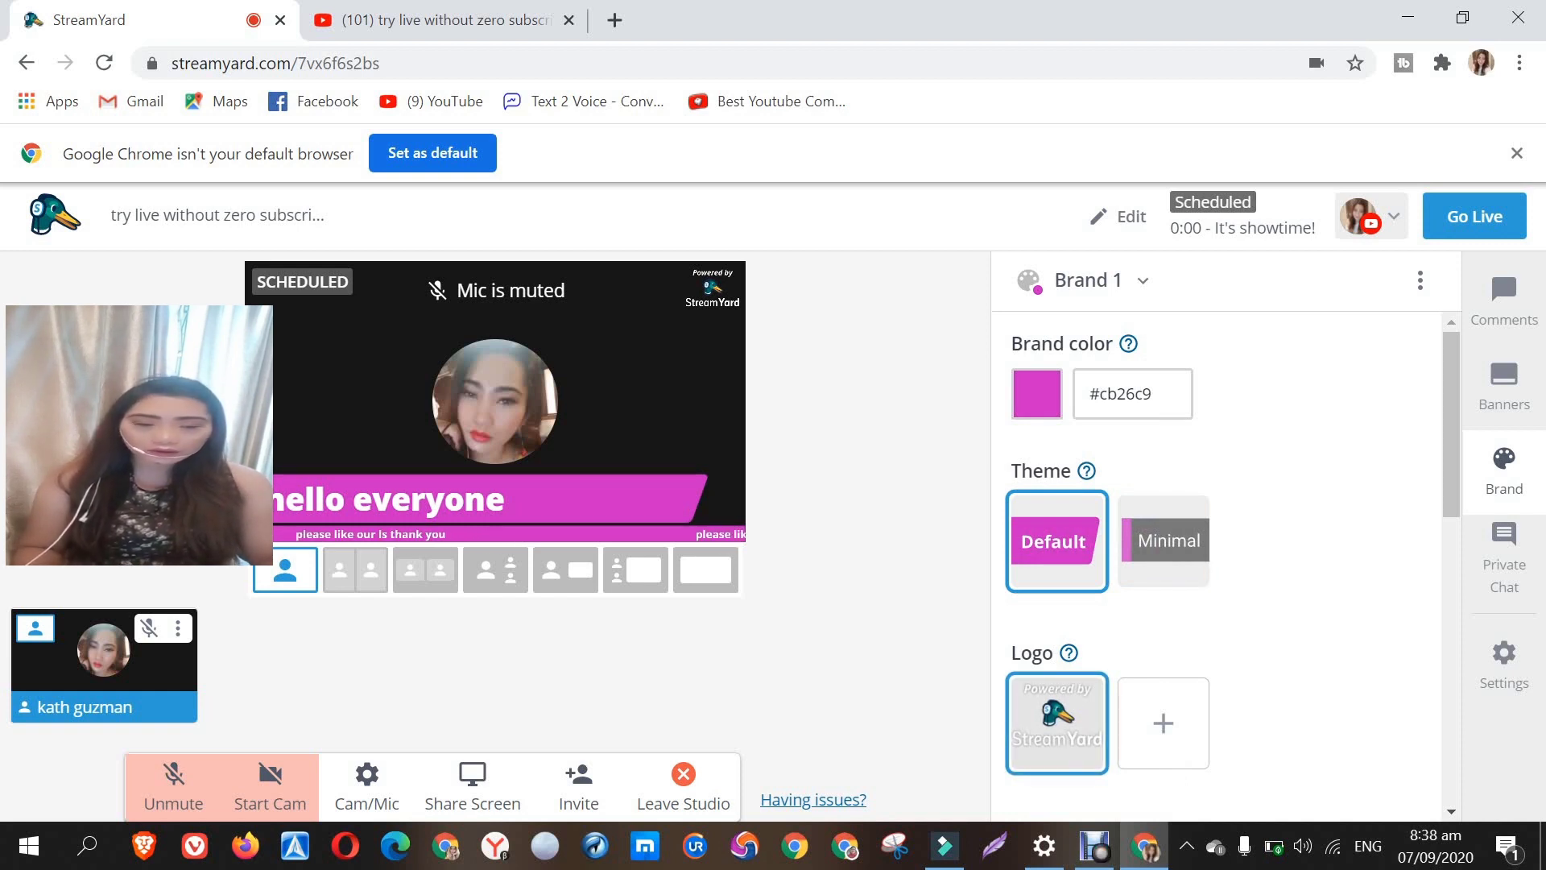
Step: Send the test message "gshjjm" to guests in the private chat
left_click(1502, 555)
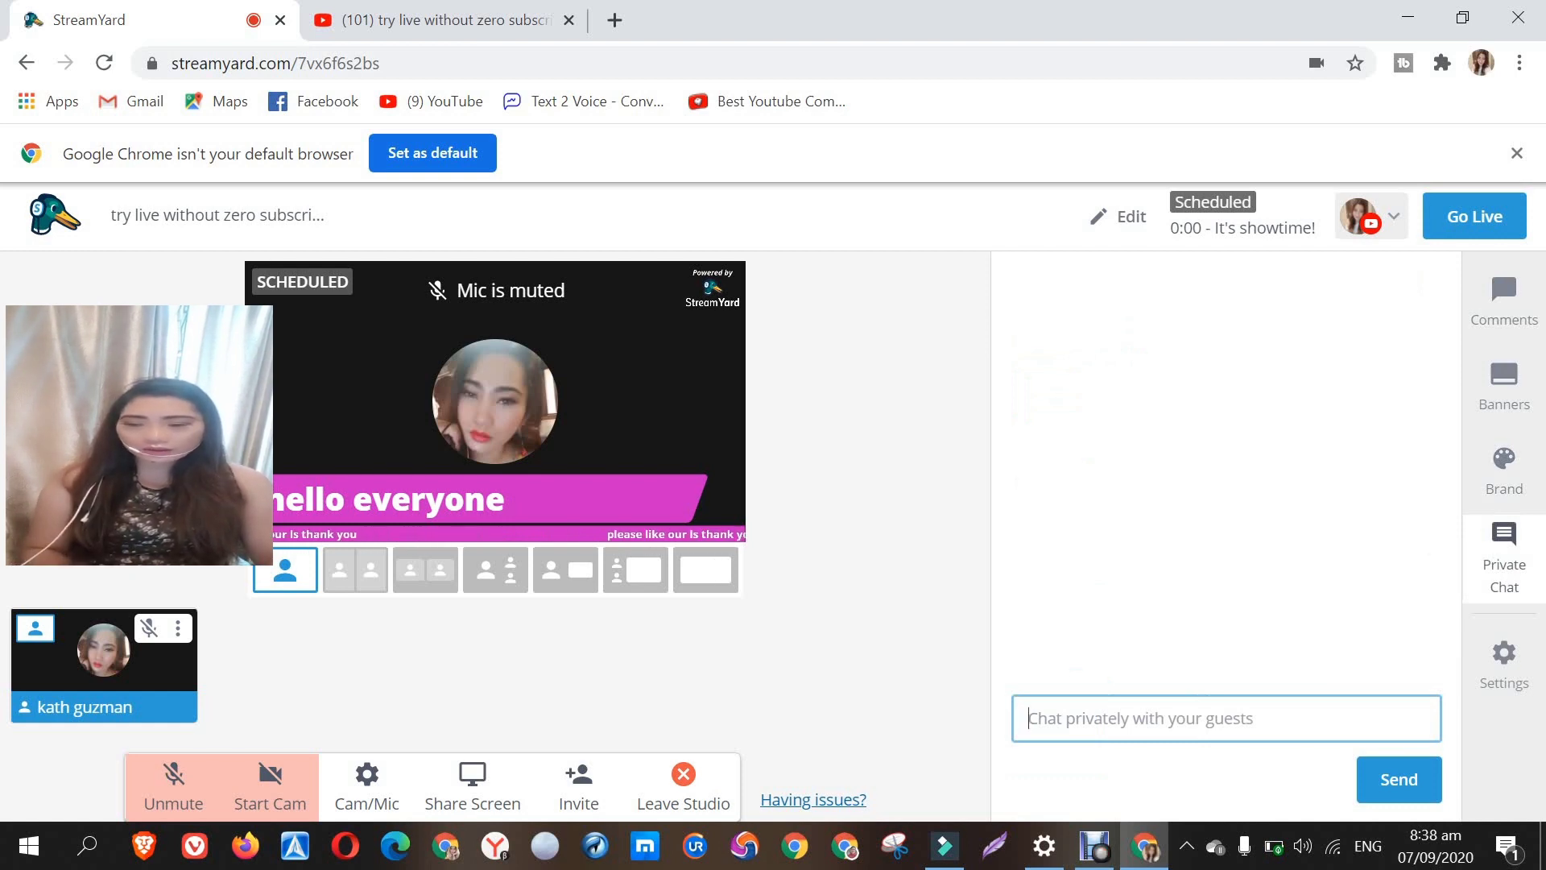
type("gshjjm")
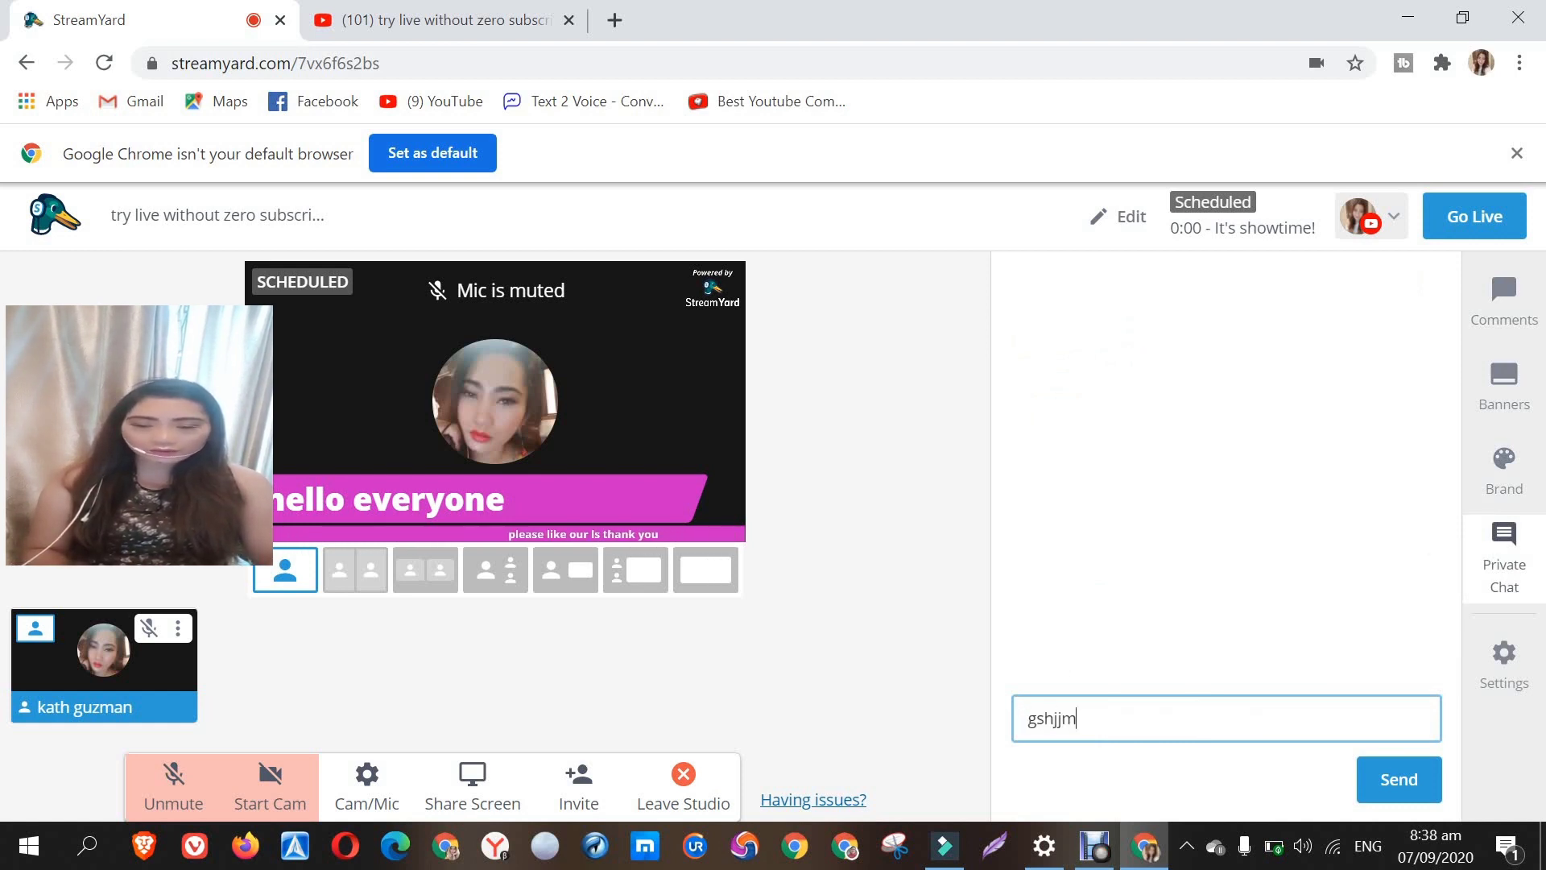
key("Return")
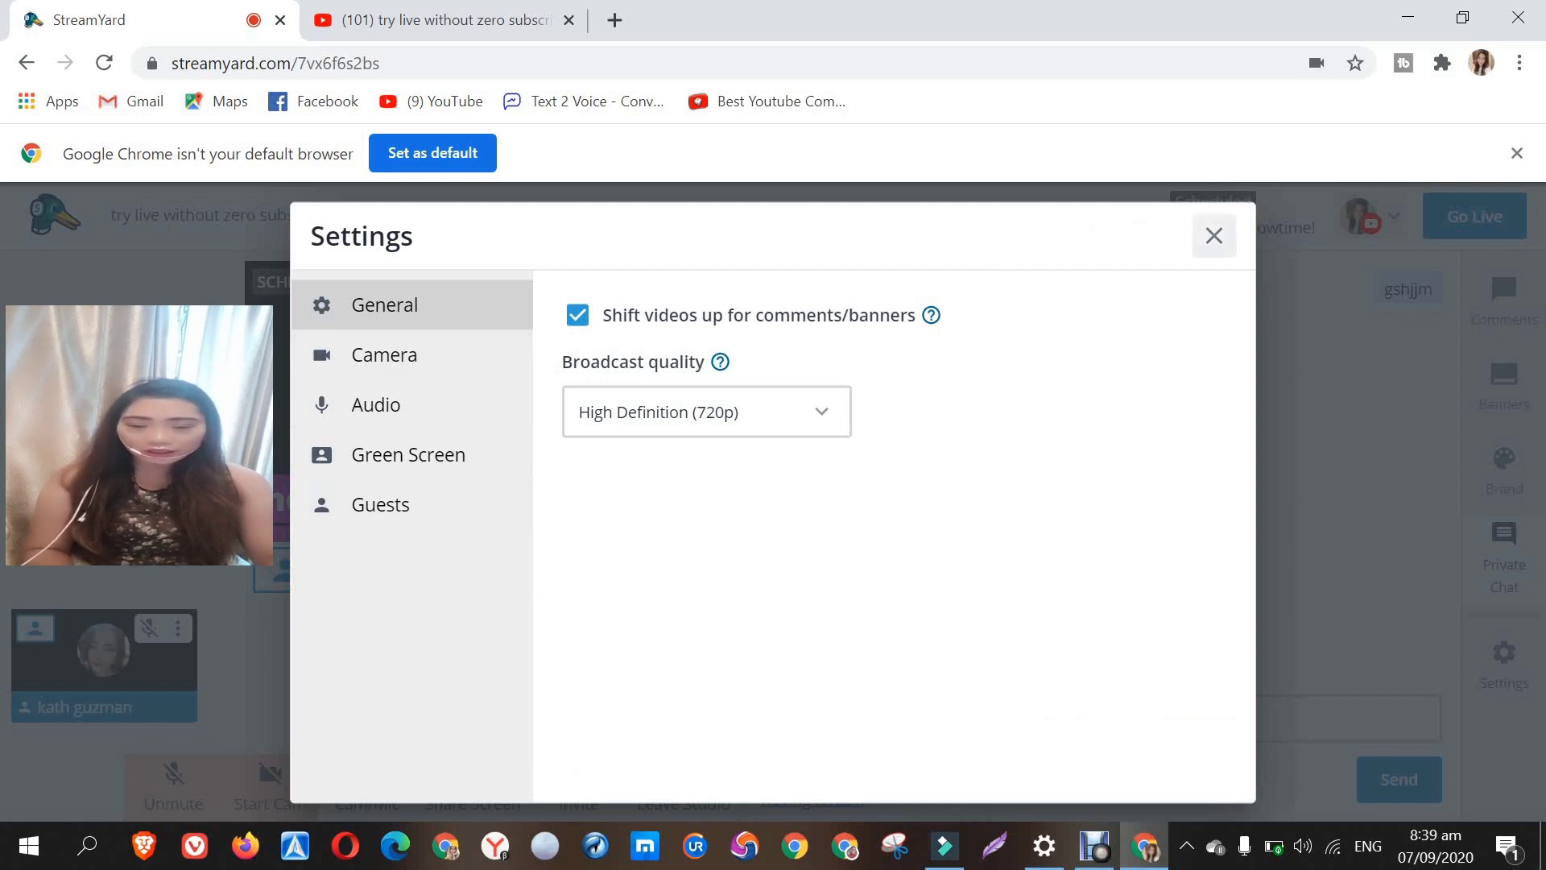
Step: Close the studio settings and review the broadcast's title, description, privacy, thumbnail and scheduled start time without changing them
left_click(1213, 236)
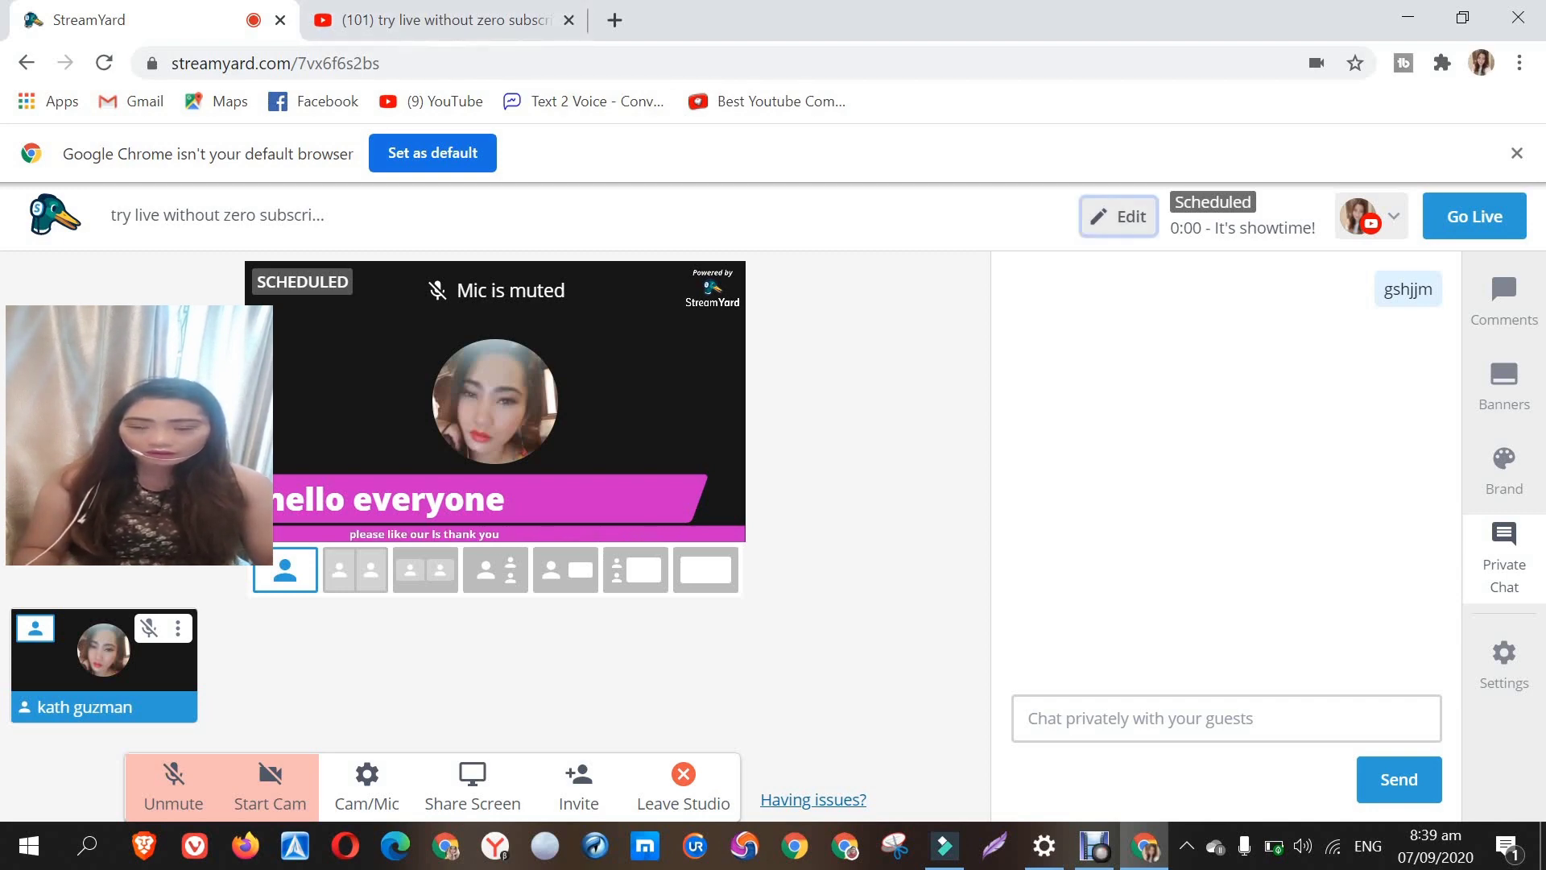
left_click(1121, 216)
scroll(763, 516, "down", 5)
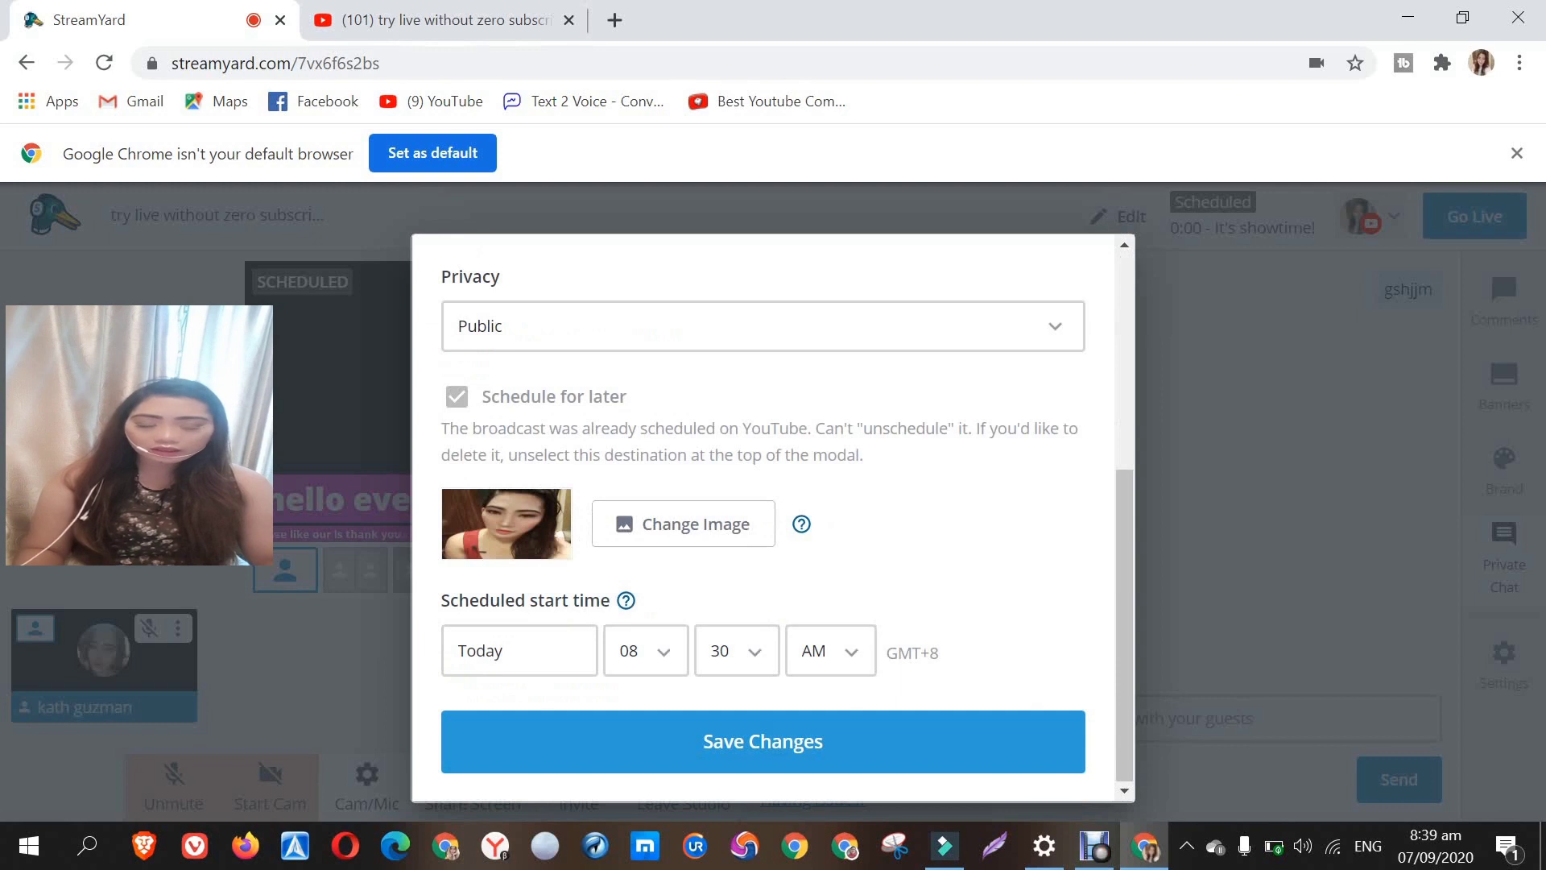
scroll(763, 515, "up", 5)
scroll(763, 515, "down", 5)
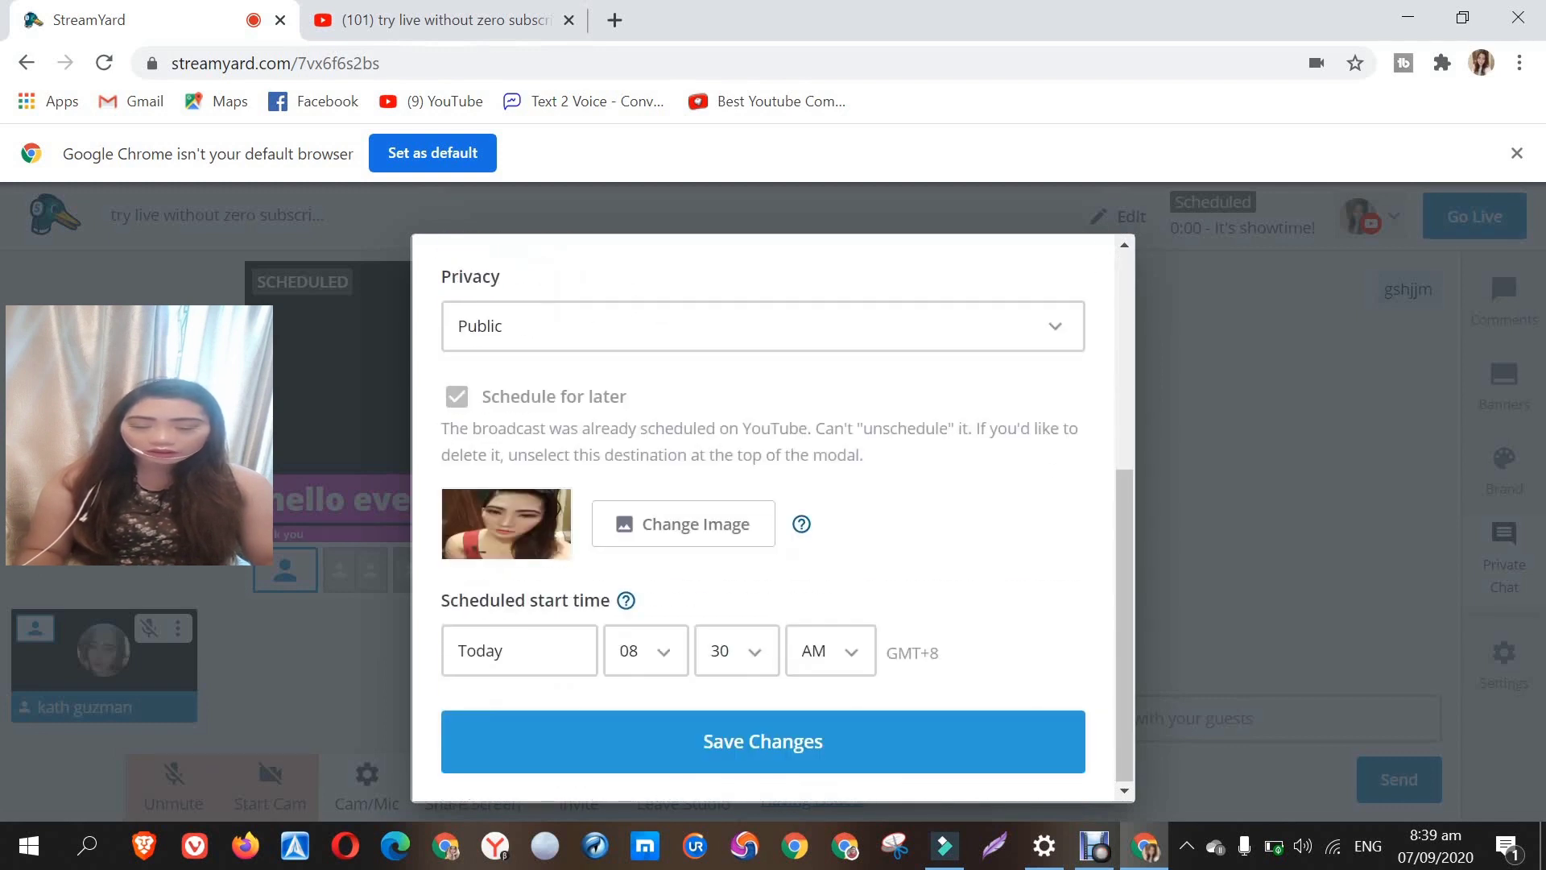
key("Escape")
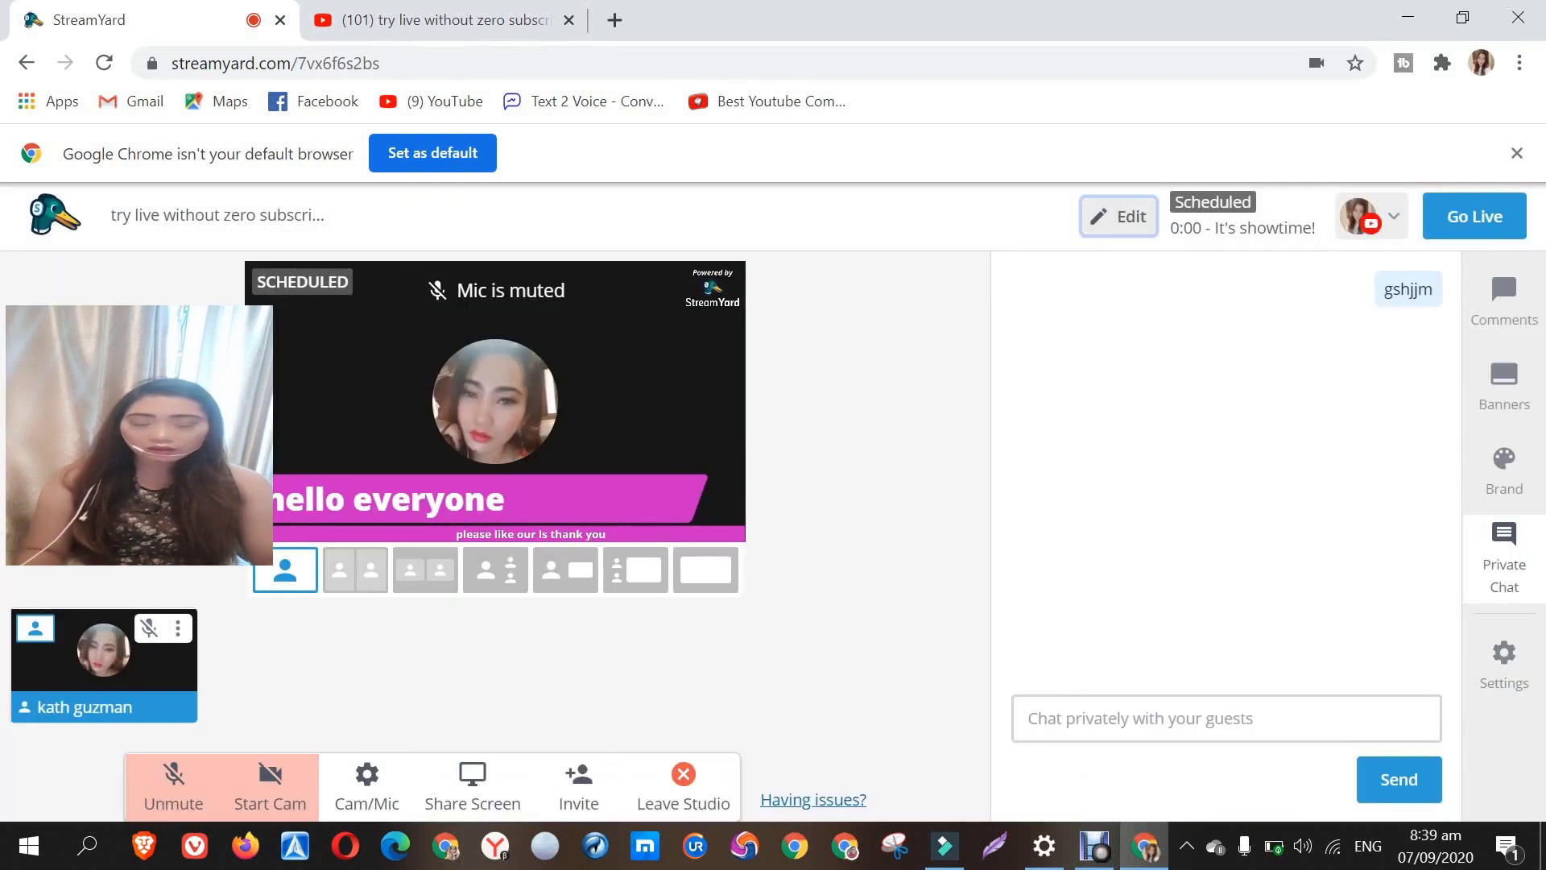
key("Return")
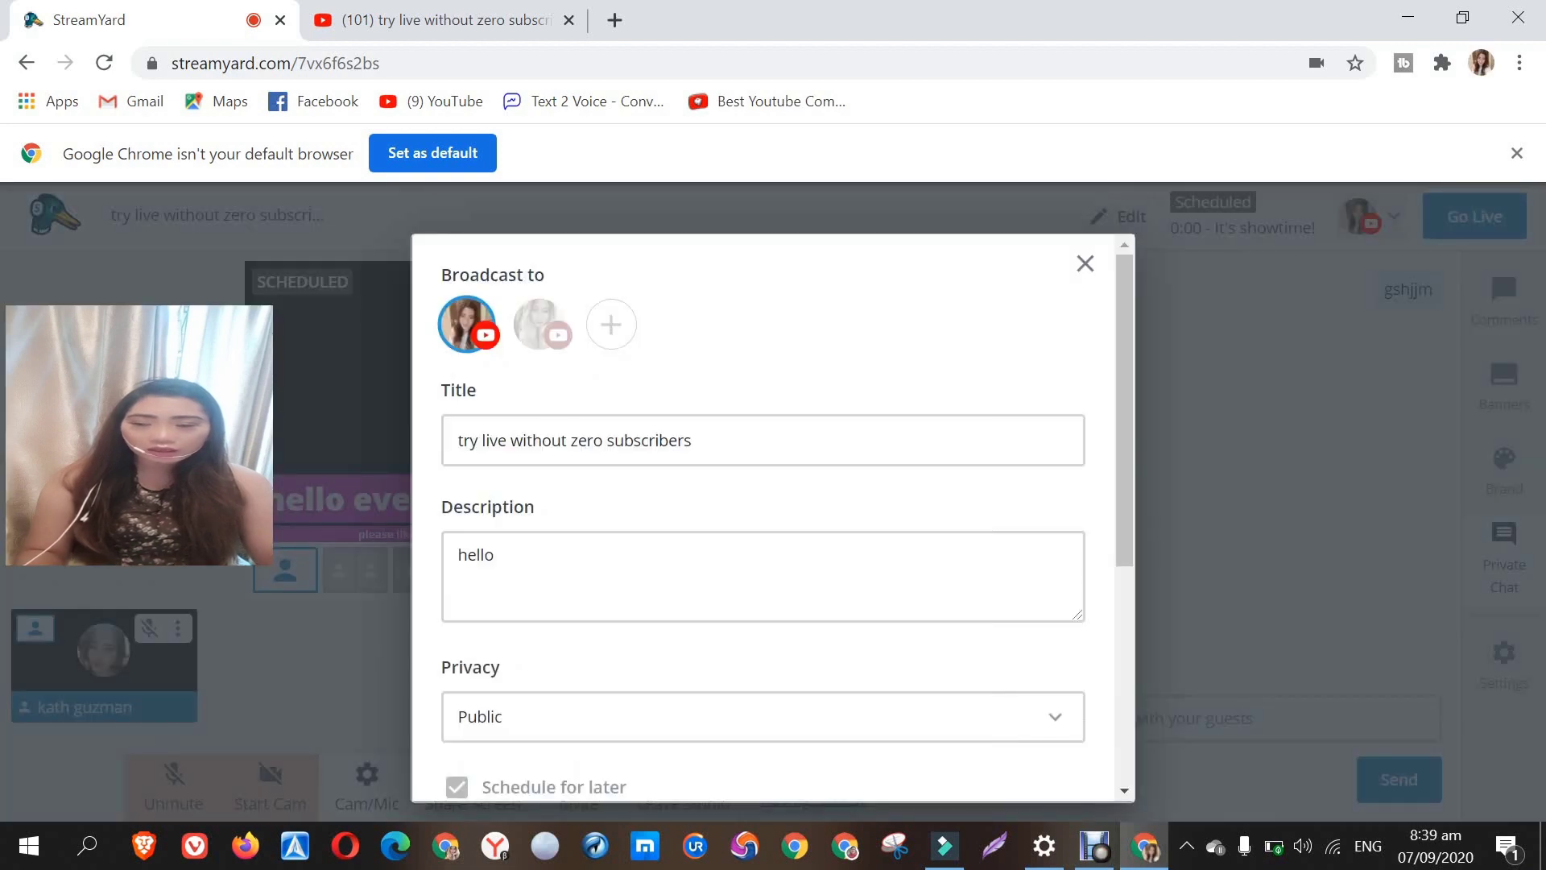
key("Escape")
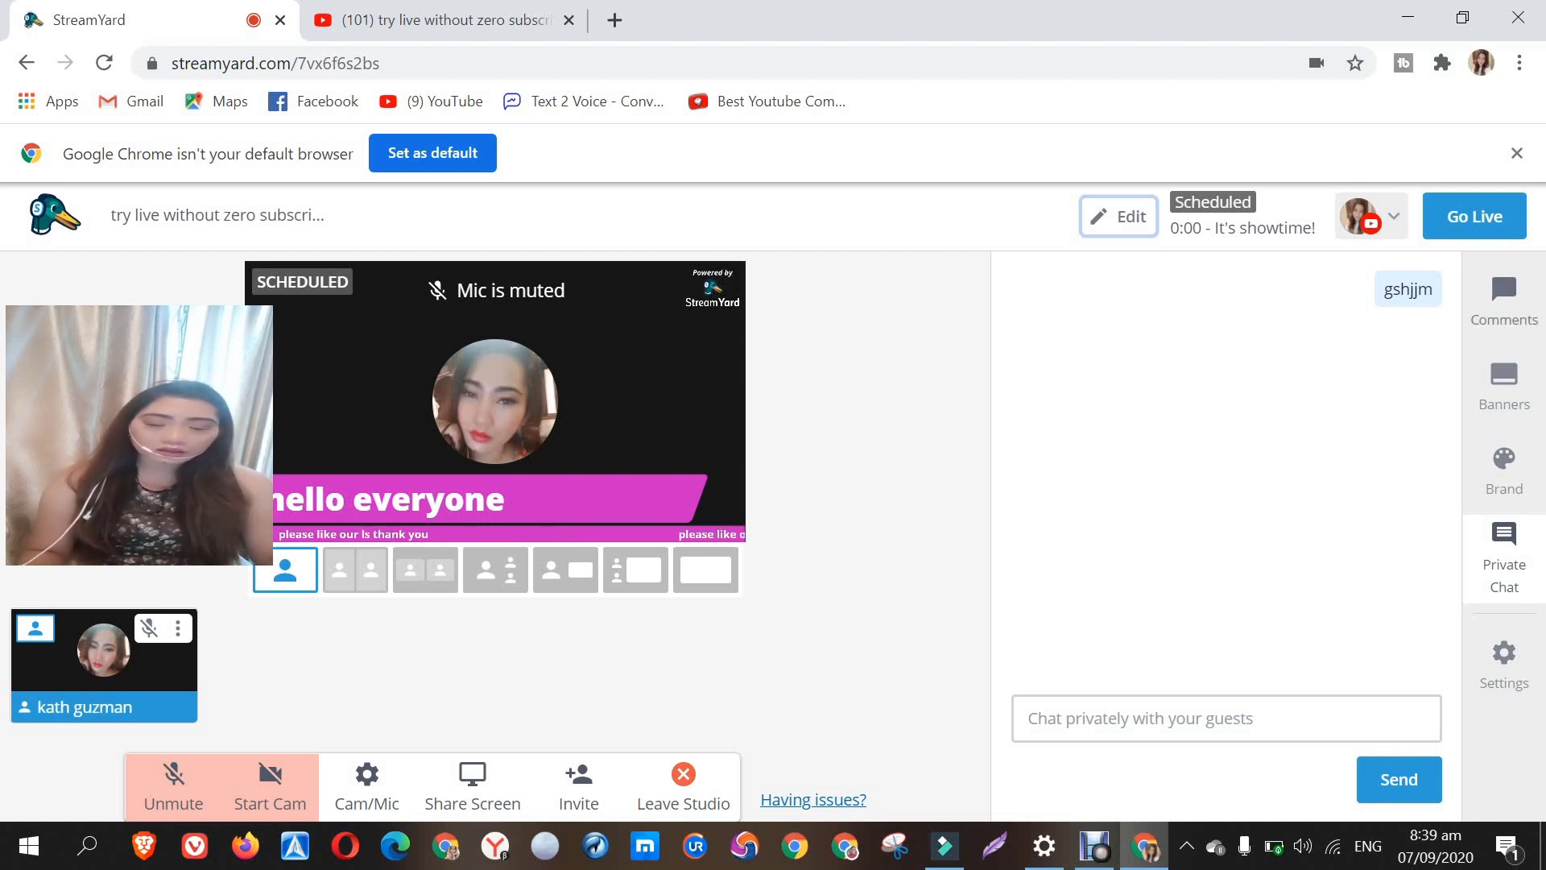
Step: Start the live broadcast, confirming readiness to go live, and turn the camera on
left_click(1474, 215)
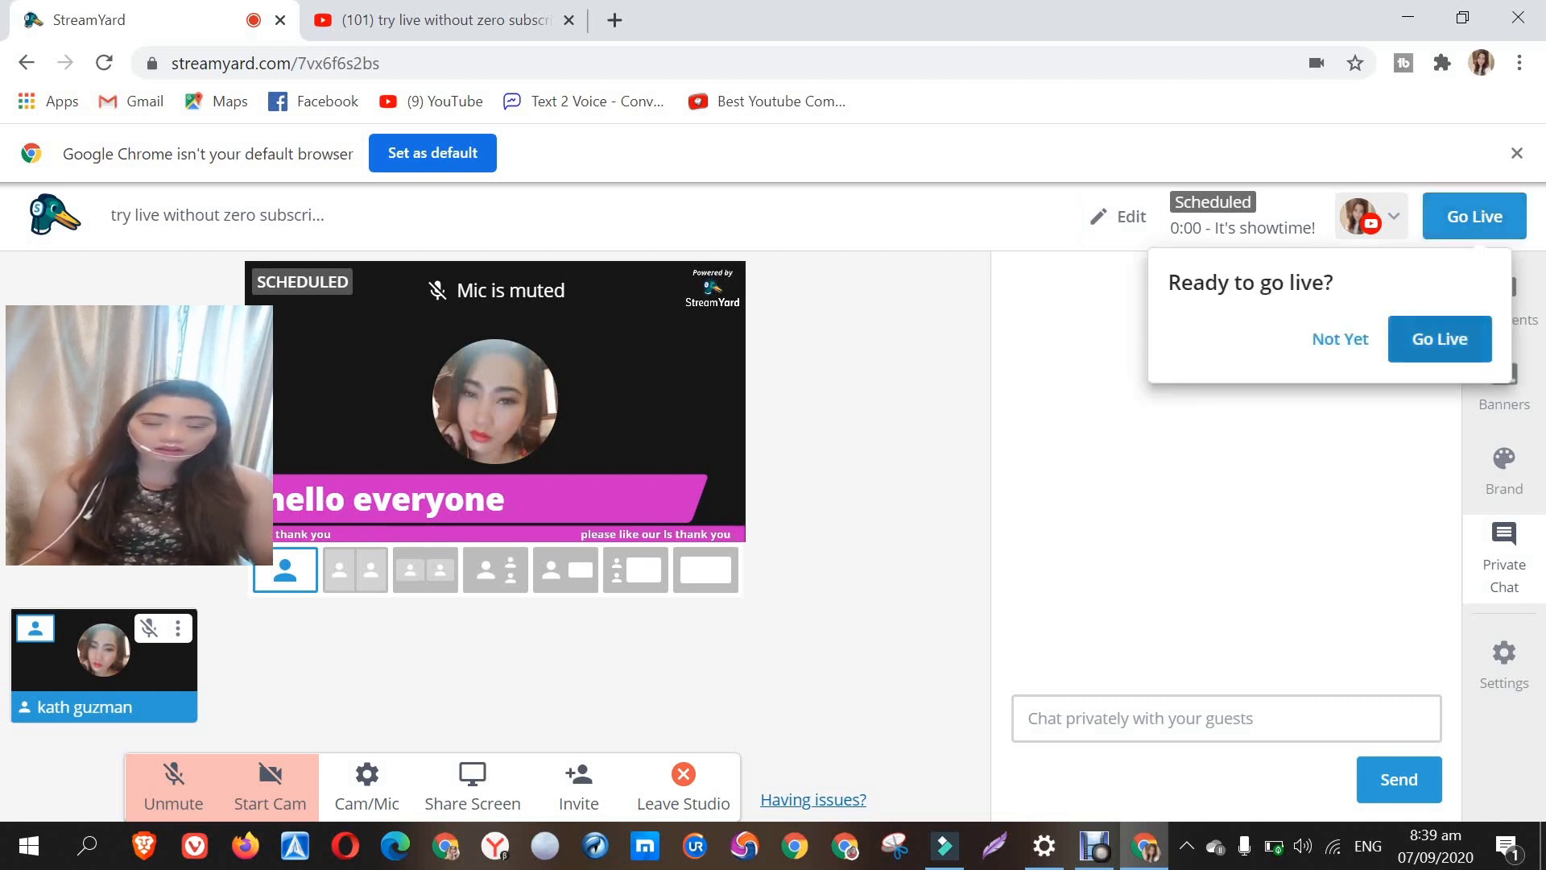
left_click(1439, 338)
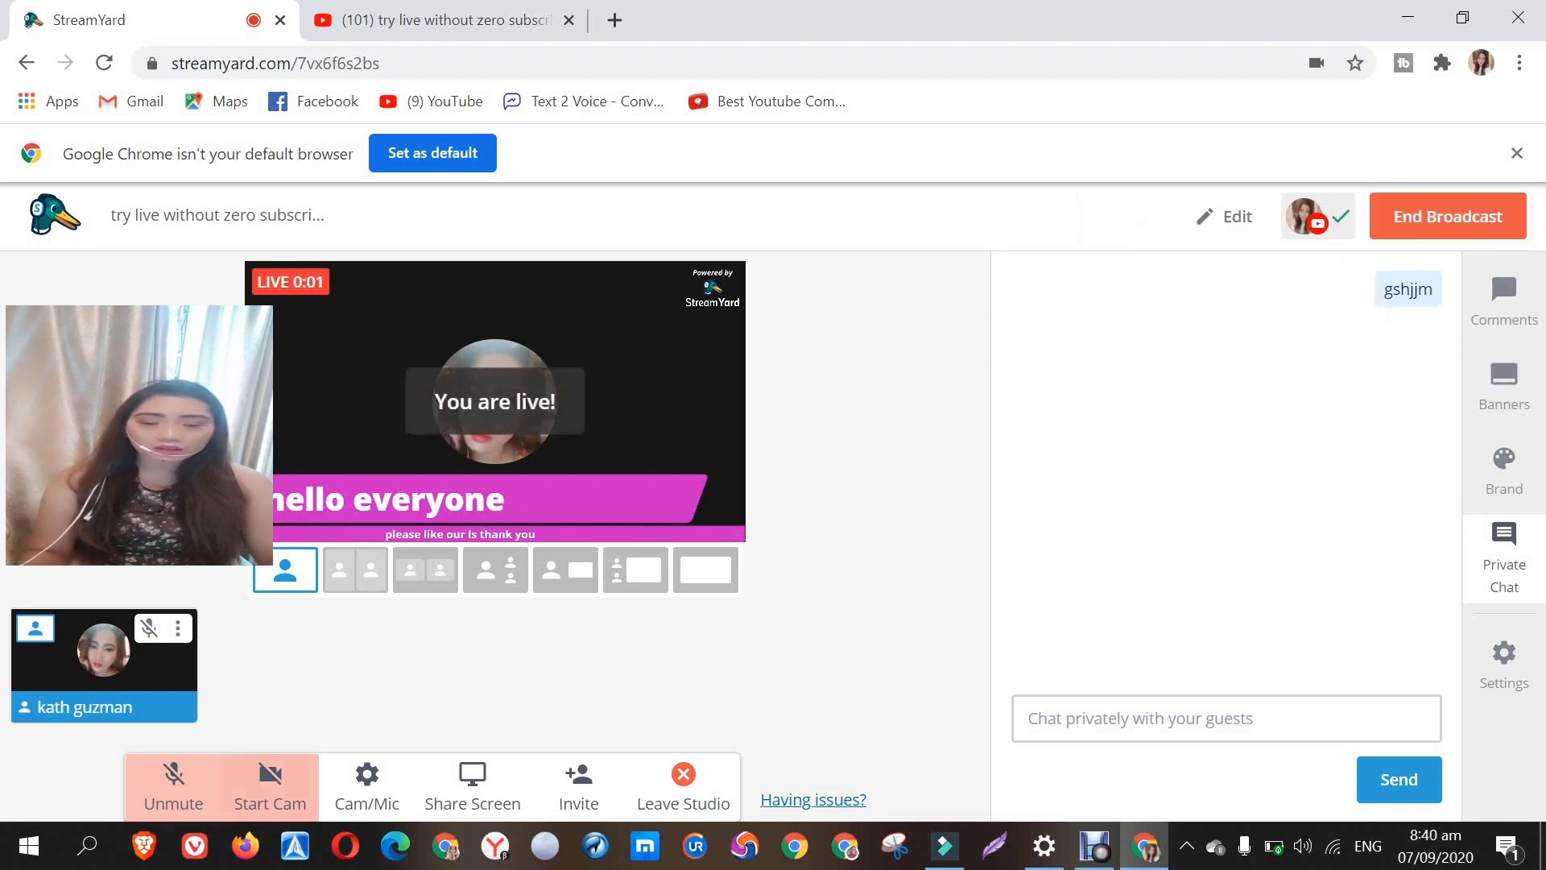
left_click(270, 785)
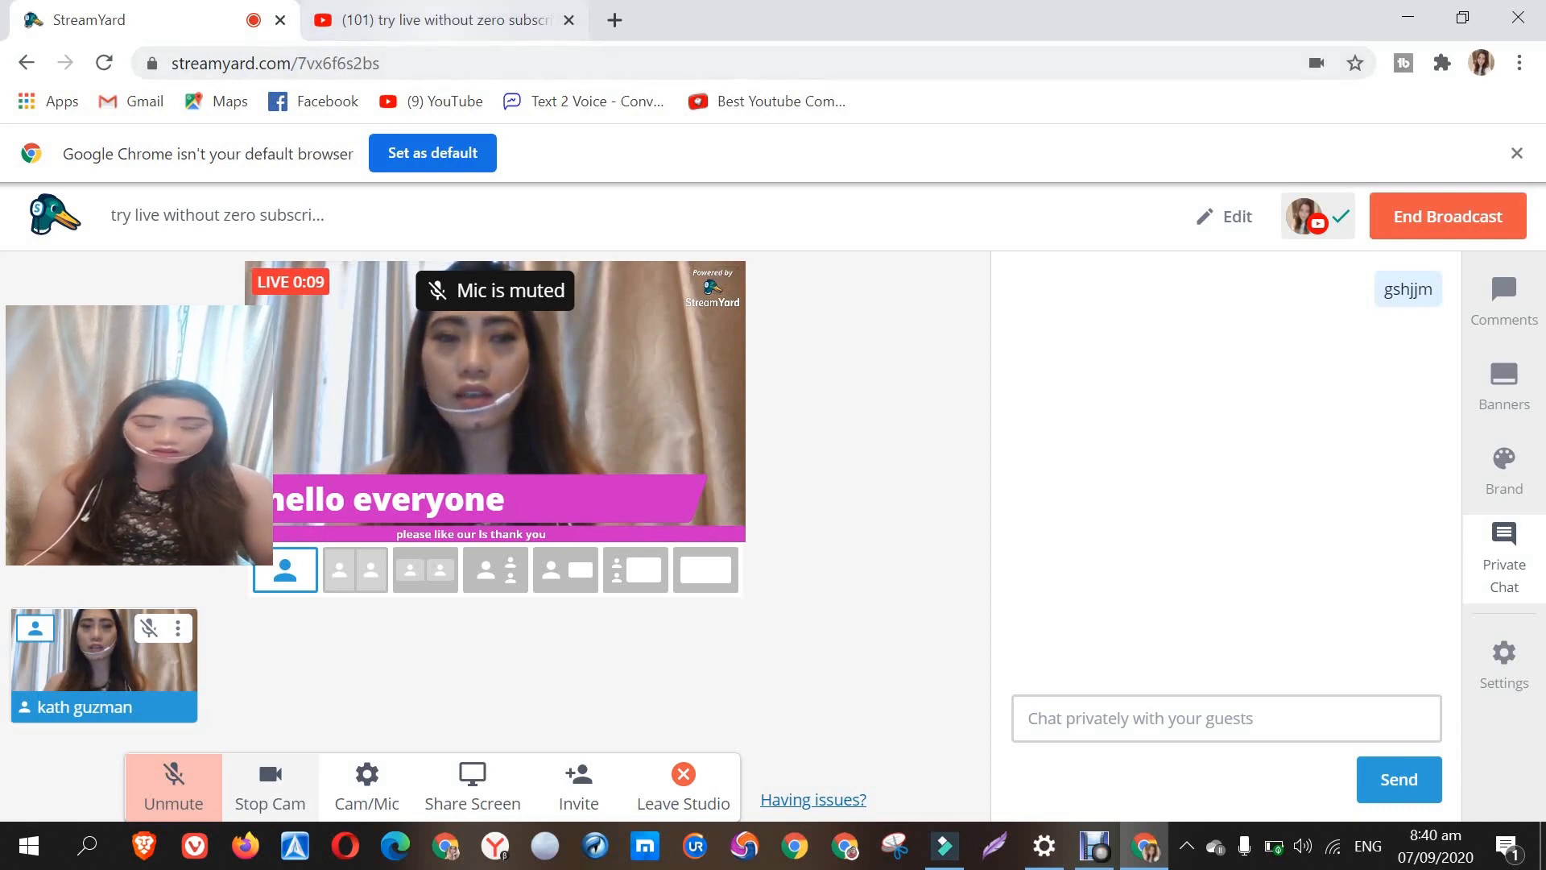
Step: Switch to the broadcast's YouTube page and reload it to view the live stream
left_click(443, 19)
scroll(505, 425, "up", 3)
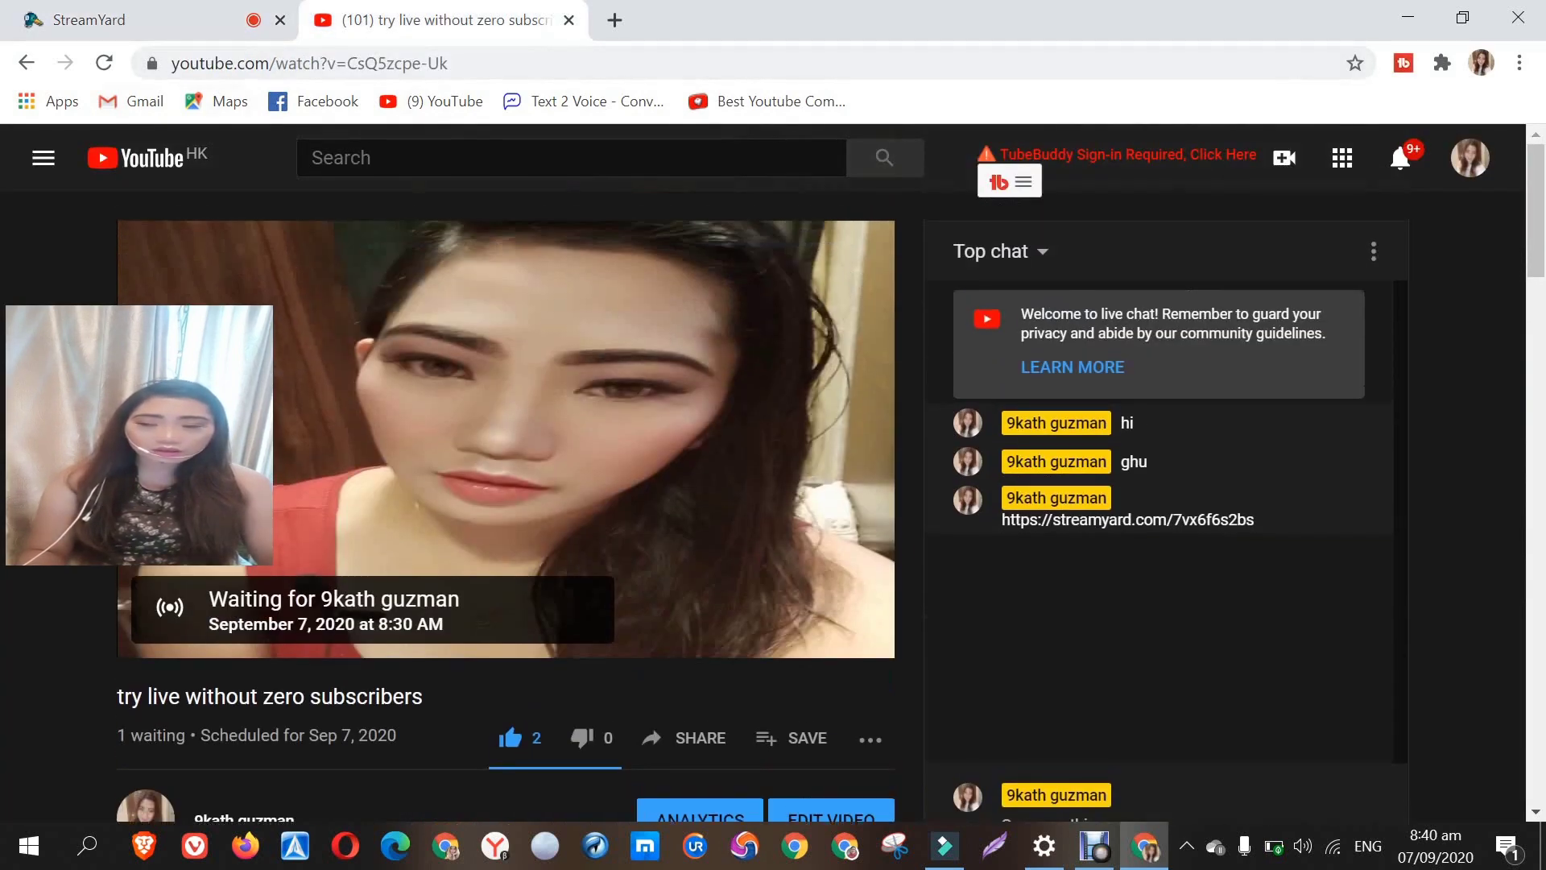
left_click(104, 63)
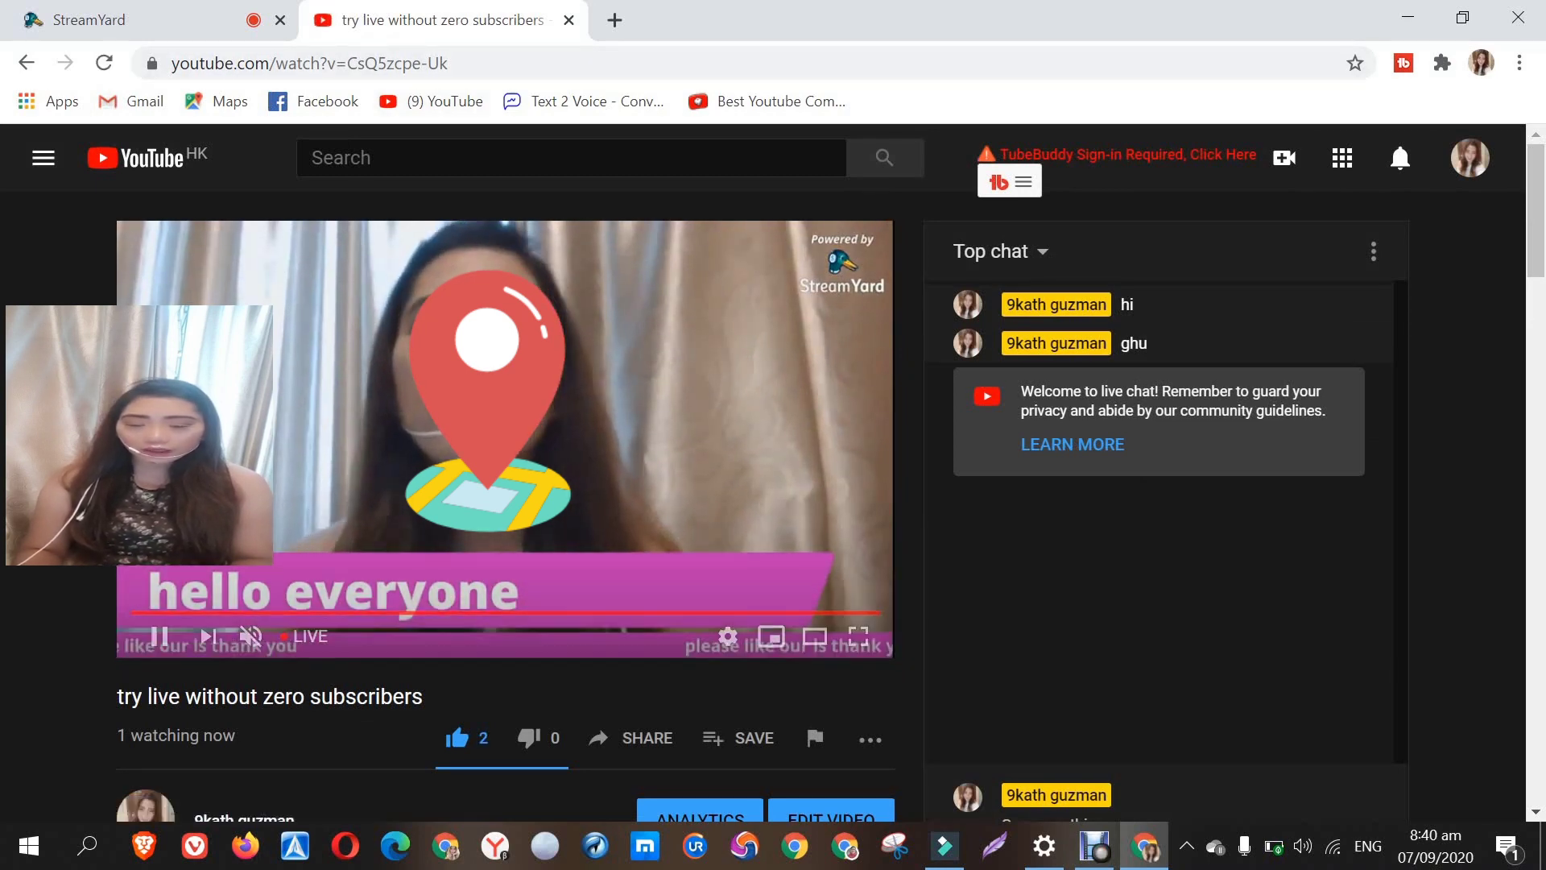
Step: Turn the camera off in the StreamYard studio and check the stream on the broadcast's YouTube page
left_click(137, 21)
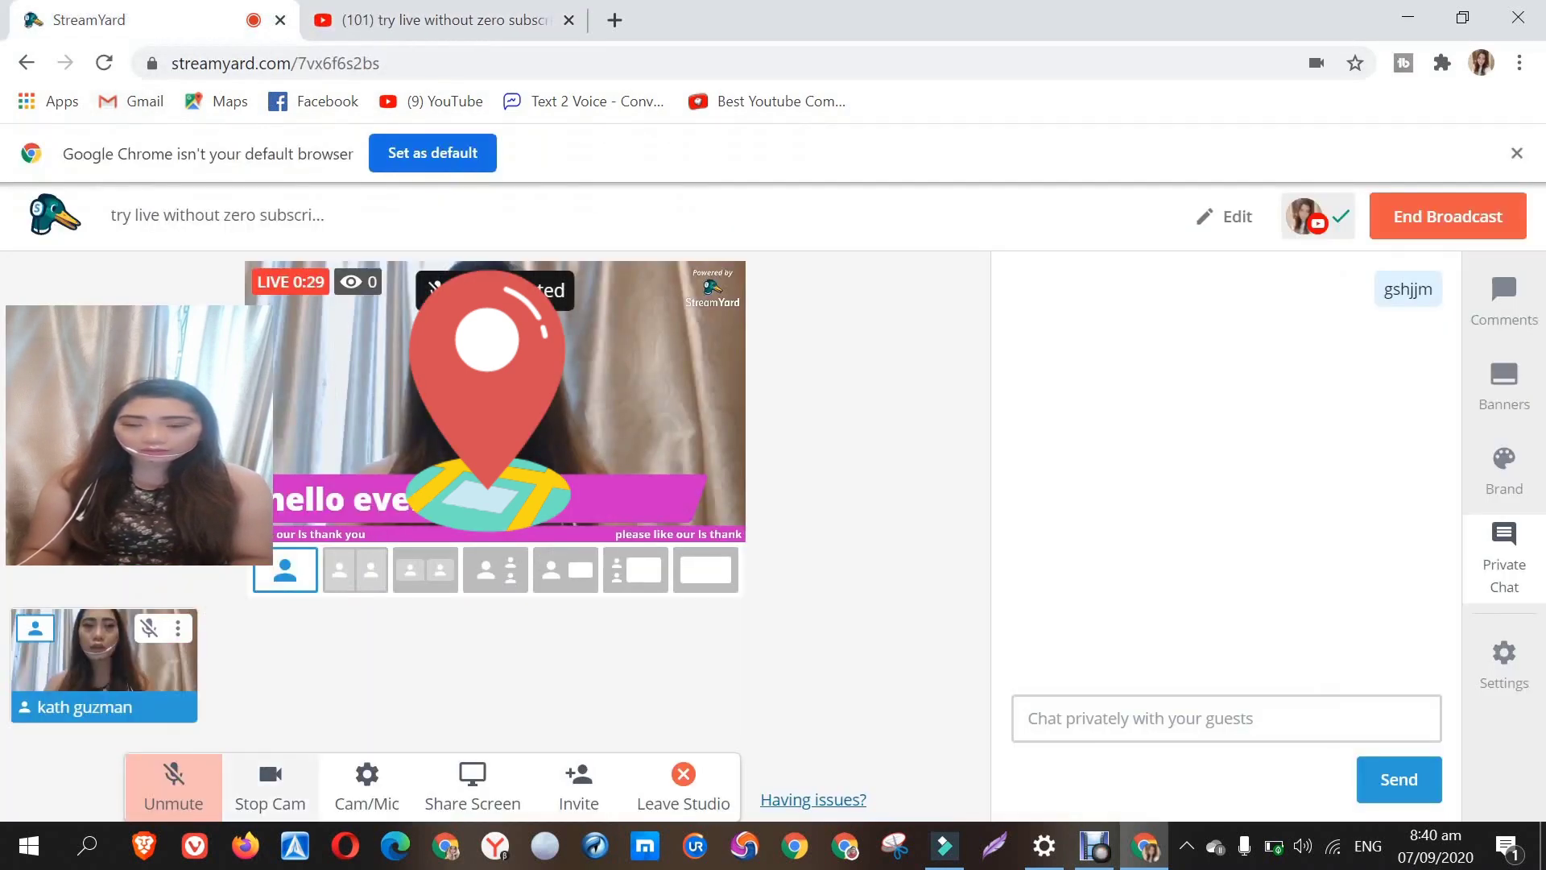
left_click(270, 785)
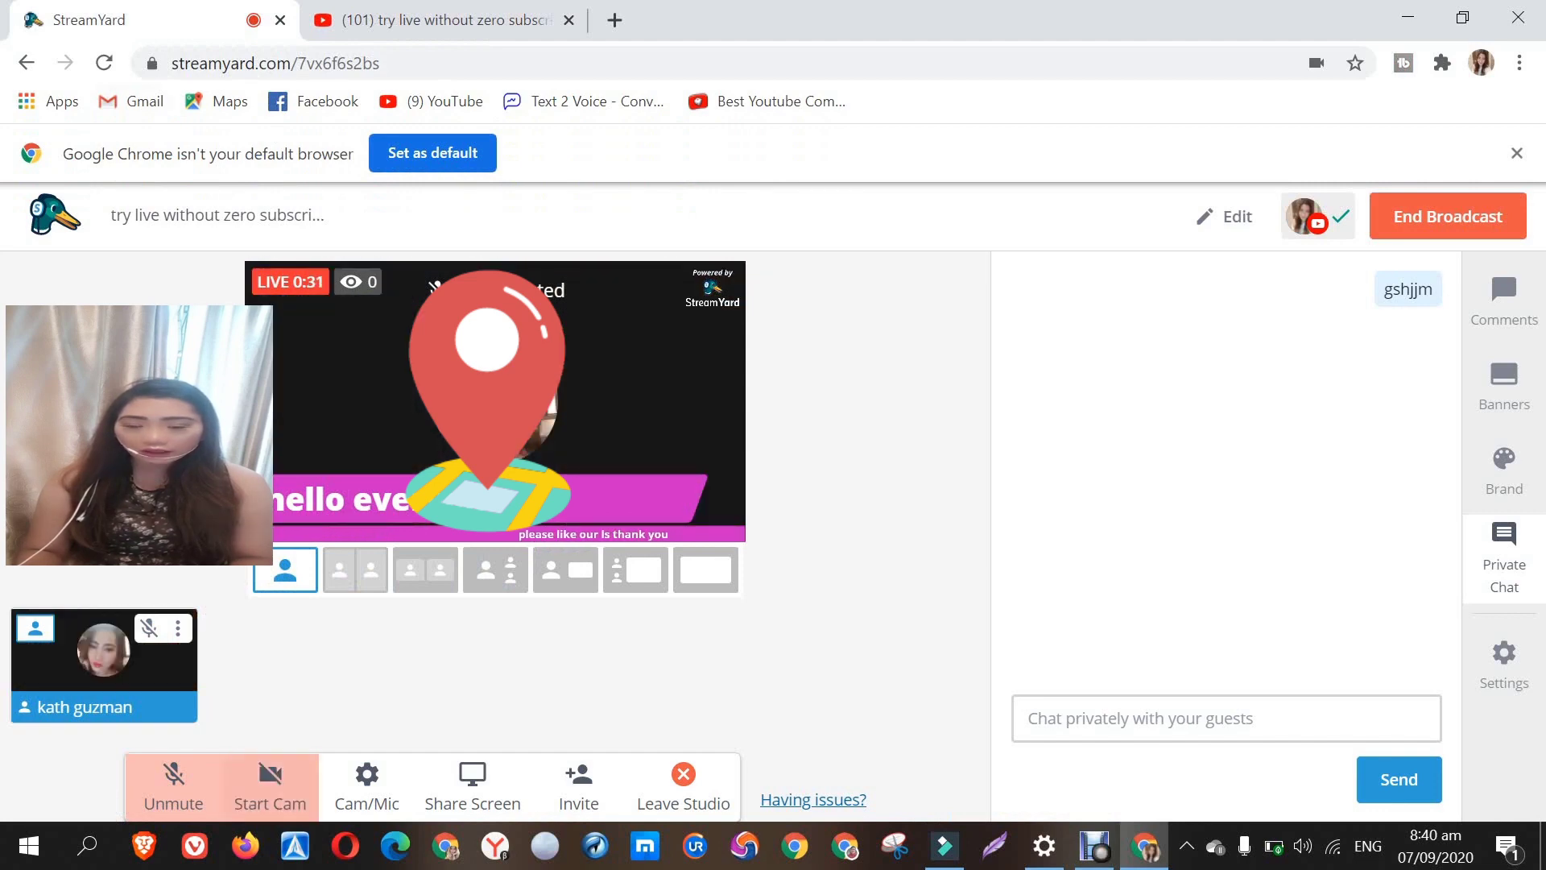
key("ctrl+Tab")
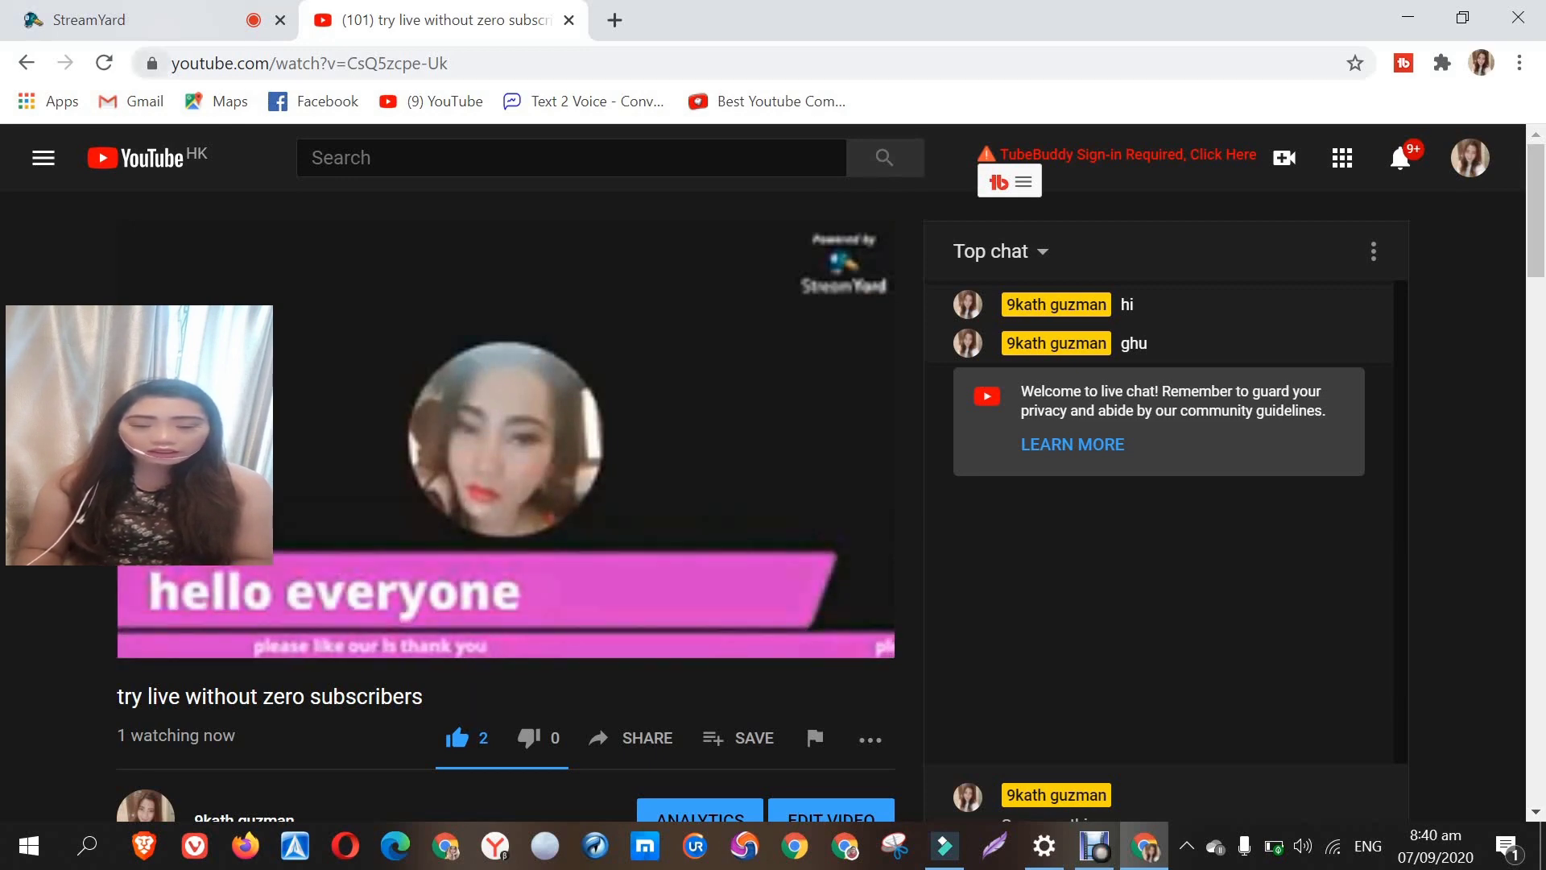
Step: From the StreamYard studio, share the Chrome tab with the broadcast's YouTube page, including audio, and go back to the studio
left_click(121, 20)
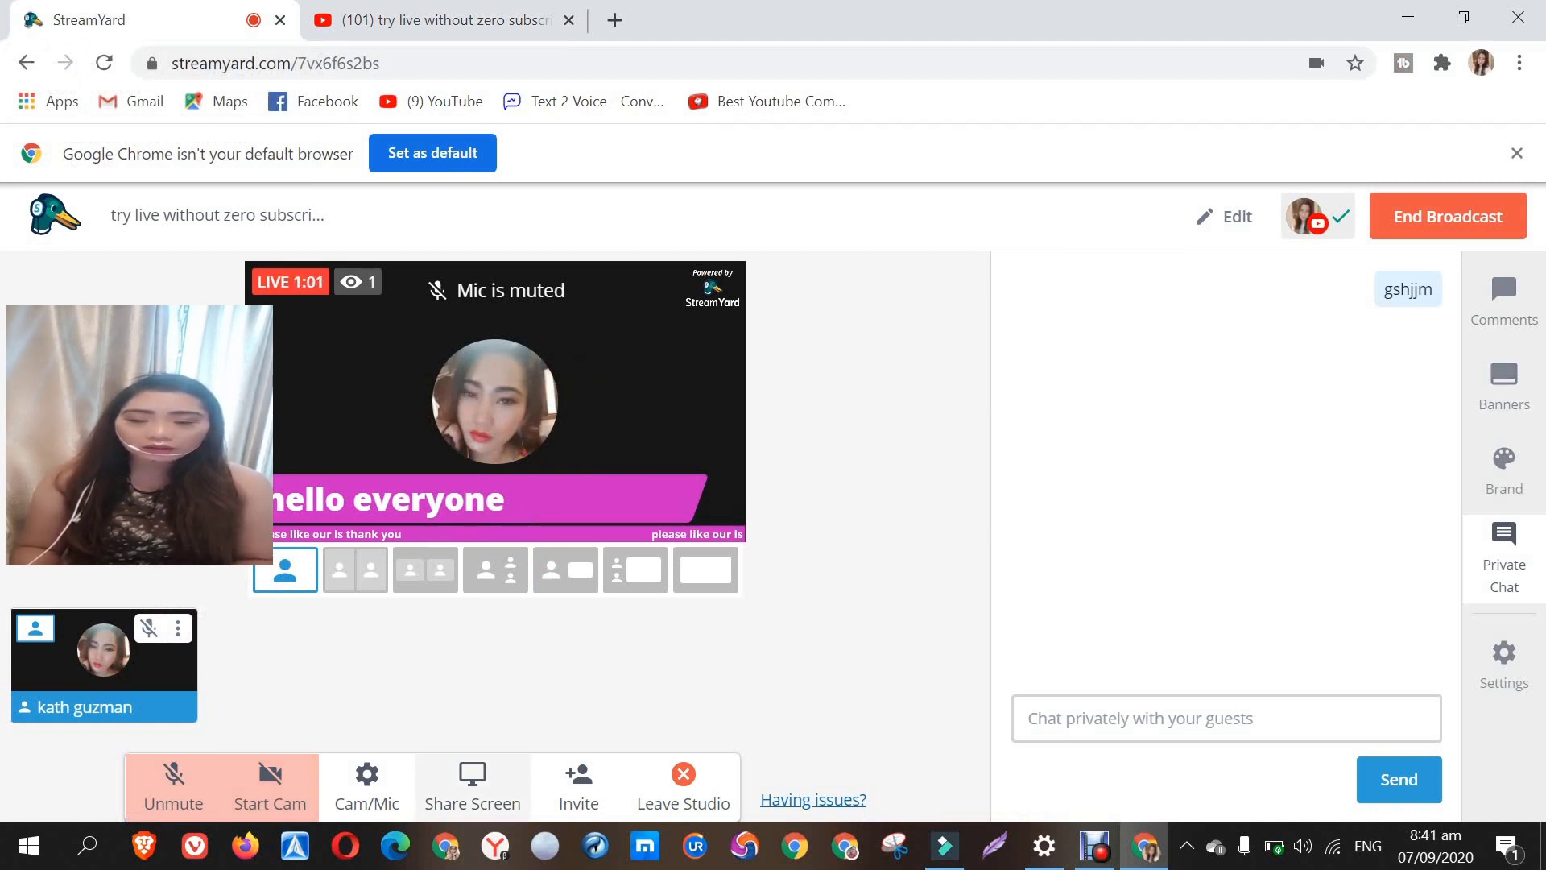
left_click(472, 785)
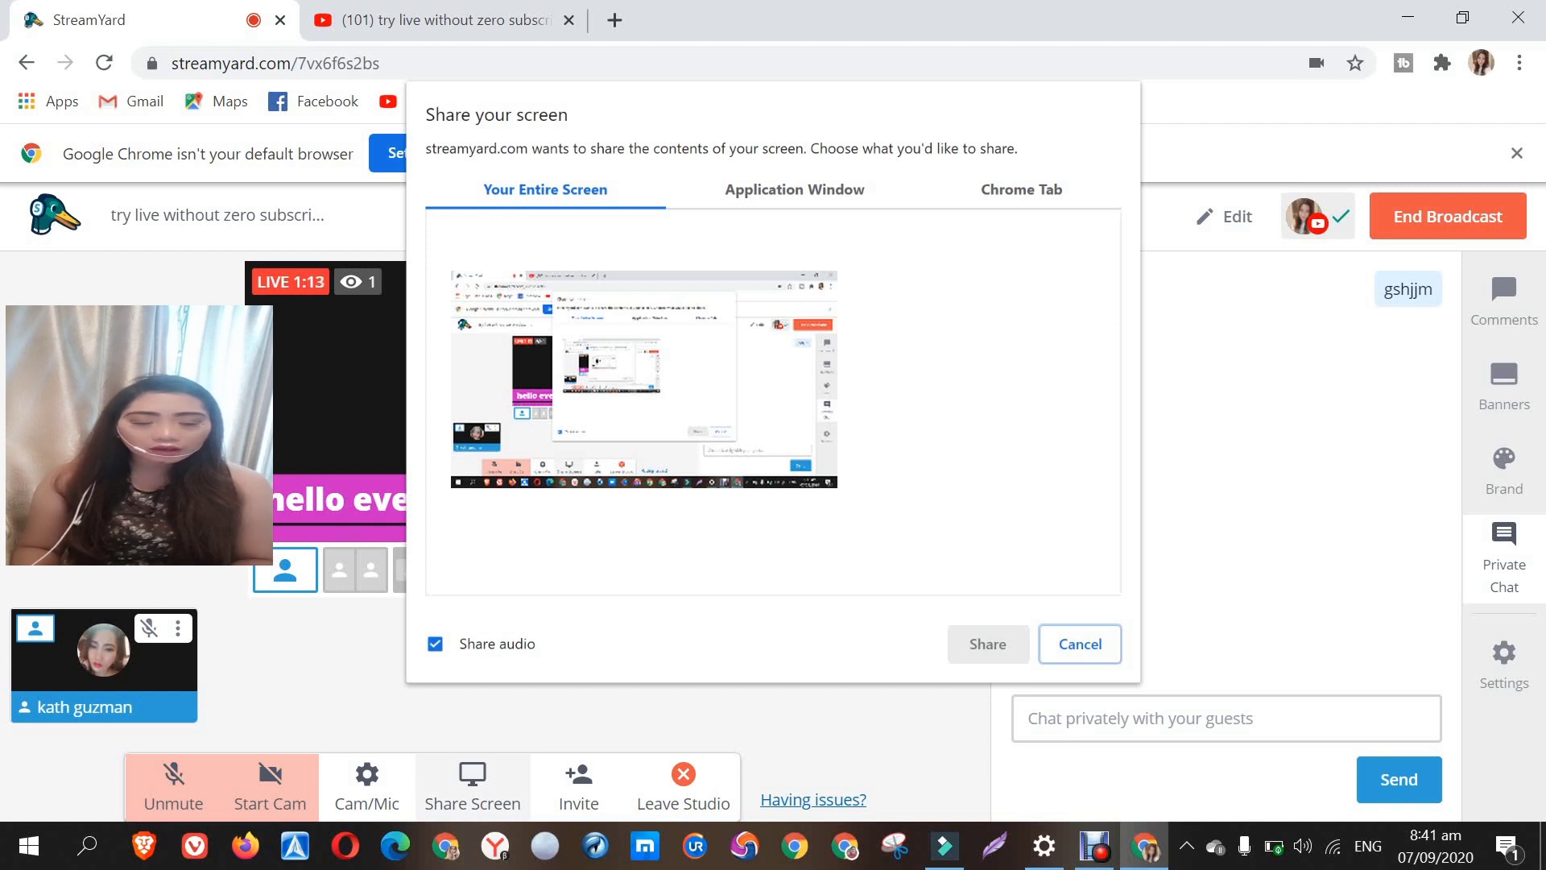
left_click(1020, 189)
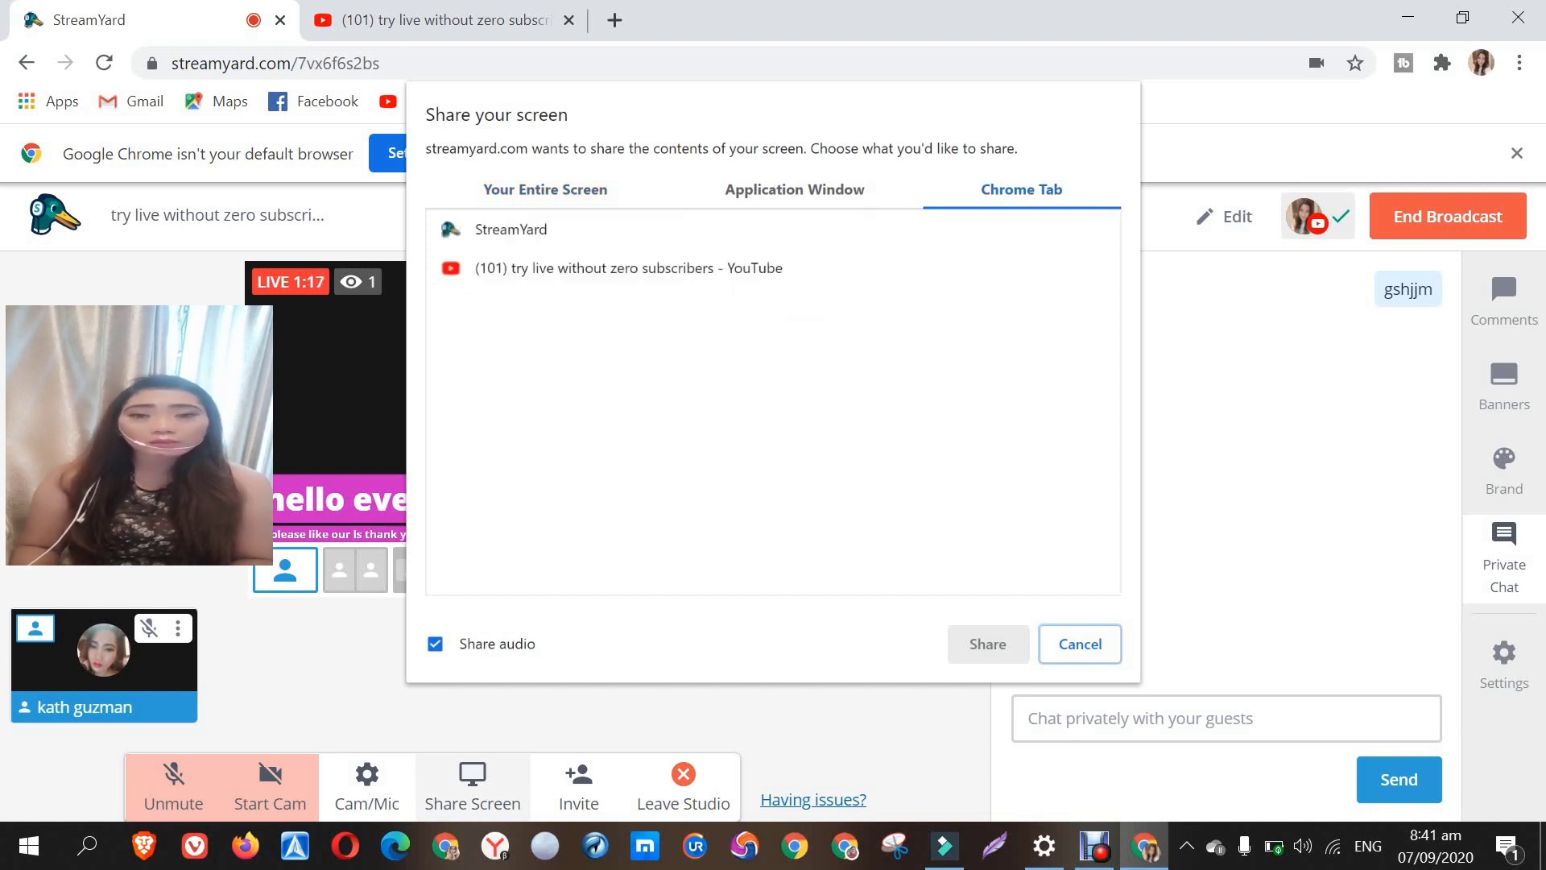
left_click(628, 267)
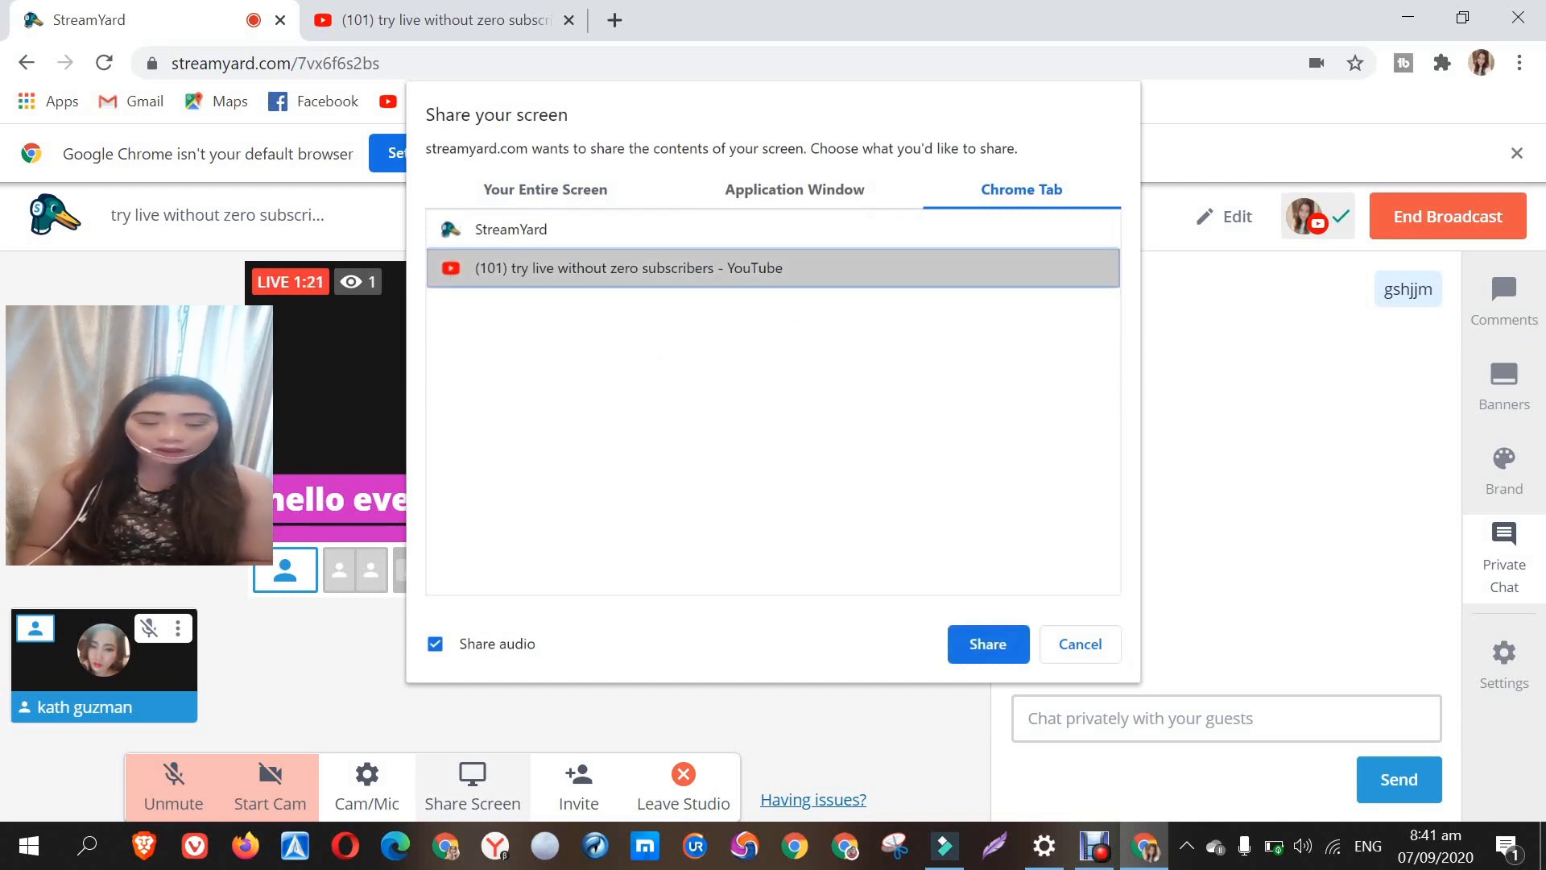
key("Return")
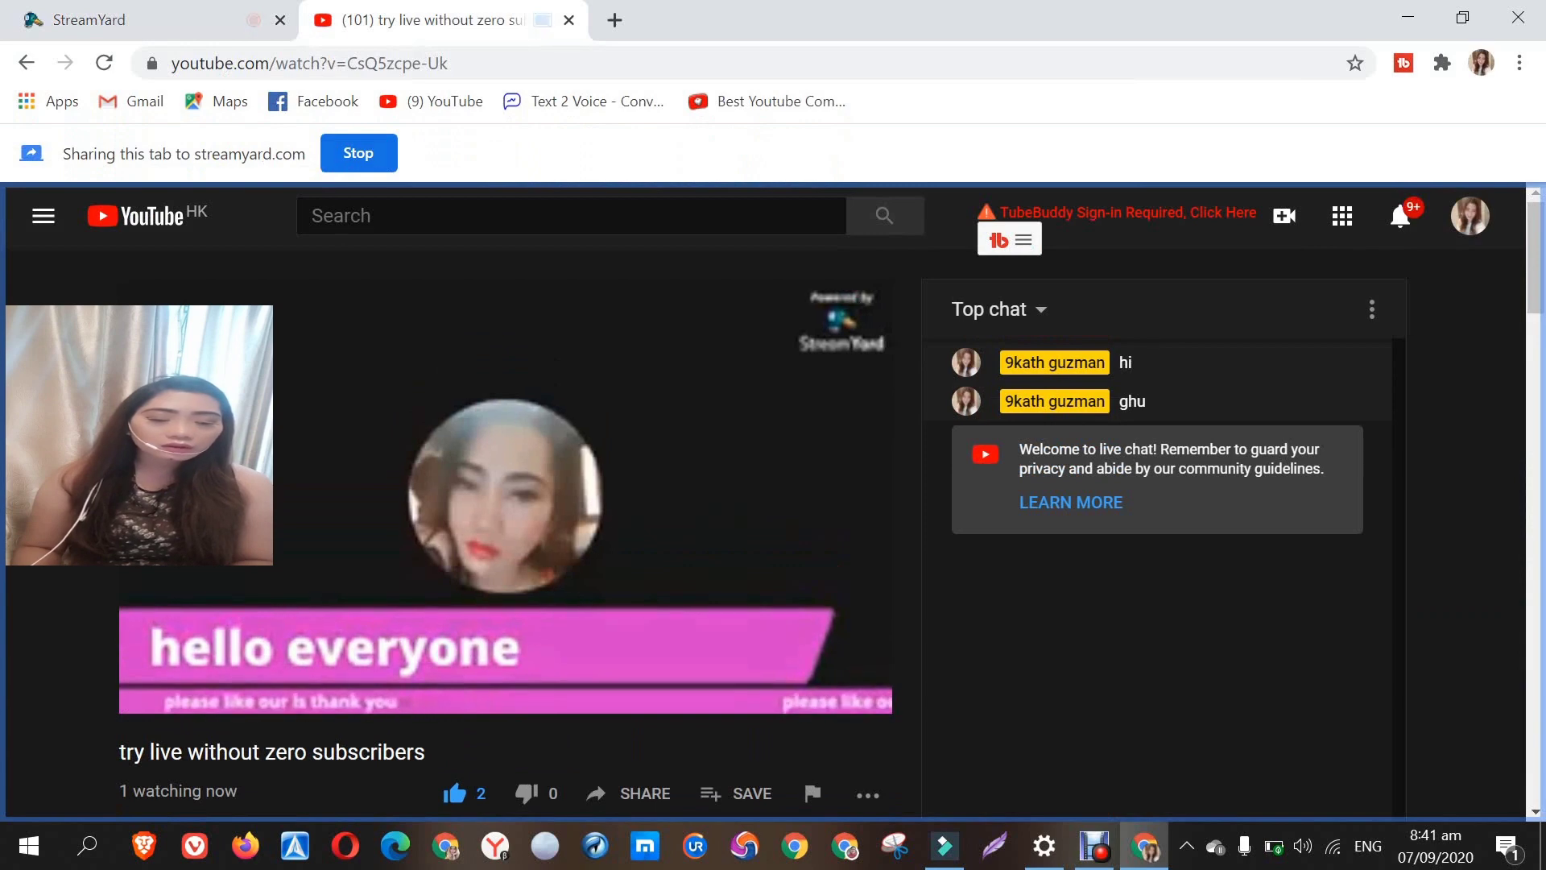
left_click(176, 21)
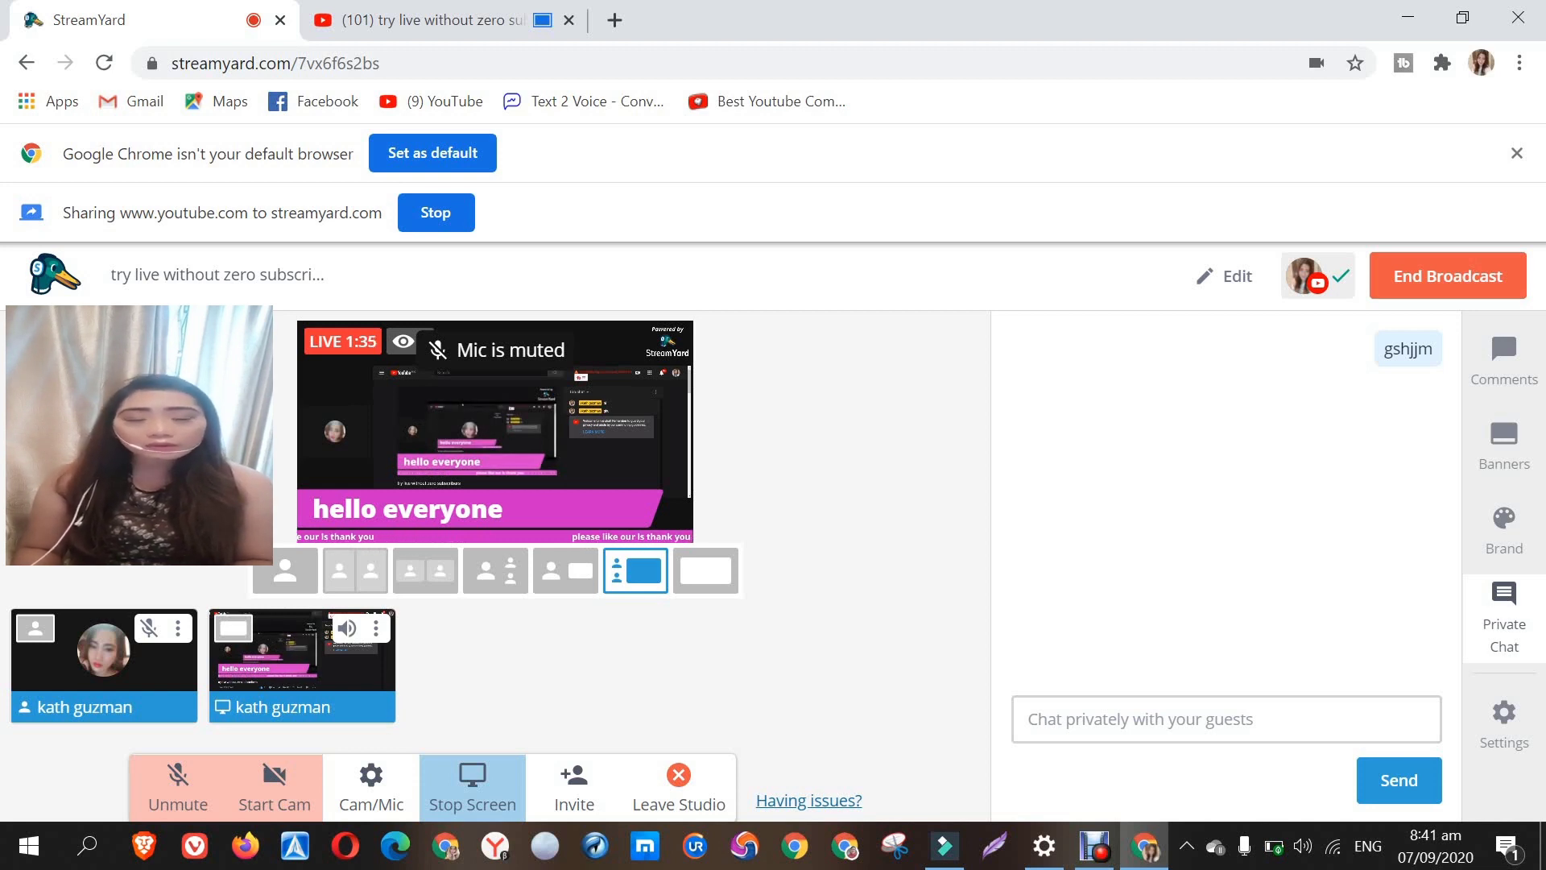
Step: Remove the shared screen from the live stream and add it back
mouse_move(302, 665)
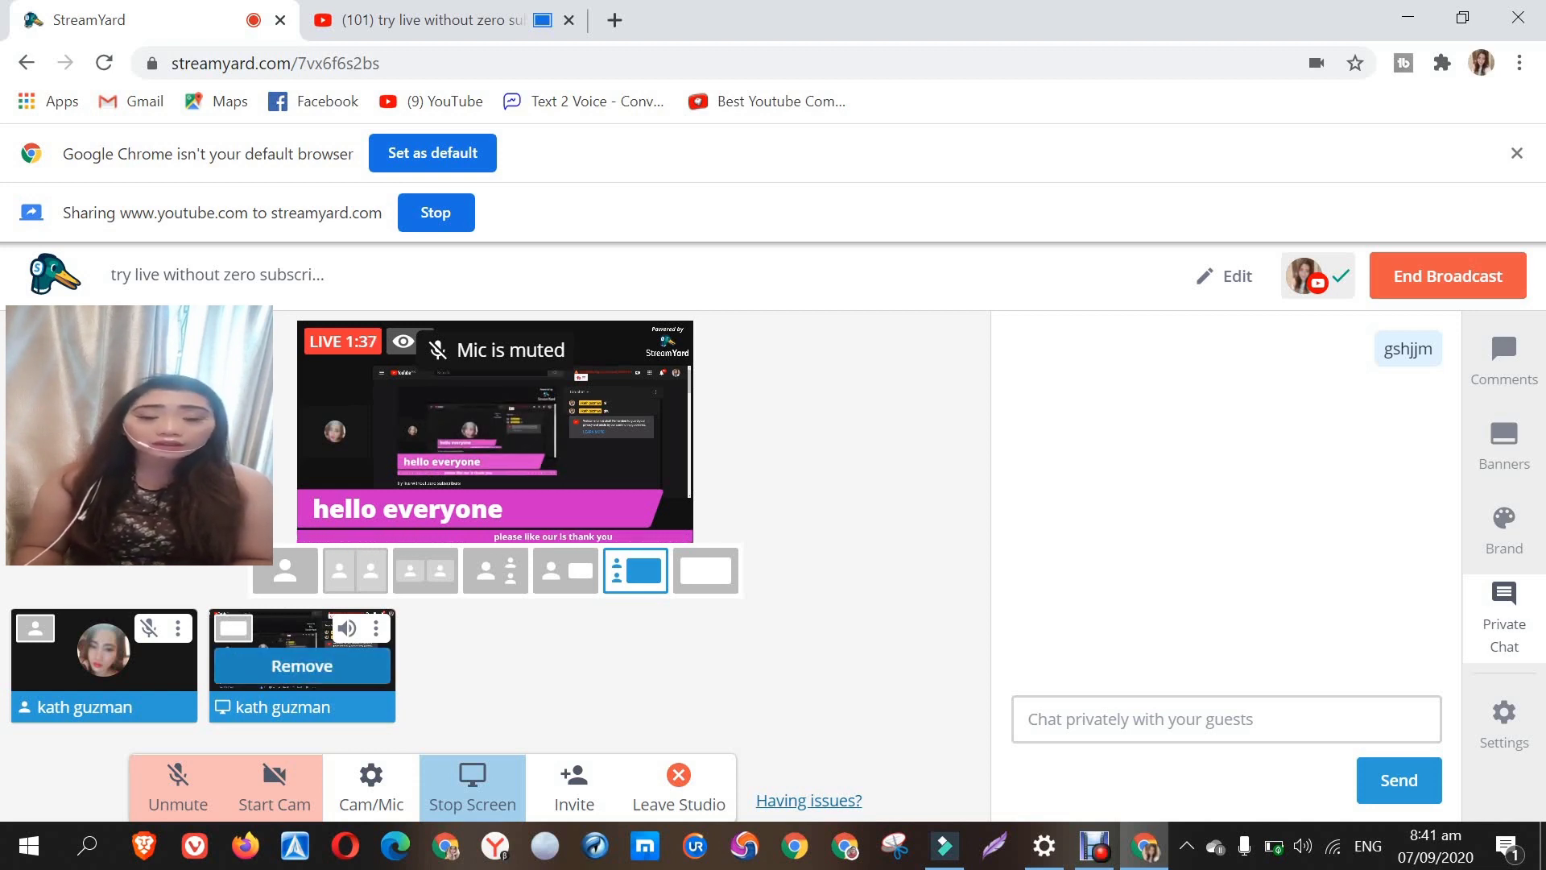
left_click(302, 665)
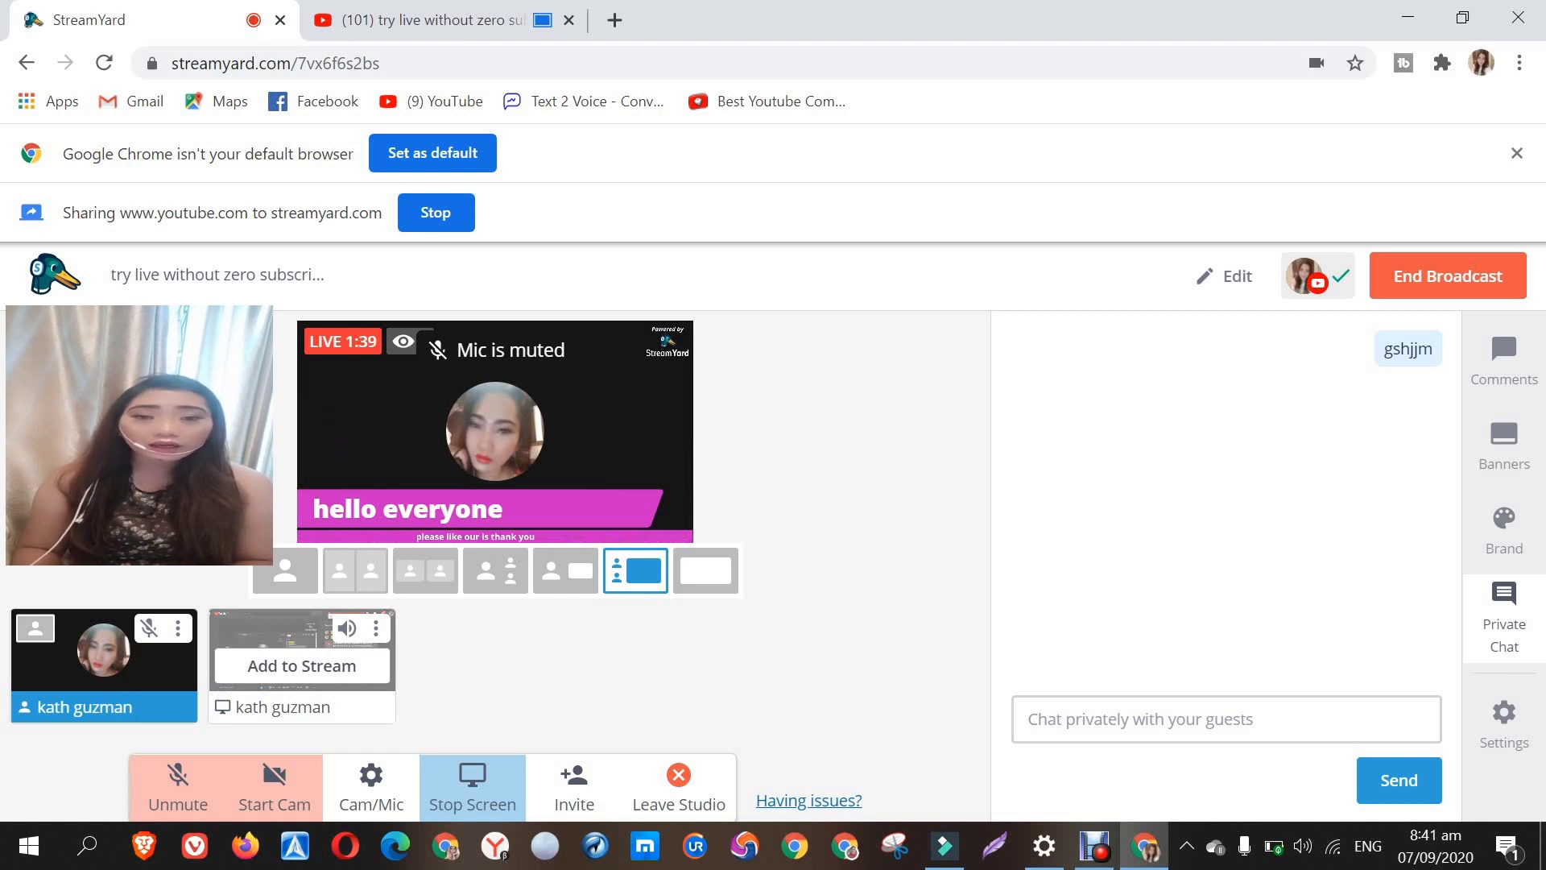
left_click(302, 665)
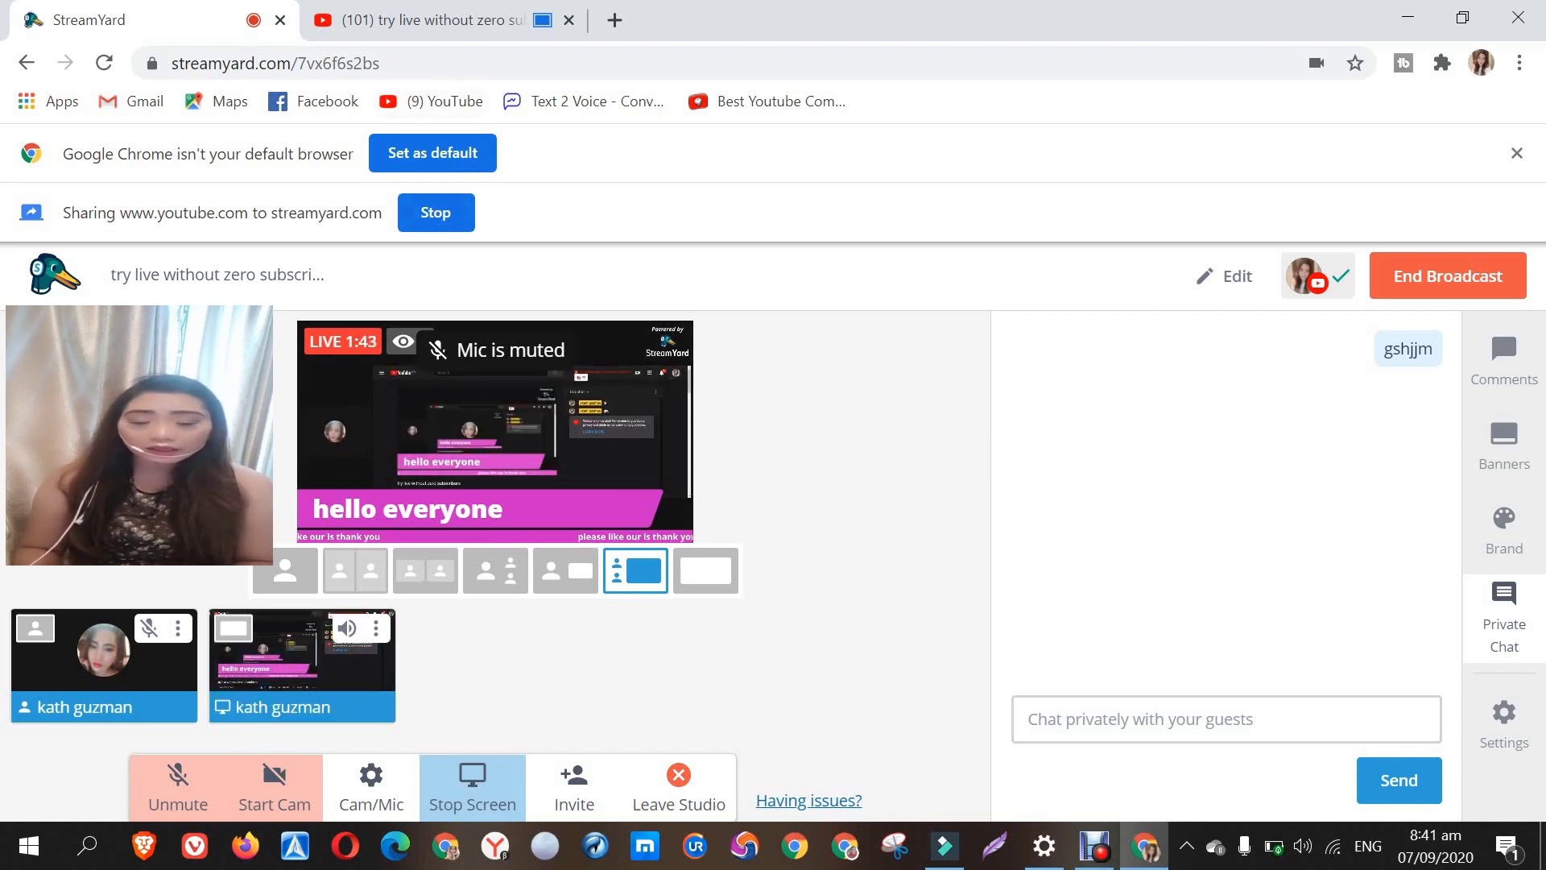
Step: Switch to the broadcast's YouTube page and examine the shared stream, the live chat and the options of the chat message "ghu"
left_click(419, 19)
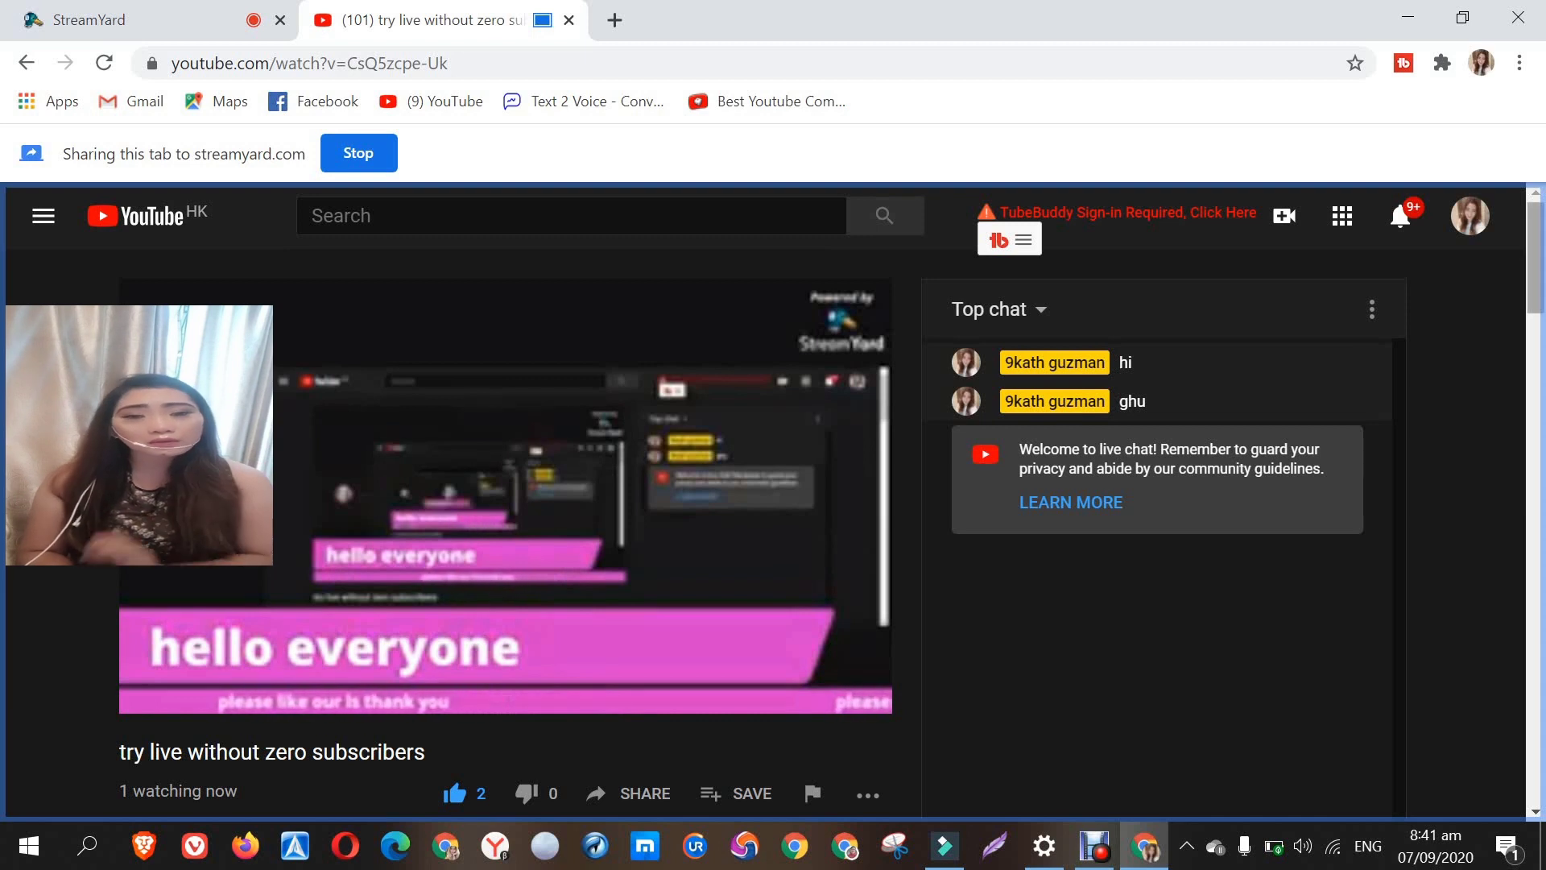
scroll(765, 523, "down", 2)
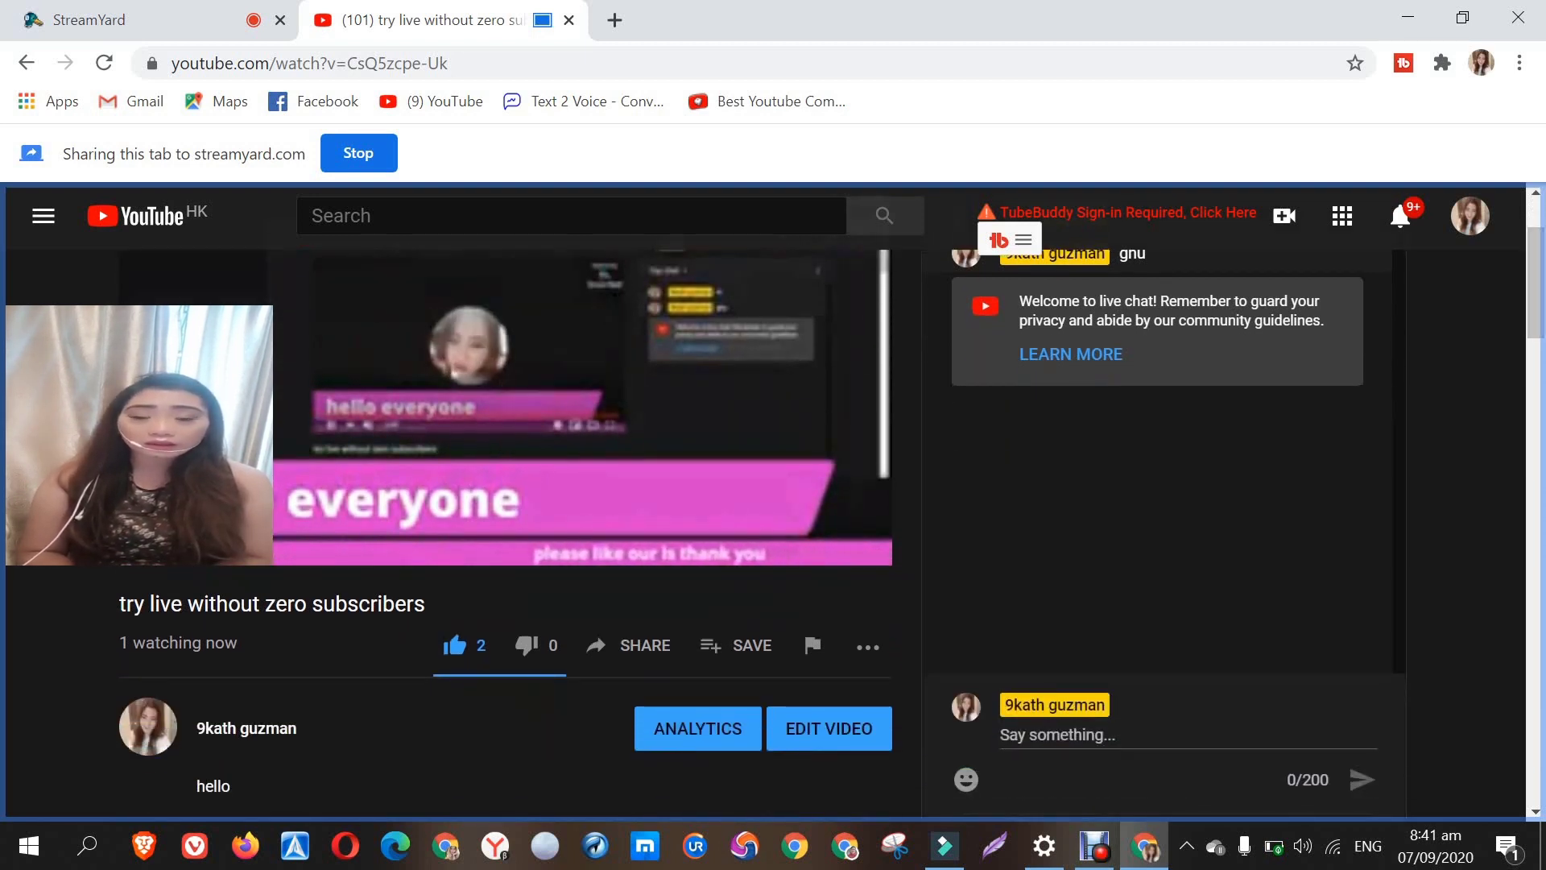
scroll(765, 523, "up", 2)
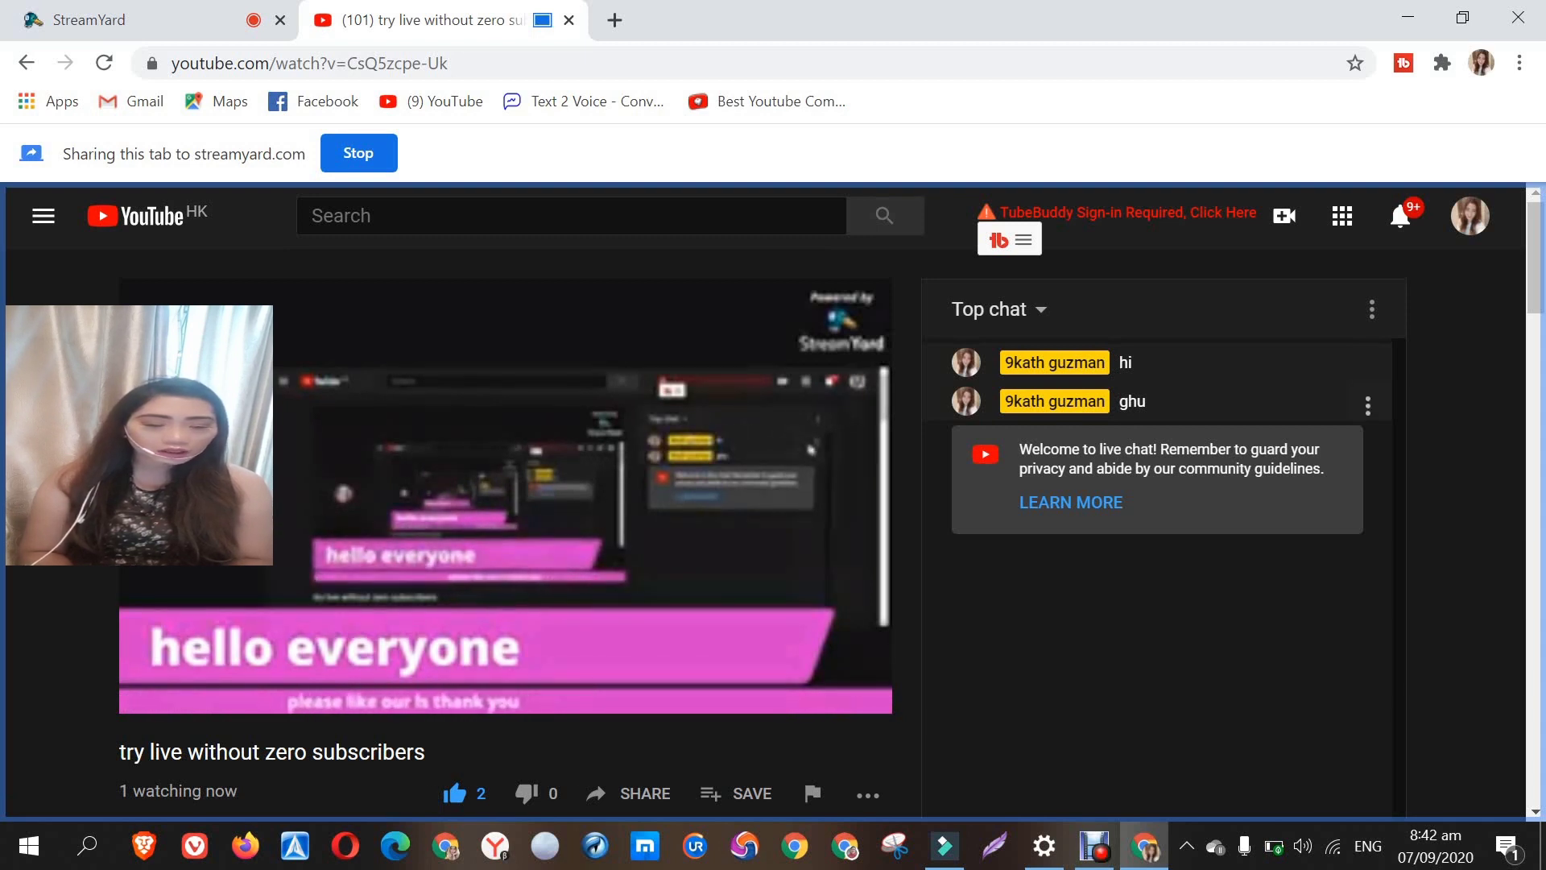
left_click(1367, 405)
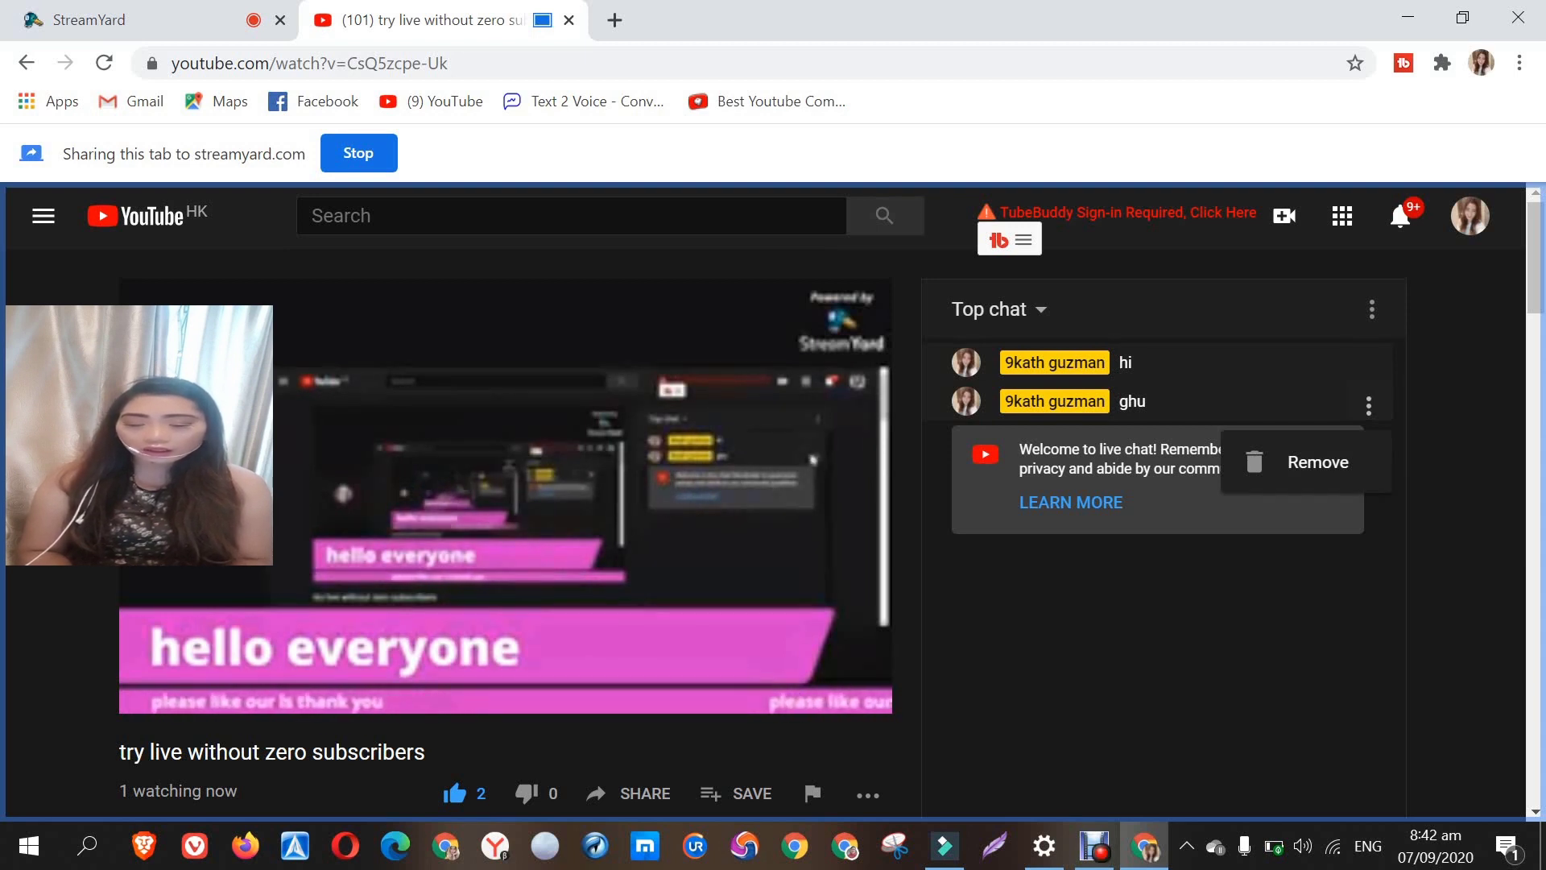
key("Escape")
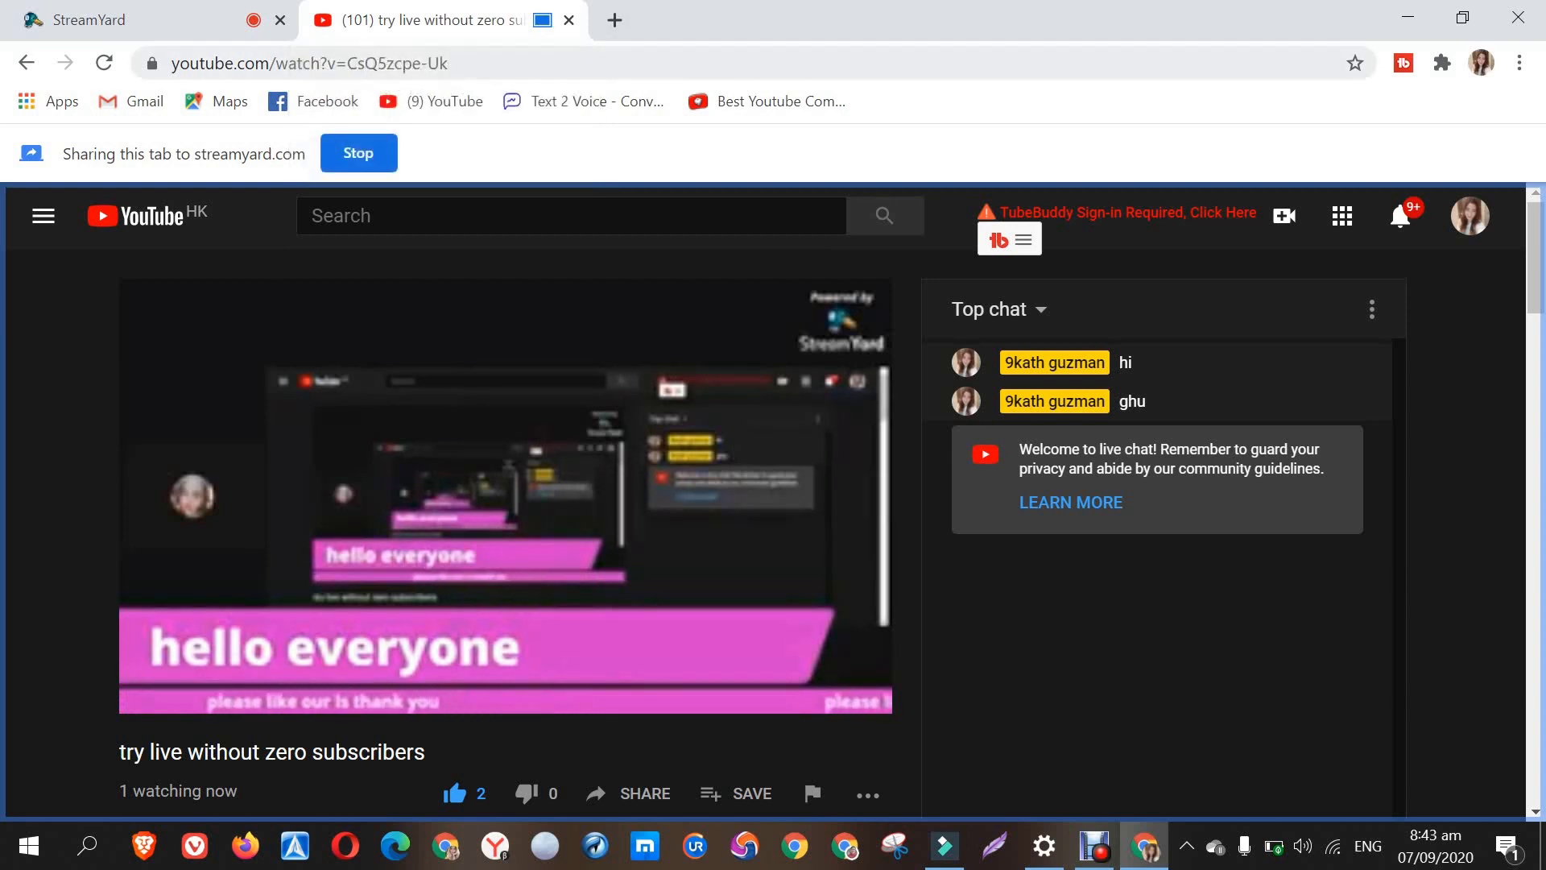
Step: Return to the StreamYard studio and stop the screen share, leaving no new share started
left_click(145, 19)
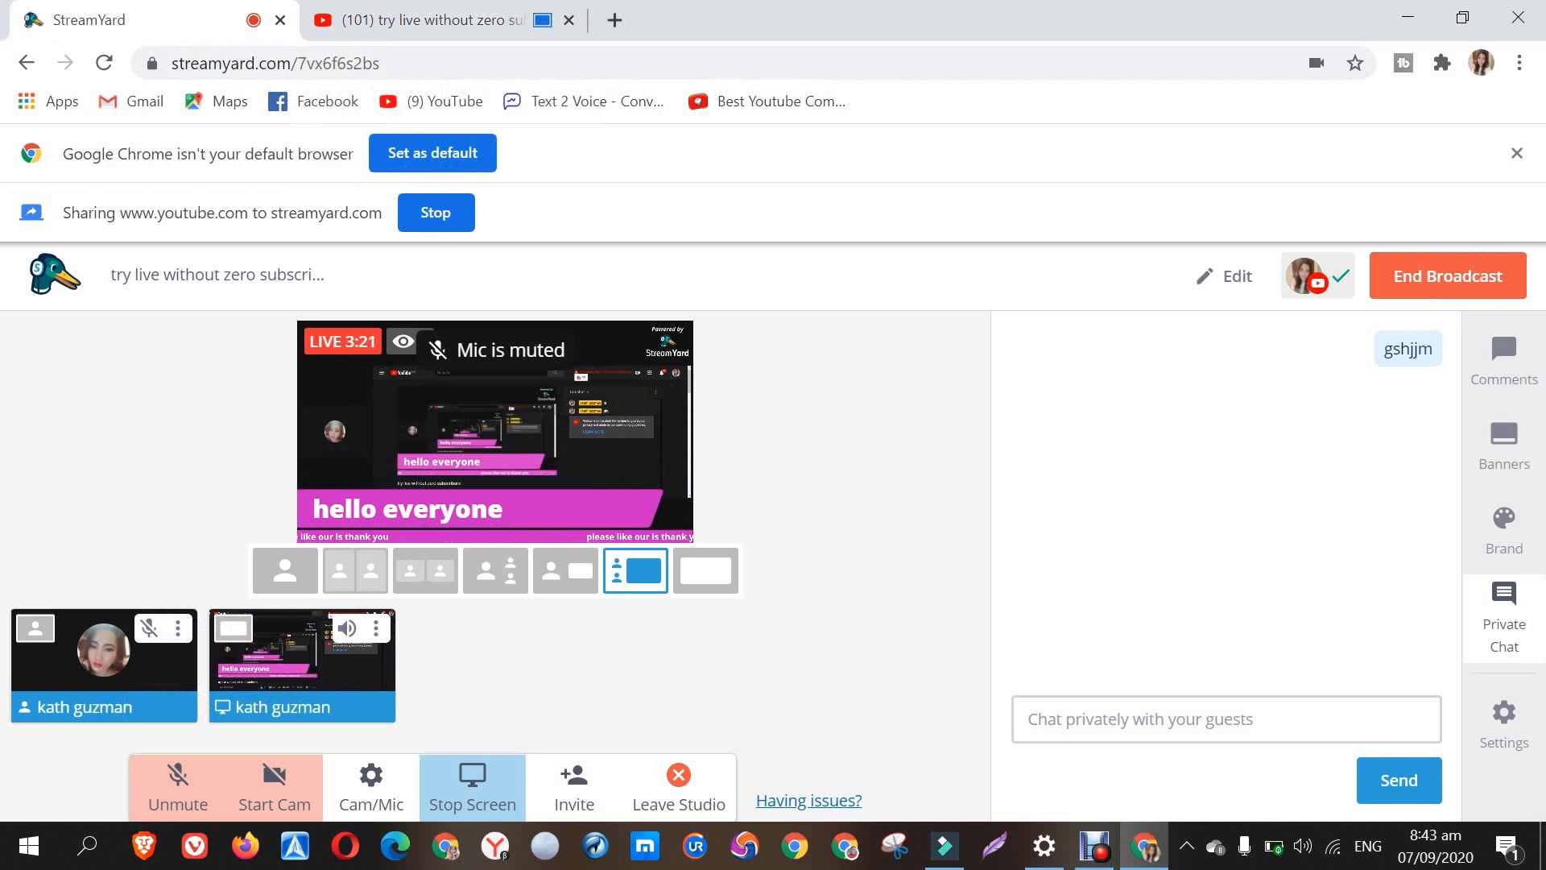
left_click(472, 786)
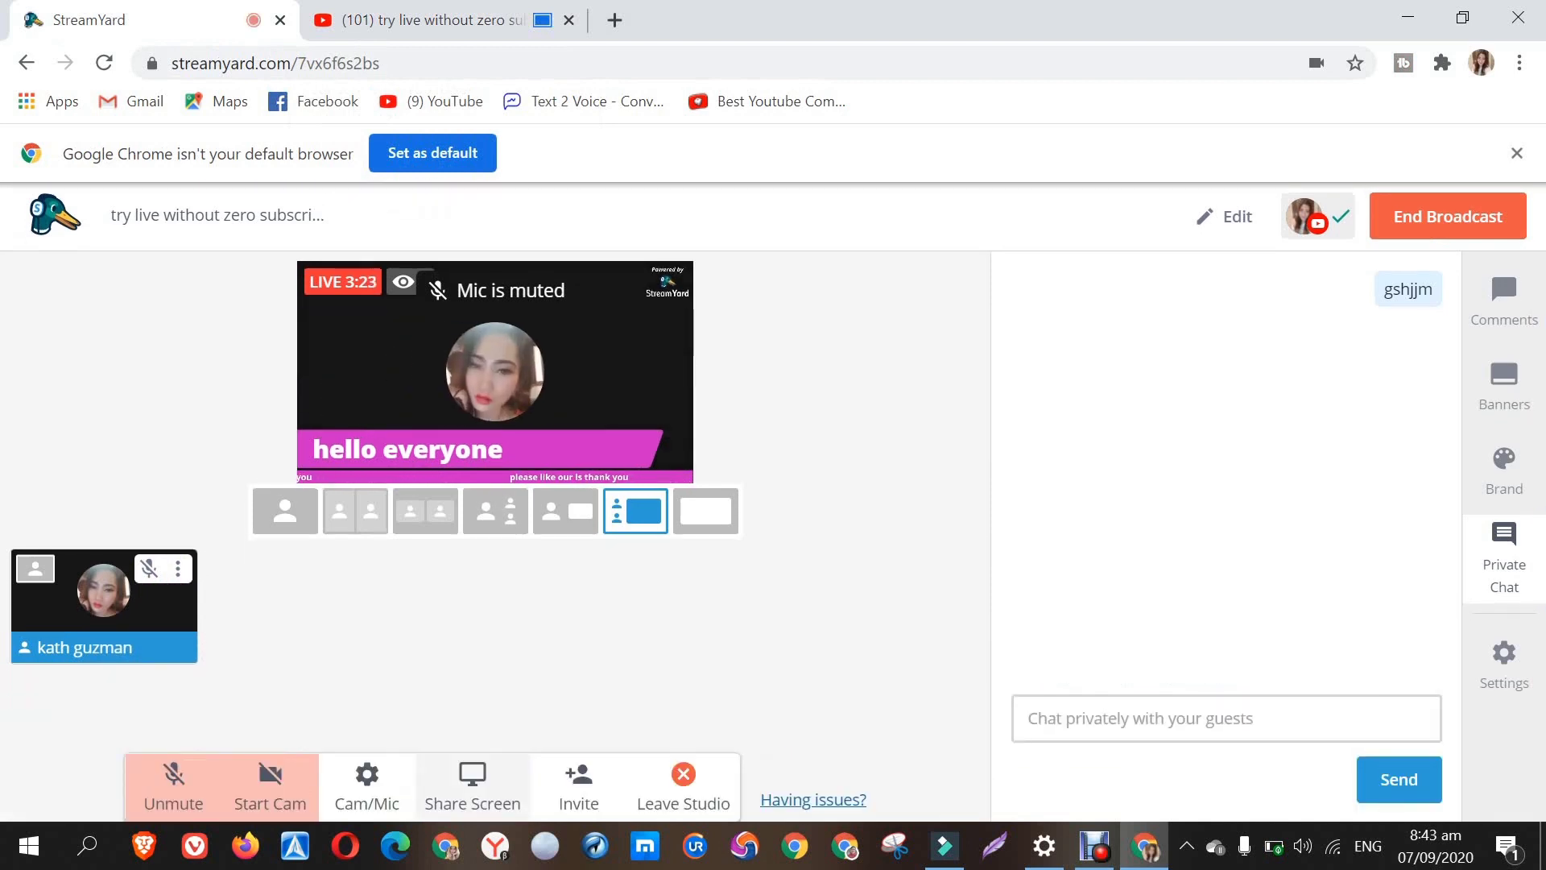
left_click(472, 786)
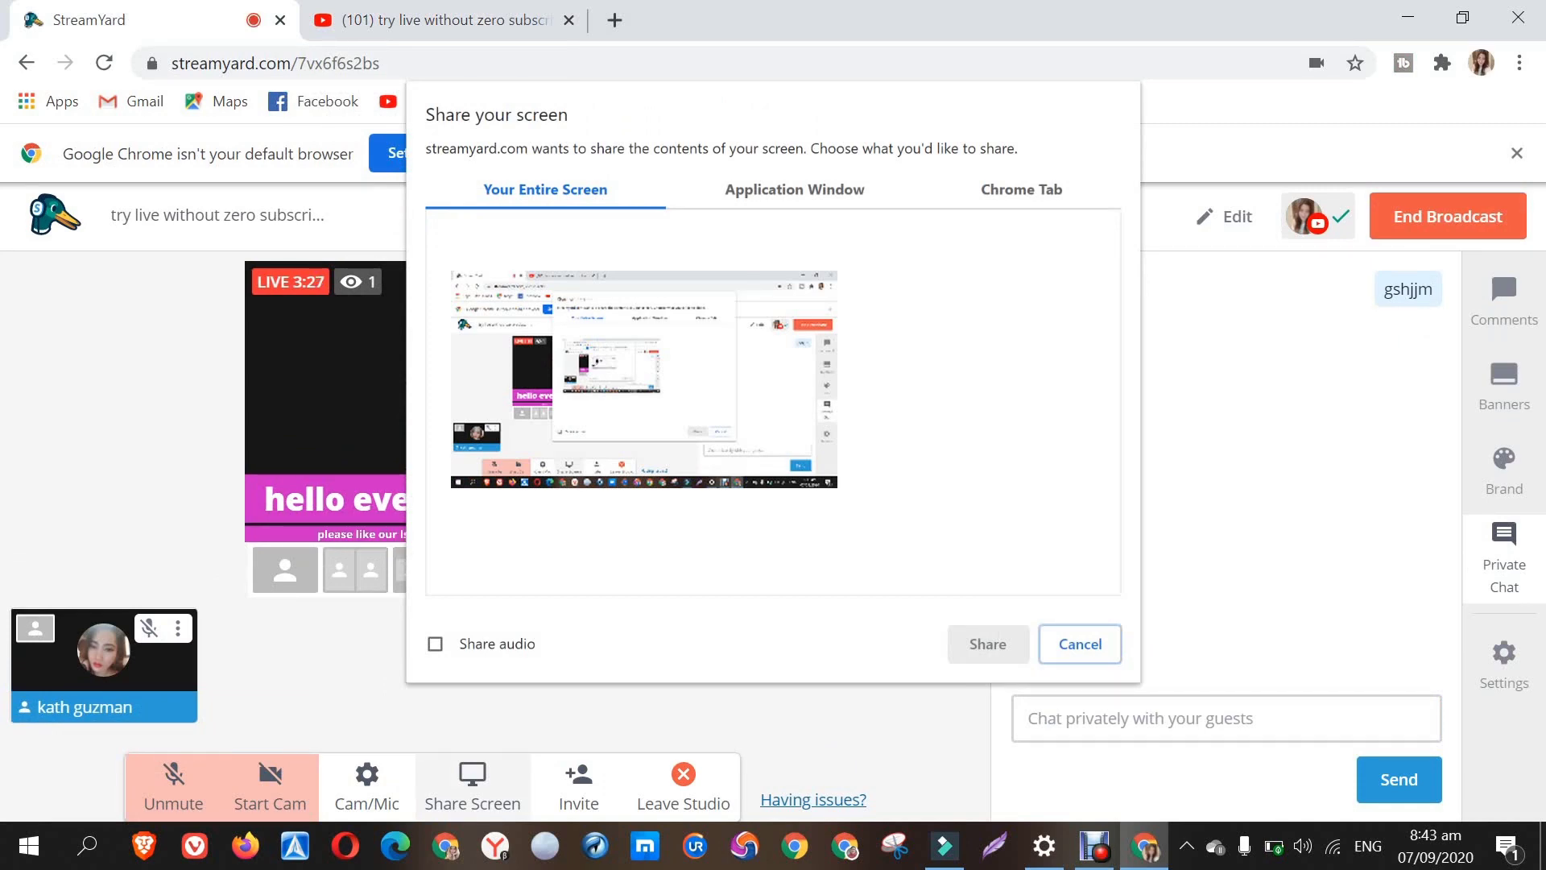
left_click(1079, 643)
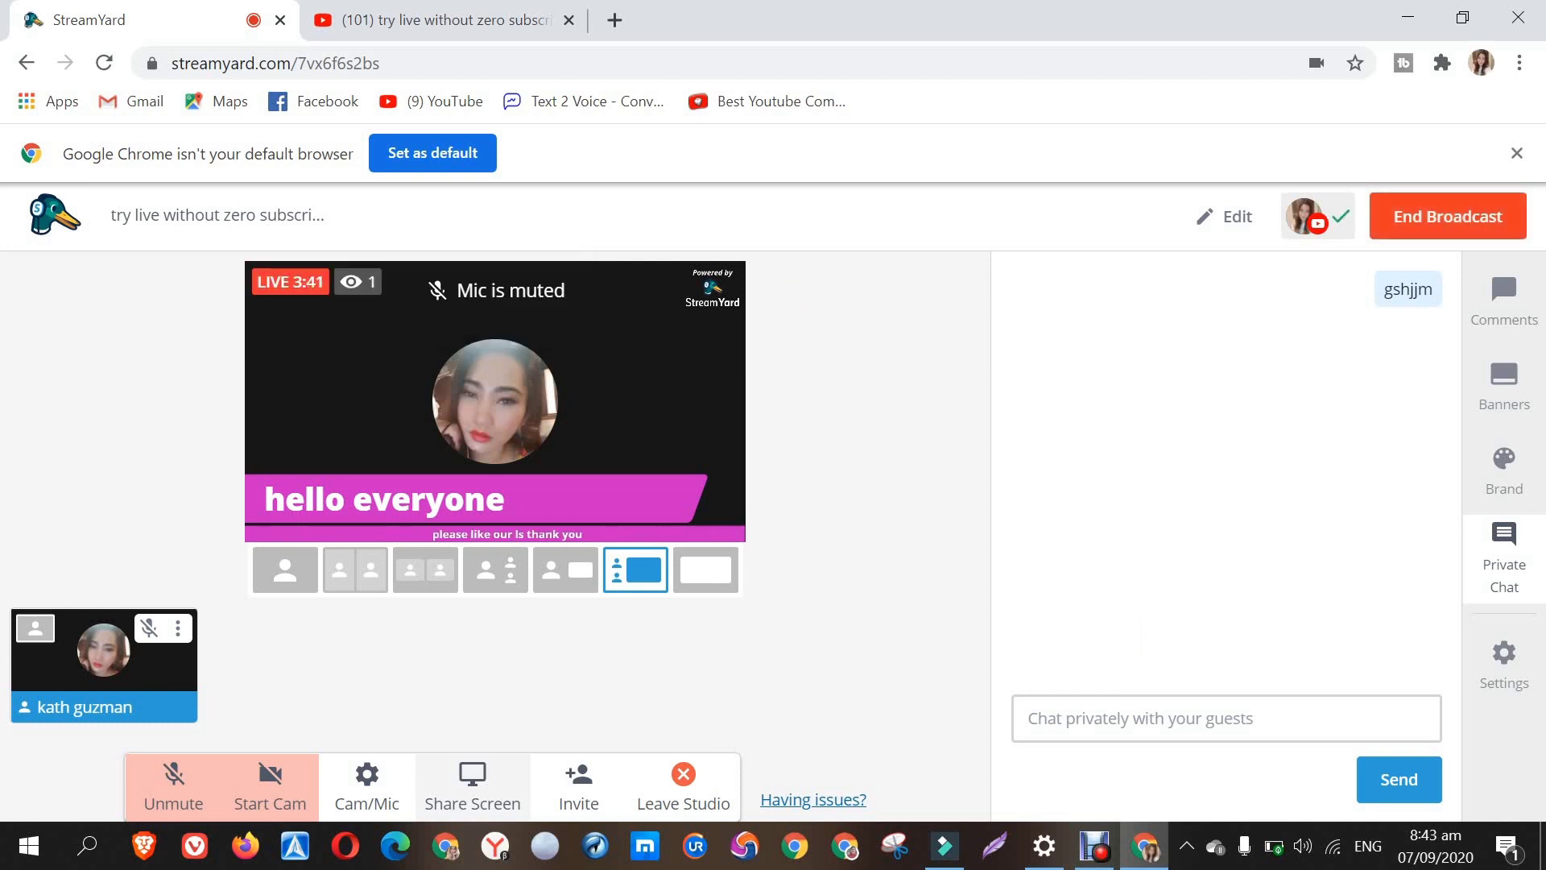
Step: End the live broadcast and confirm ending it
left_click(1447, 216)
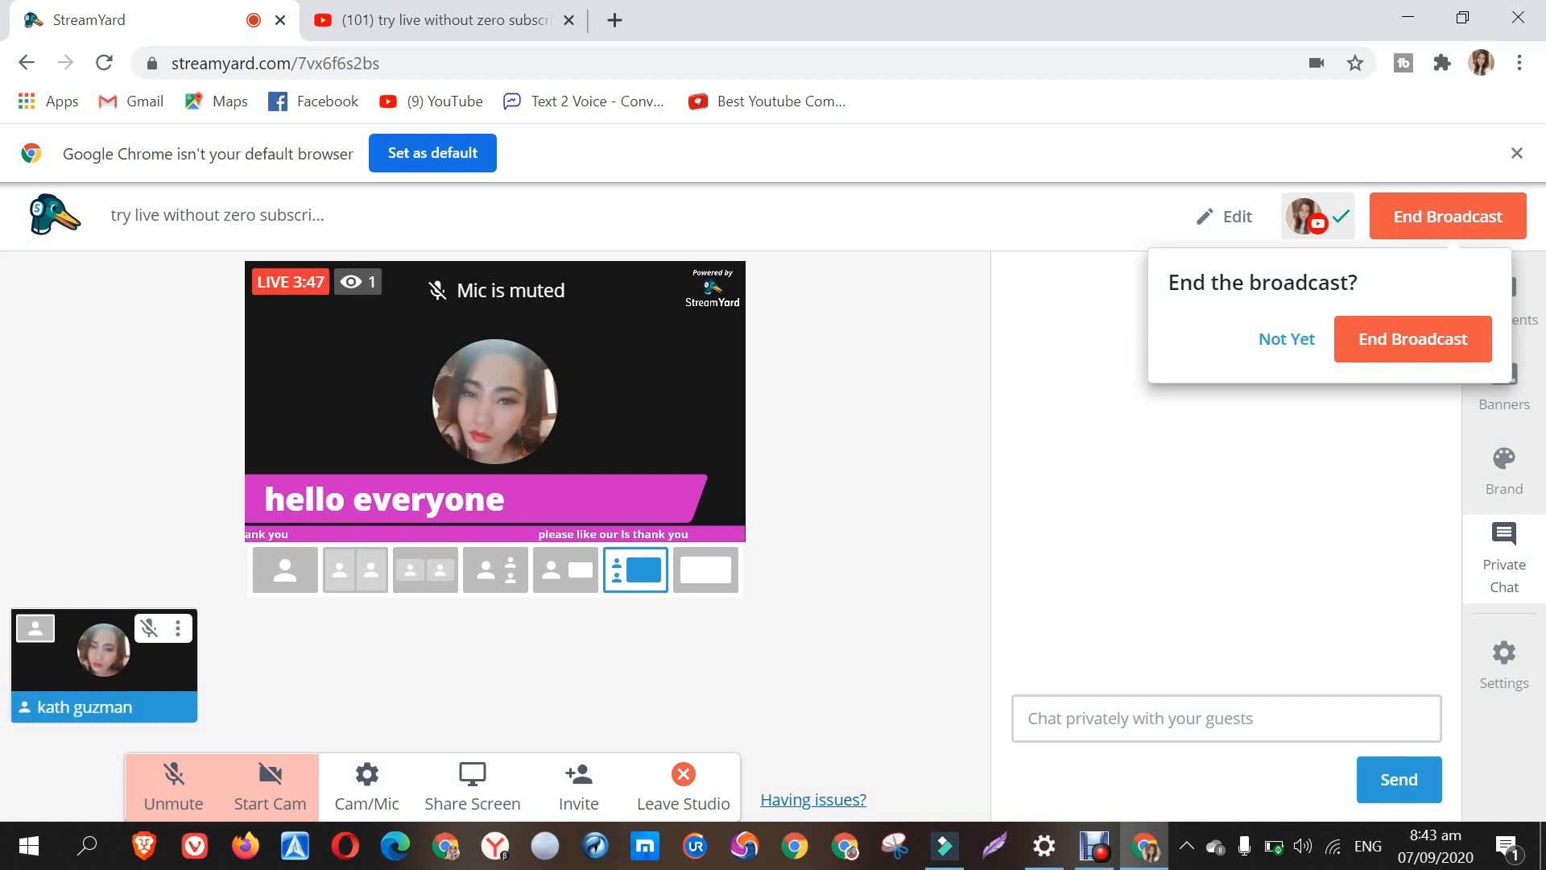
key("Escape")
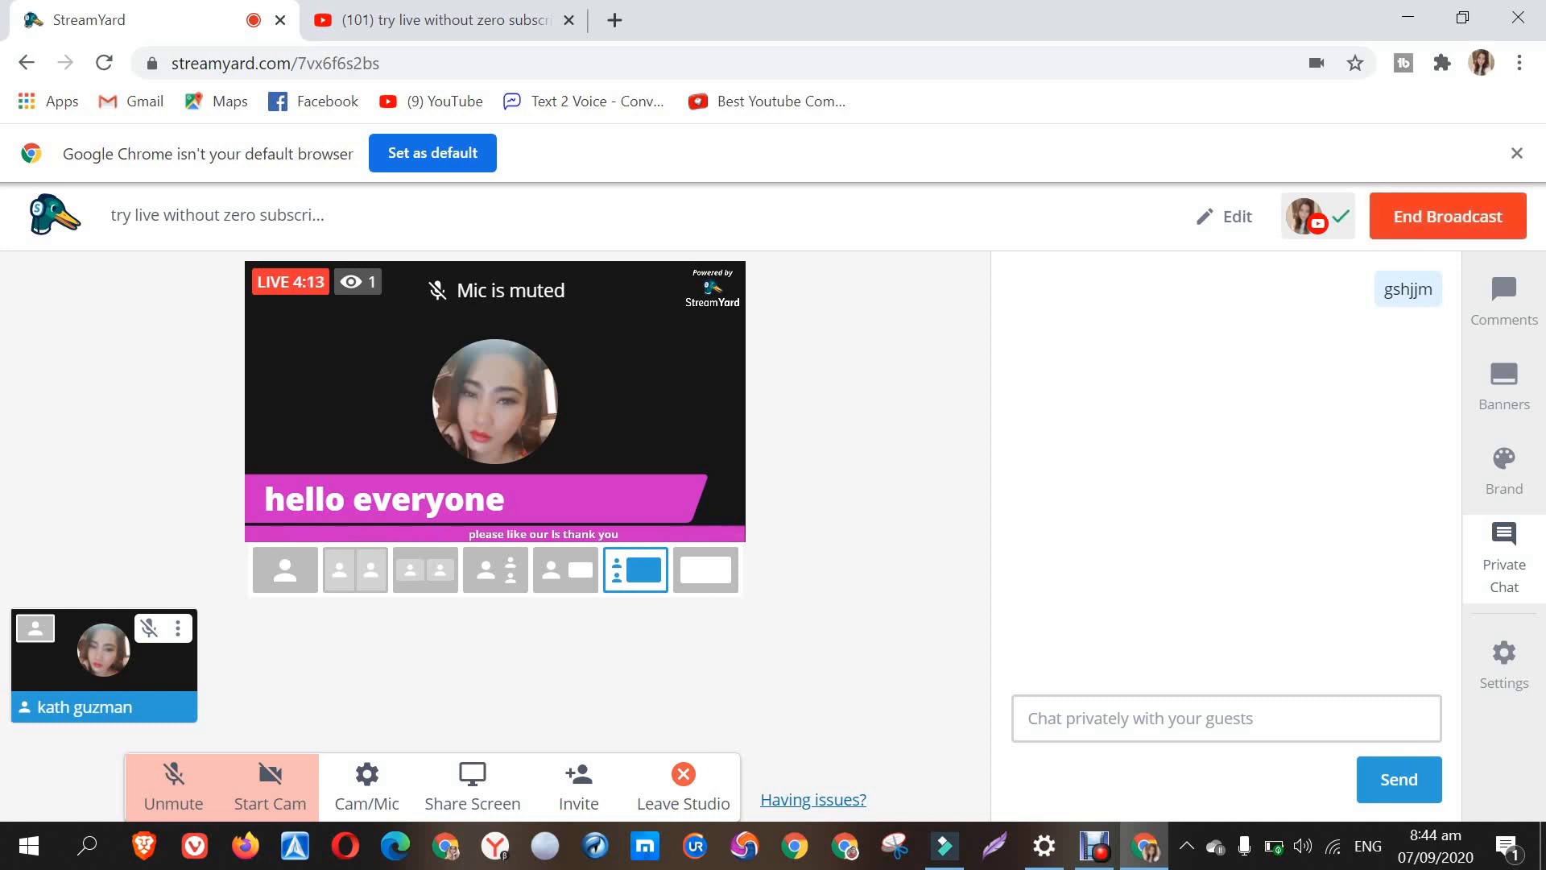
left_click(1448, 216)
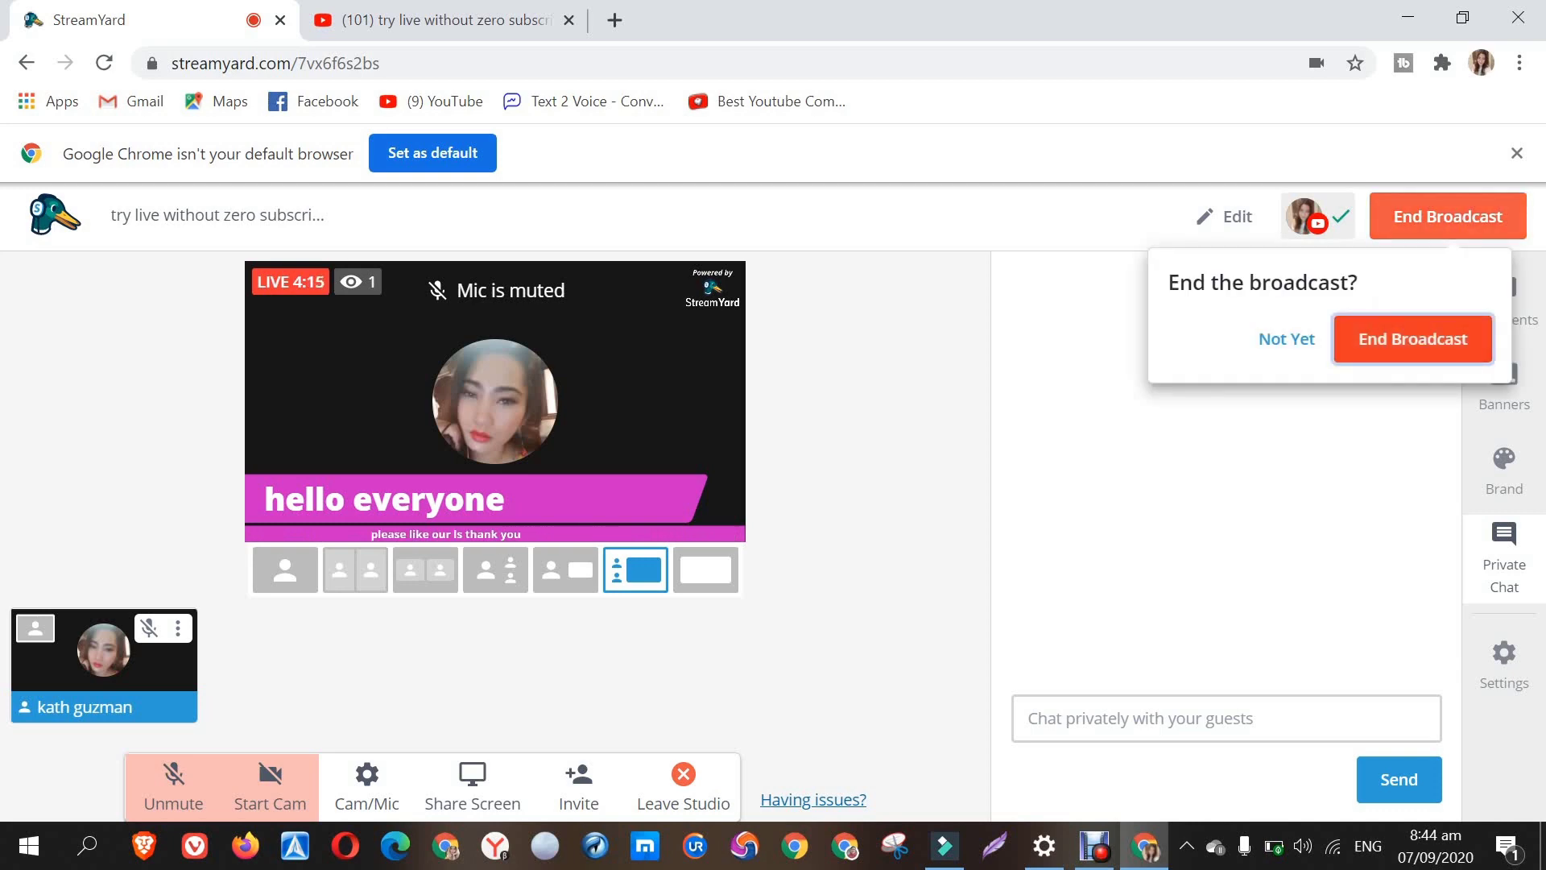
left_click(1413, 339)
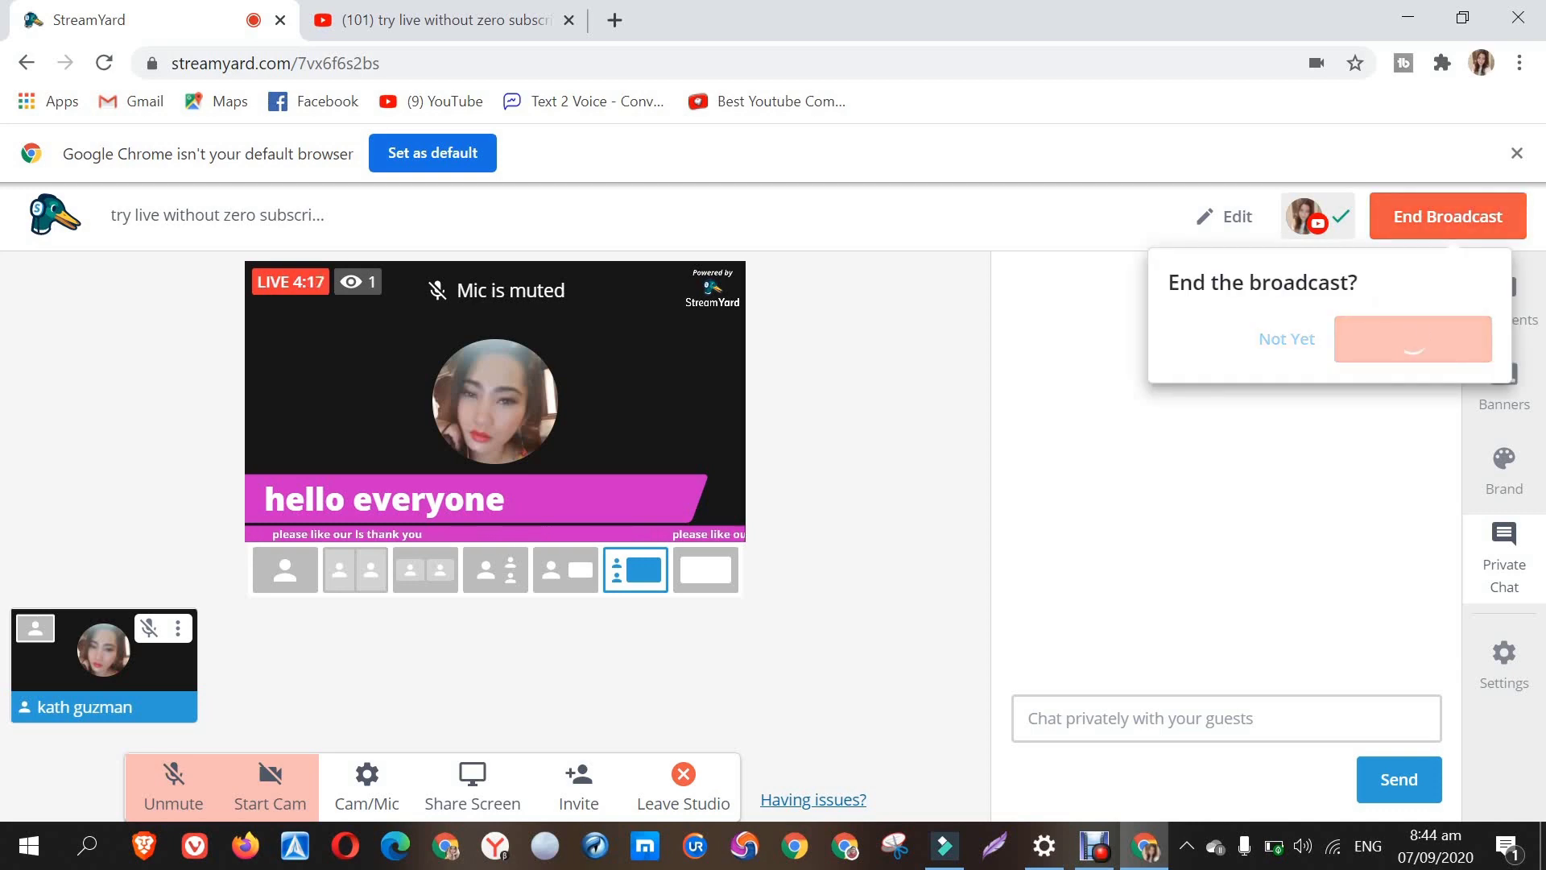